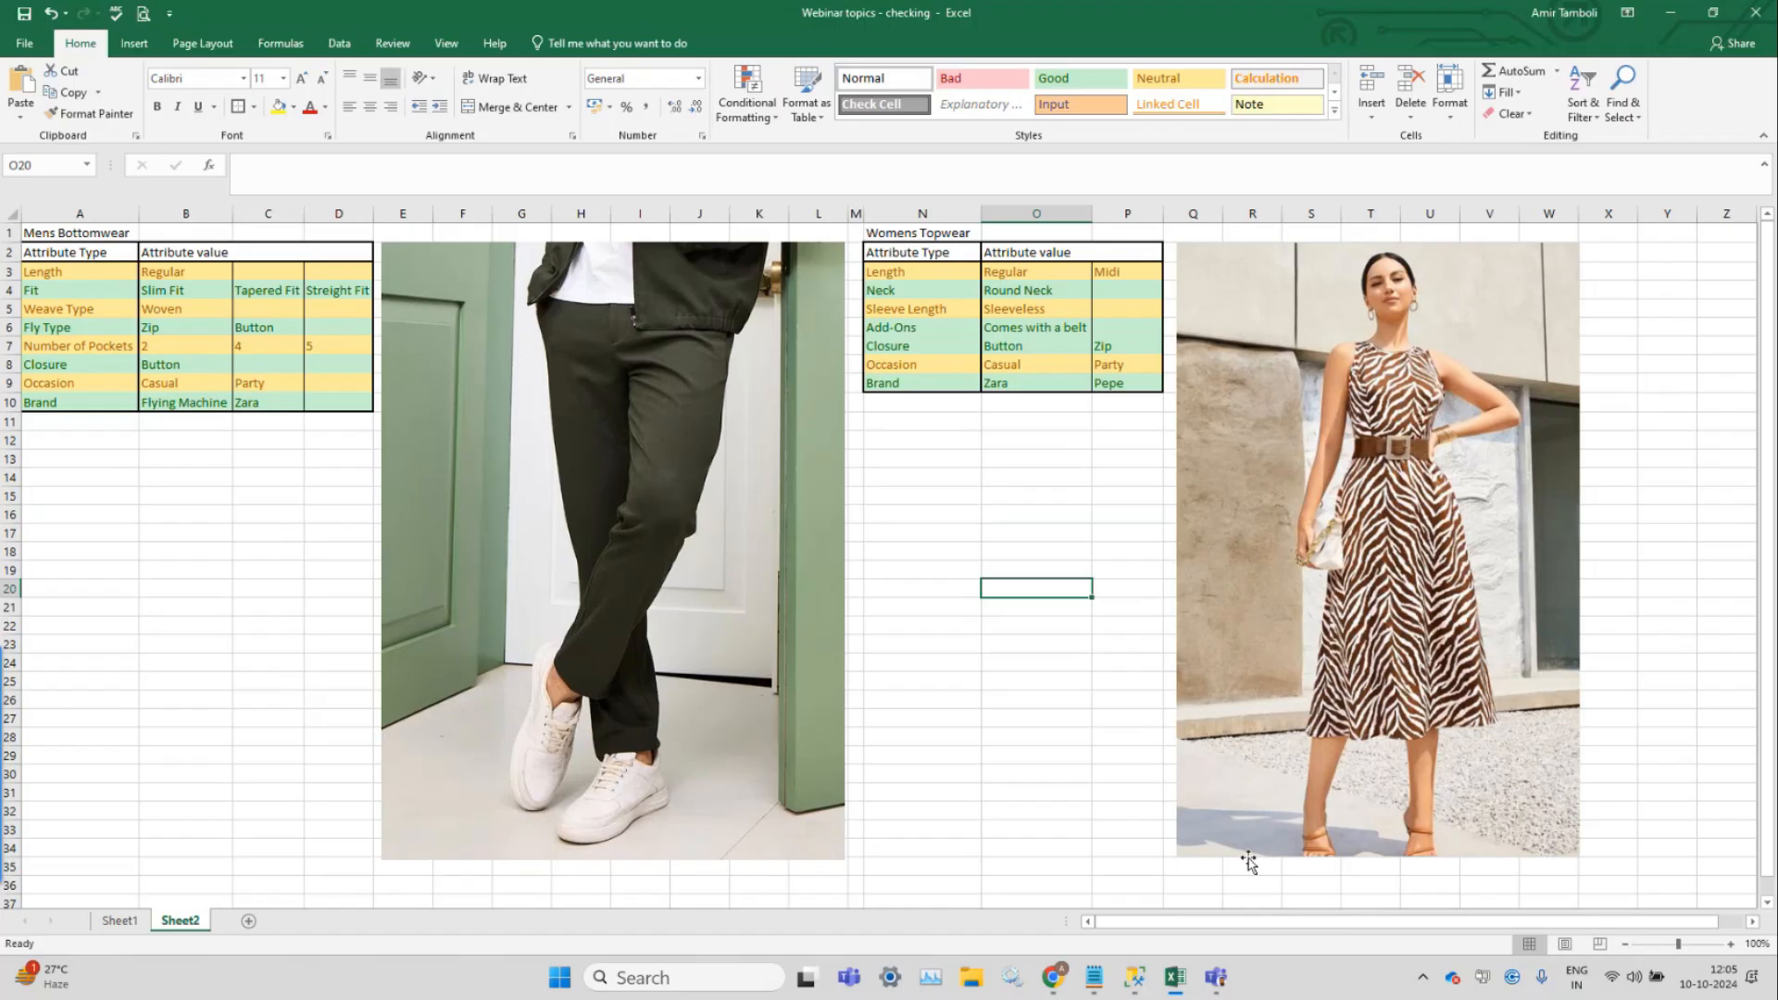
pyautogui.click(1670, 13)
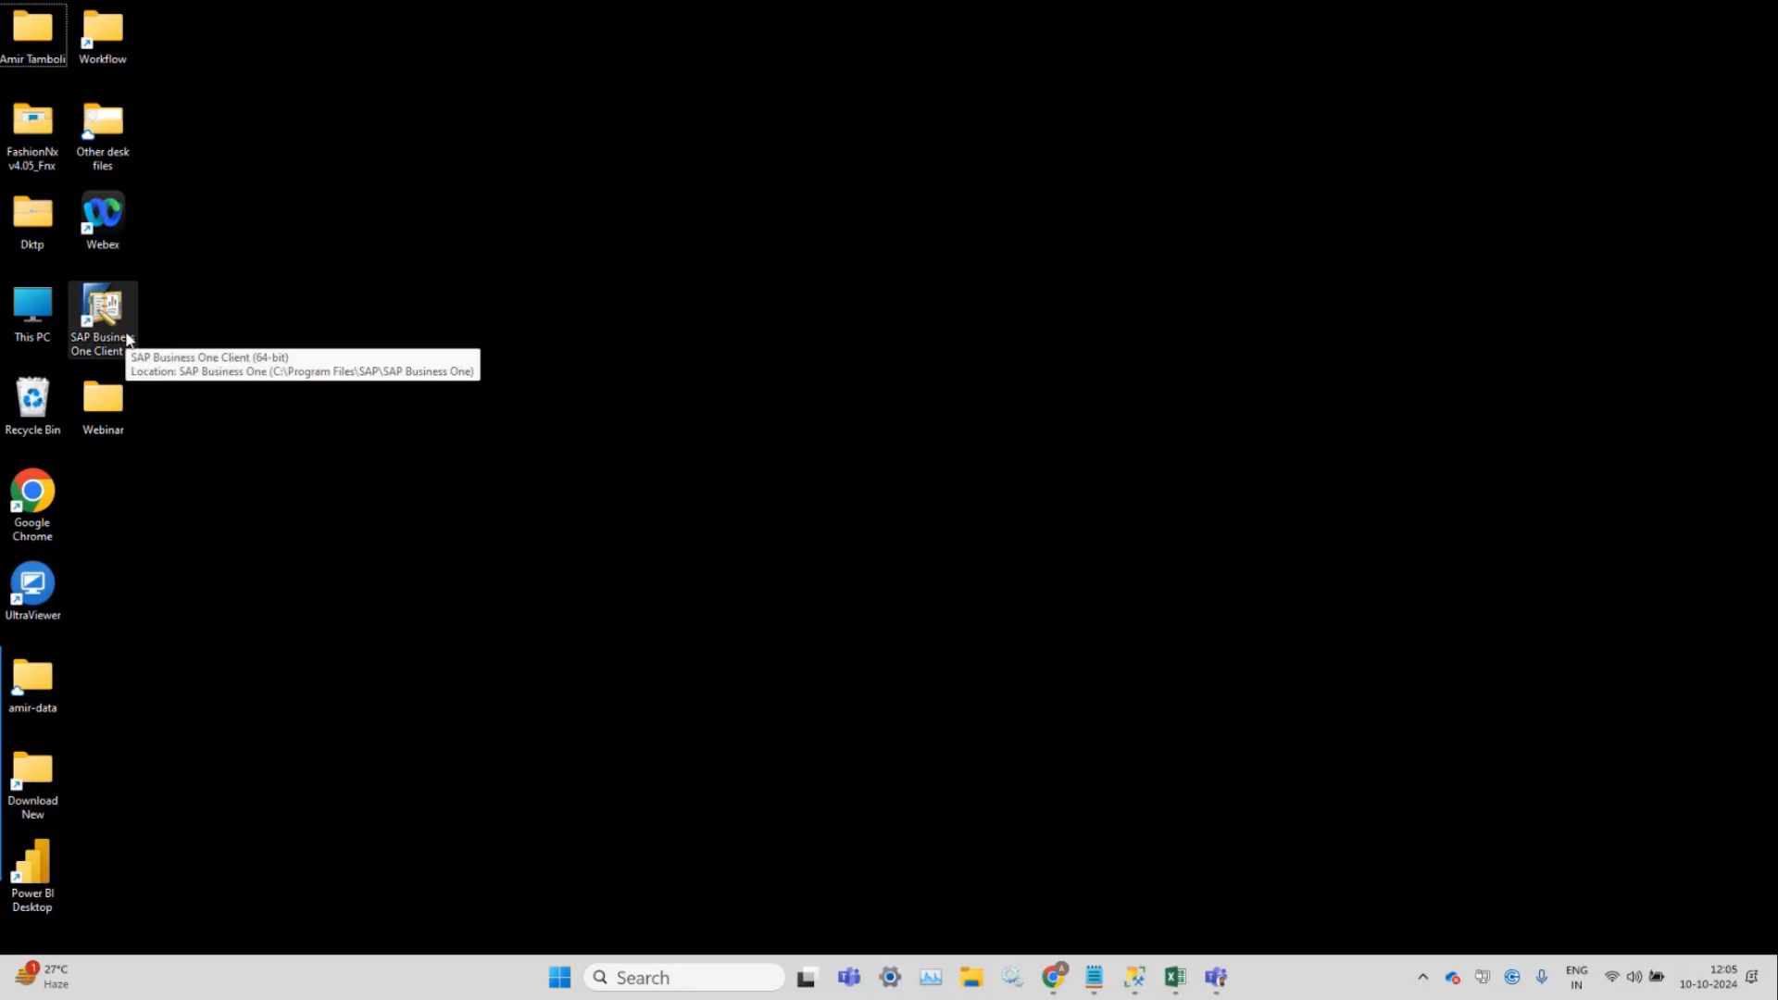
pyautogui.doubleClick(127, 336)
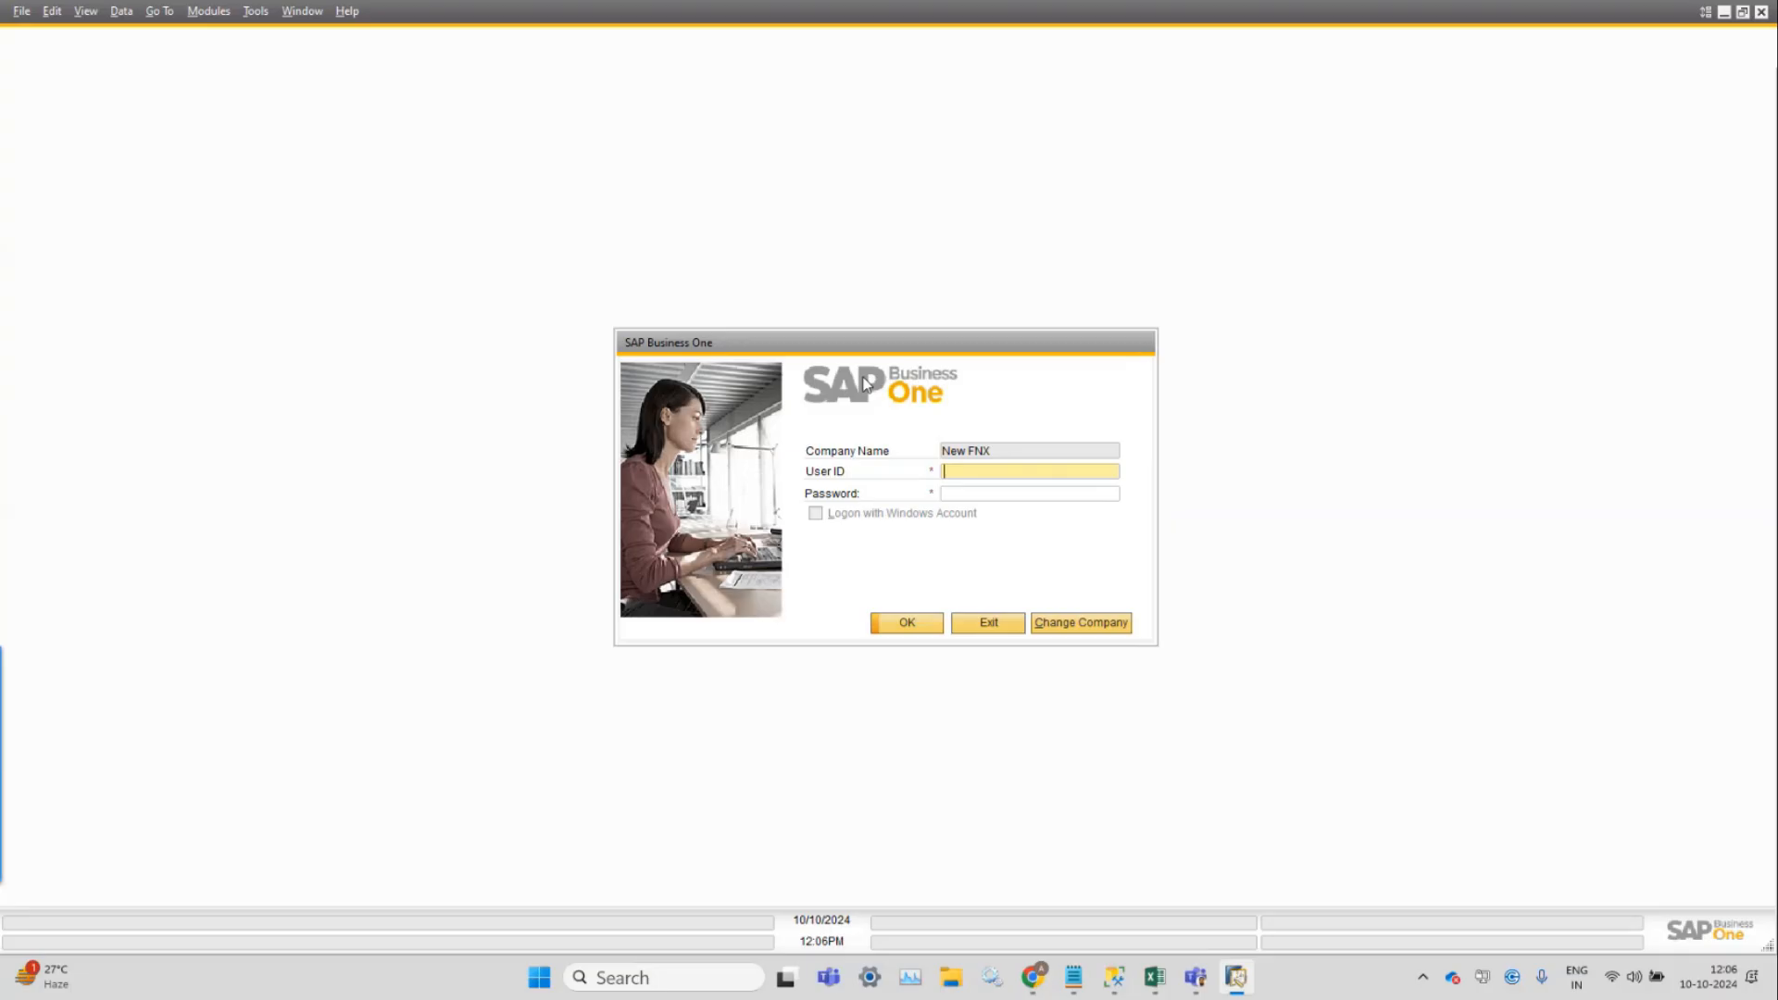
pyautogui.click(1004, 480)
pyautogui.press('super+d')
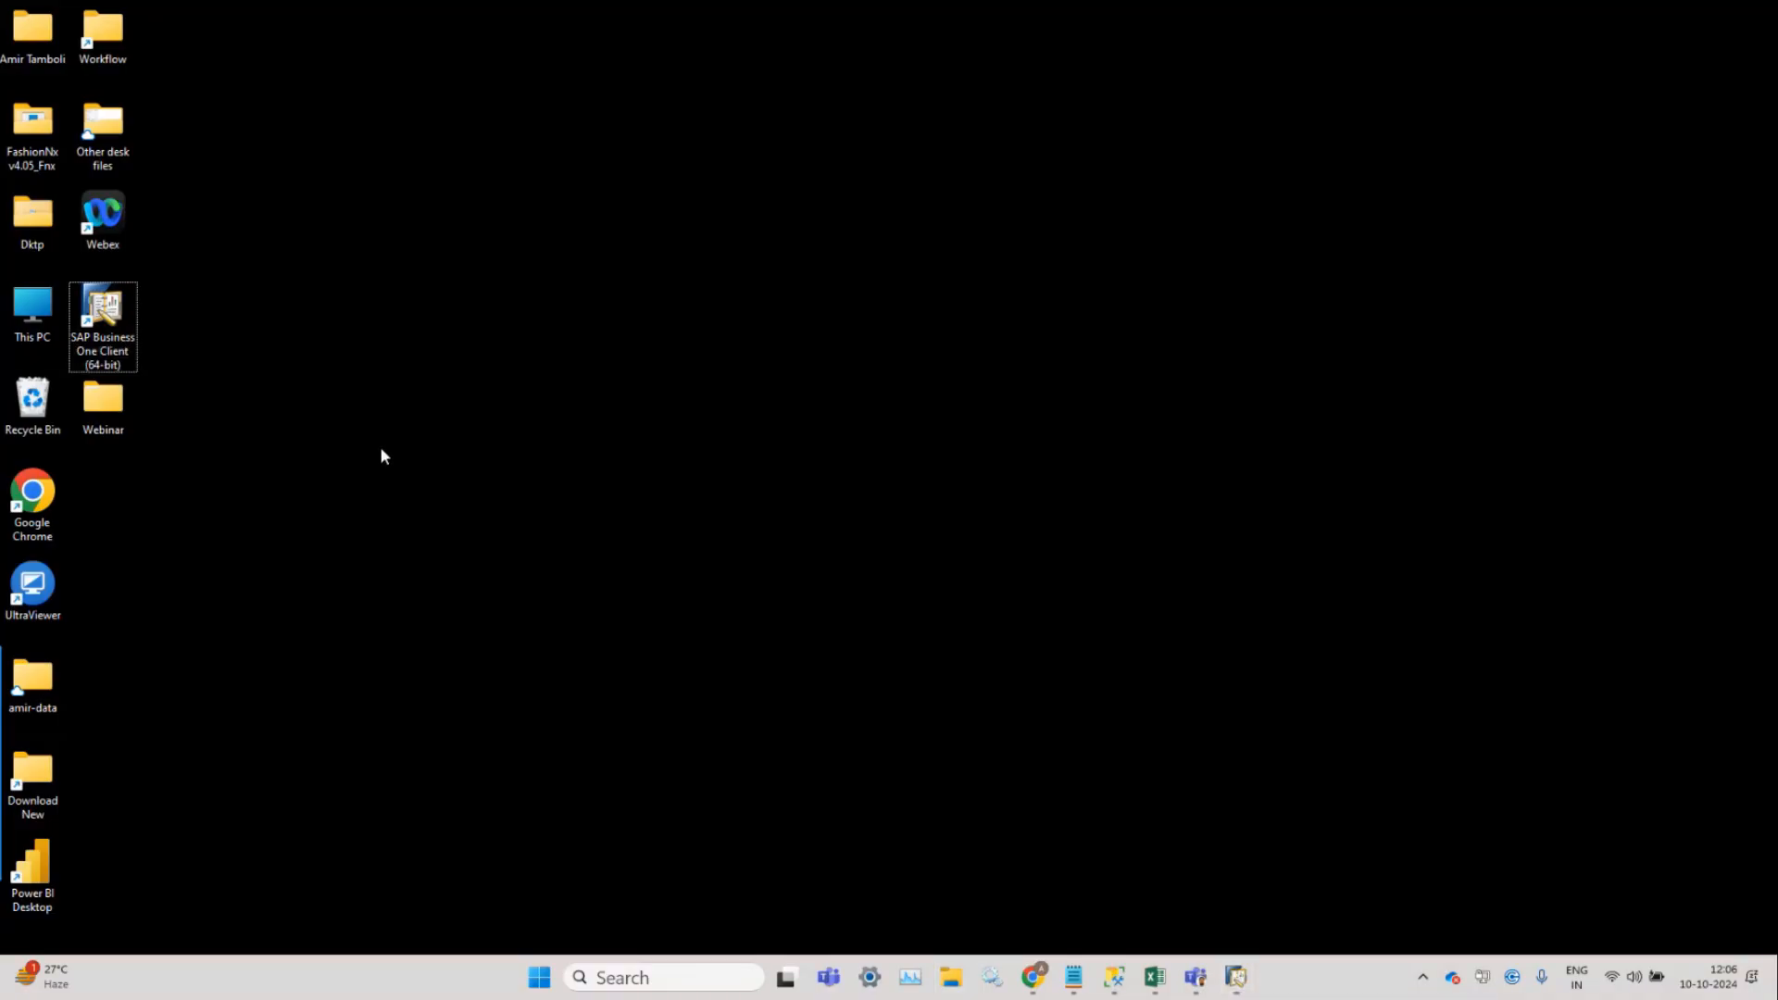
# Open the desktop's Webinar folder and select, then deselect, the FashionNx_v6_10_010 zip.
pyautogui.doubleClick(117, 417)
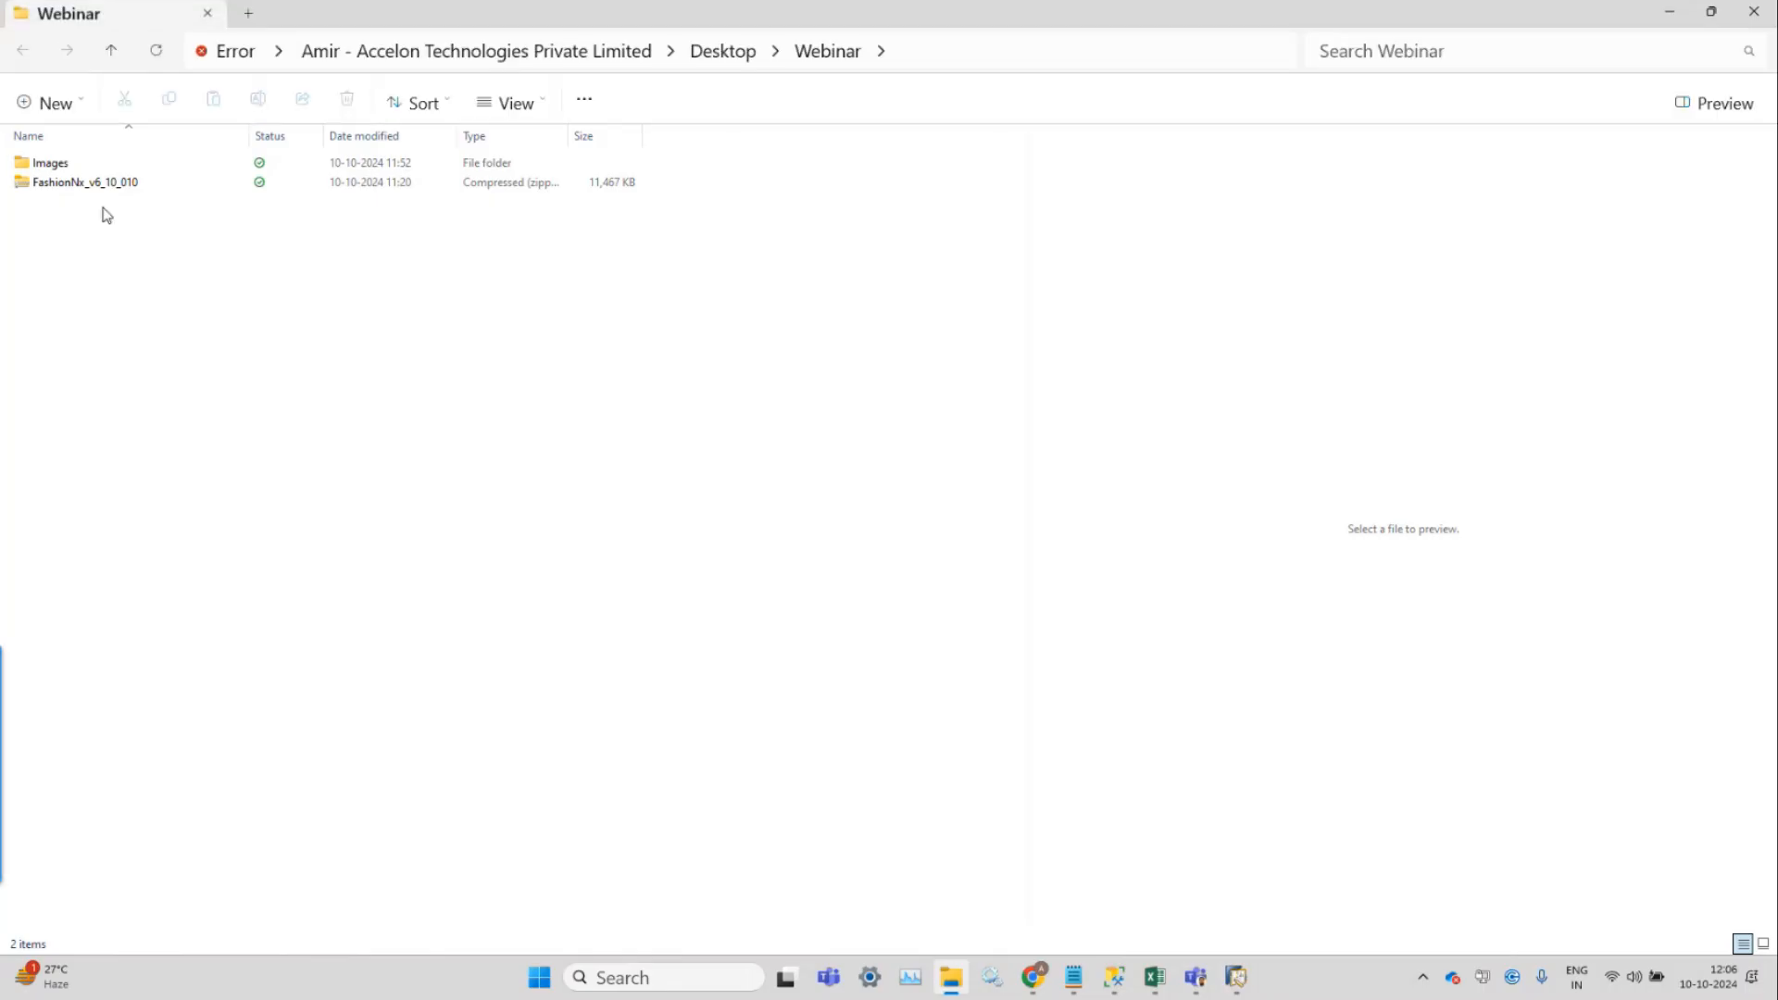
pyautogui.click(103, 188)
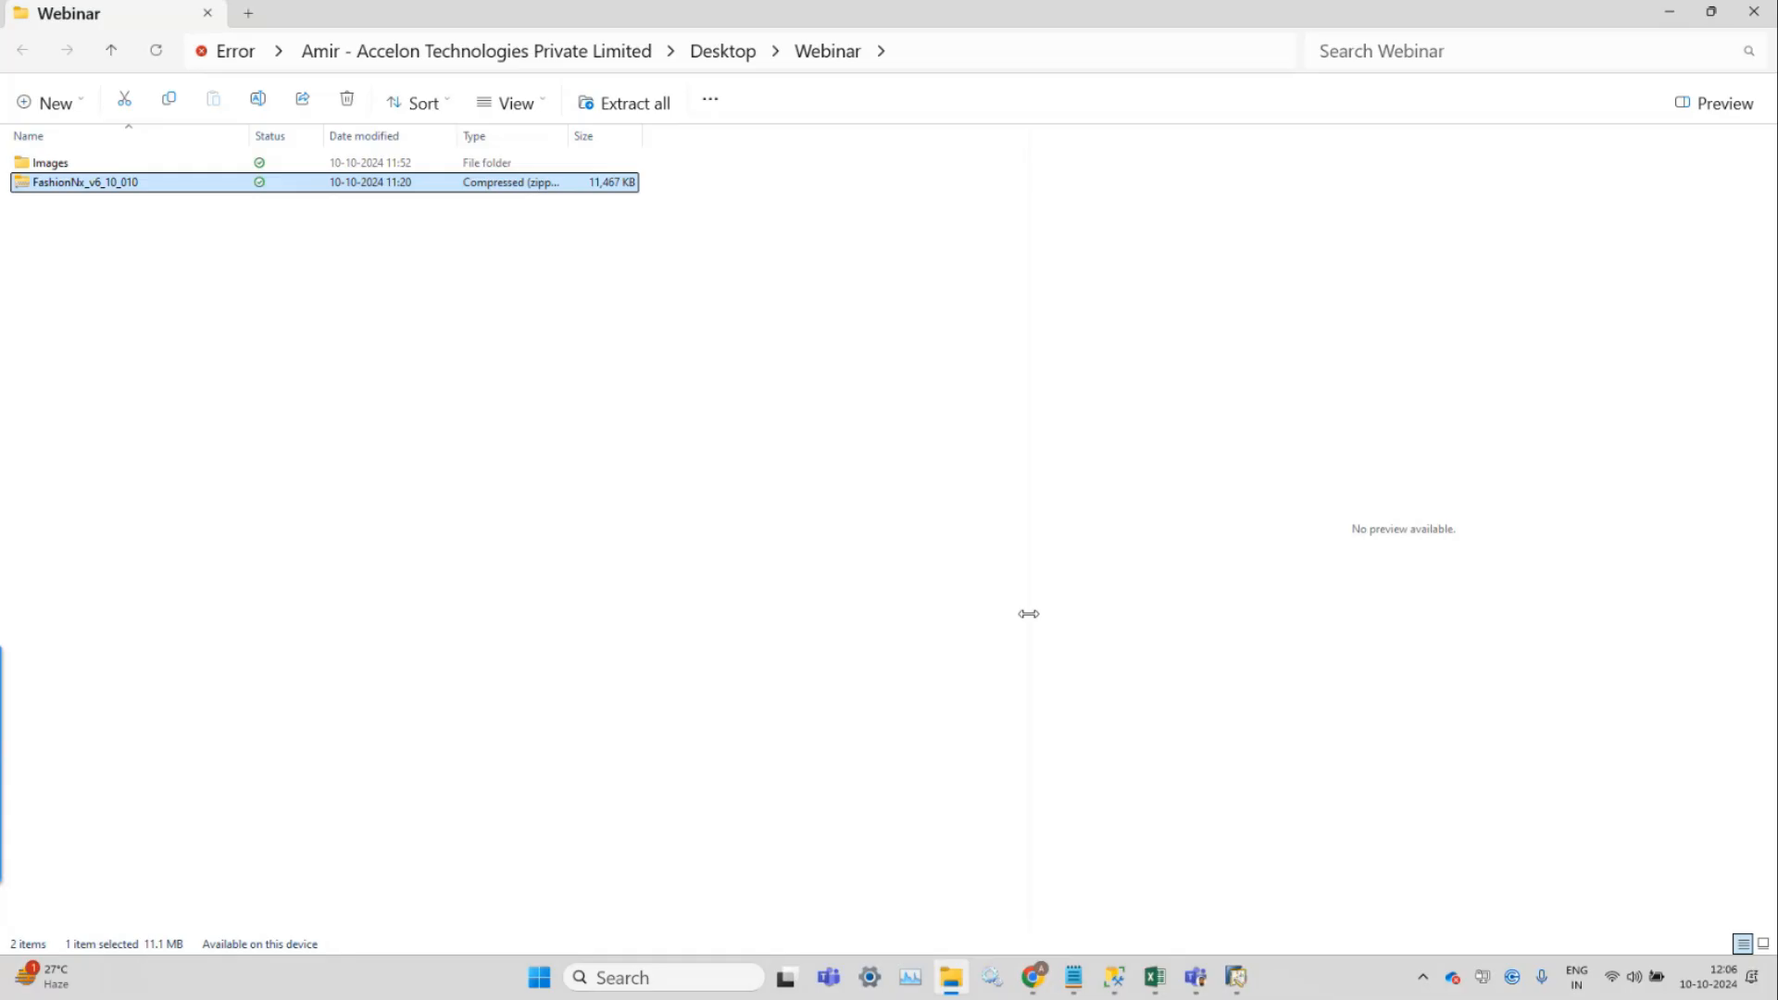
pyautogui.click(500, 652)
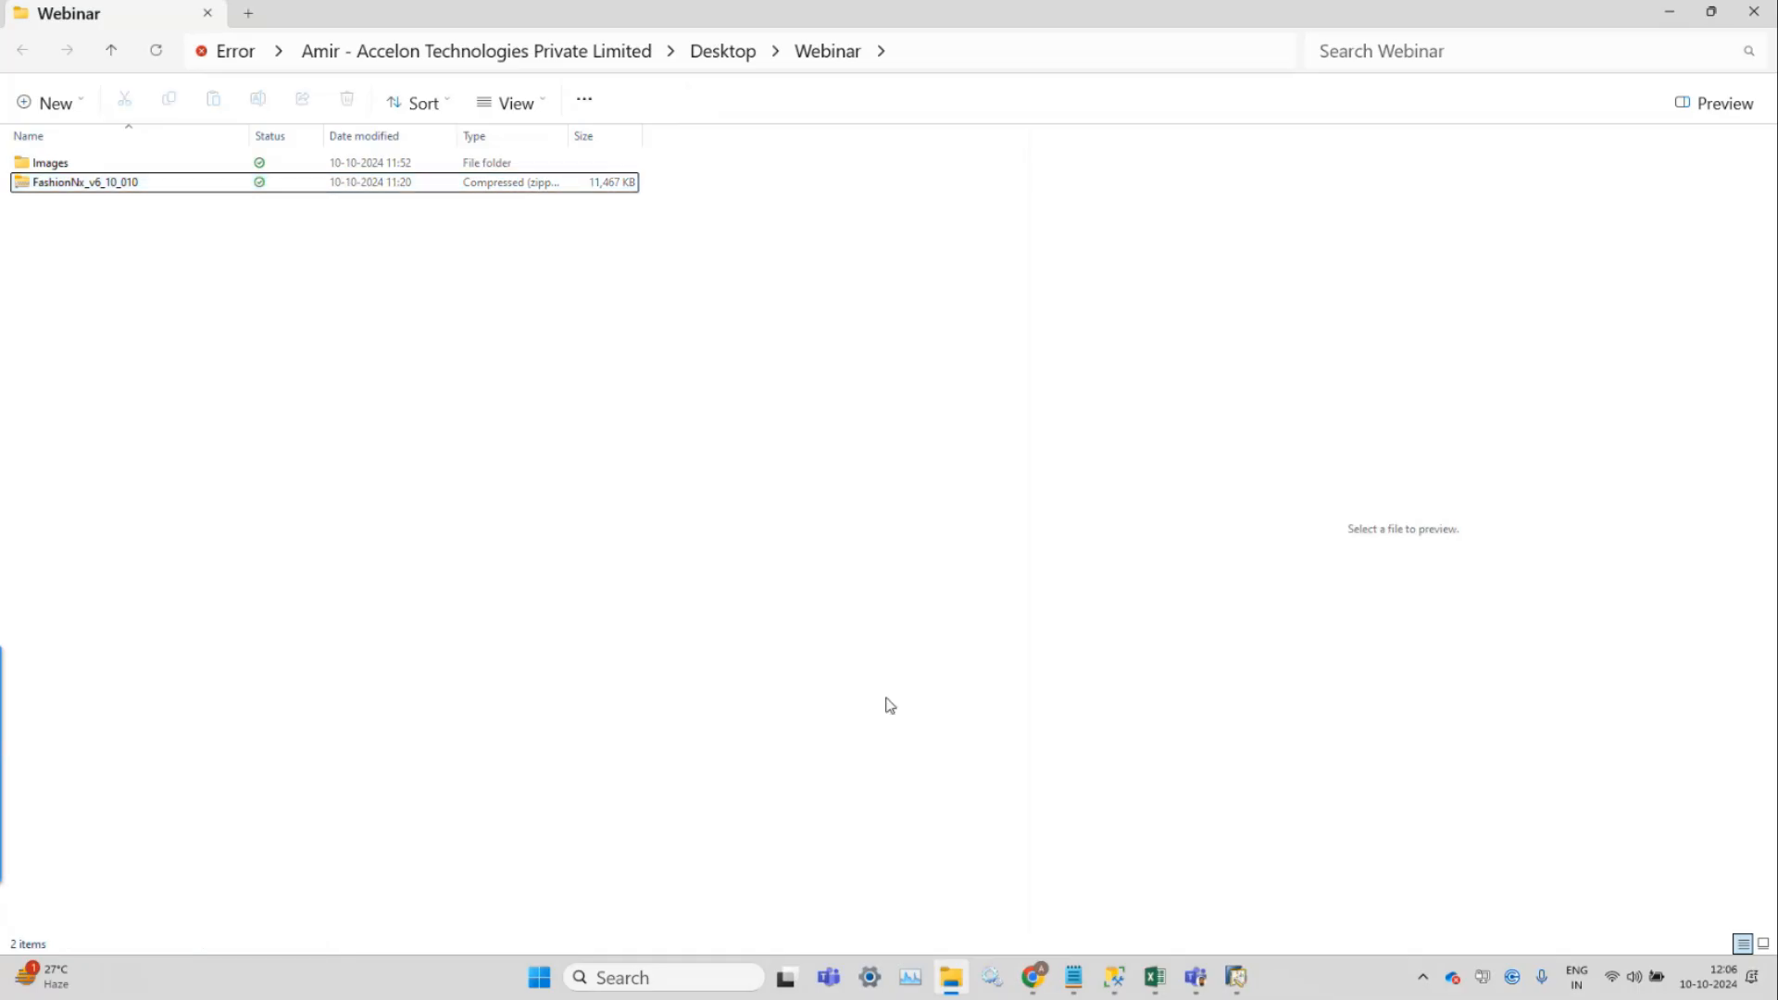
# Upload the FashionNx_v6_10_010 zip package through Extension Manager's import wizard.
pyautogui.moveTo(1048, 990)
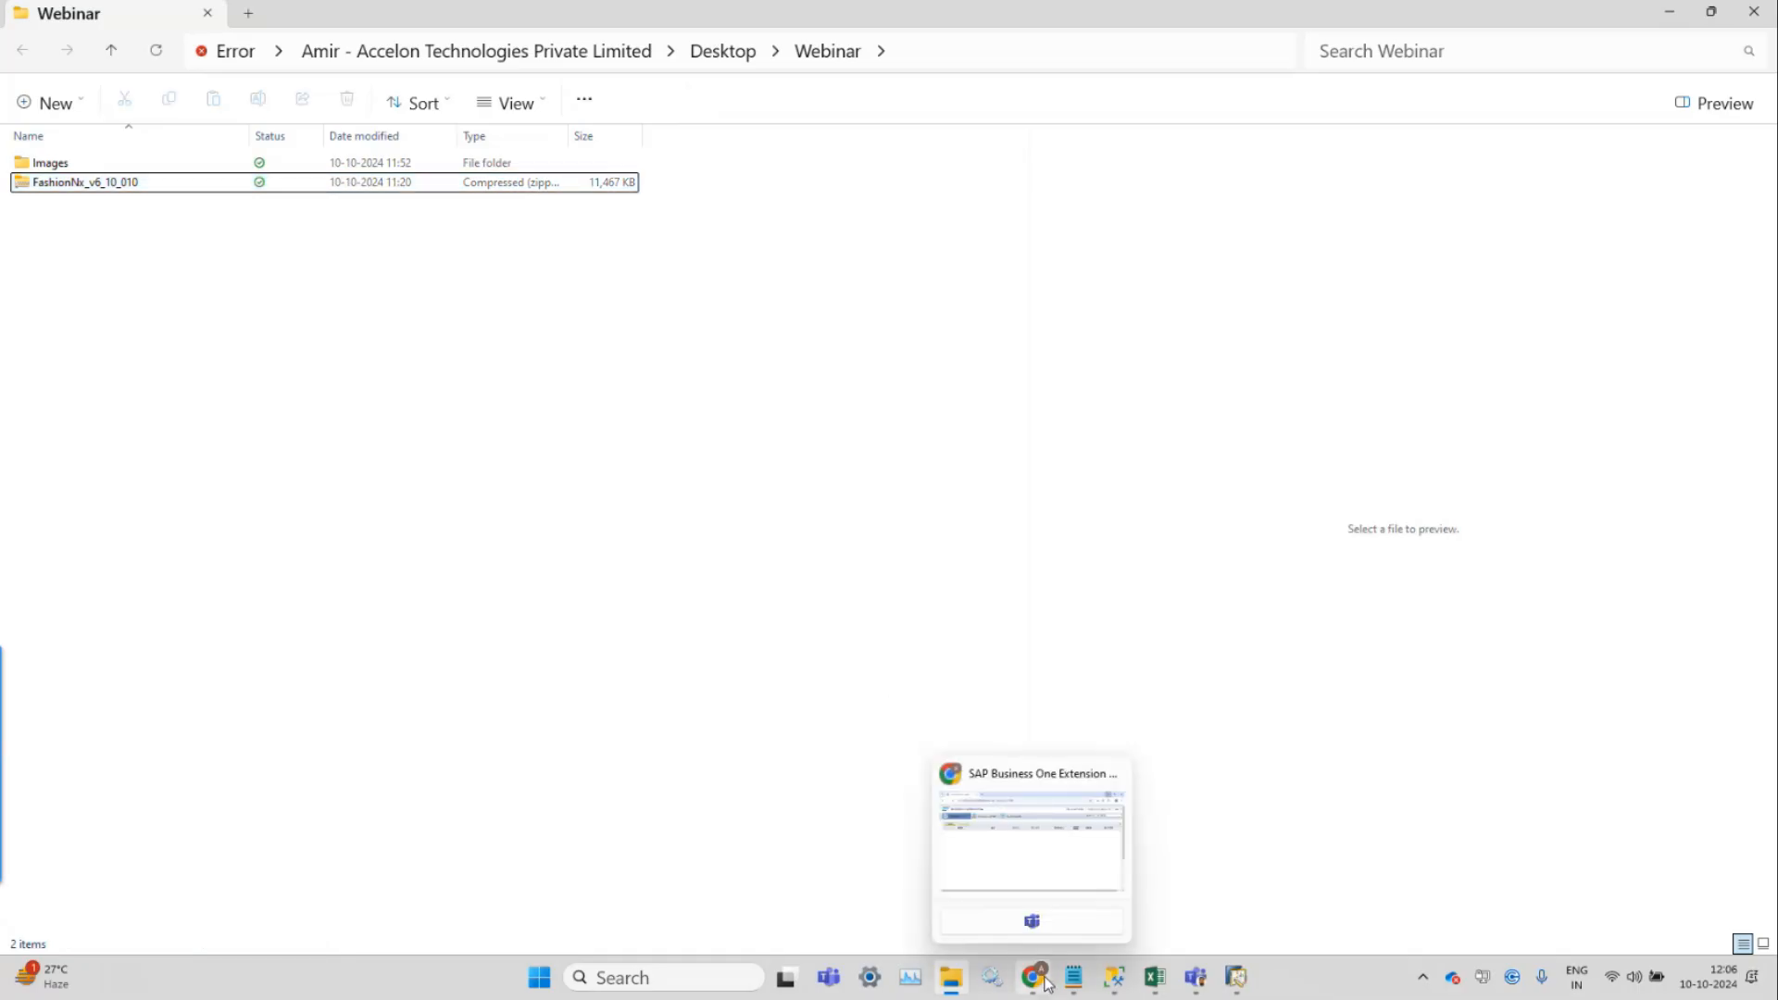
pyautogui.click(999, 853)
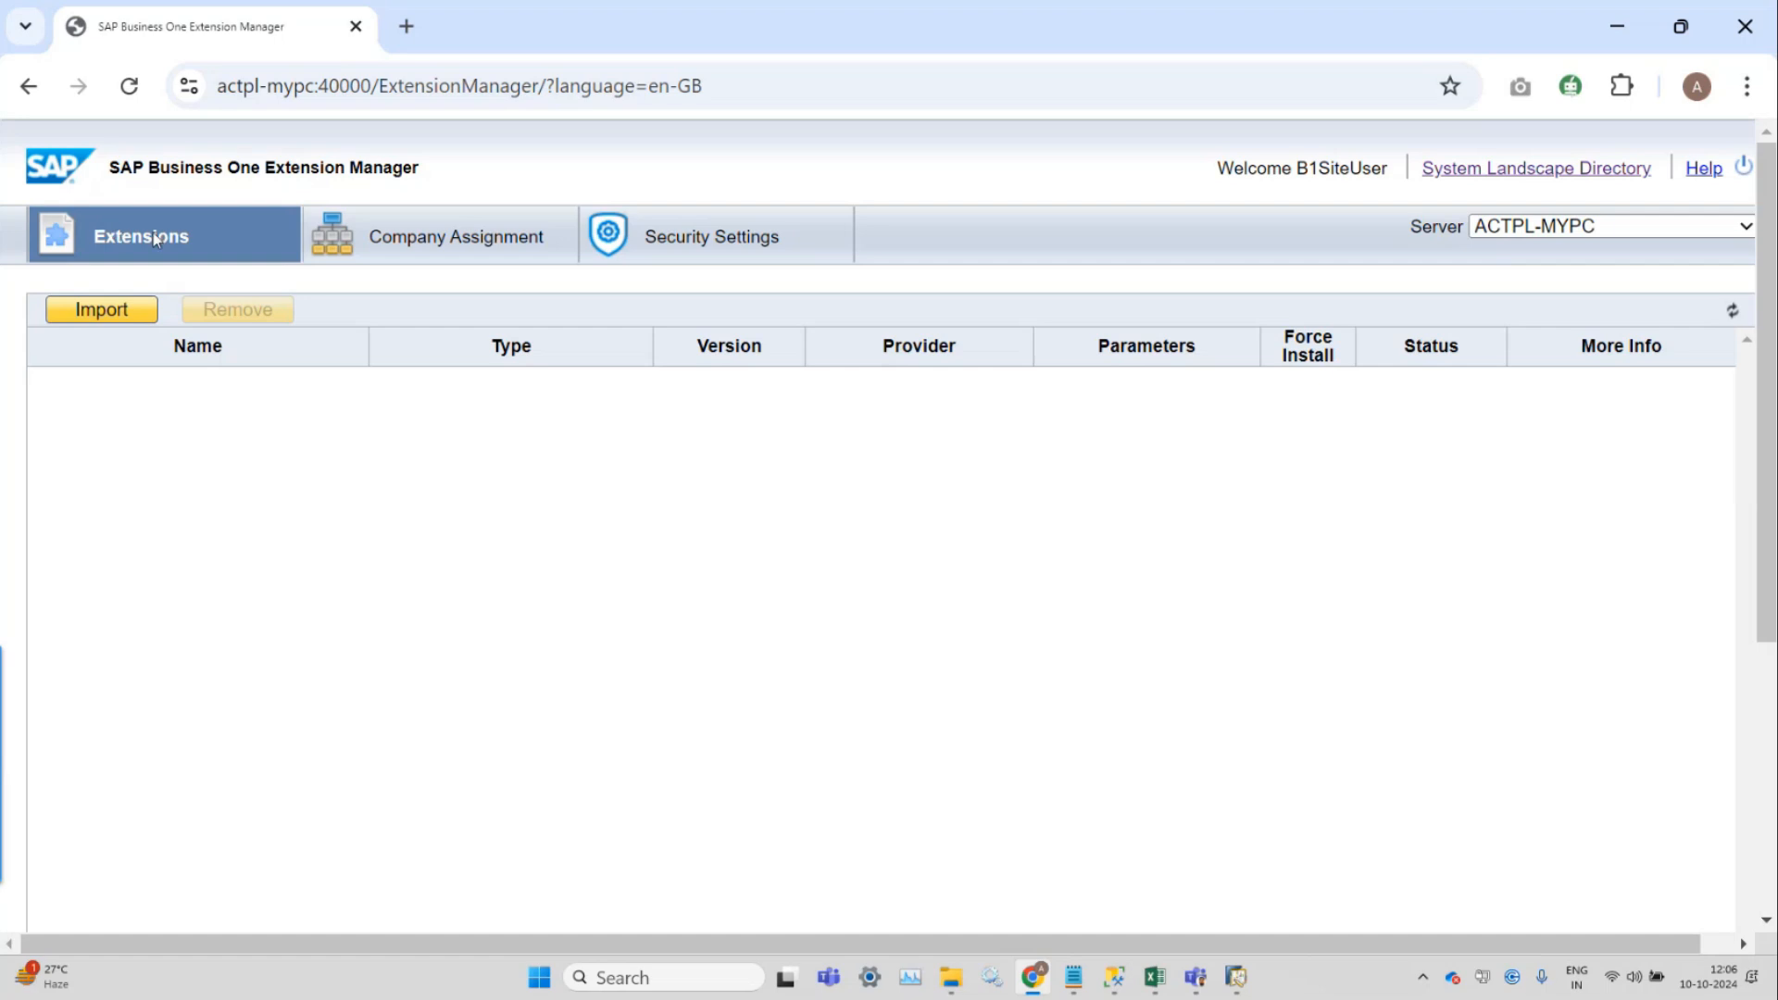
pyautogui.click(119, 312)
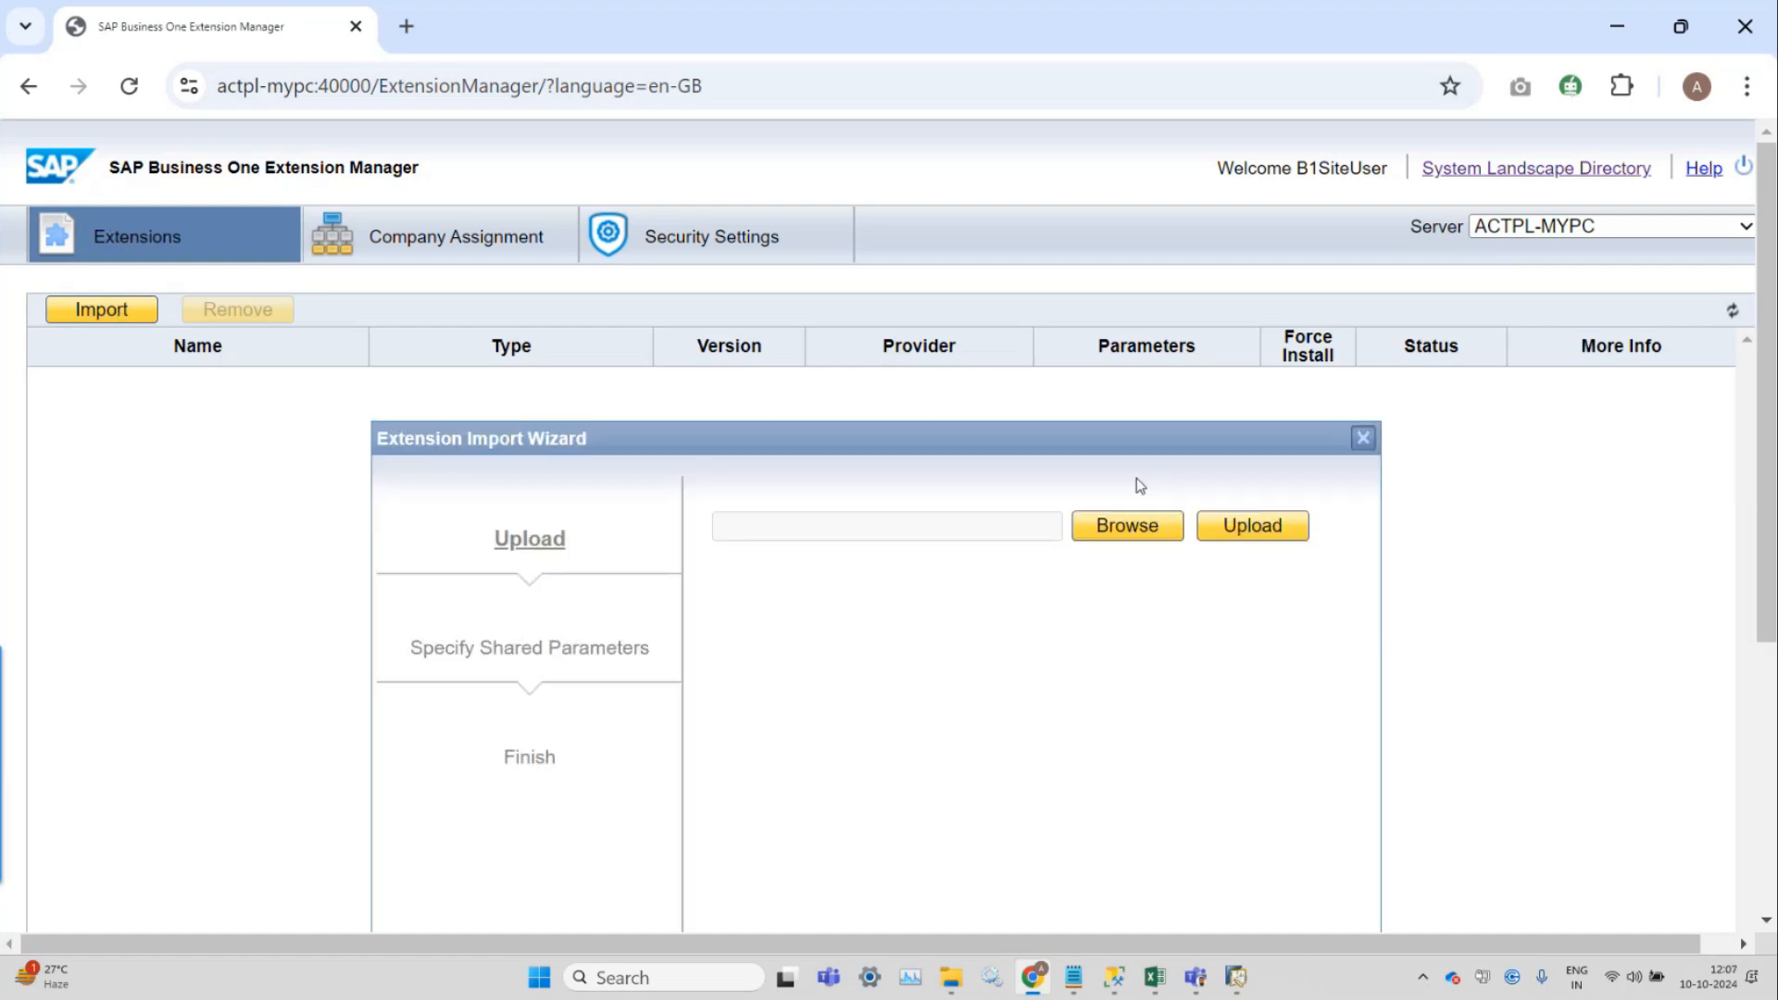
pyautogui.click(1163, 528)
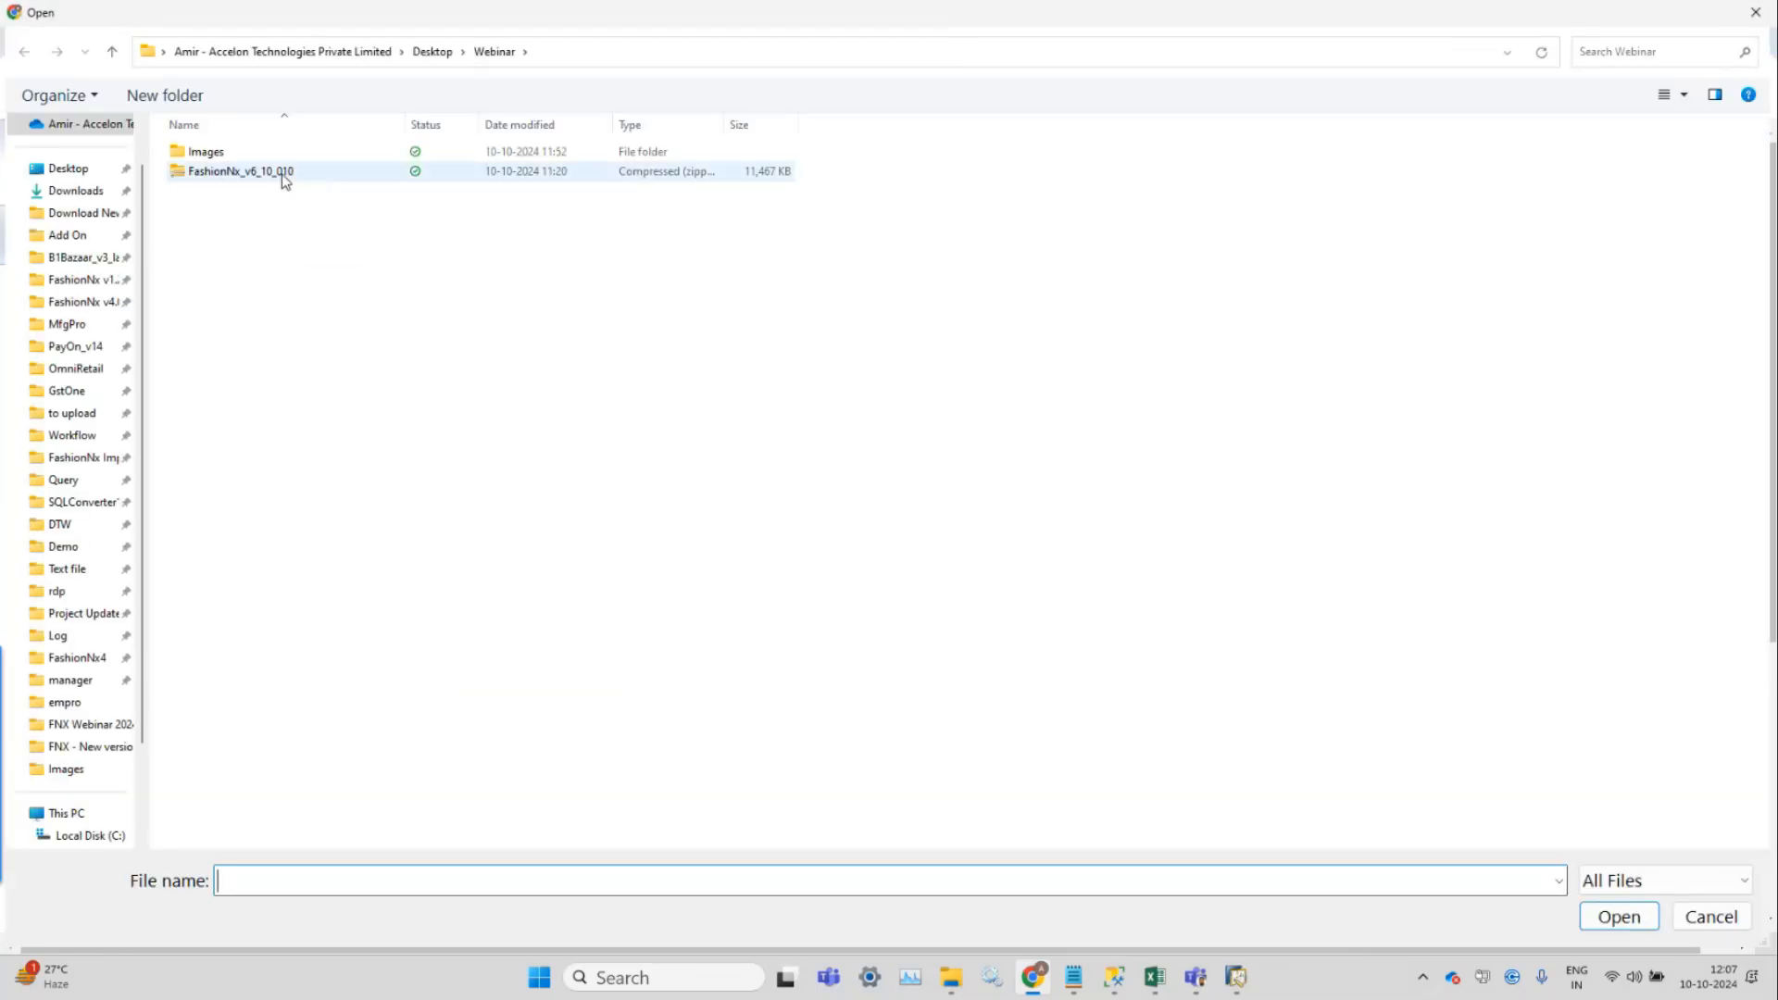
pyautogui.click(283, 176)
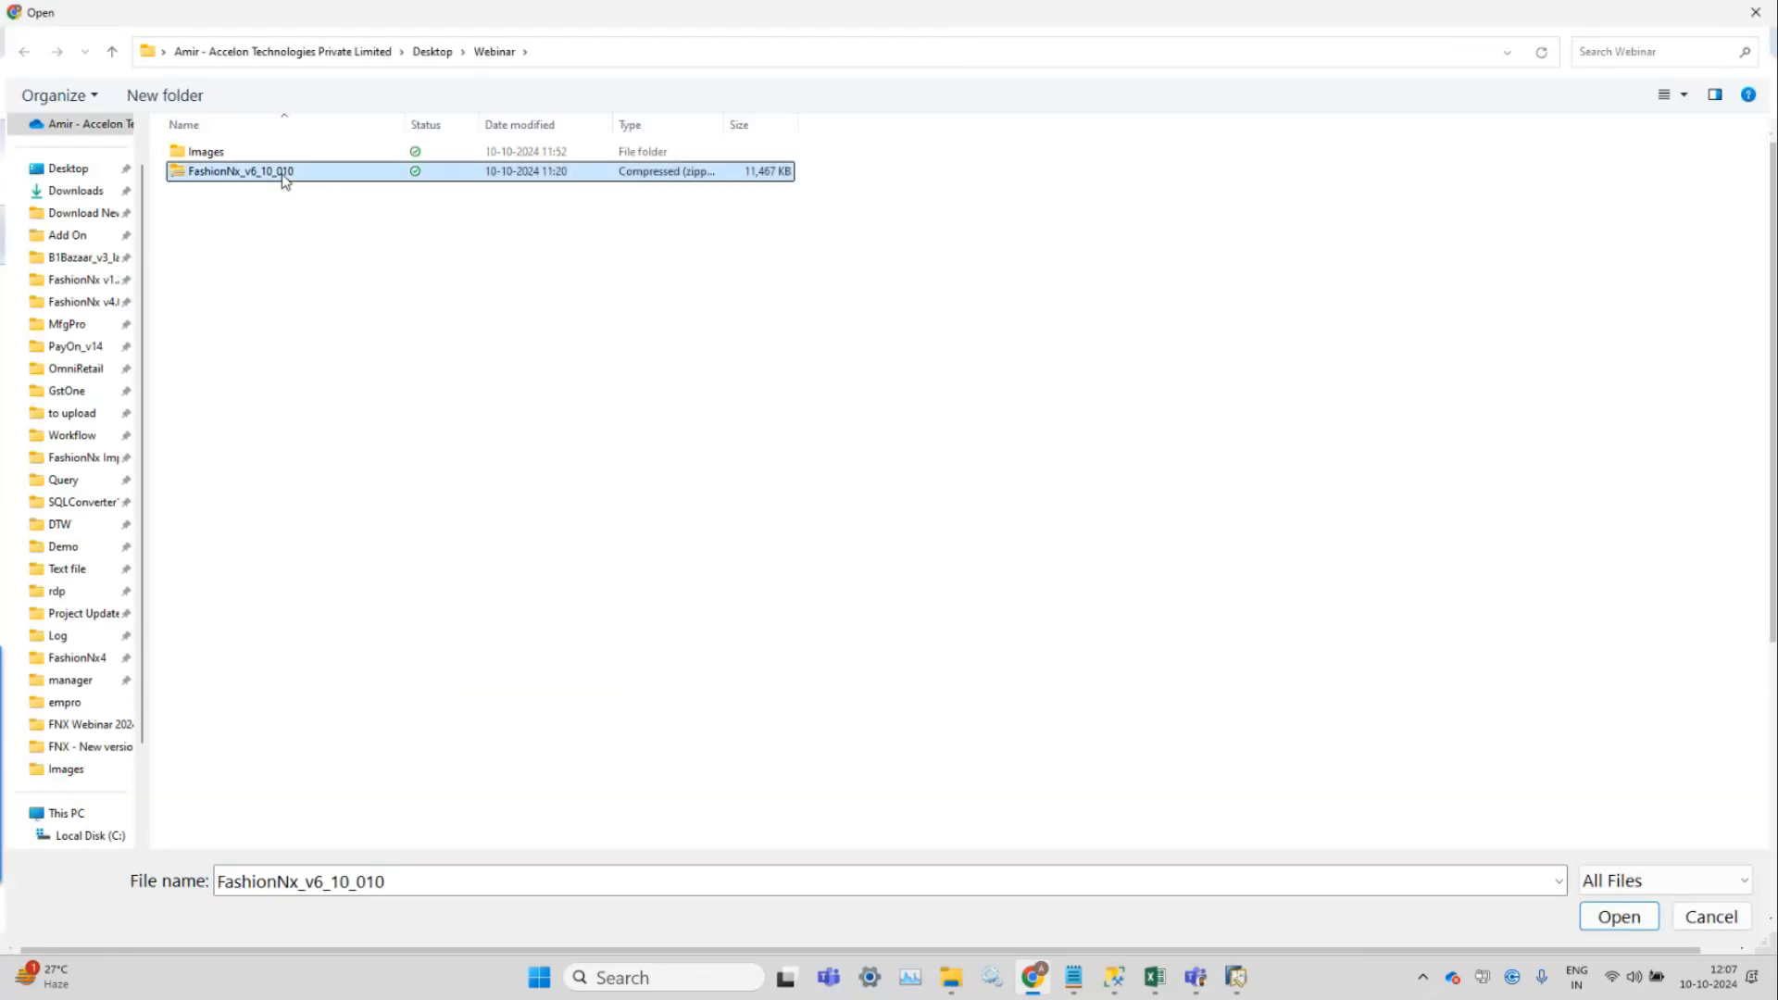
pyautogui.click(1616, 917)
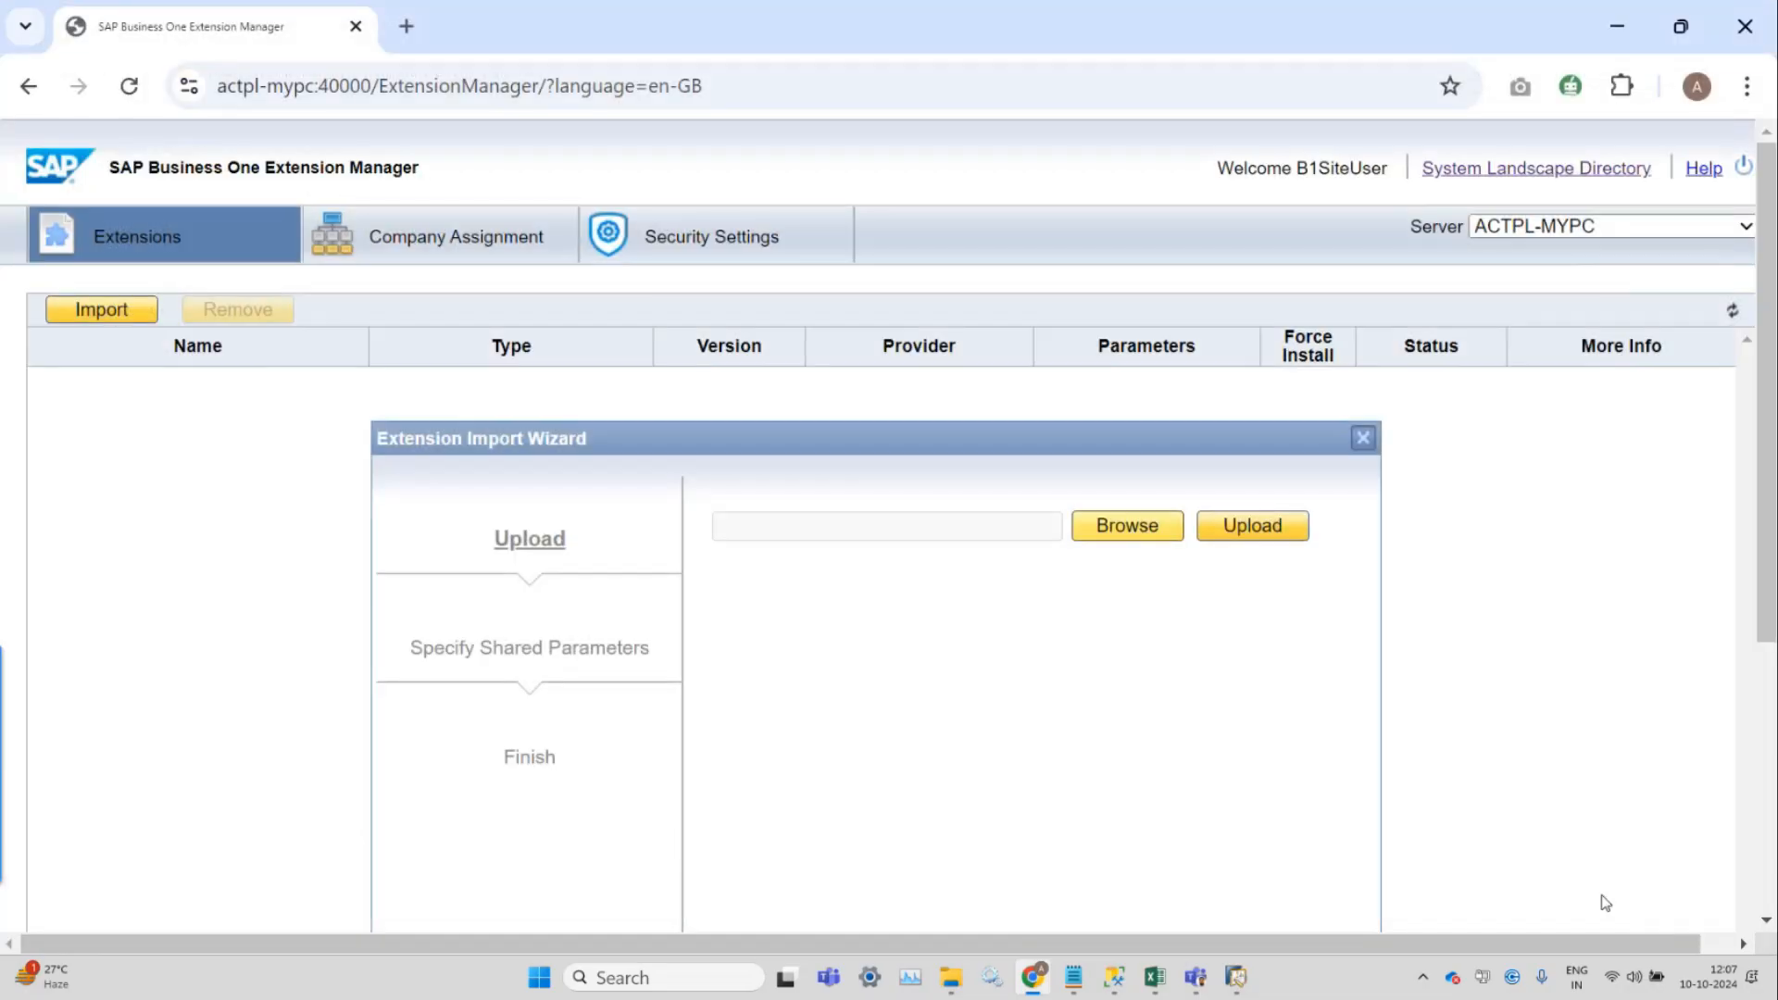
pyautogui.click(1271, 541)
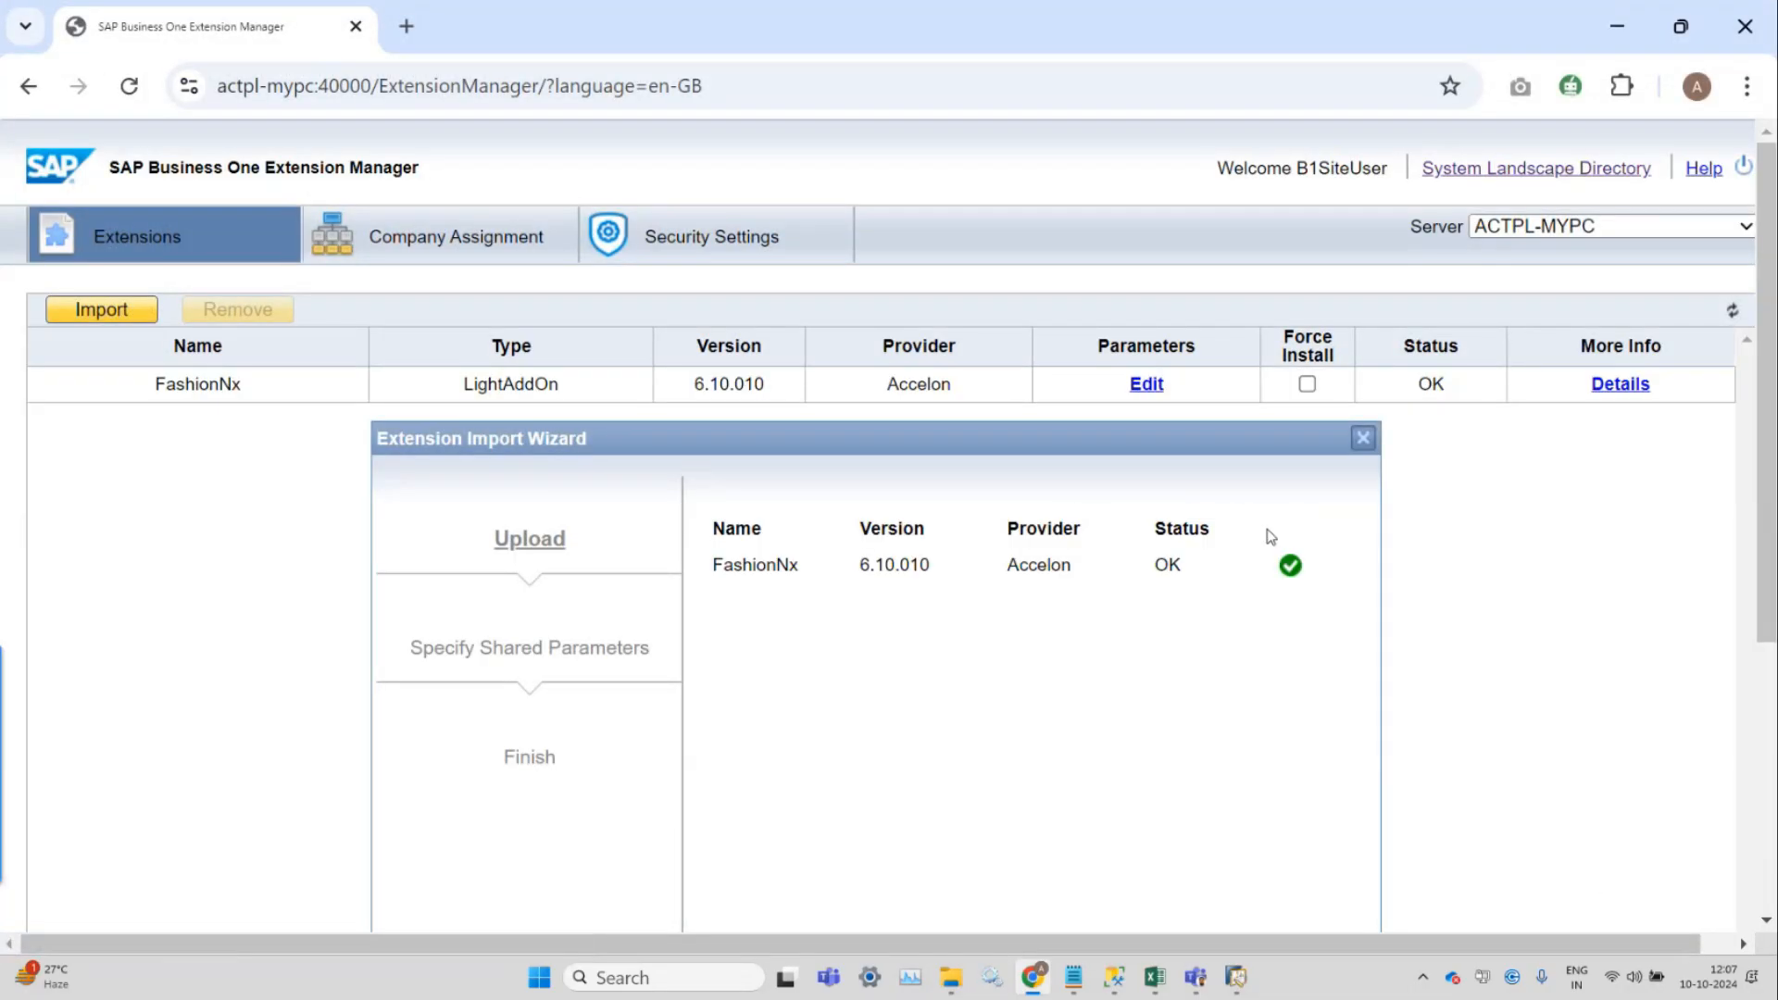
# Finish importing FashionNx 6.10.010 and enable Force Install for it.
pyautogui.scroll(-5, 1271, 539)
pyautogui.click(1328, 599)
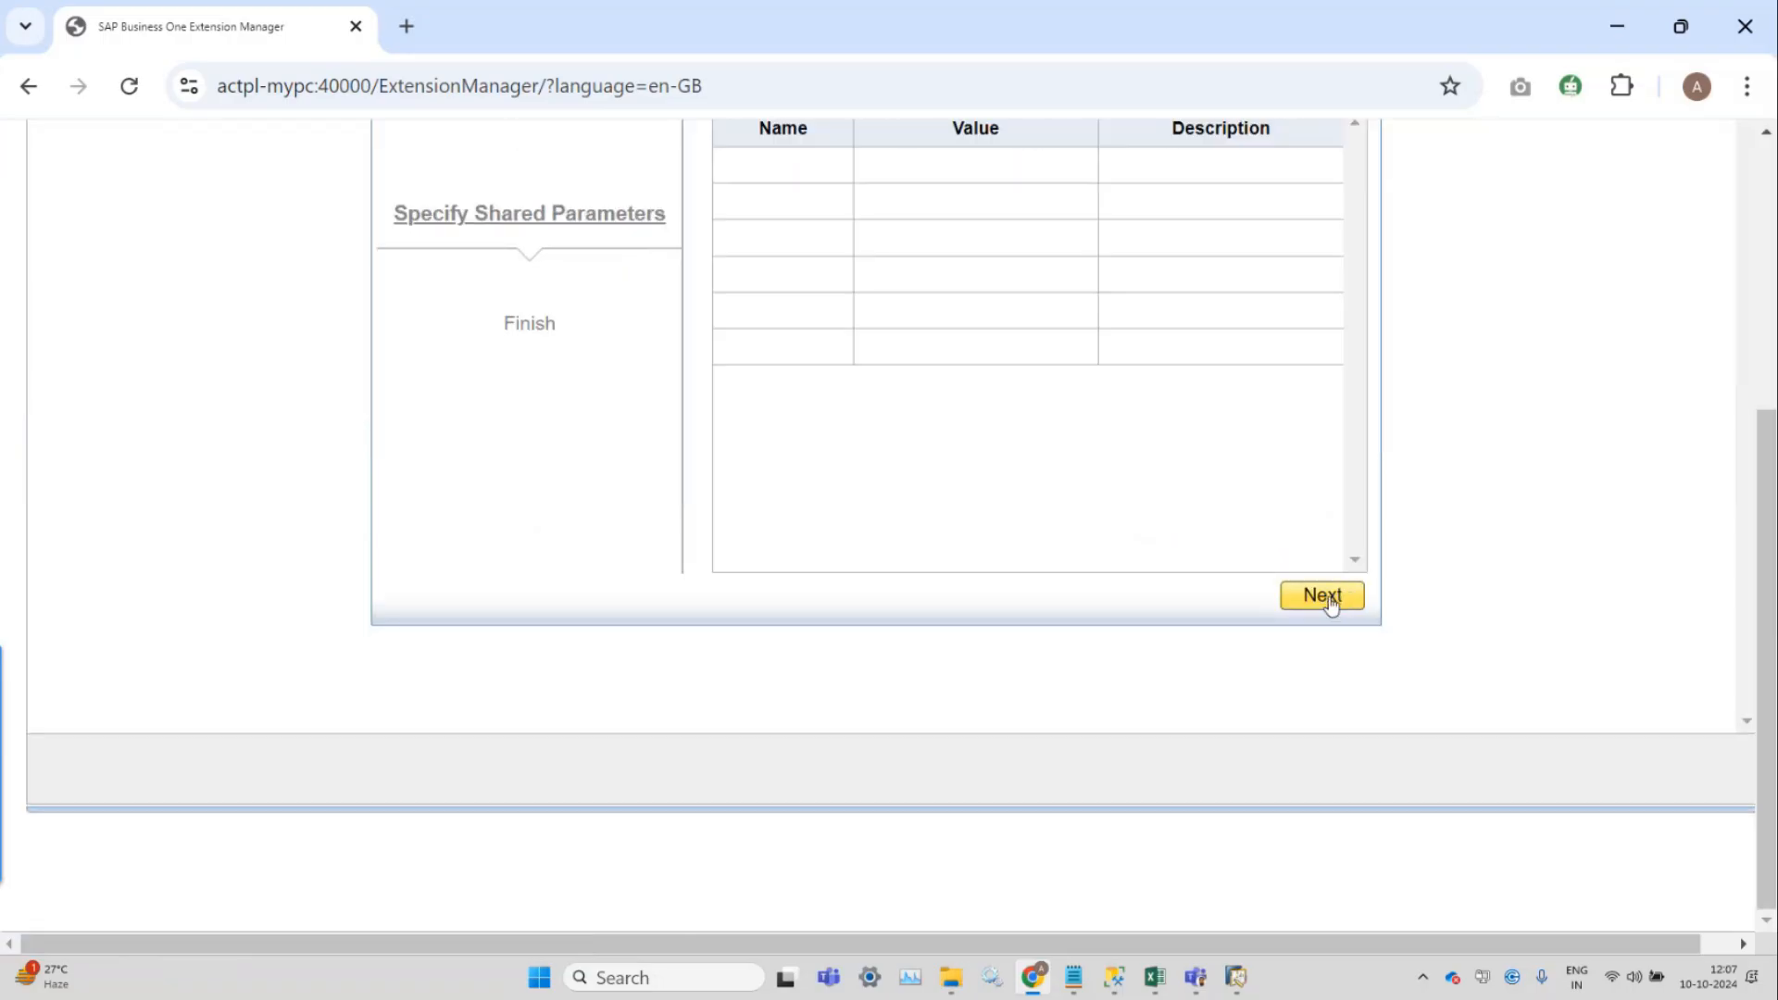
pyautogui.scroll(3, 1331, 604)
pyautogui.click(1298, 878)
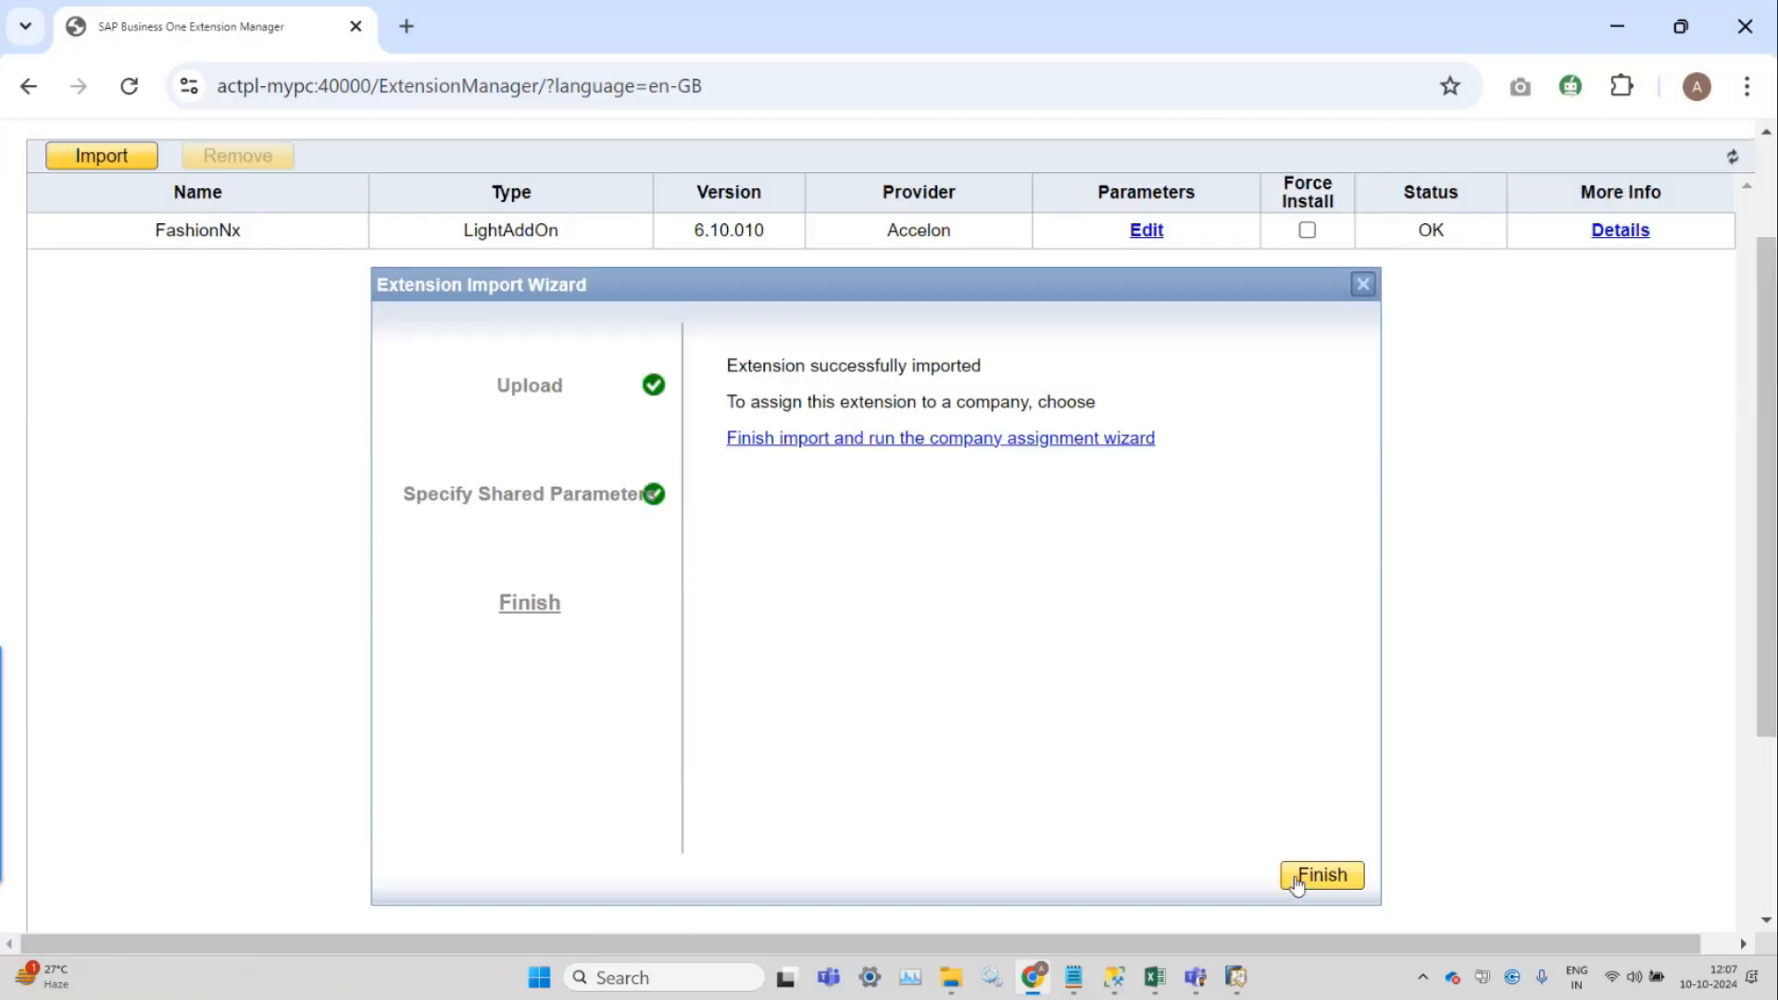
pyautogui.click(1321, 875)
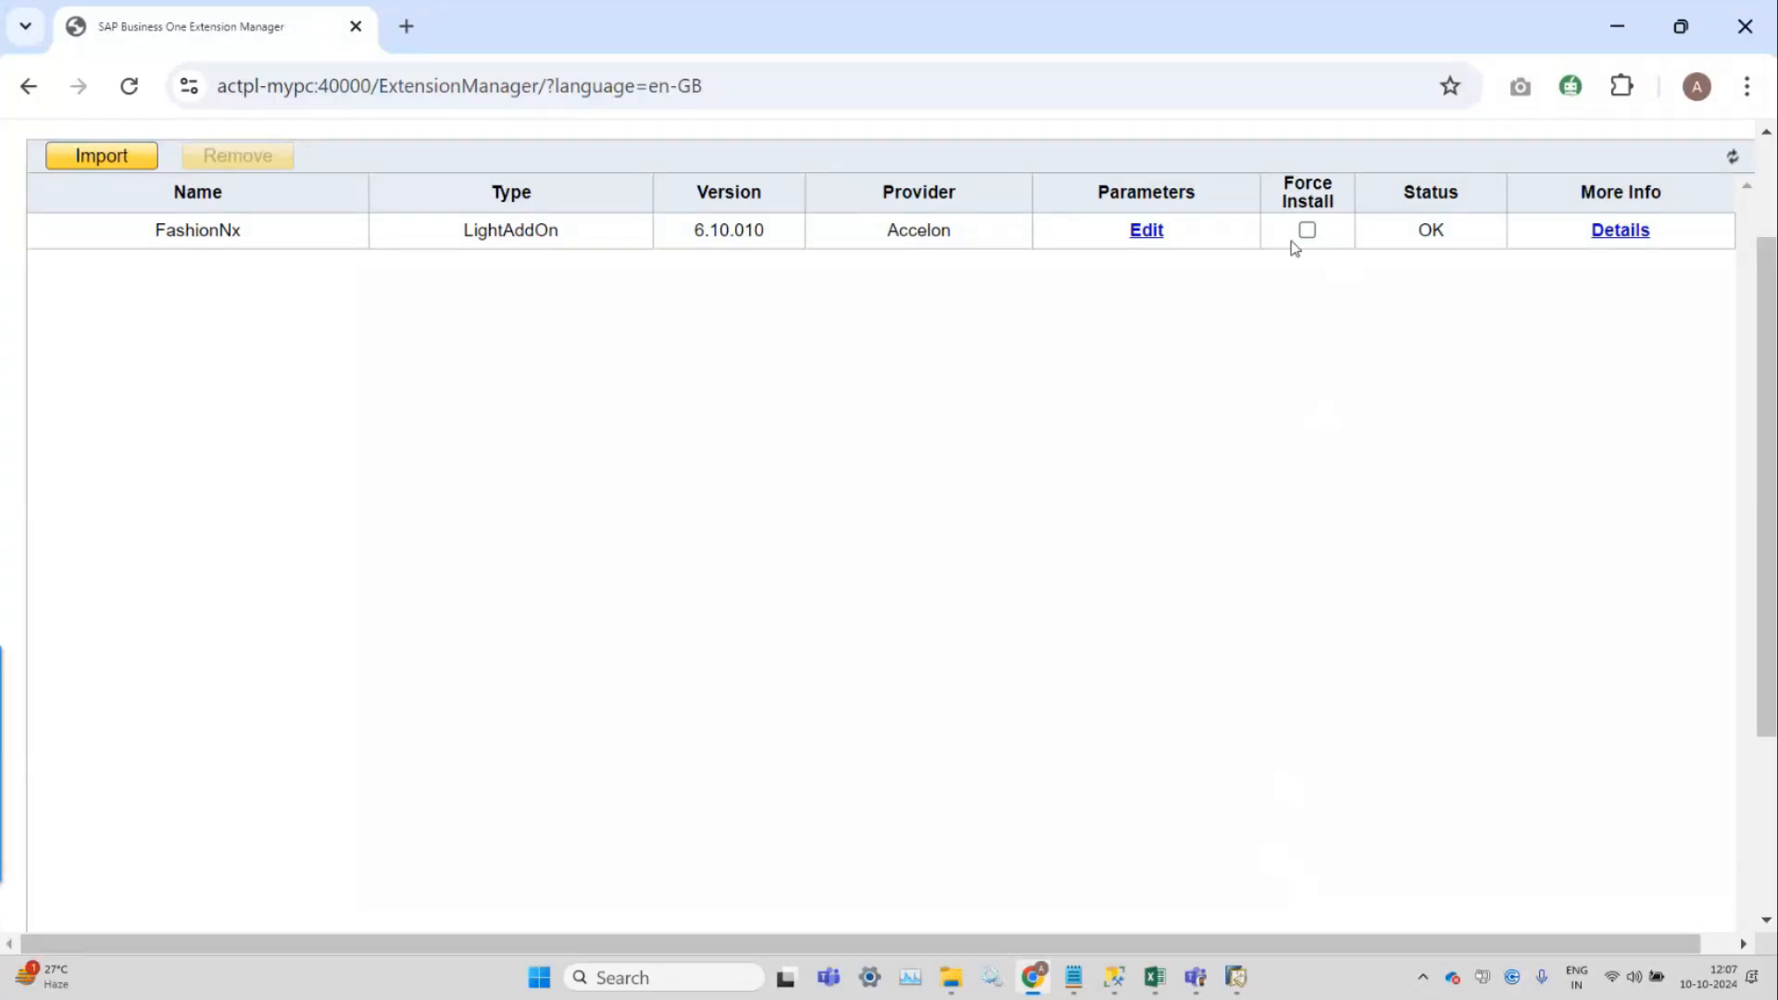
pyautogui.scroll(2, 1292, 242)
pyautogui.click(1307, 371)
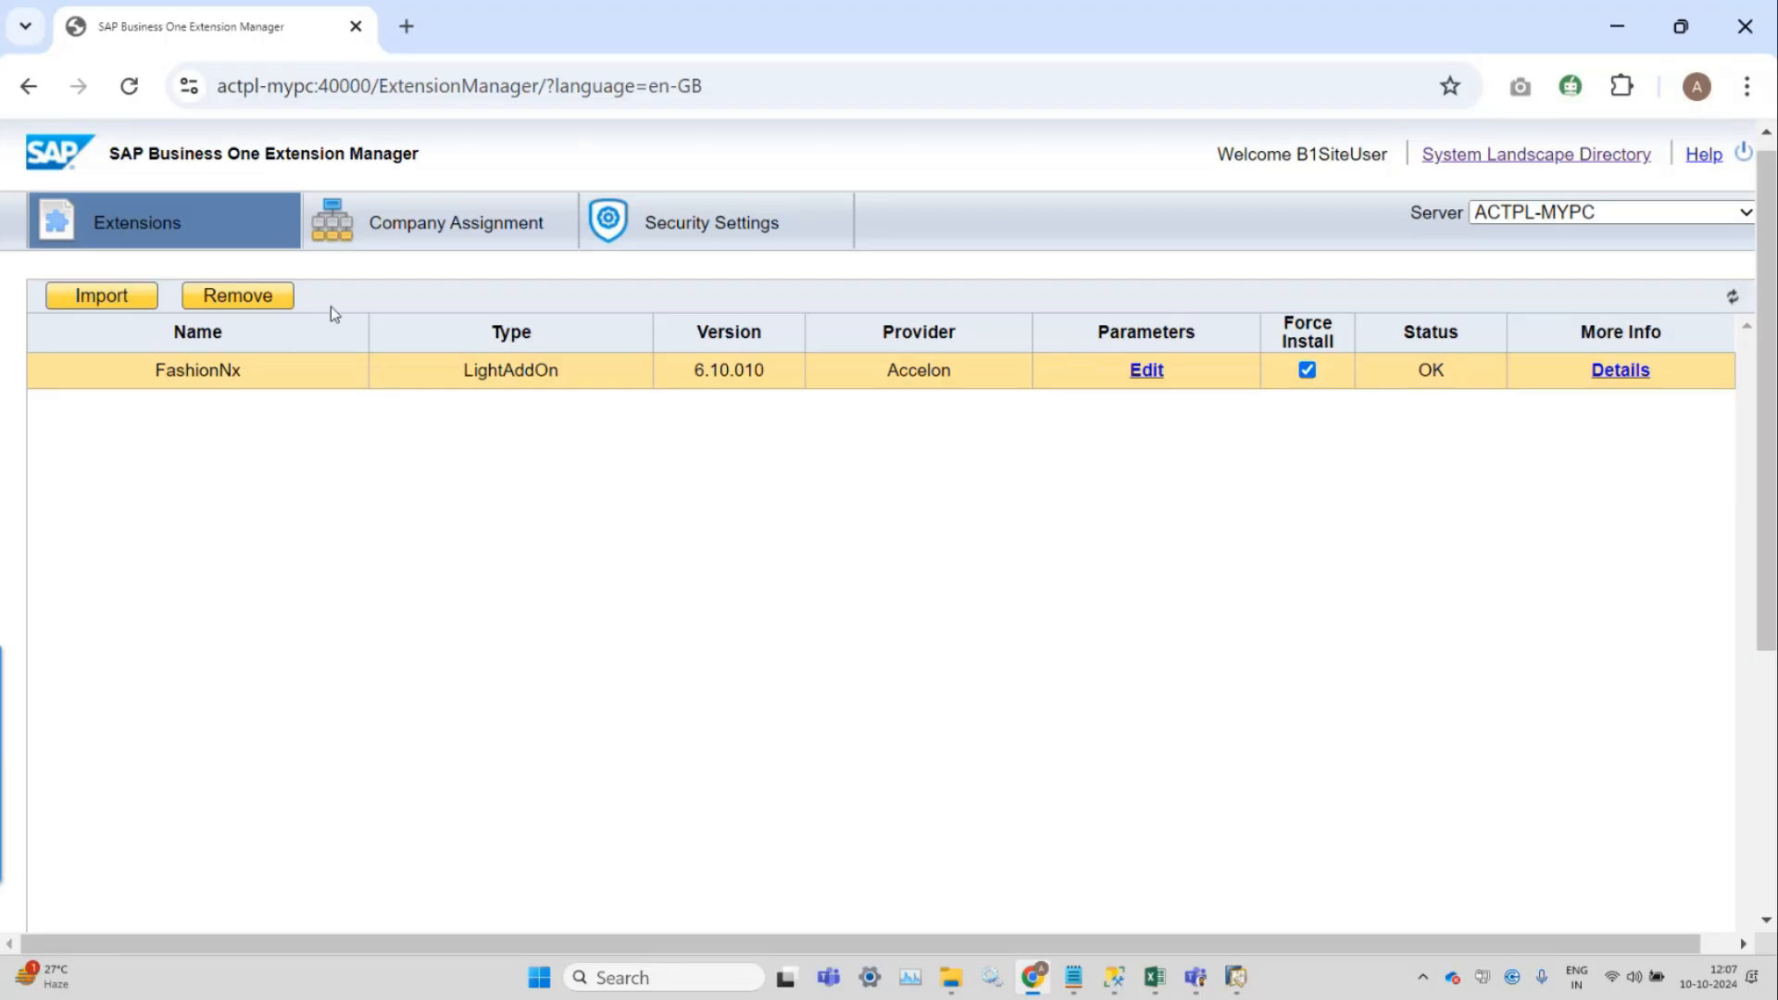
pyautogui.click(446, 230)
# Start assigning the FashionNx extension to company 12_01NewFNX.
pyautogui.scroll(-5, 206, 726)
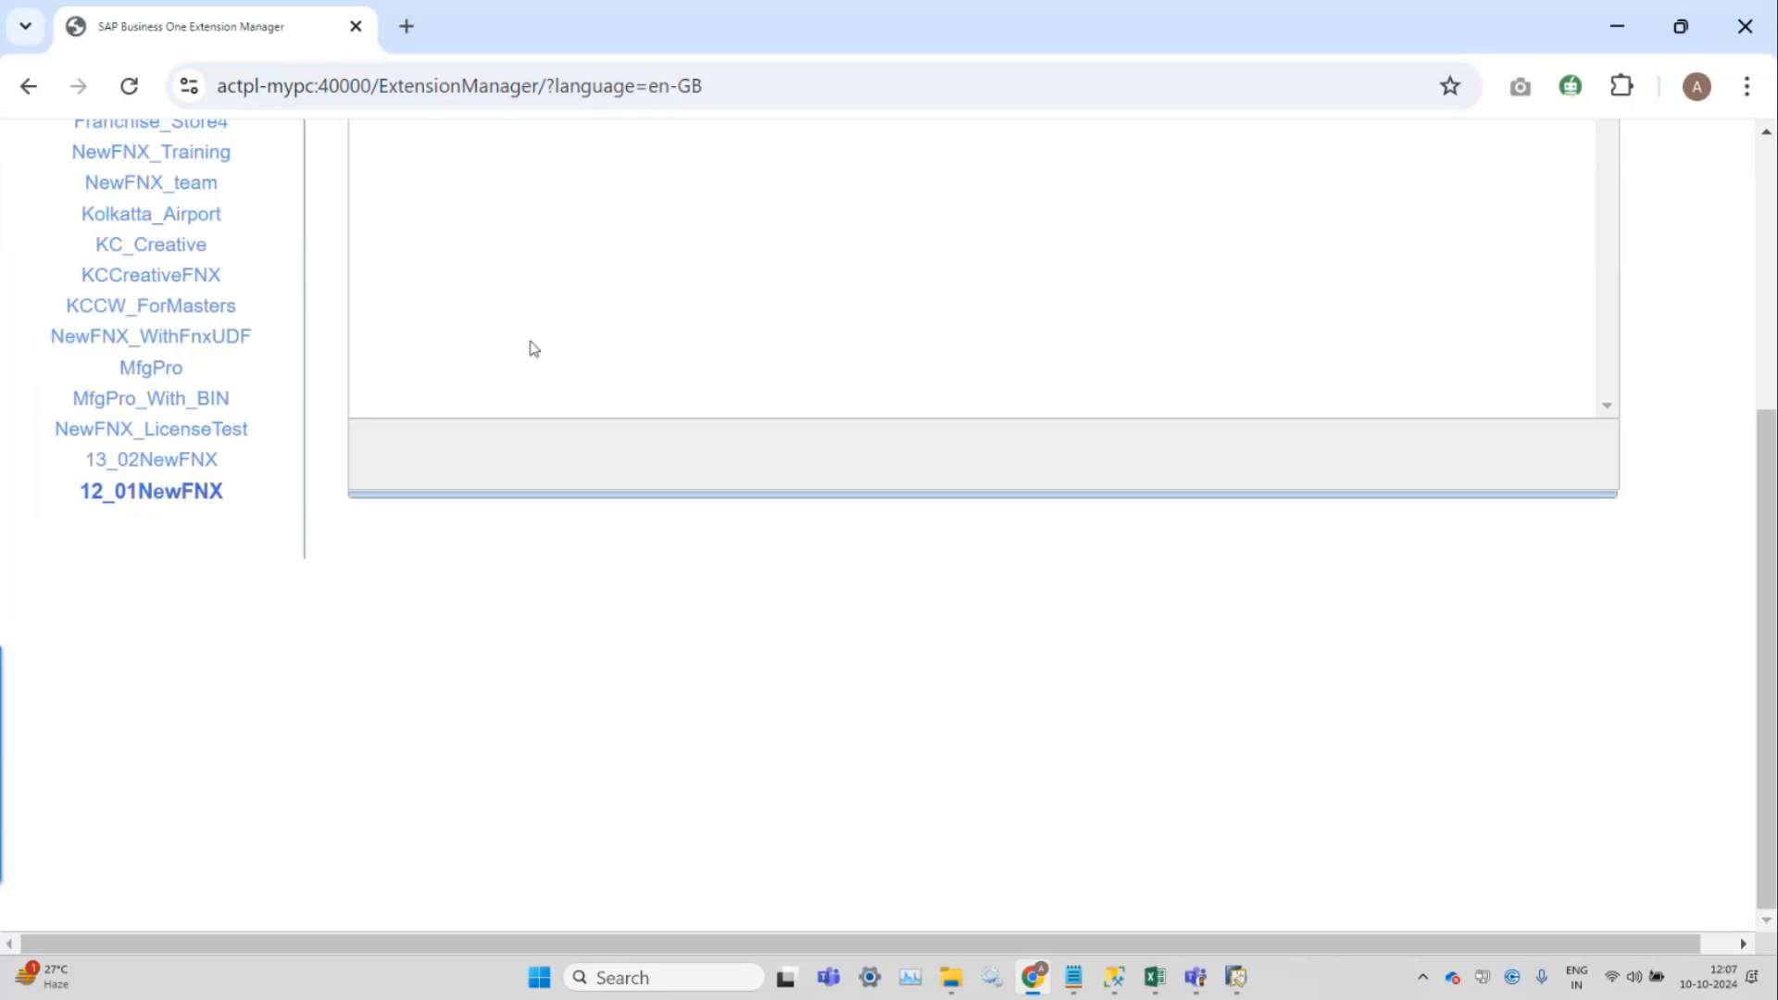
pyautogui.scroll(5, 567, 424)
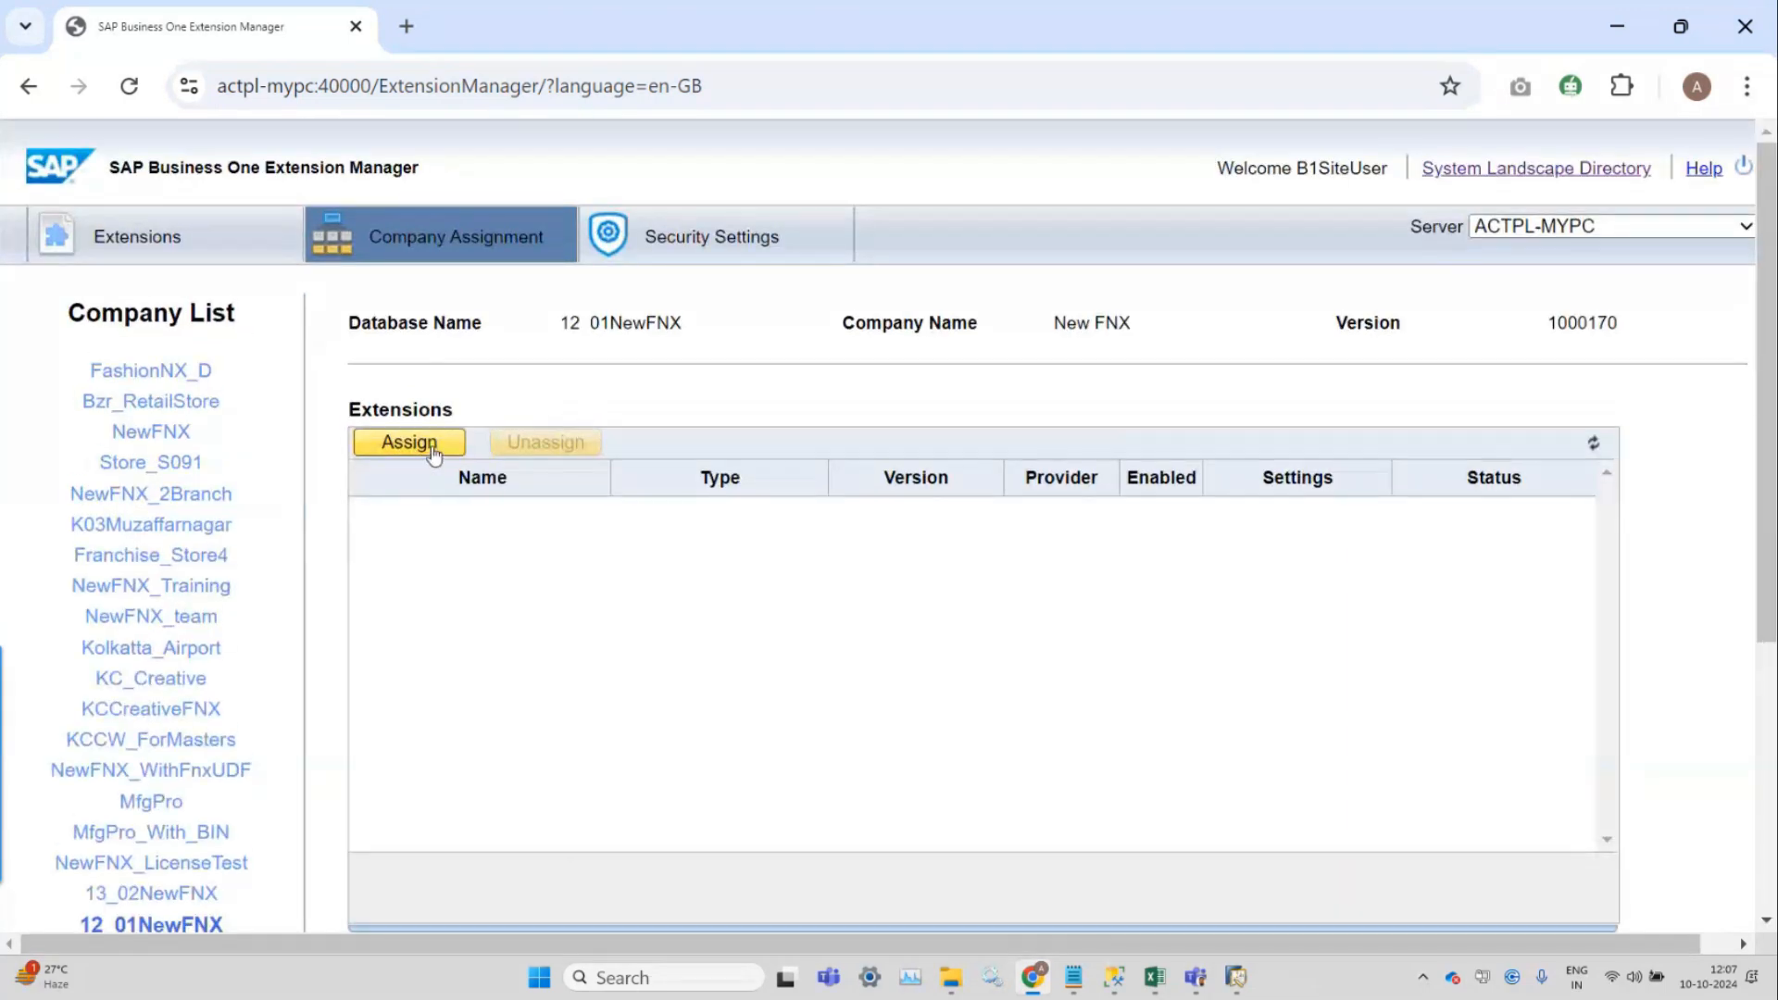
pyautogui.click(431, 446)
pyautogui.scroll(-5, 432, 447)
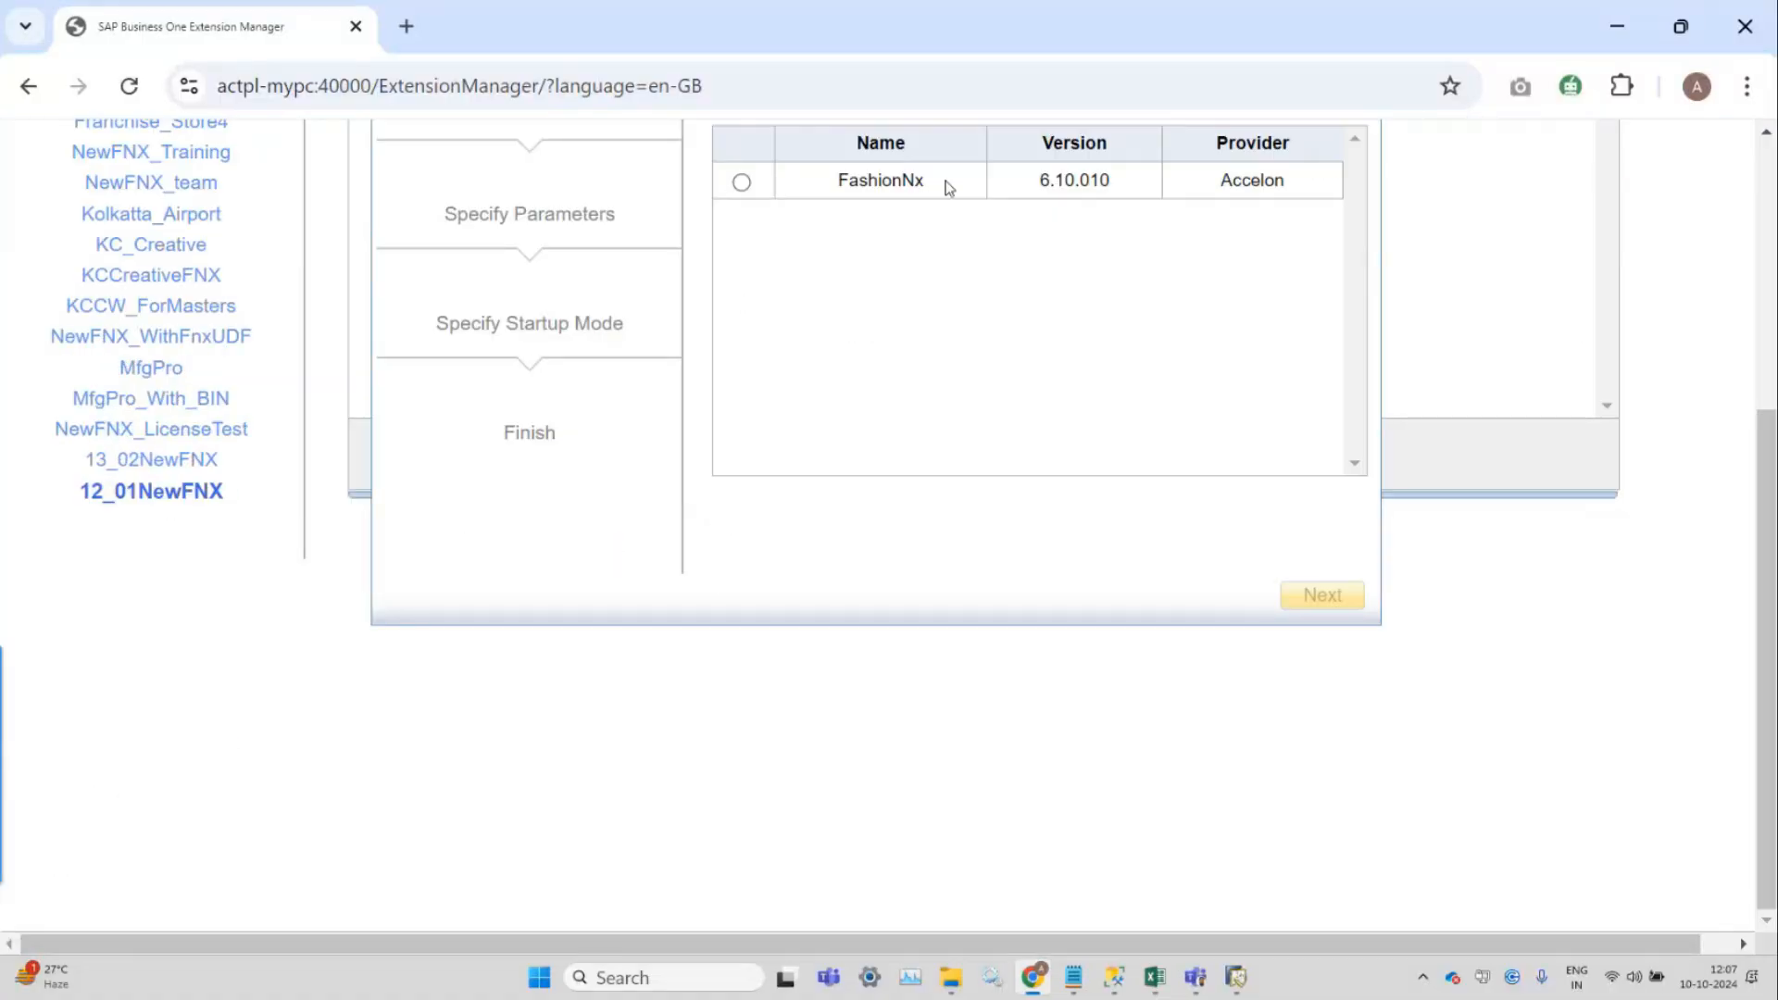
pyautogui.click(741, 183)
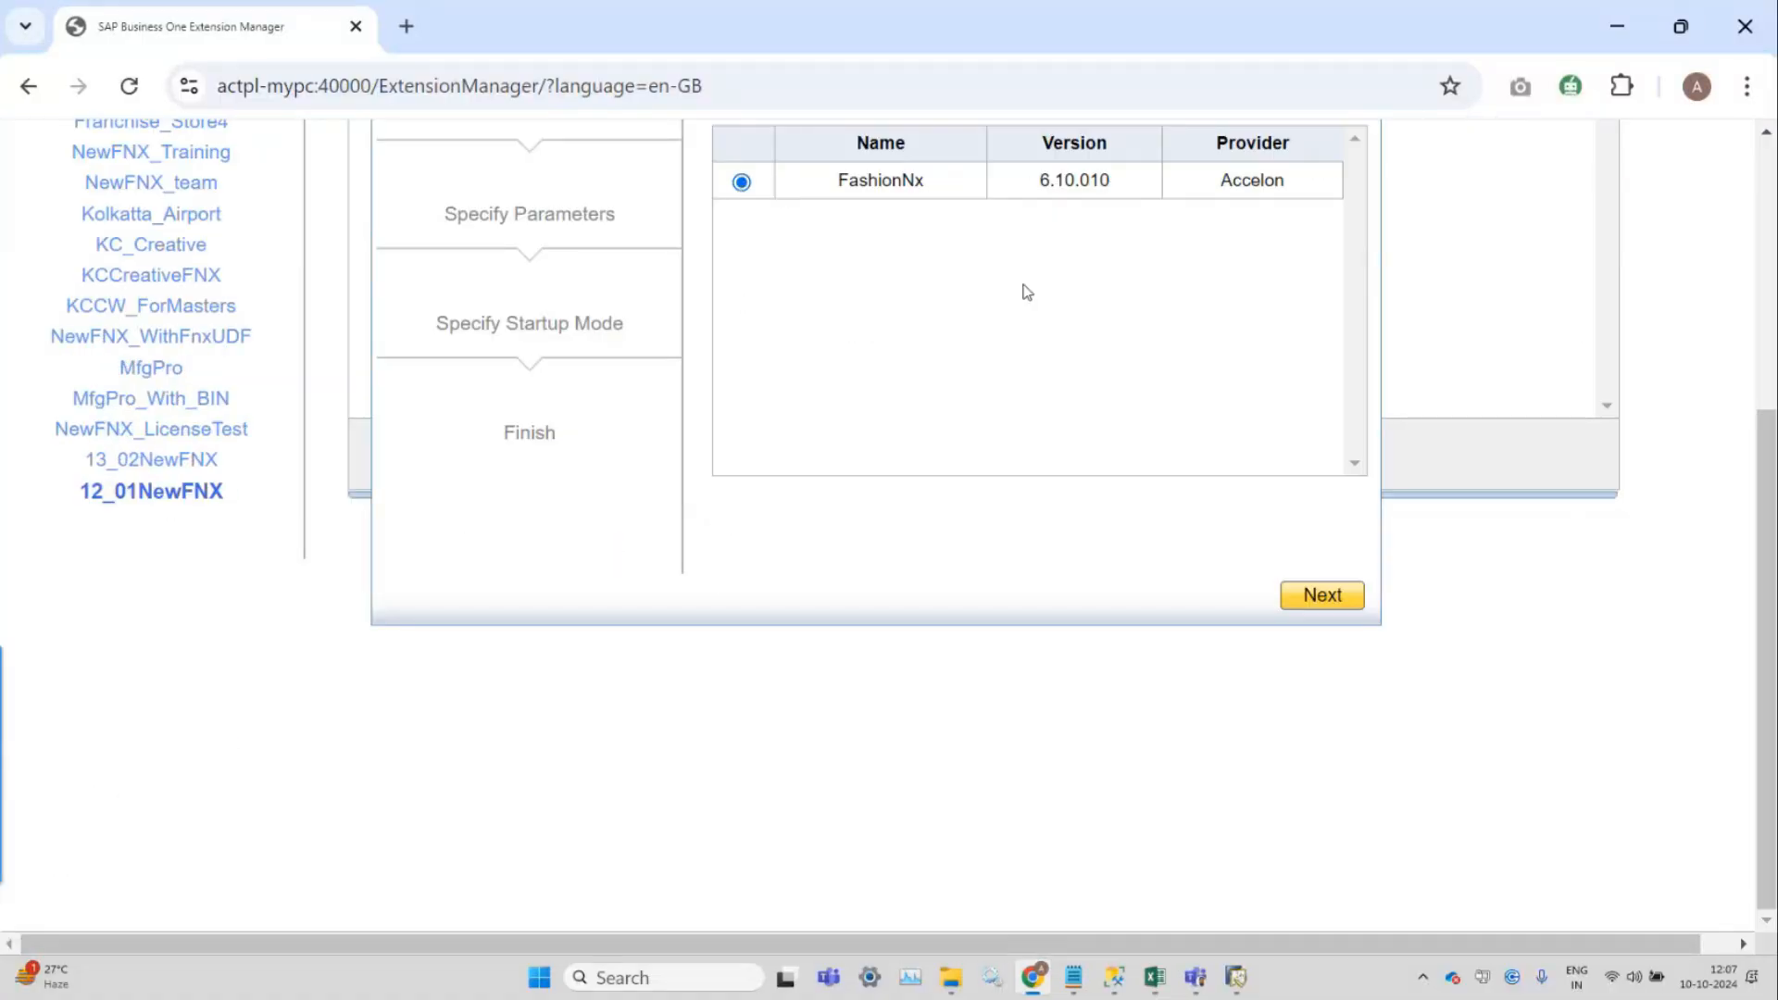
# Set the default startup mode to Automatic and complete the FashionNx assignment.
pyautogui.click(1323, 600)
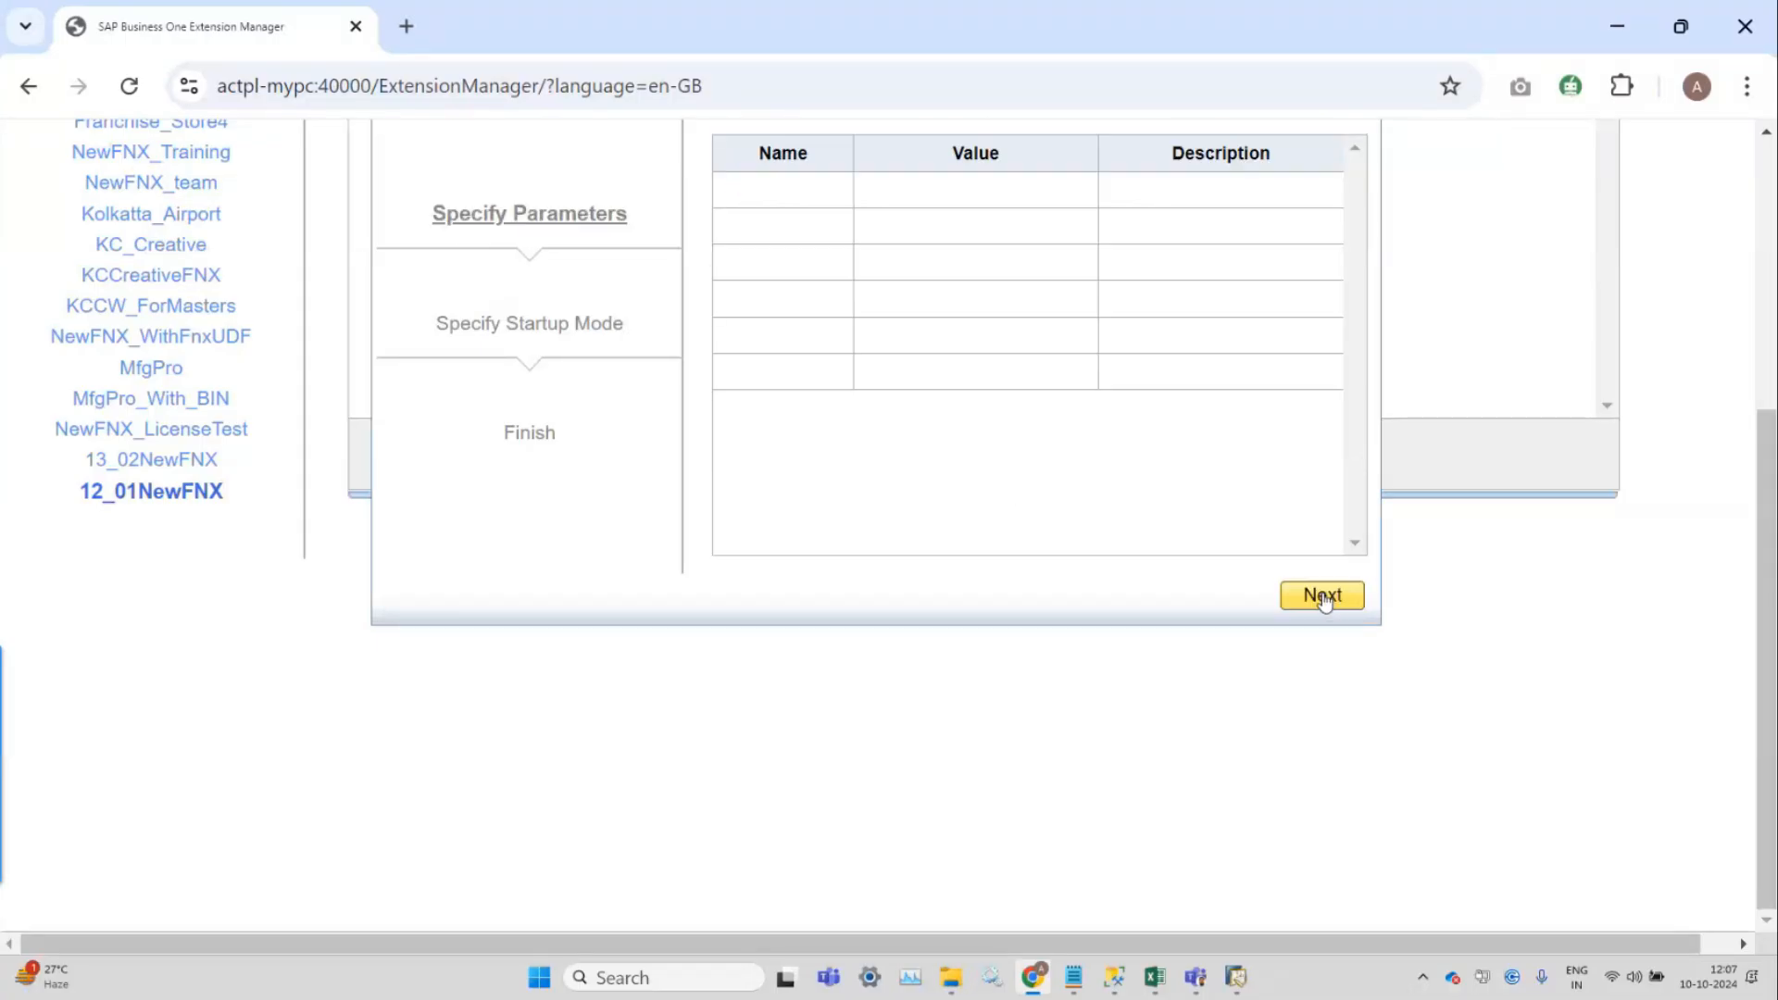
pyautogui.scroll(2, 1322, 603)
pyautogui.click(1339, 738)
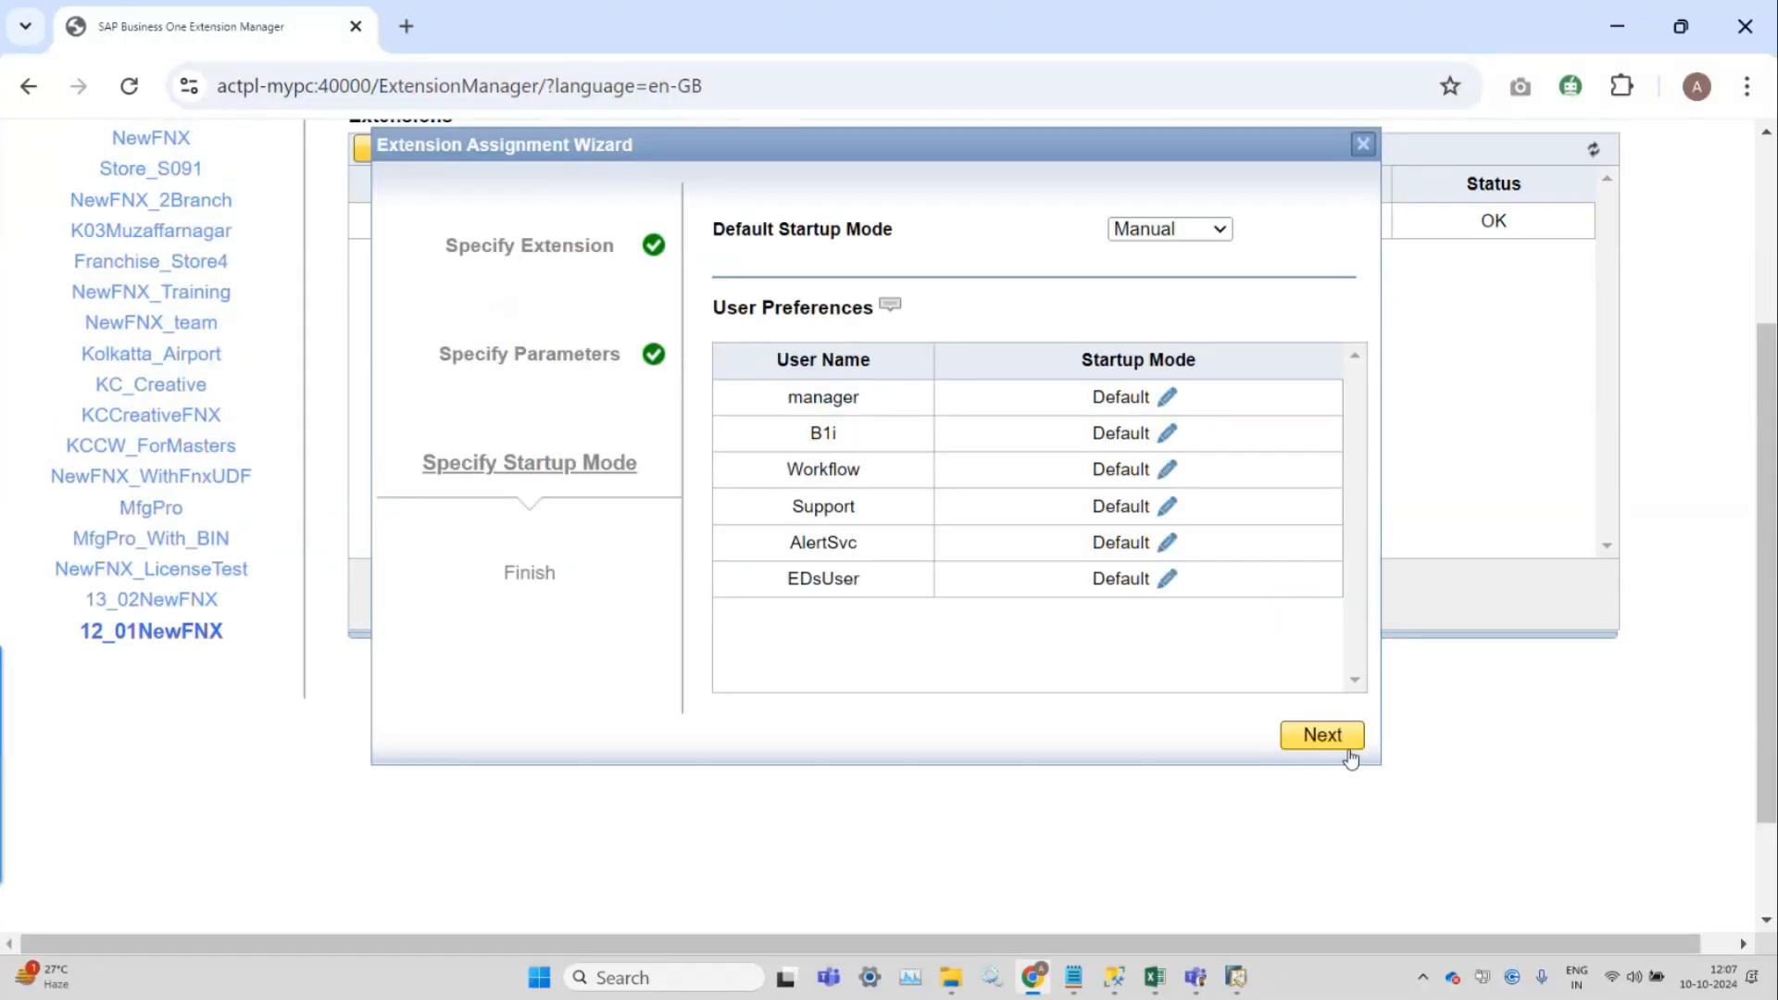
pyautogui.click(1191, 228)
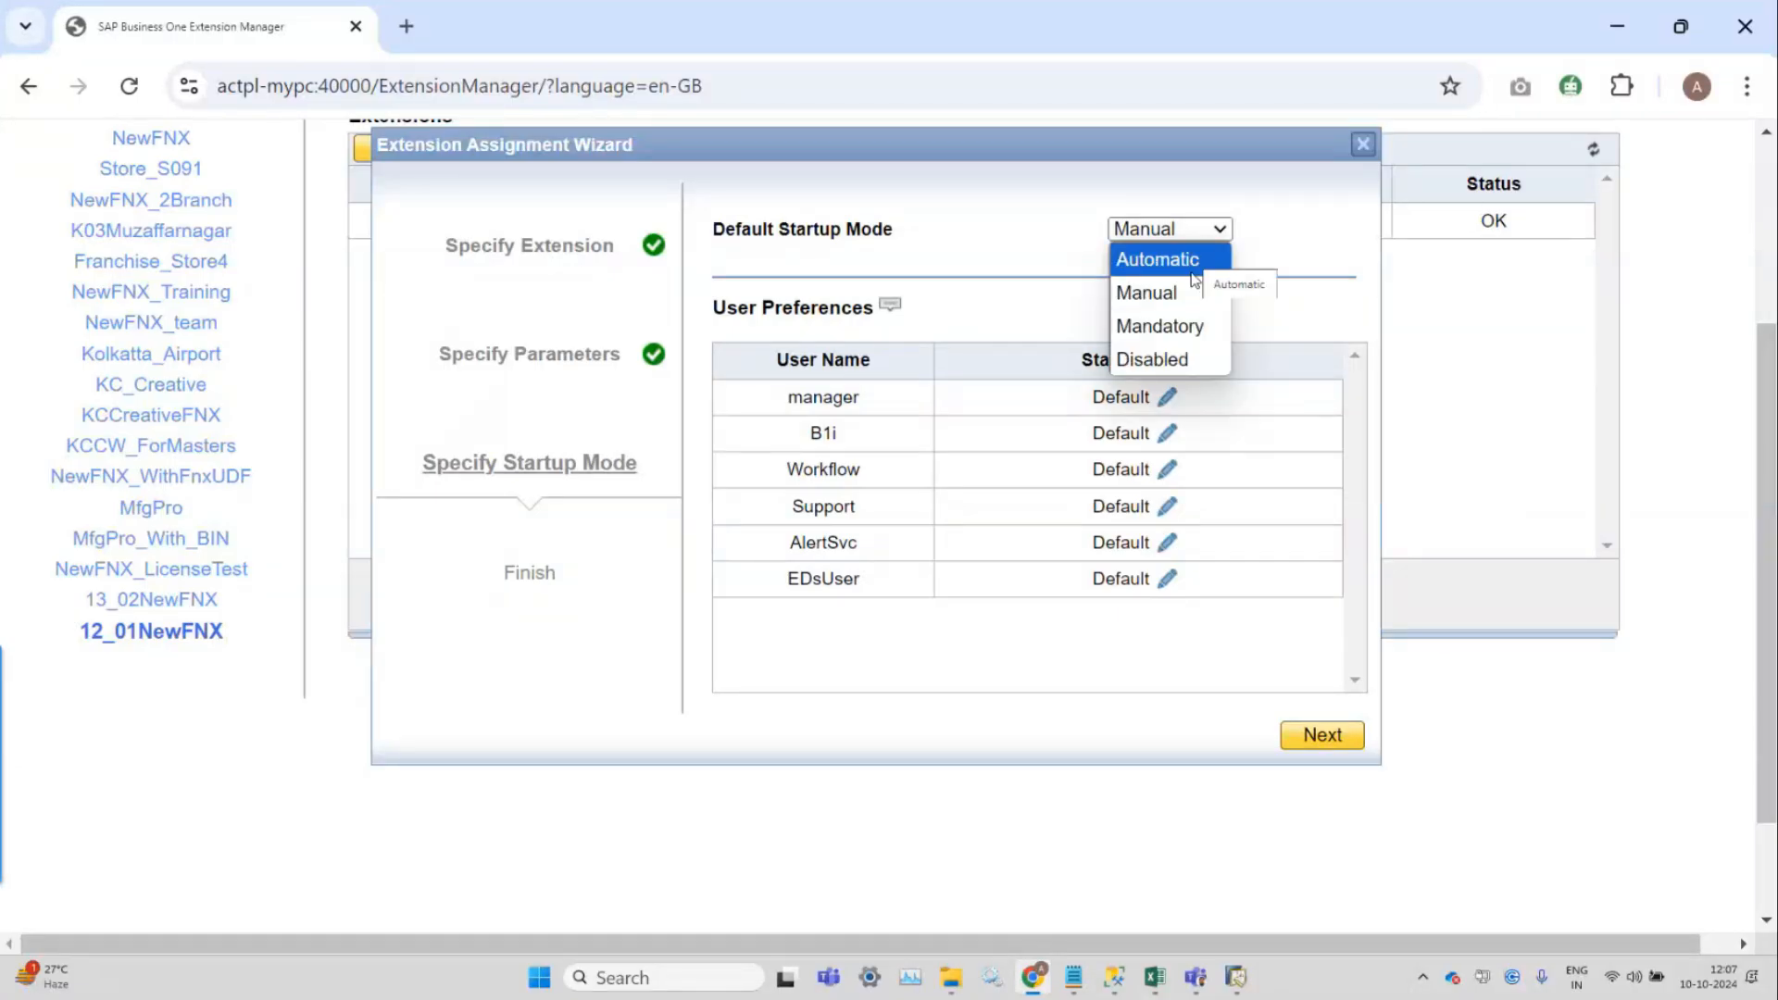
pyautogui.click(1197, 267)
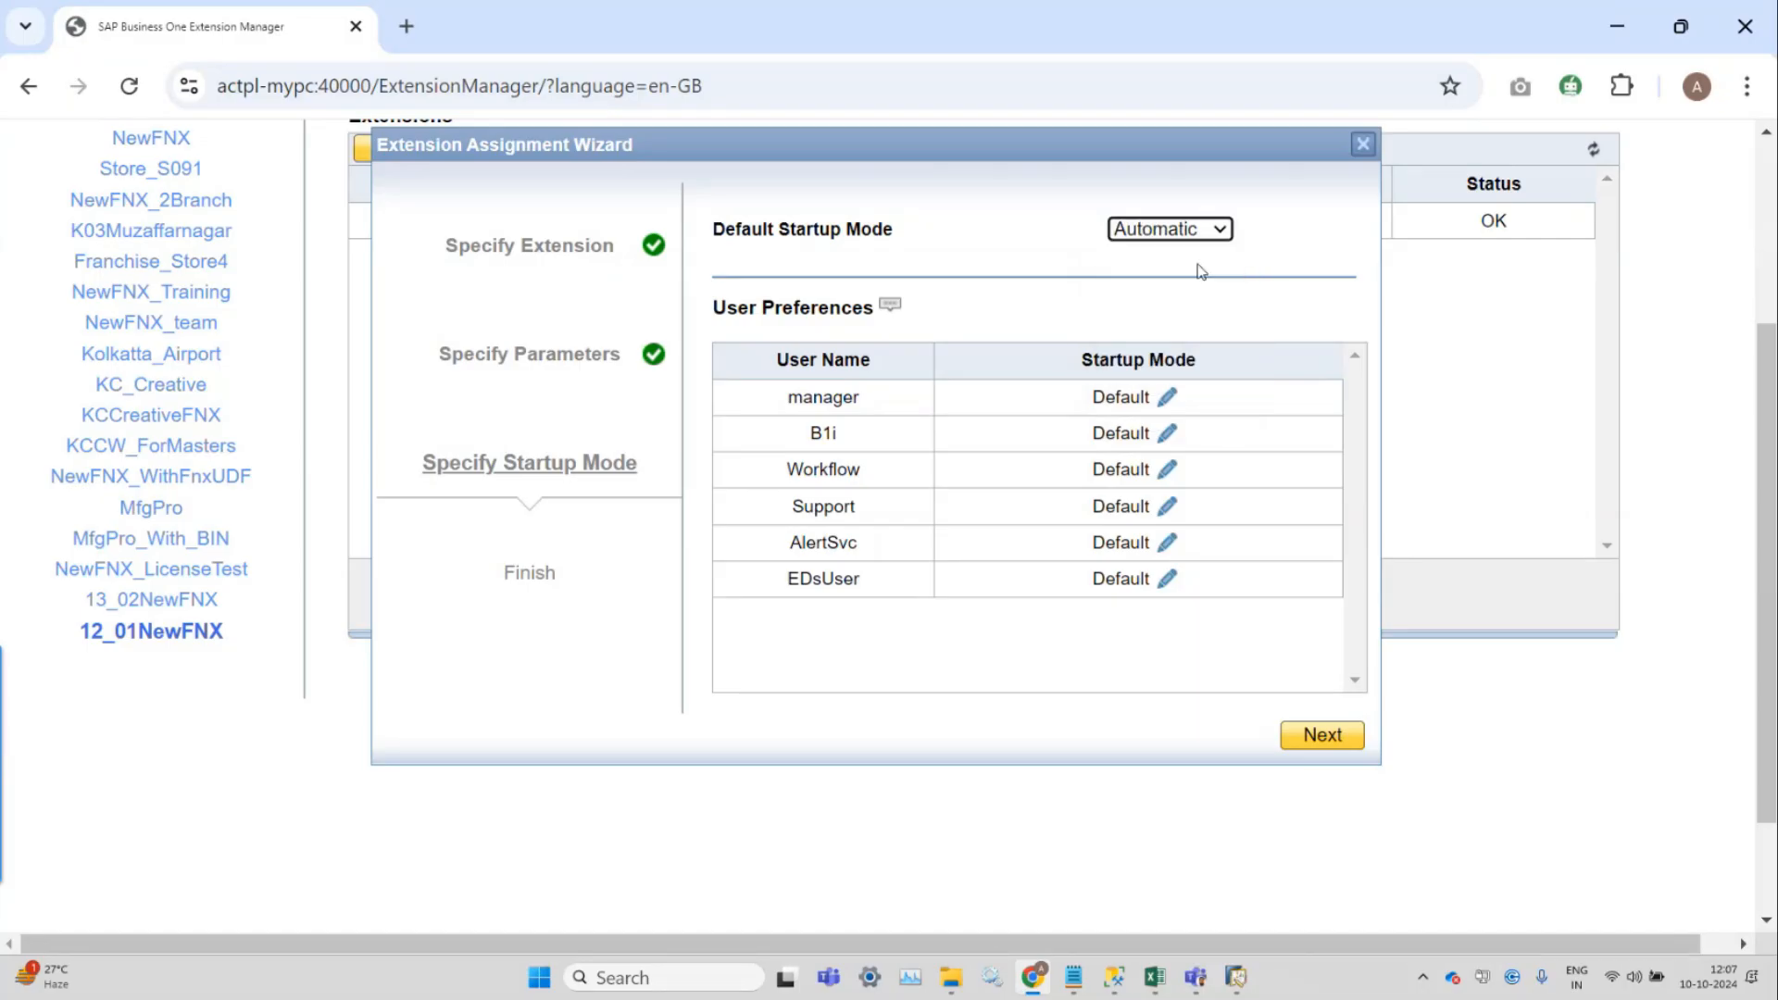
pyautogui.click(1318, 738)
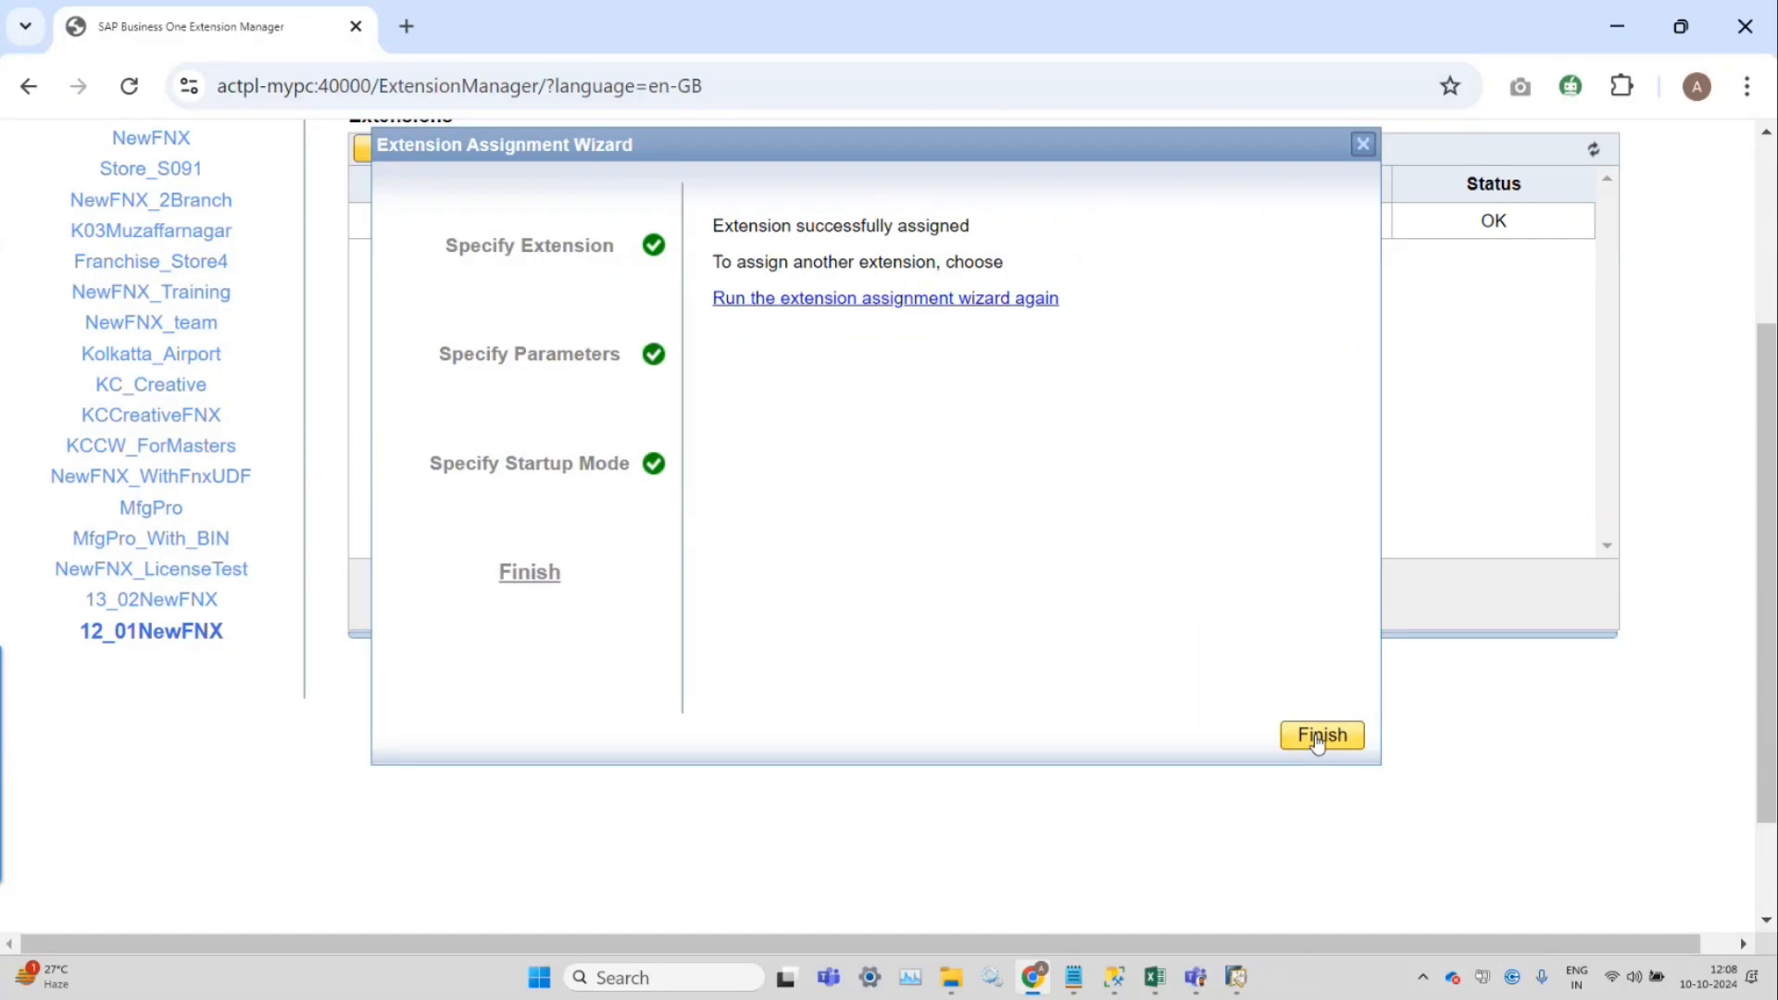
pyautogui.click(1317, 738)
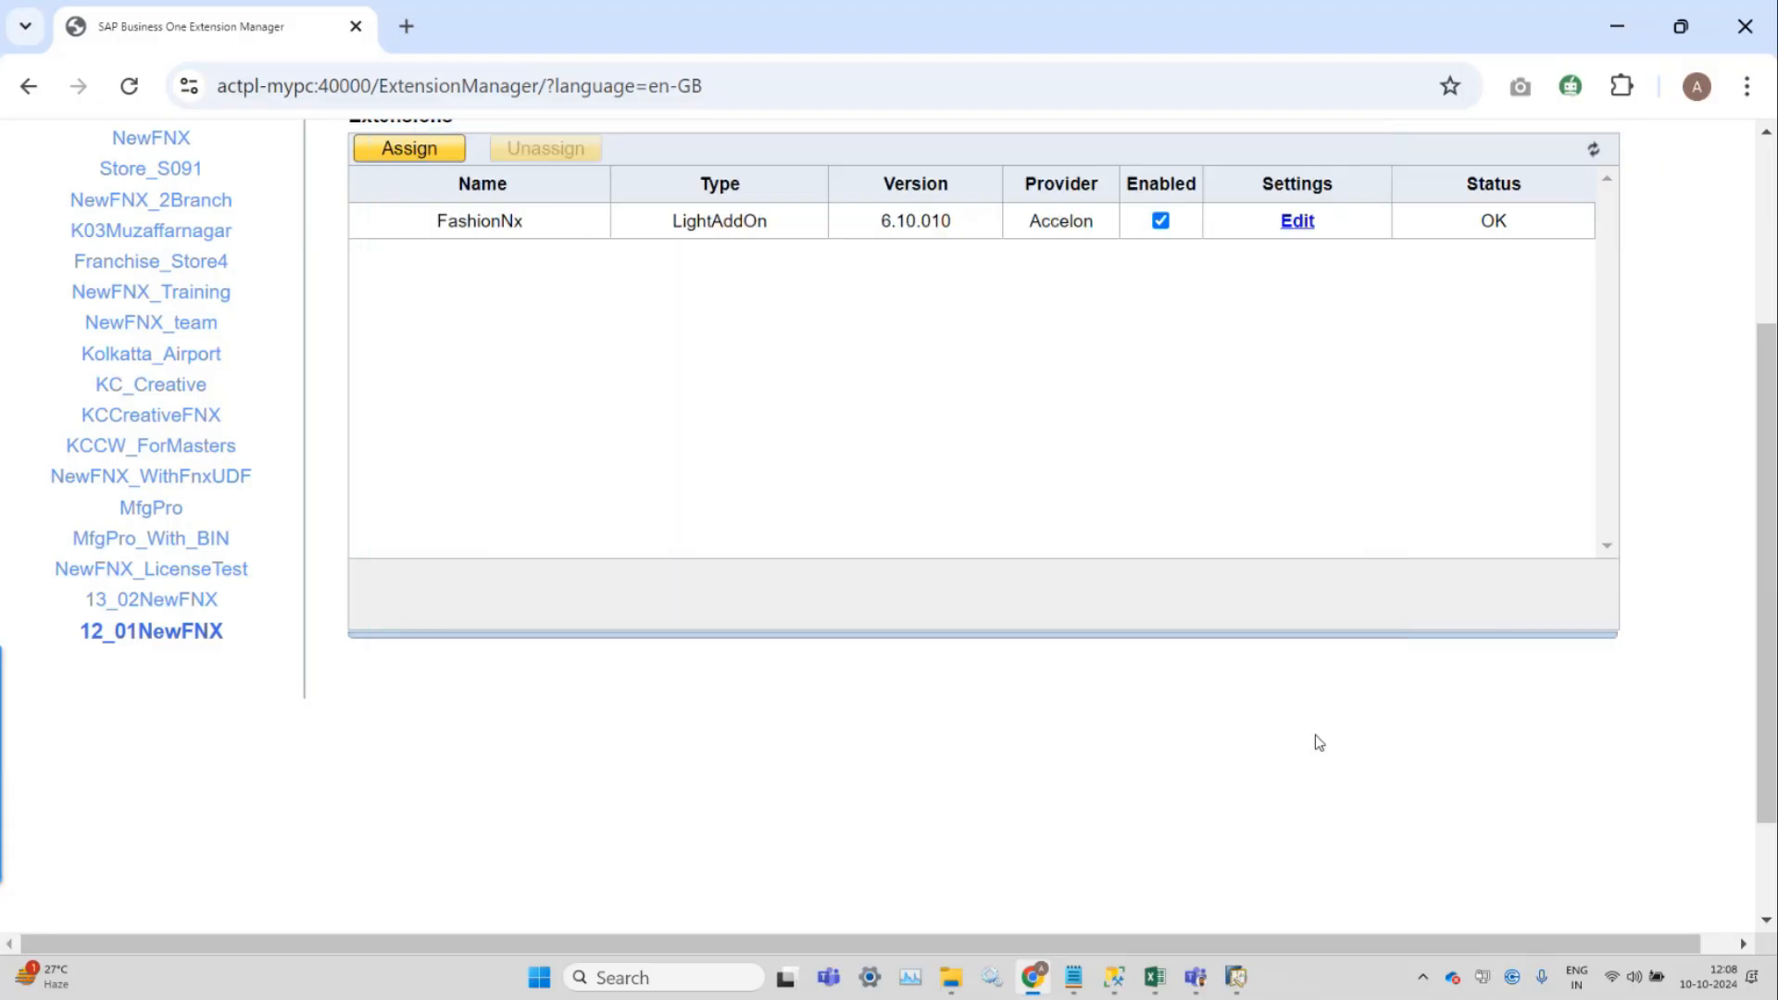
# Log into the 12_01NewFNX company as user manager with its password.
pyautogui.click(1632, 28)
pyautogui.click(1237, 980)
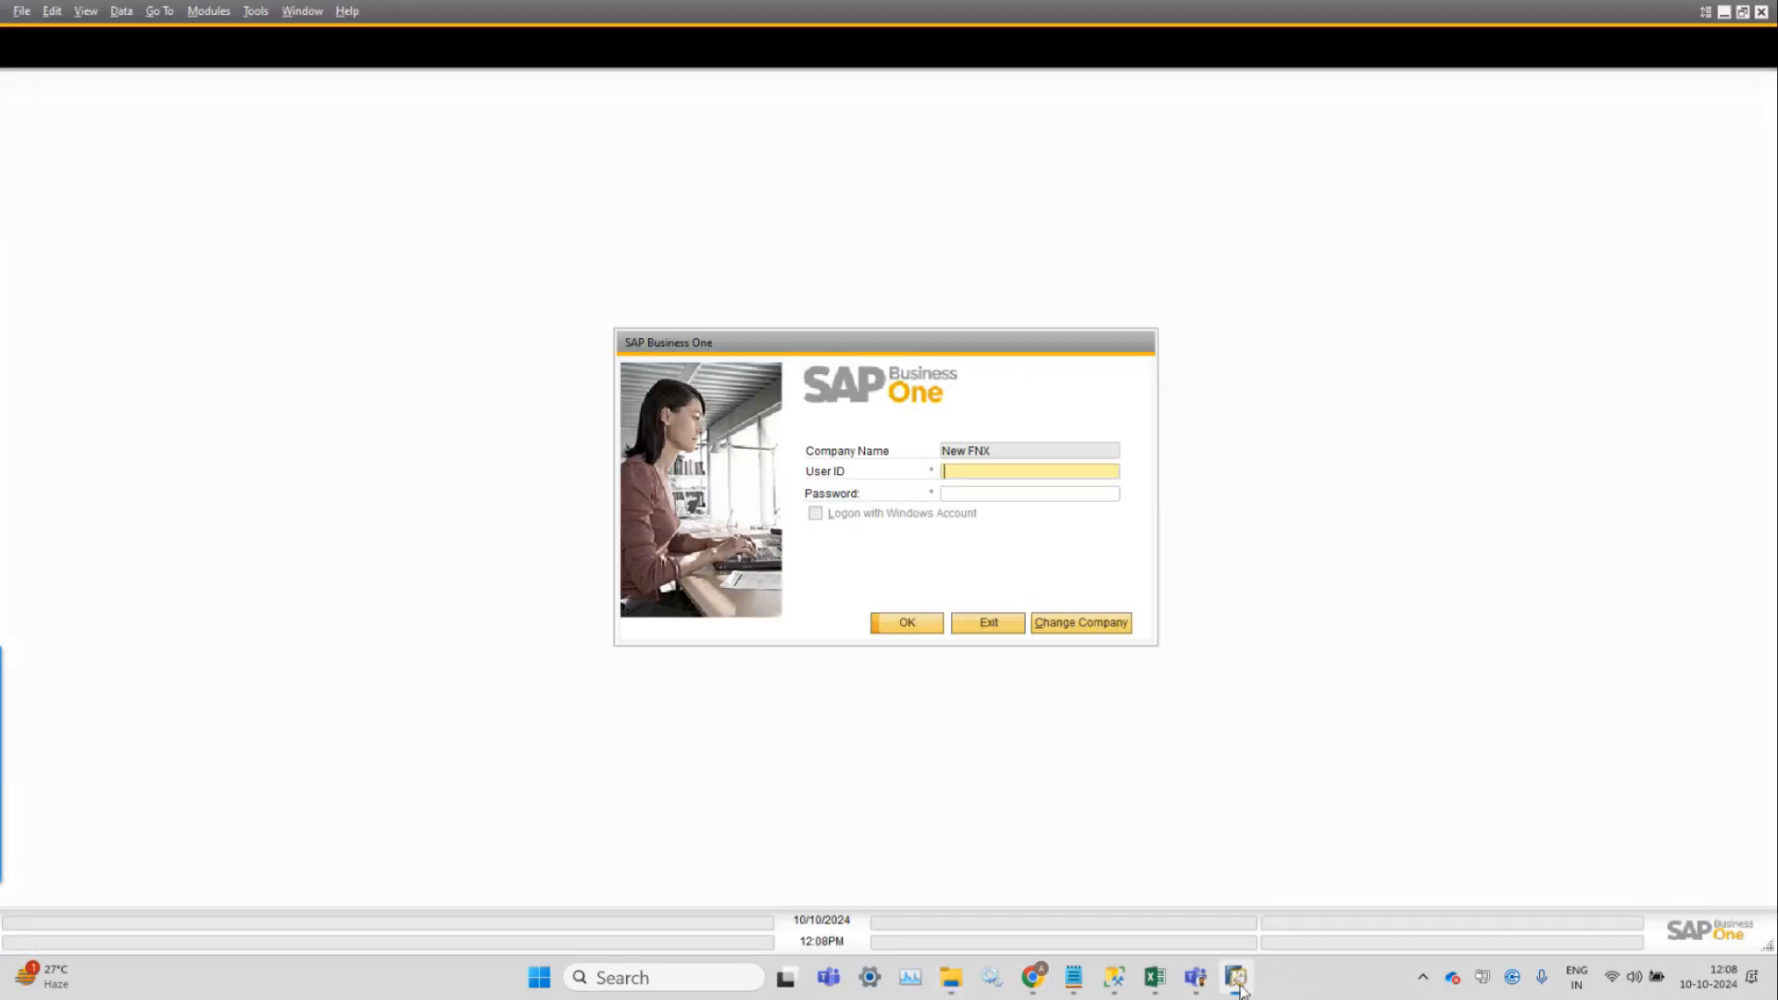
pyautogui.click(1088, 630)
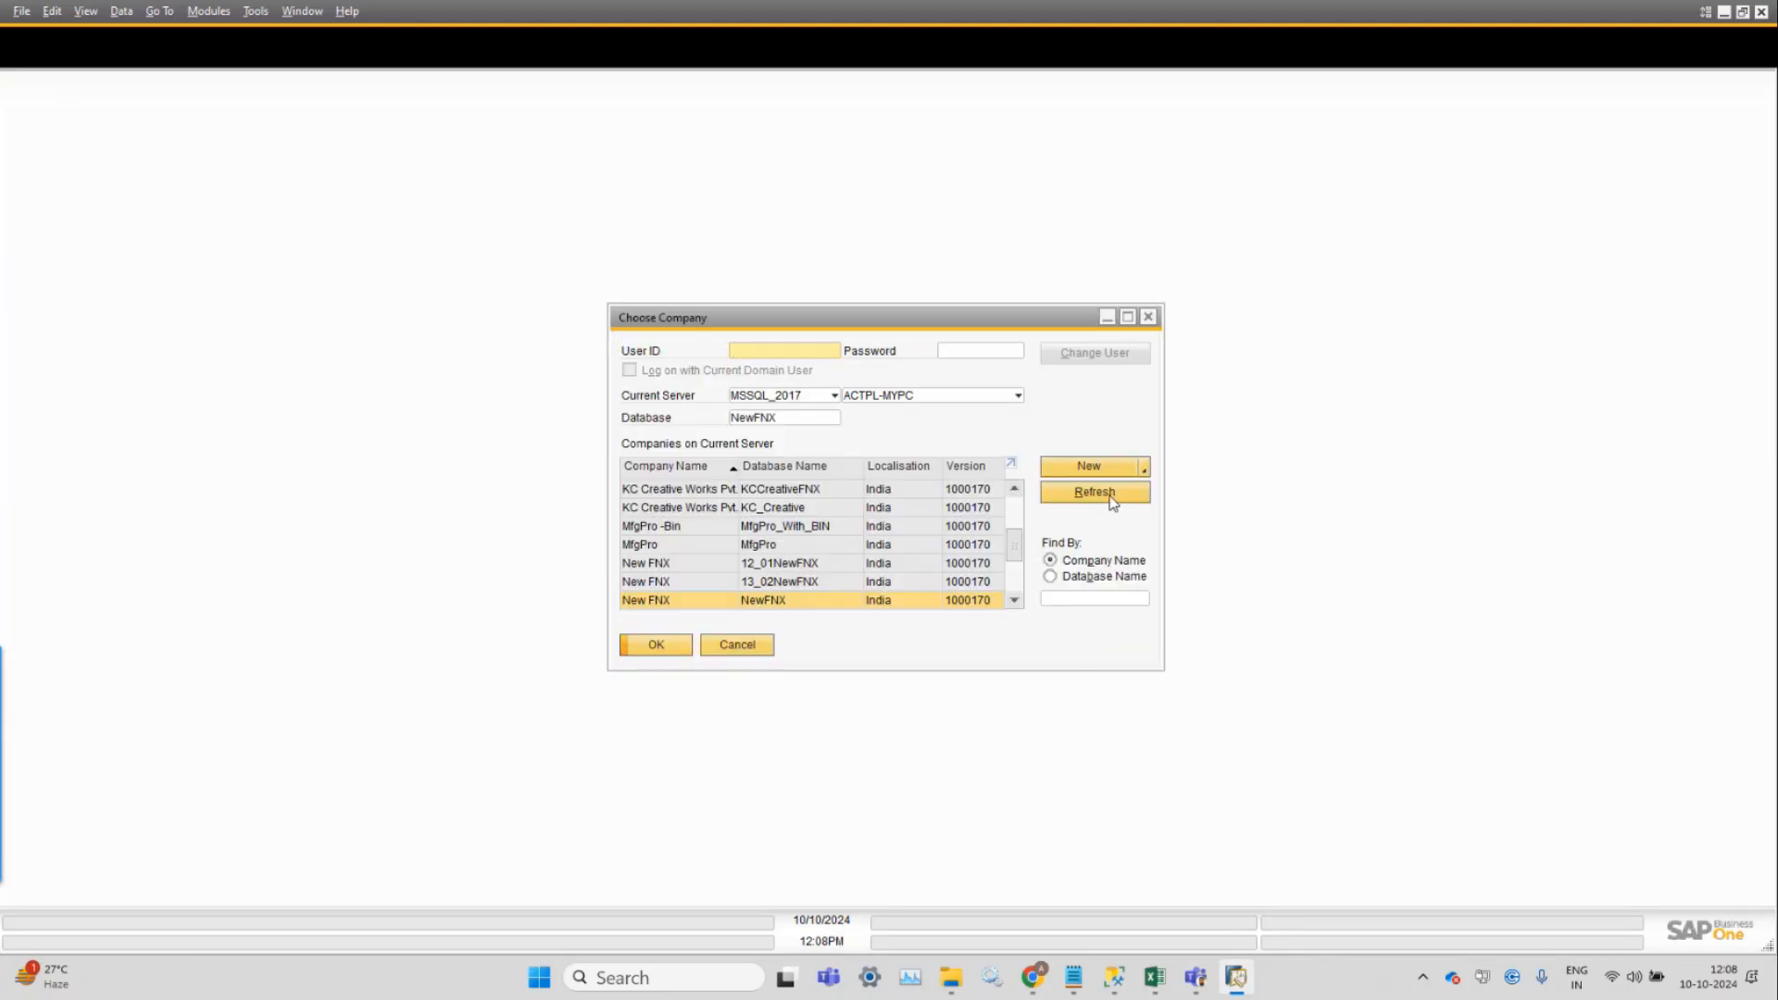
pyautogui.scroll(-4, 802, 584)
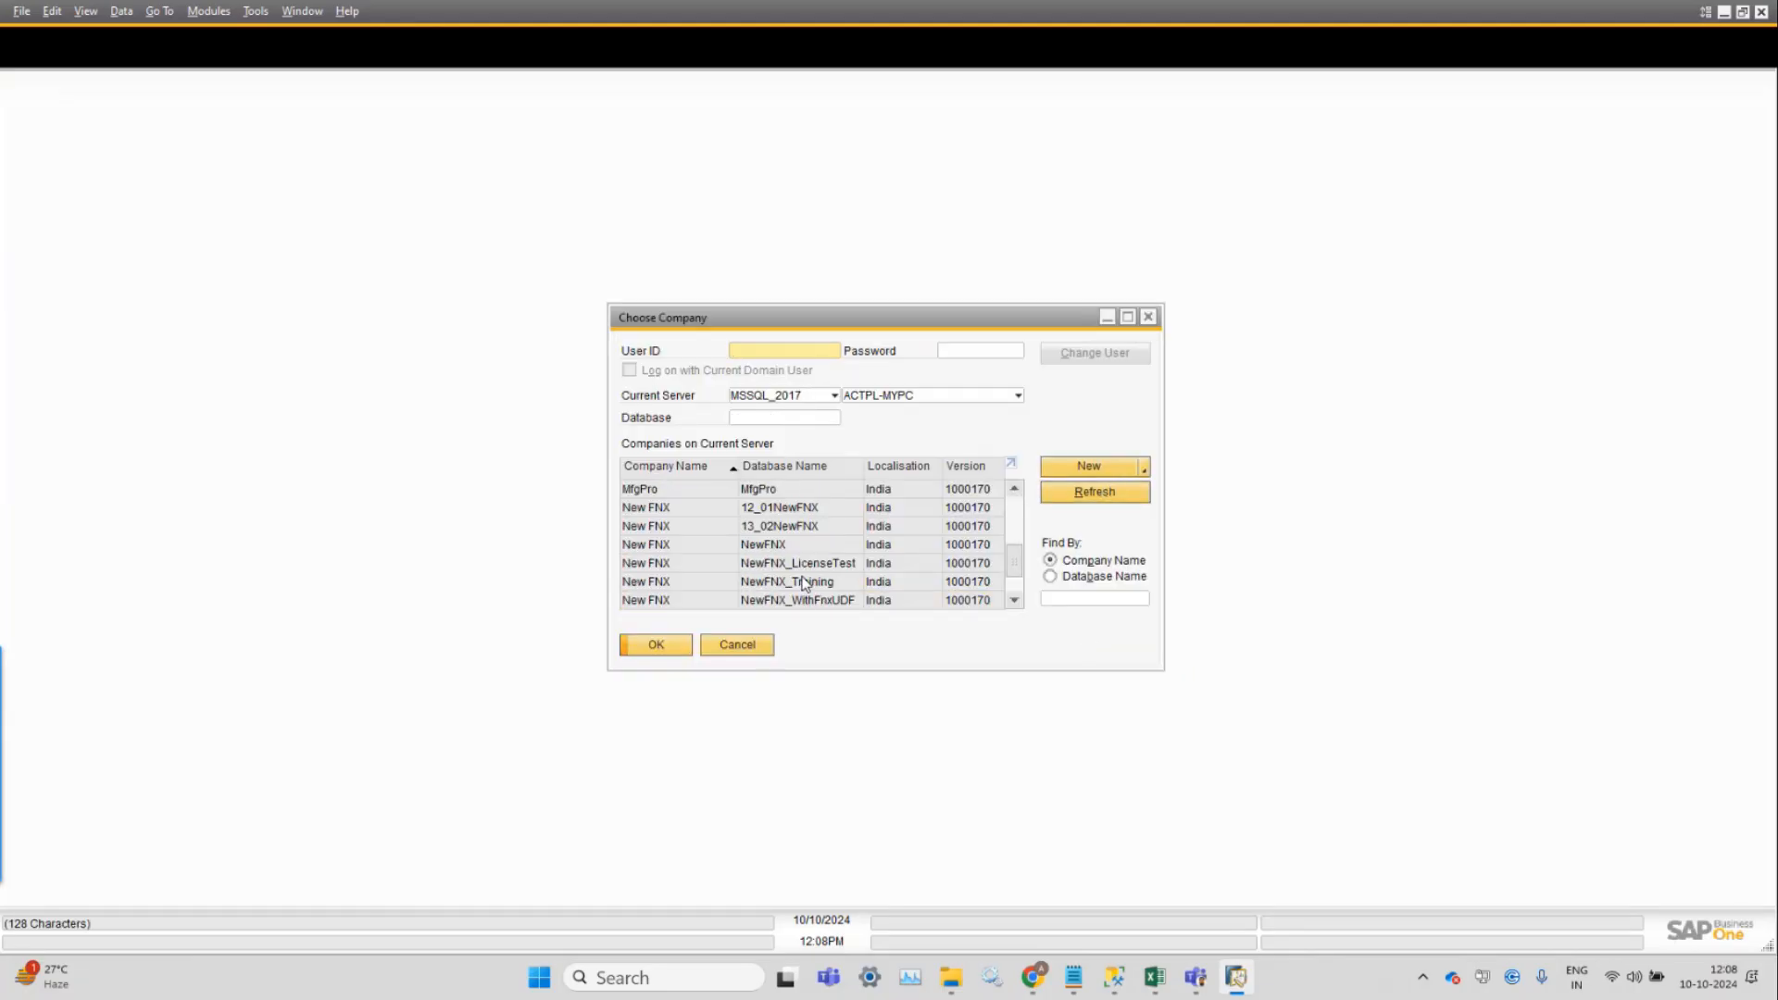
pyautogui.click(765, 508)
pyautogui.write('manager')
pyautogui.press('Tab')
pyautogui.write('••••••')
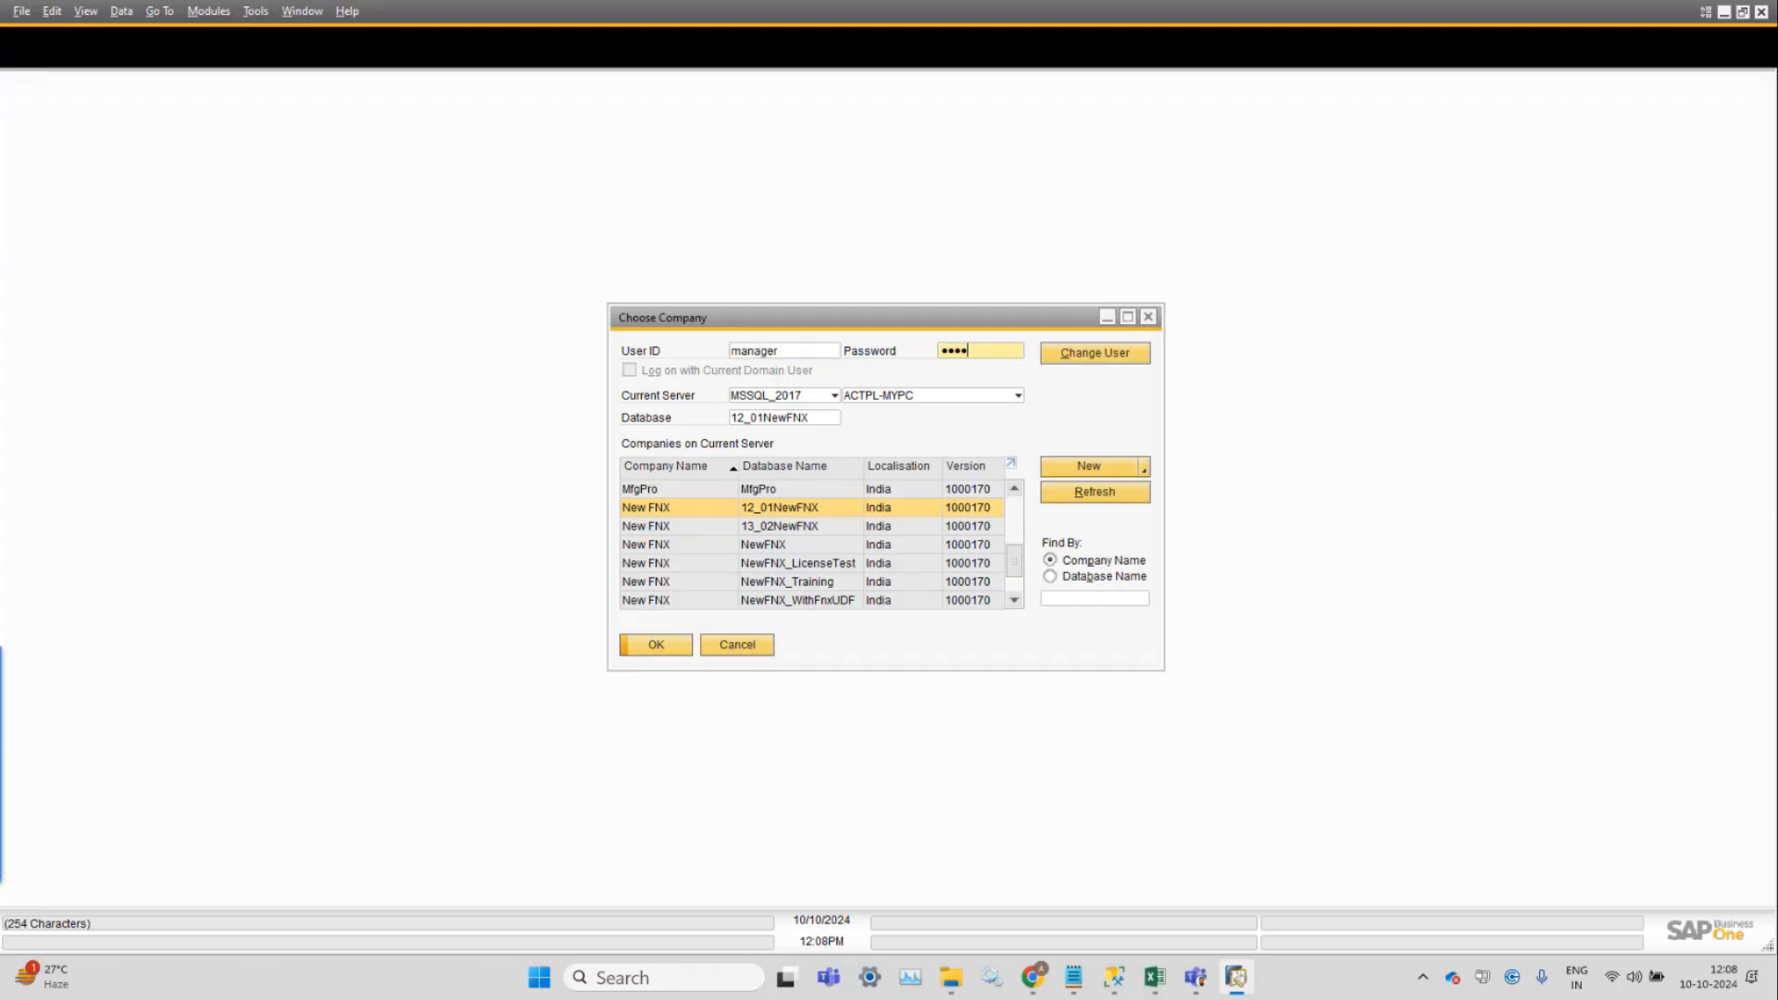
pyautogui.write('••')
pyautogui.click(682, 653)
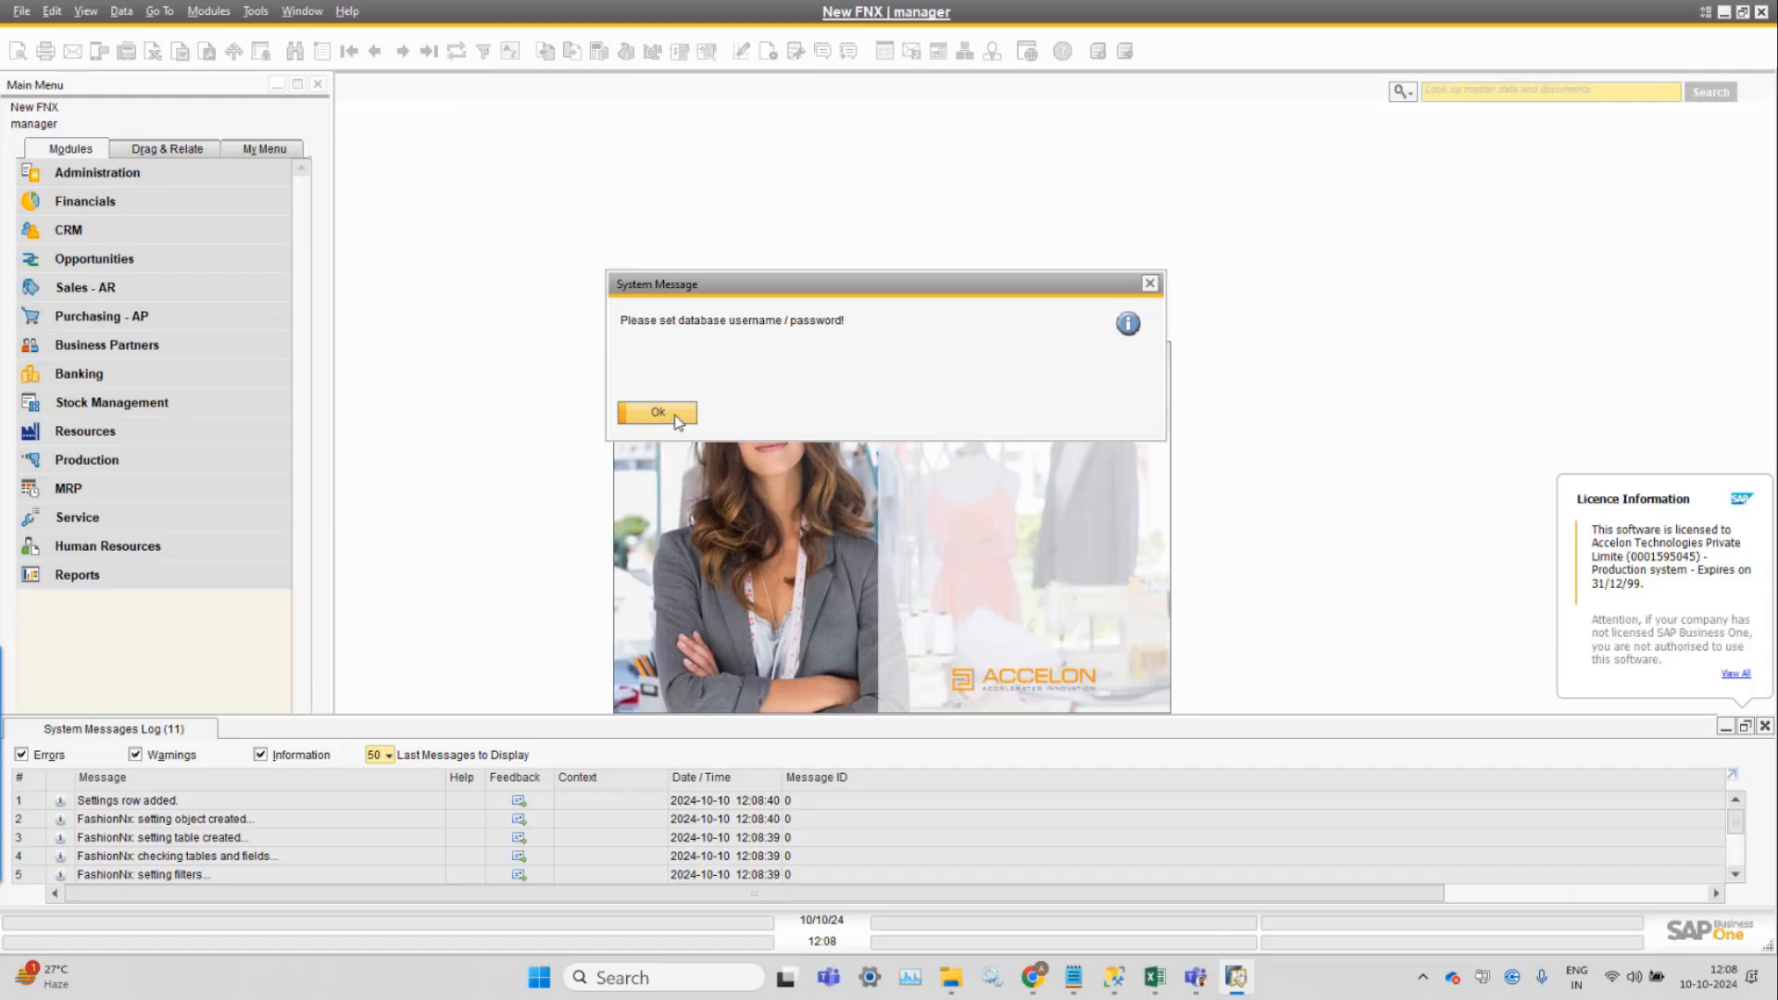
# Dismiss the credentials and restart messages, then confirm adding the user-defined fields.
pyautogui.moveTo(807, 285); pyautogui.dragTo(1006, 389)
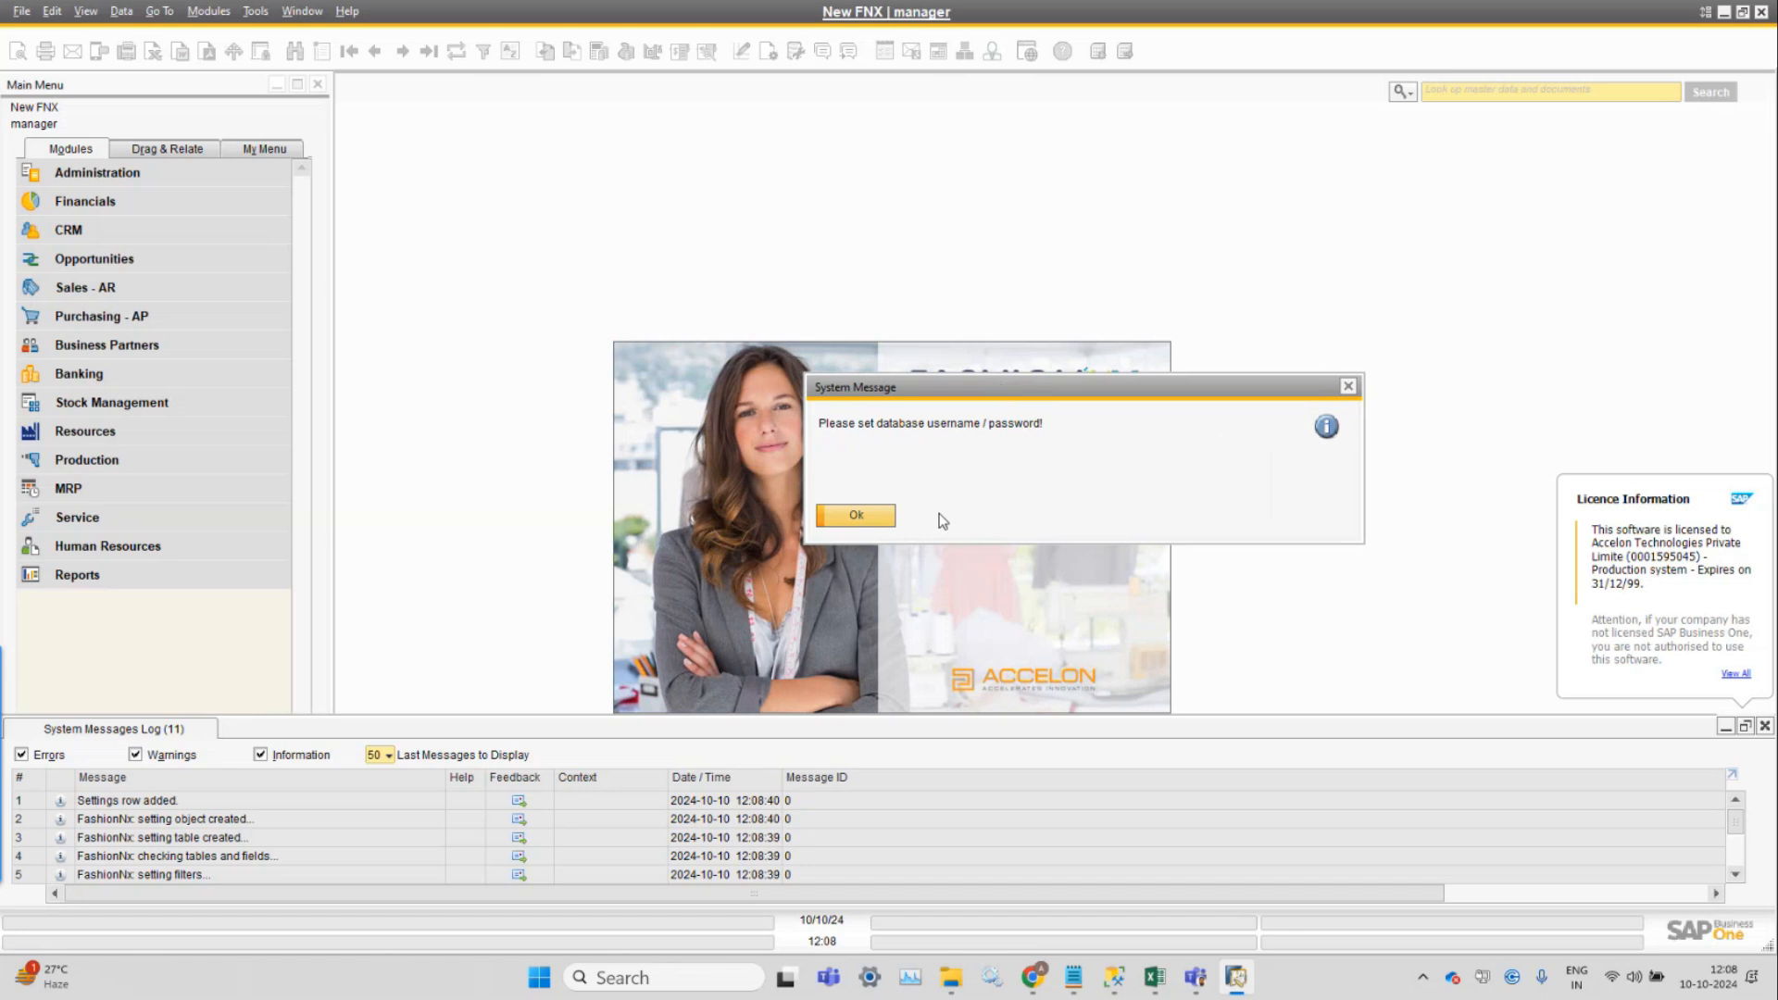
pyautogui.click(882, 522)
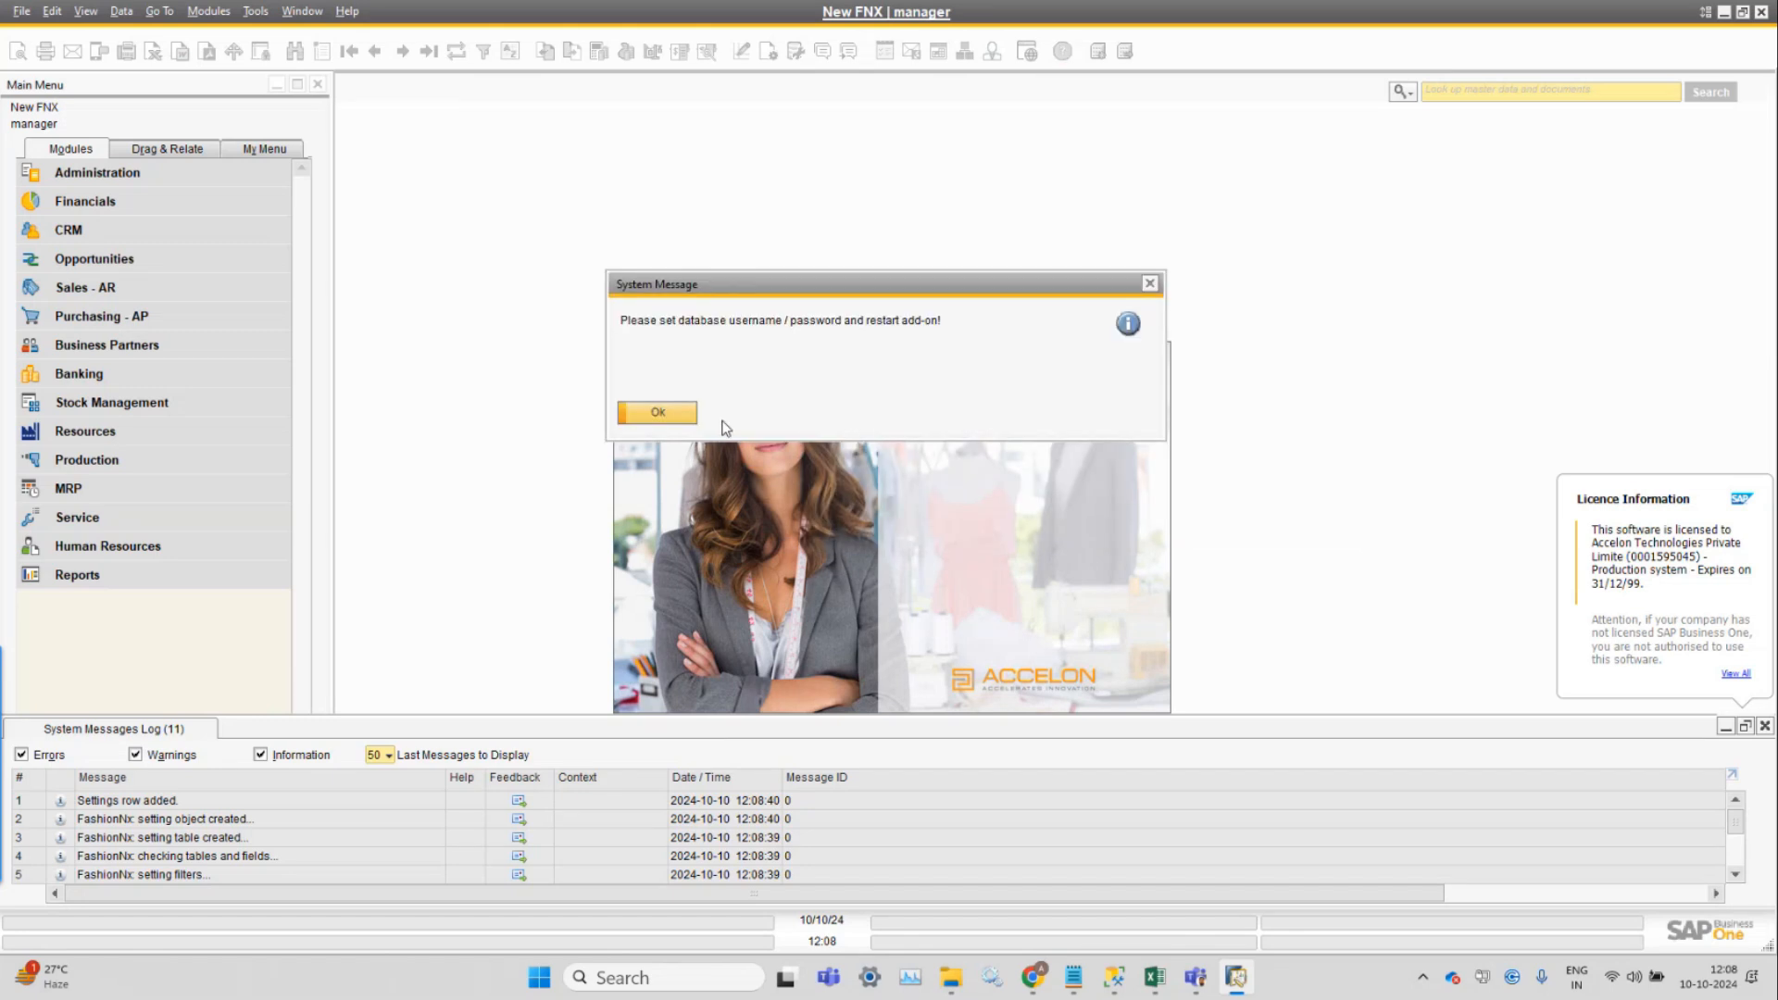
pyautogui.click(687, 415)
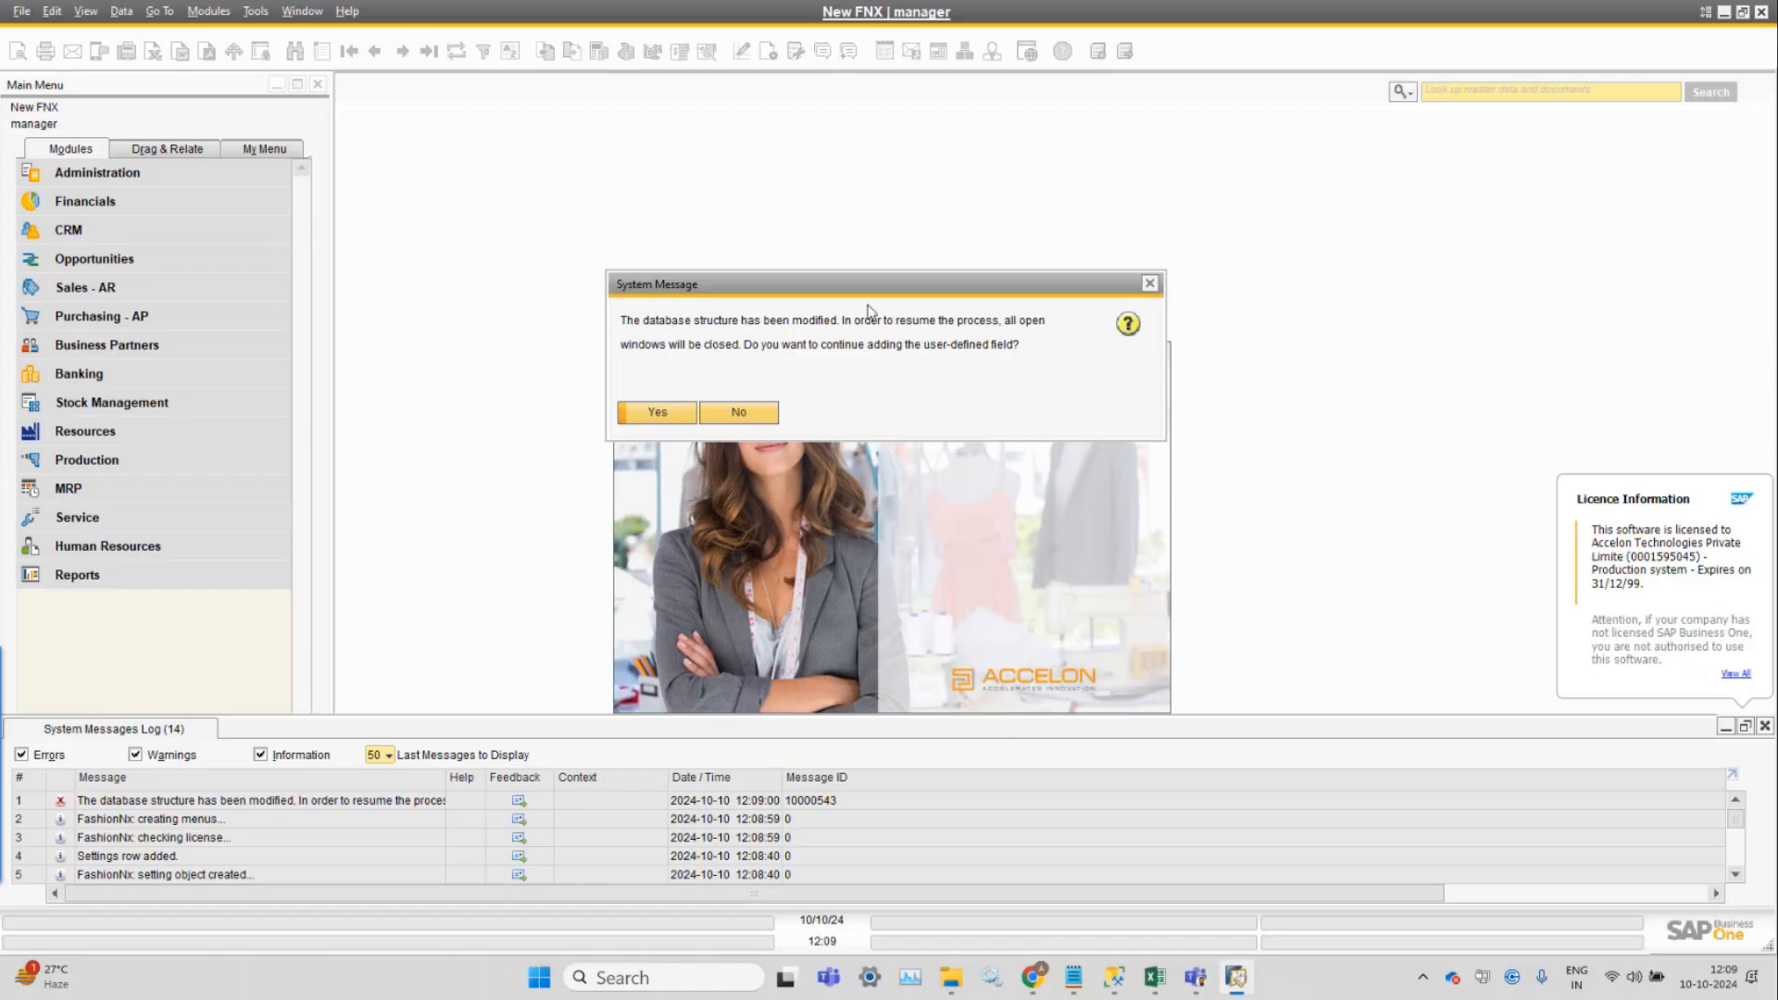
pyautogui.moveTo(862, 297); pyautogui.dragTo(1063, 329)
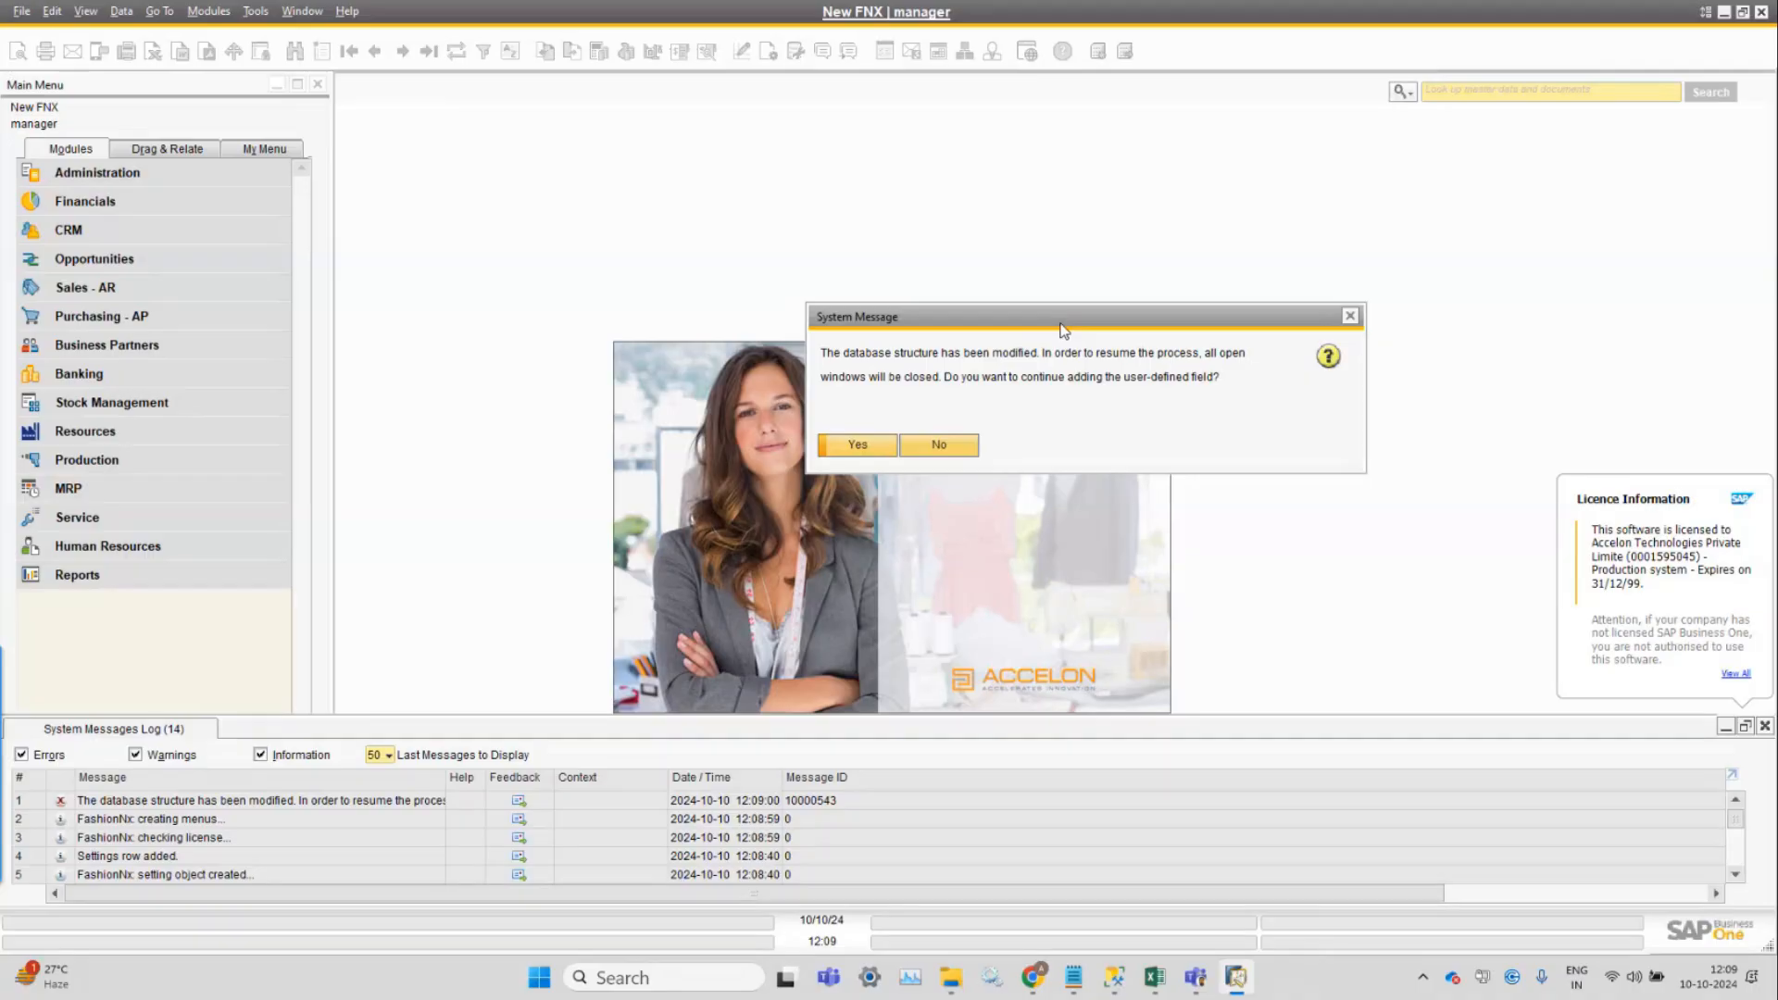
pyautogui.click(860, 446)
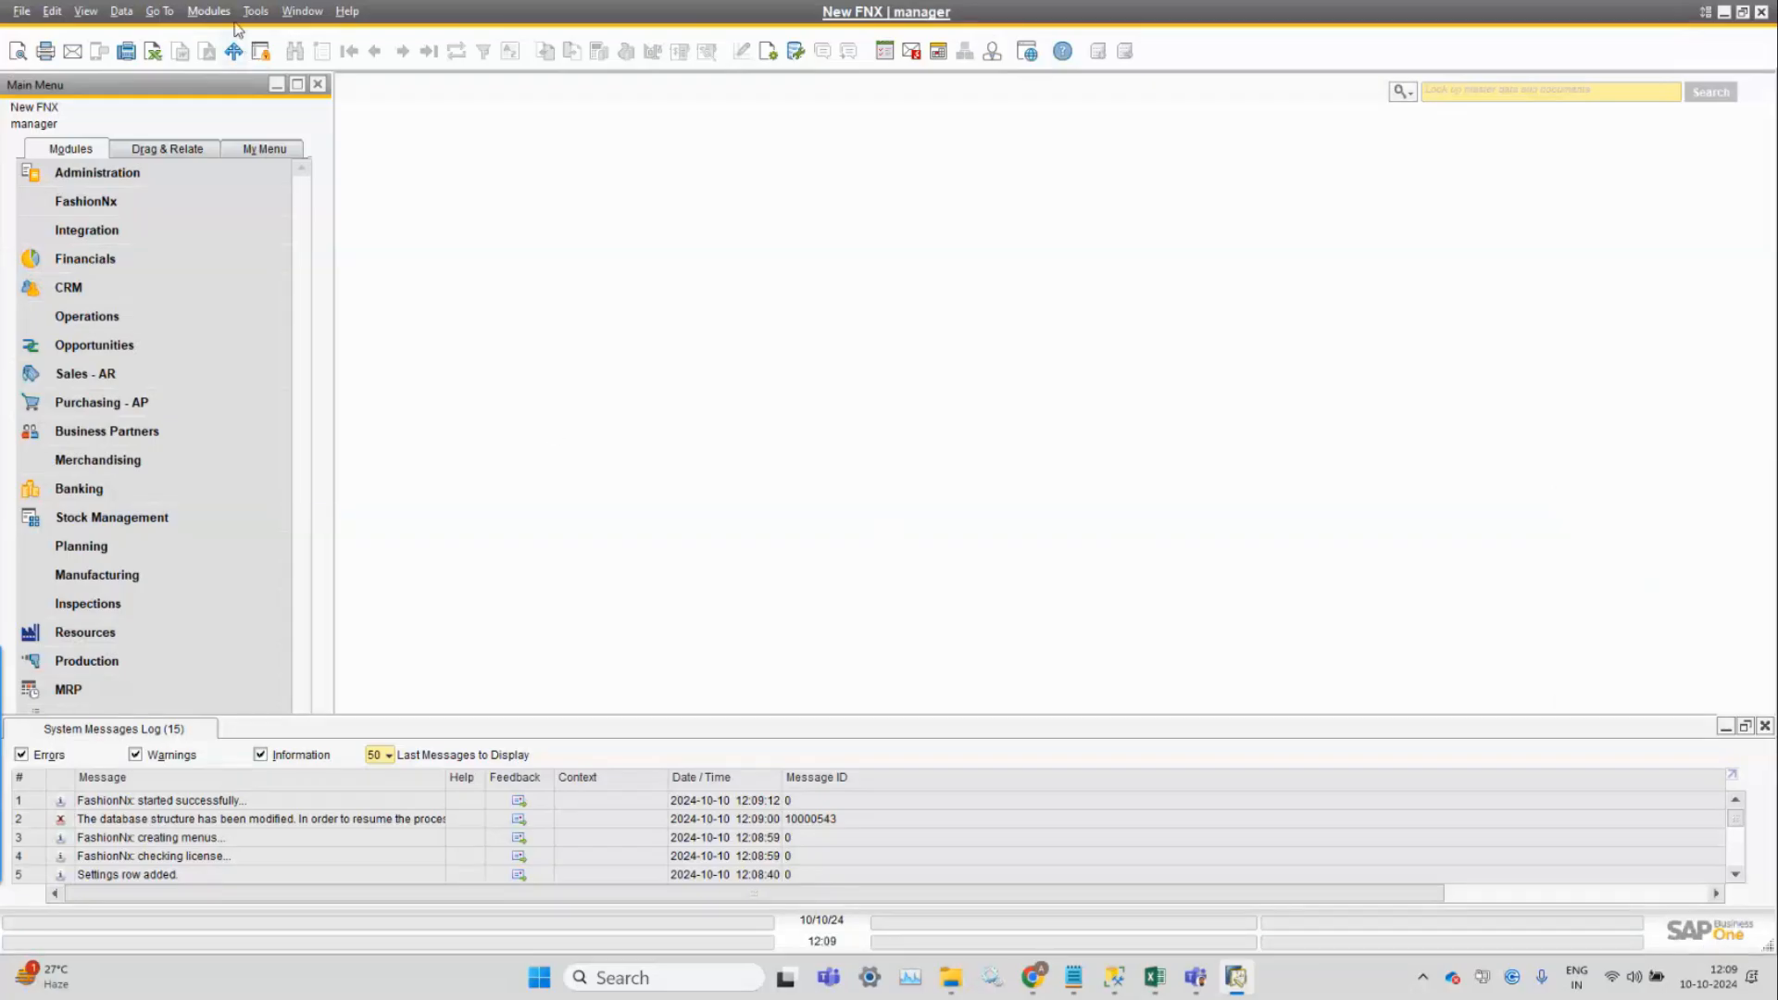
# Open FashionNx Setup > Database Credentials from the Modules menu.
pyautogui.click(208, 11)
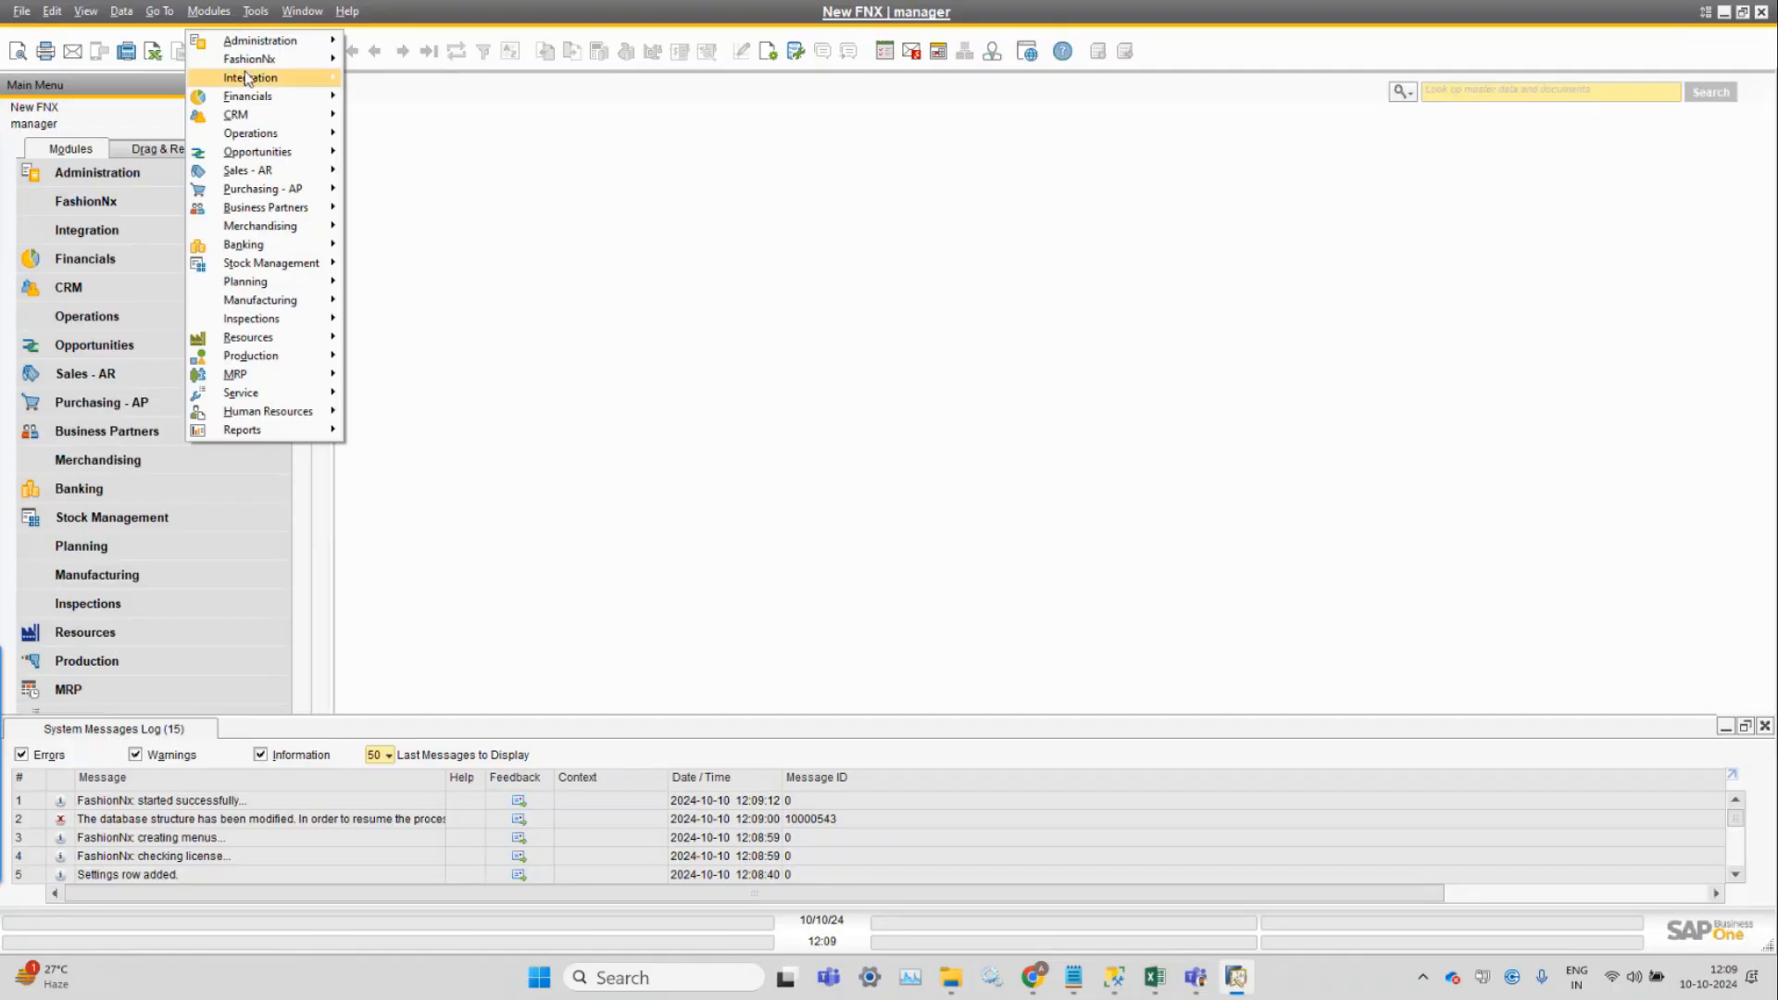
pyautogui.moveTo(259, 63)
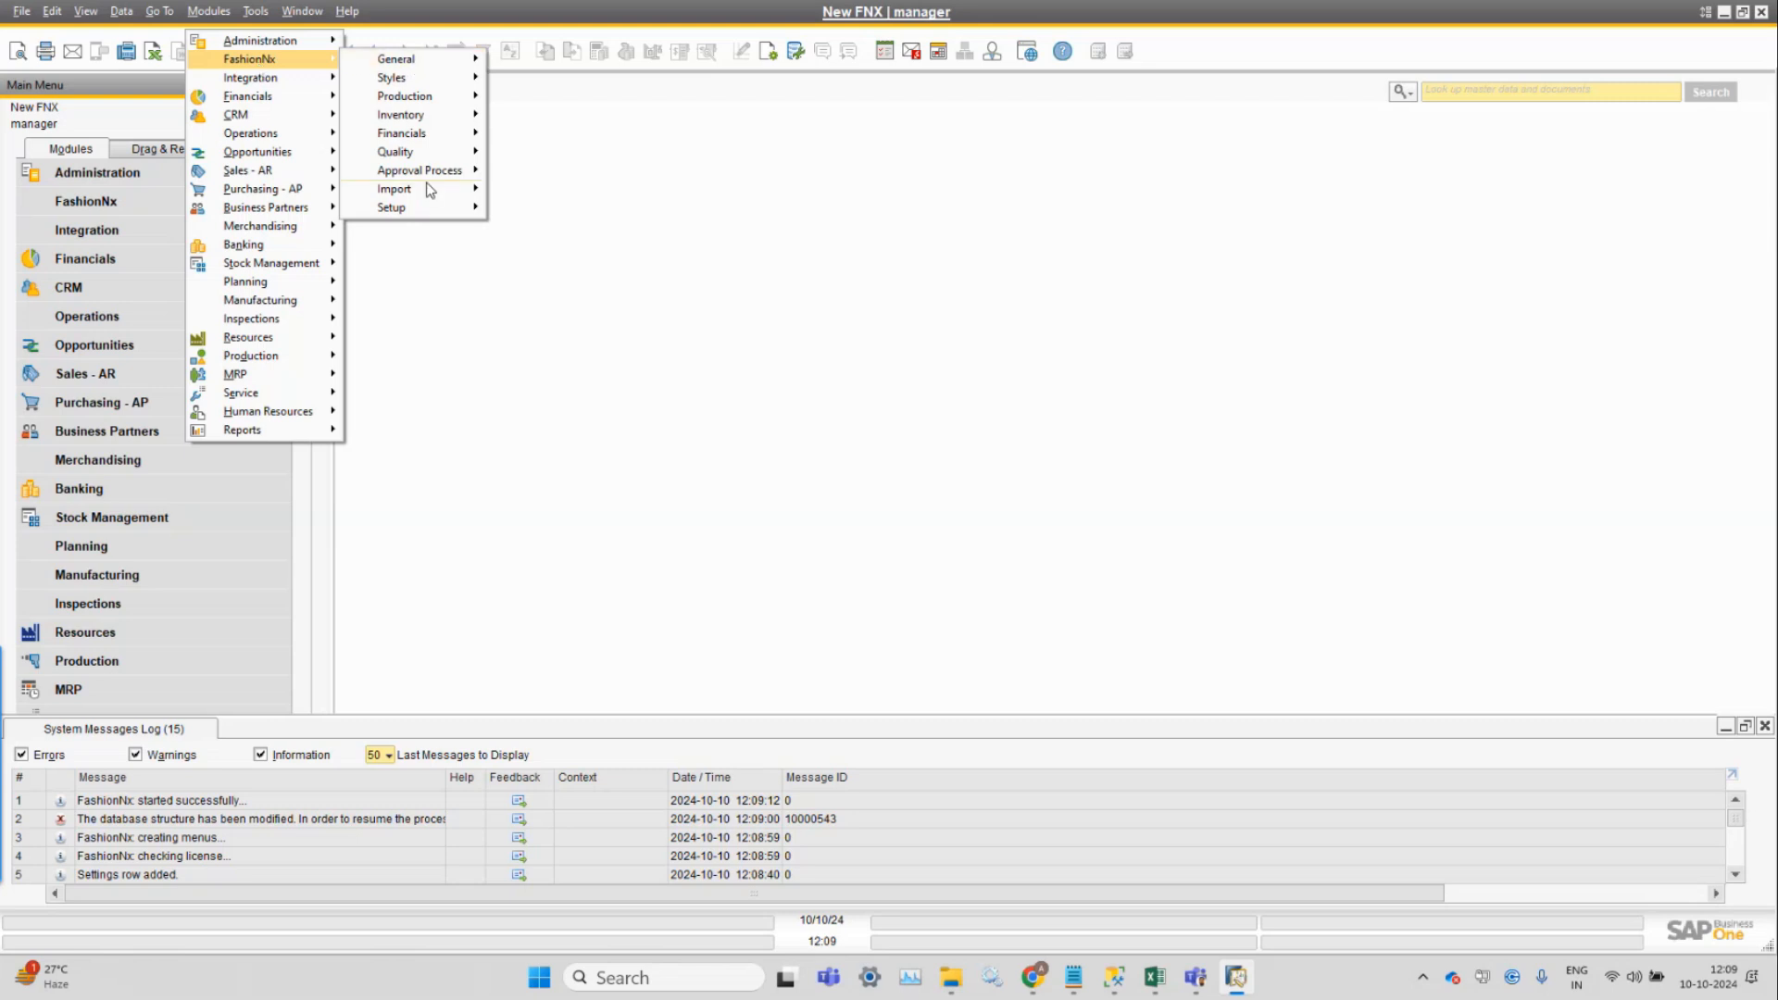
pyautogui.moveTo(425, 207)
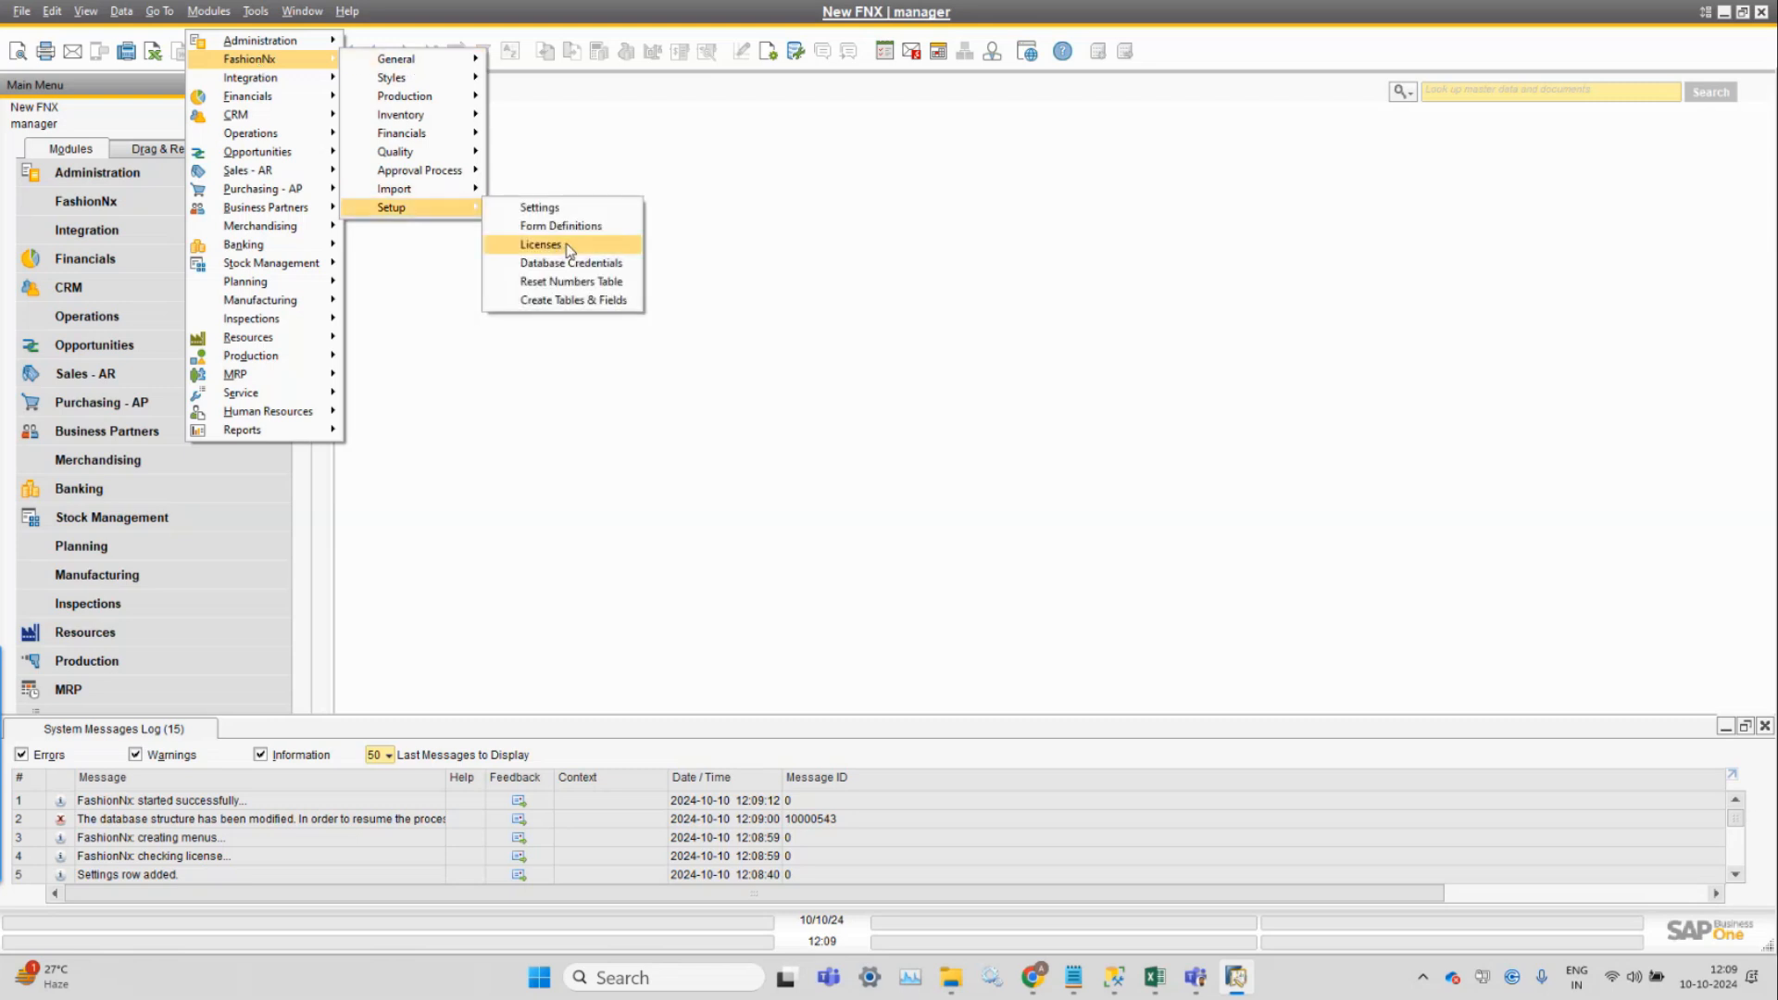
pyautogui.click(583, 264)
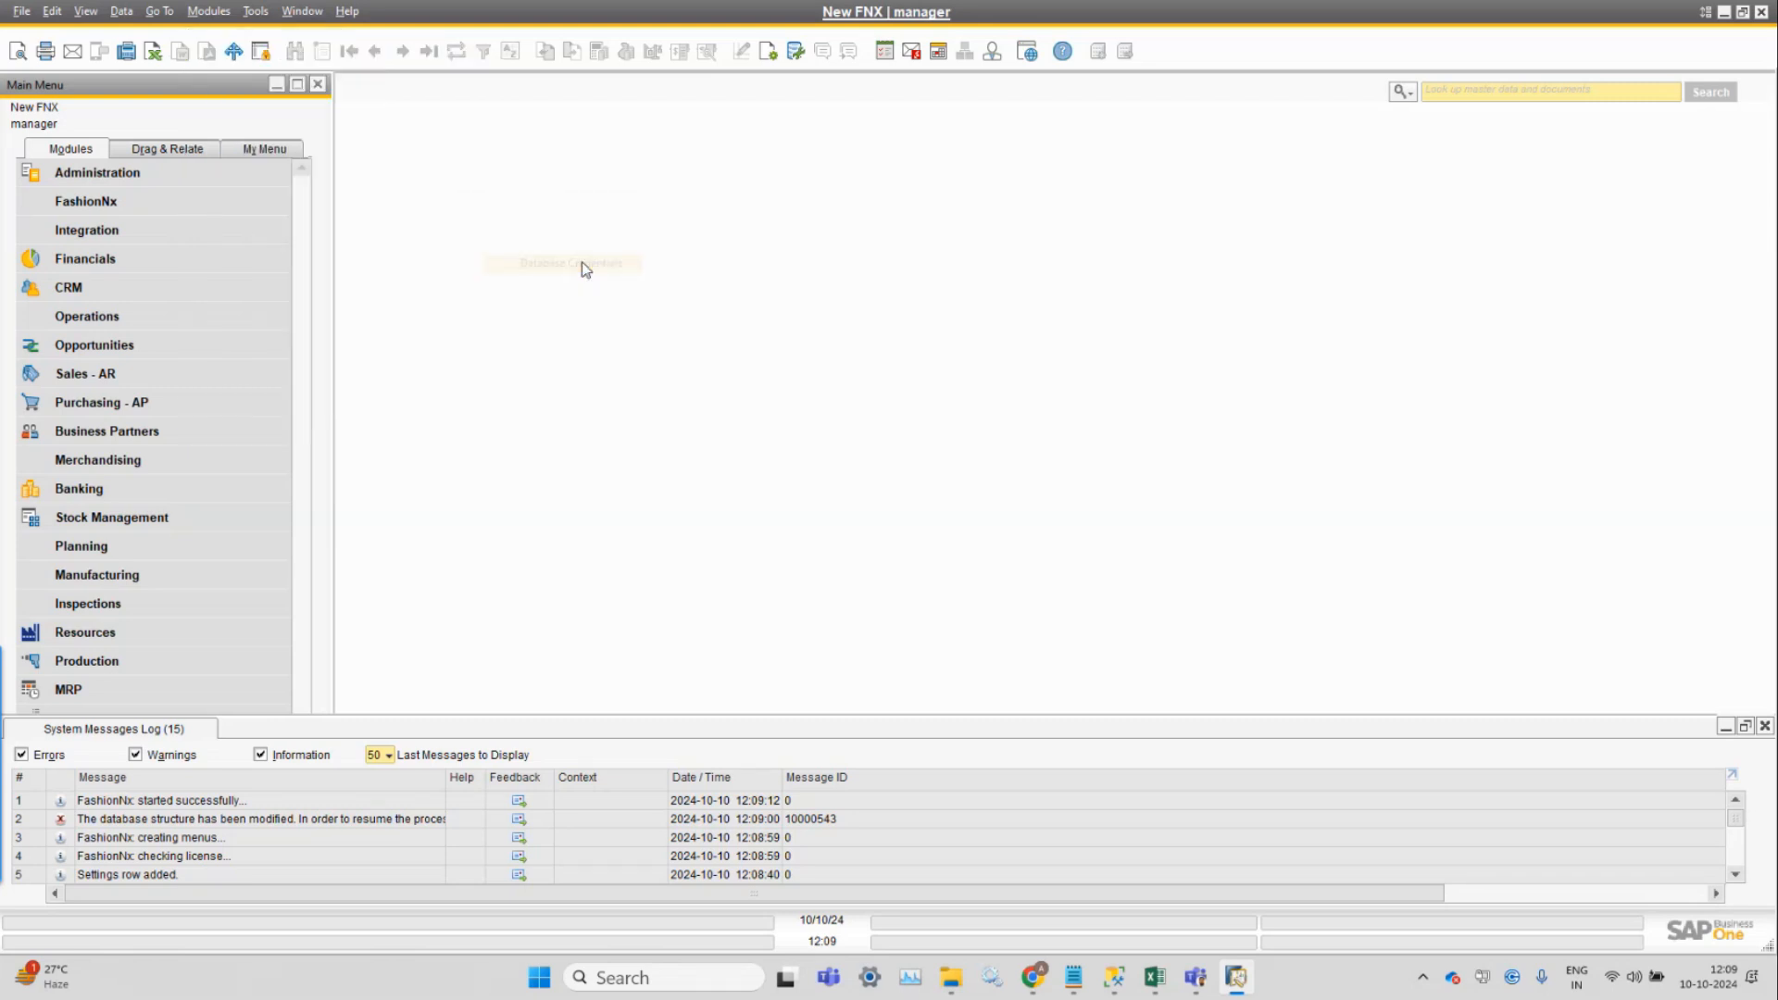
# Save the database username 'sa' and its password with Update.
pyautogui.moveTo(172, 141); pyautogui.dragTo(739, 206)
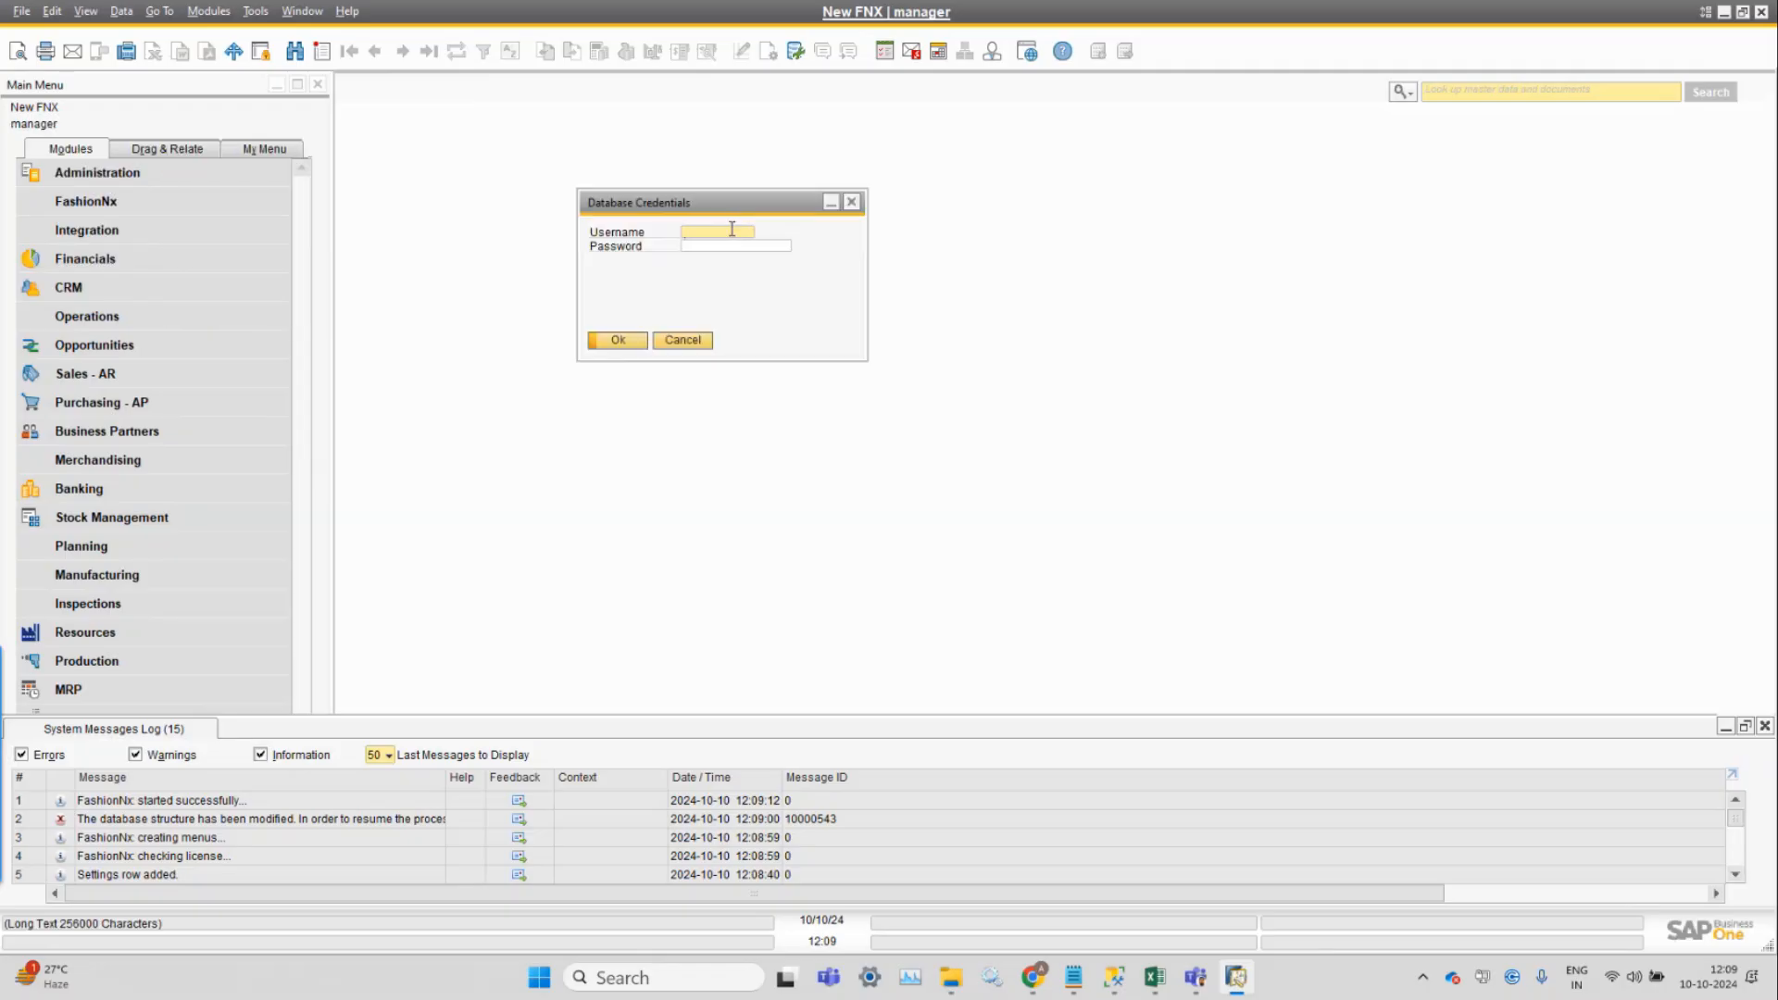
pyautogui.write('sa')
pyautogui.press('Tab')
pyautogui.write('•••••••')
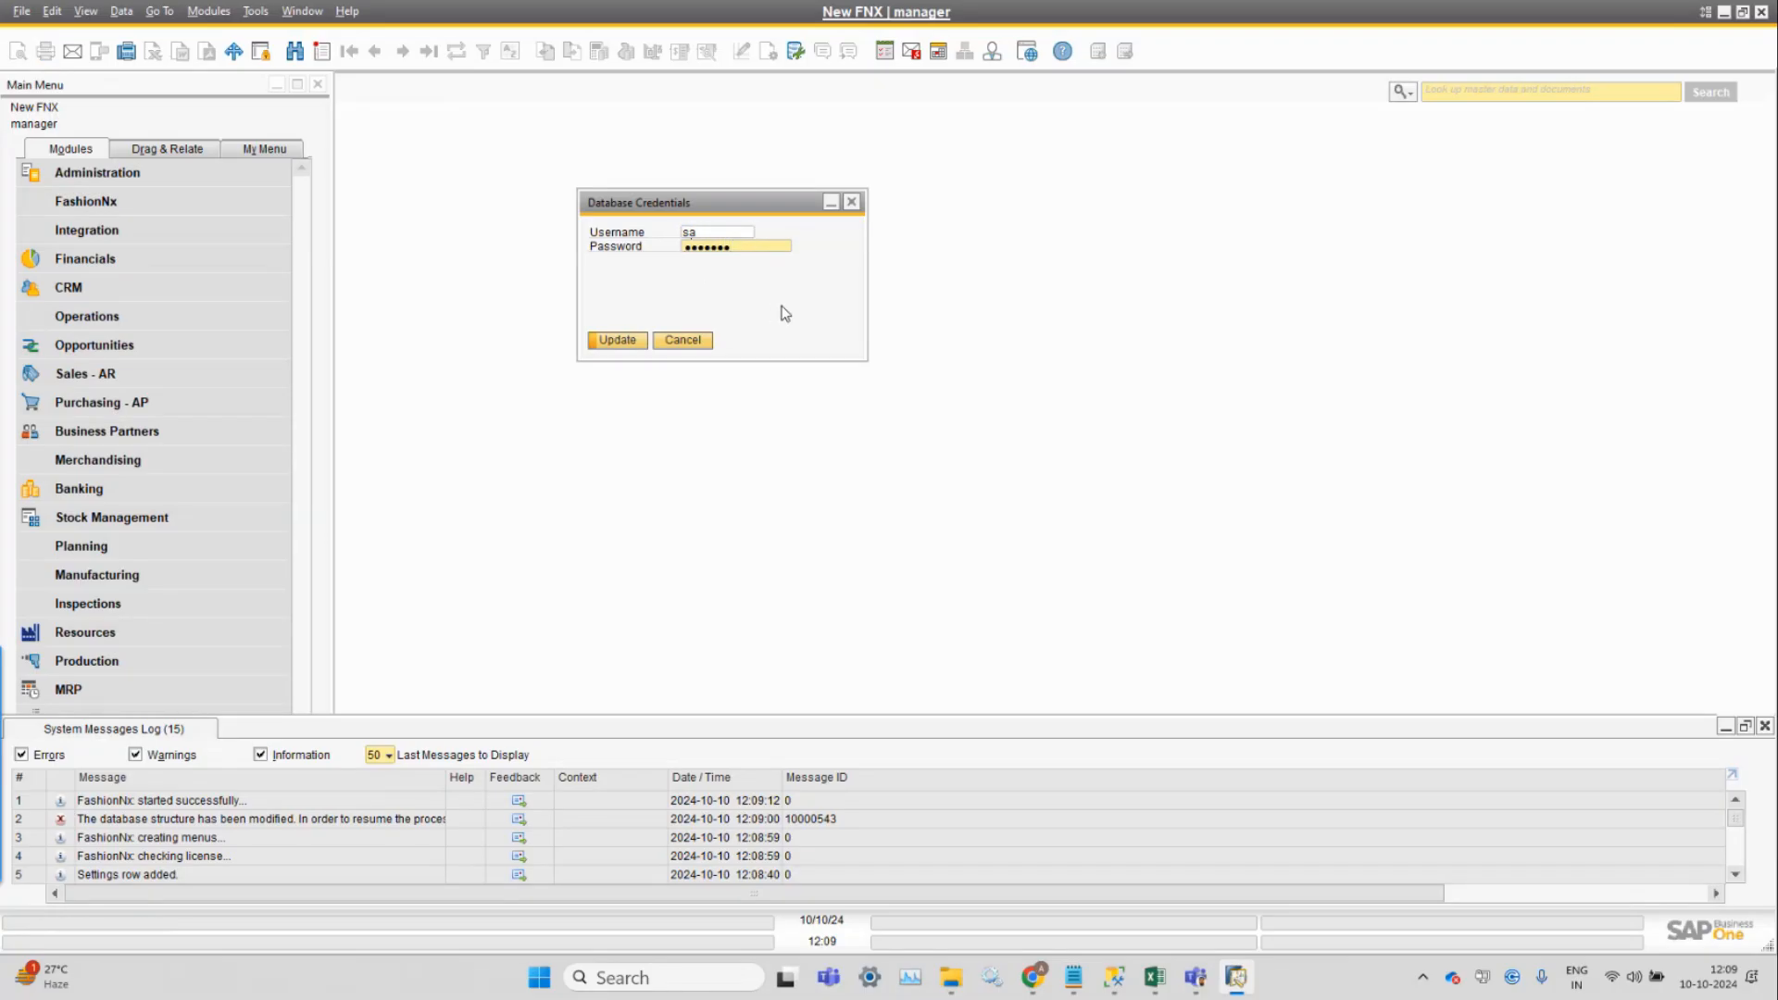
pyautogui.moveTo(776, 205); pyautogui.dragTo(807, 252)
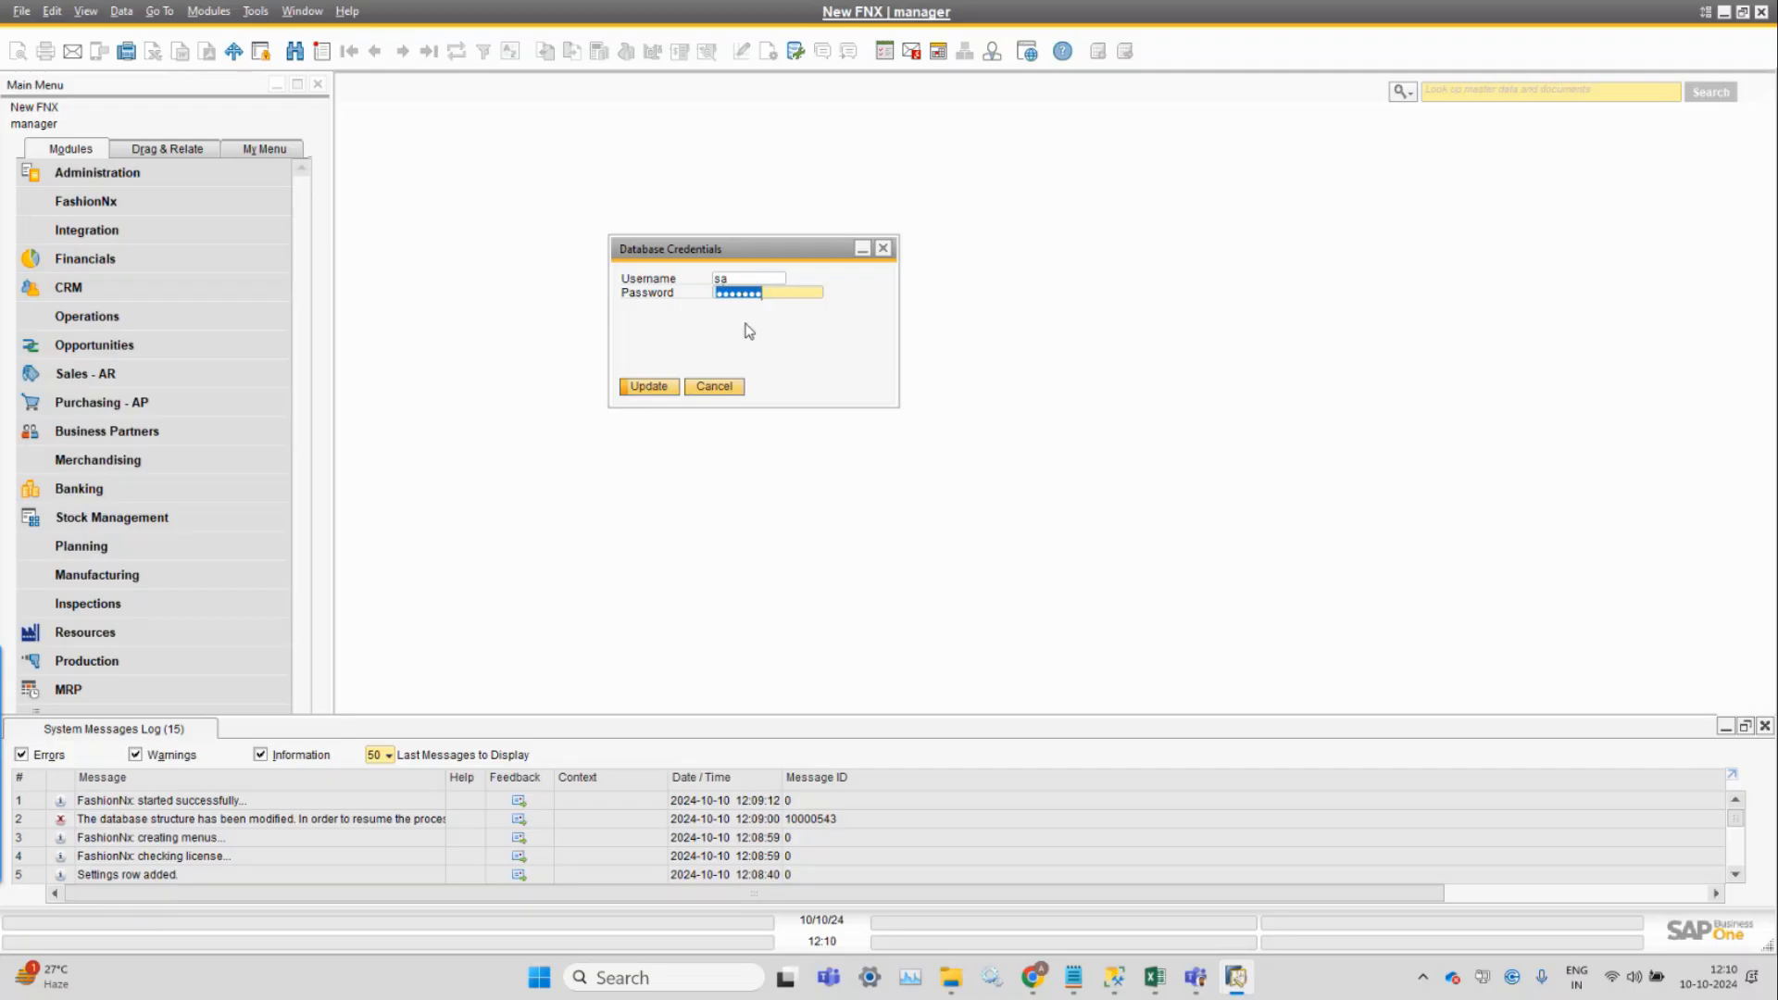
pyautogui.click(664, 387)
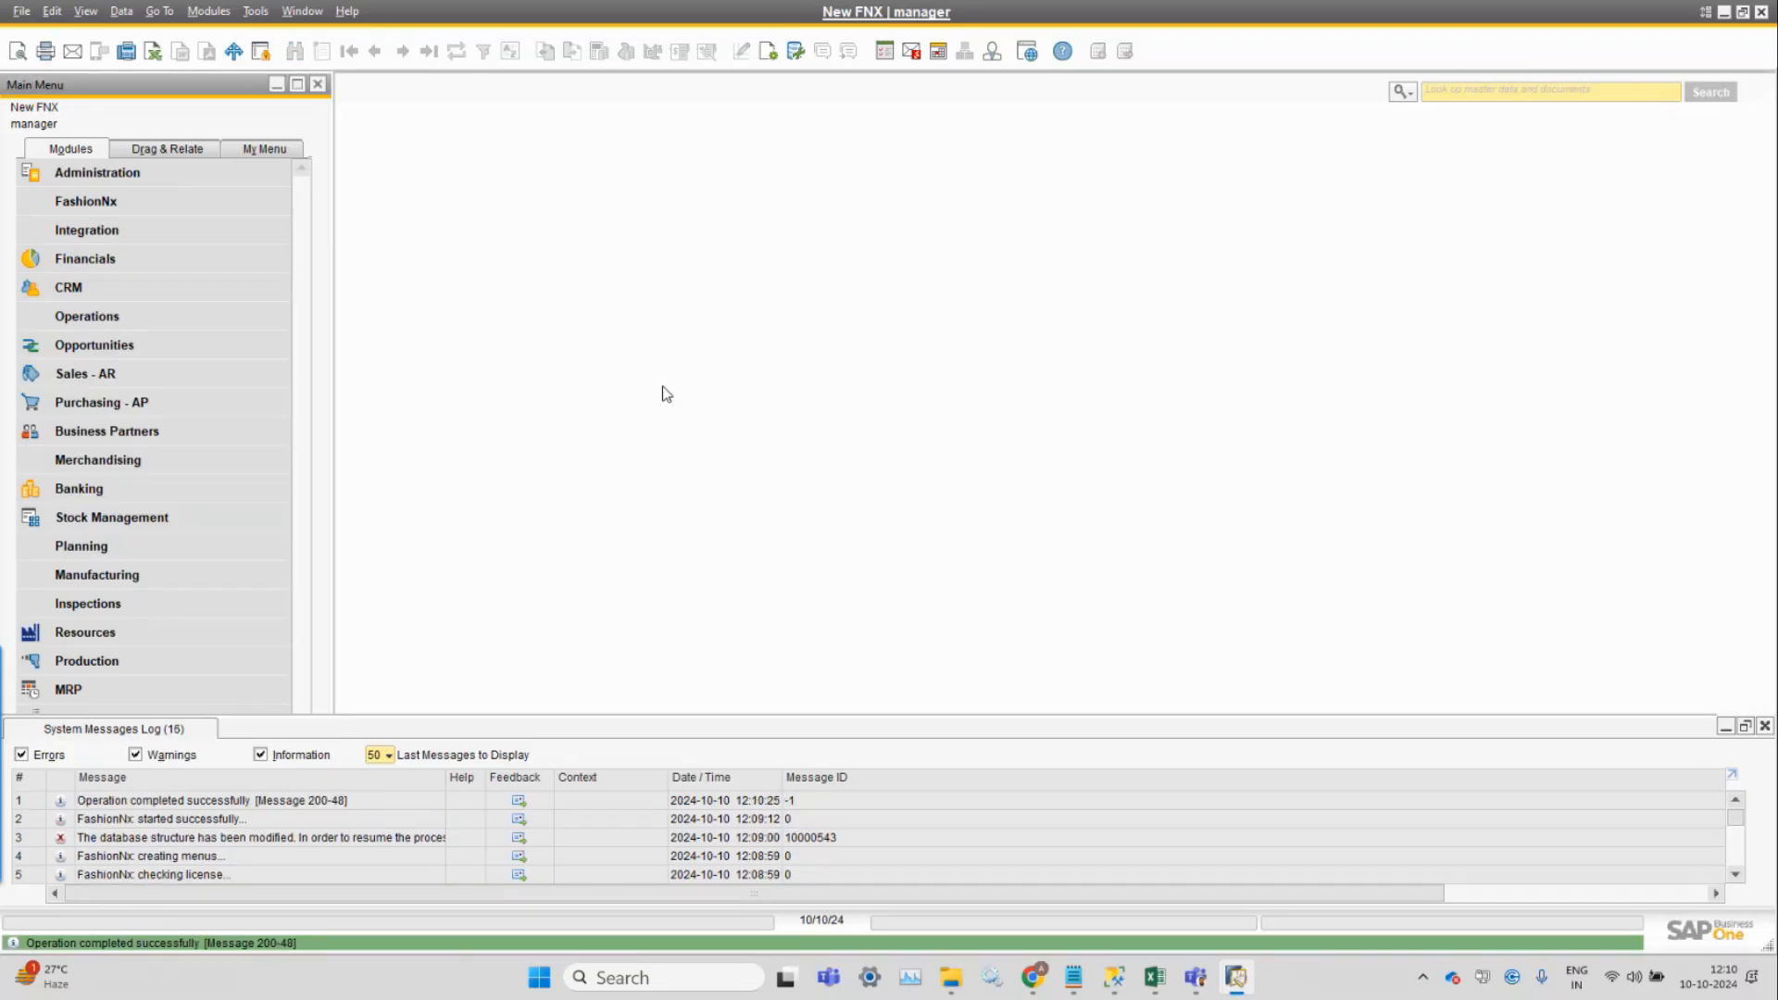
pyautogui.click(219, 13)
# Open FashionNx Setup > Licenses for database 12_01NewFNX and focus the Email field.
pyautogui.moveTo(245, 63)
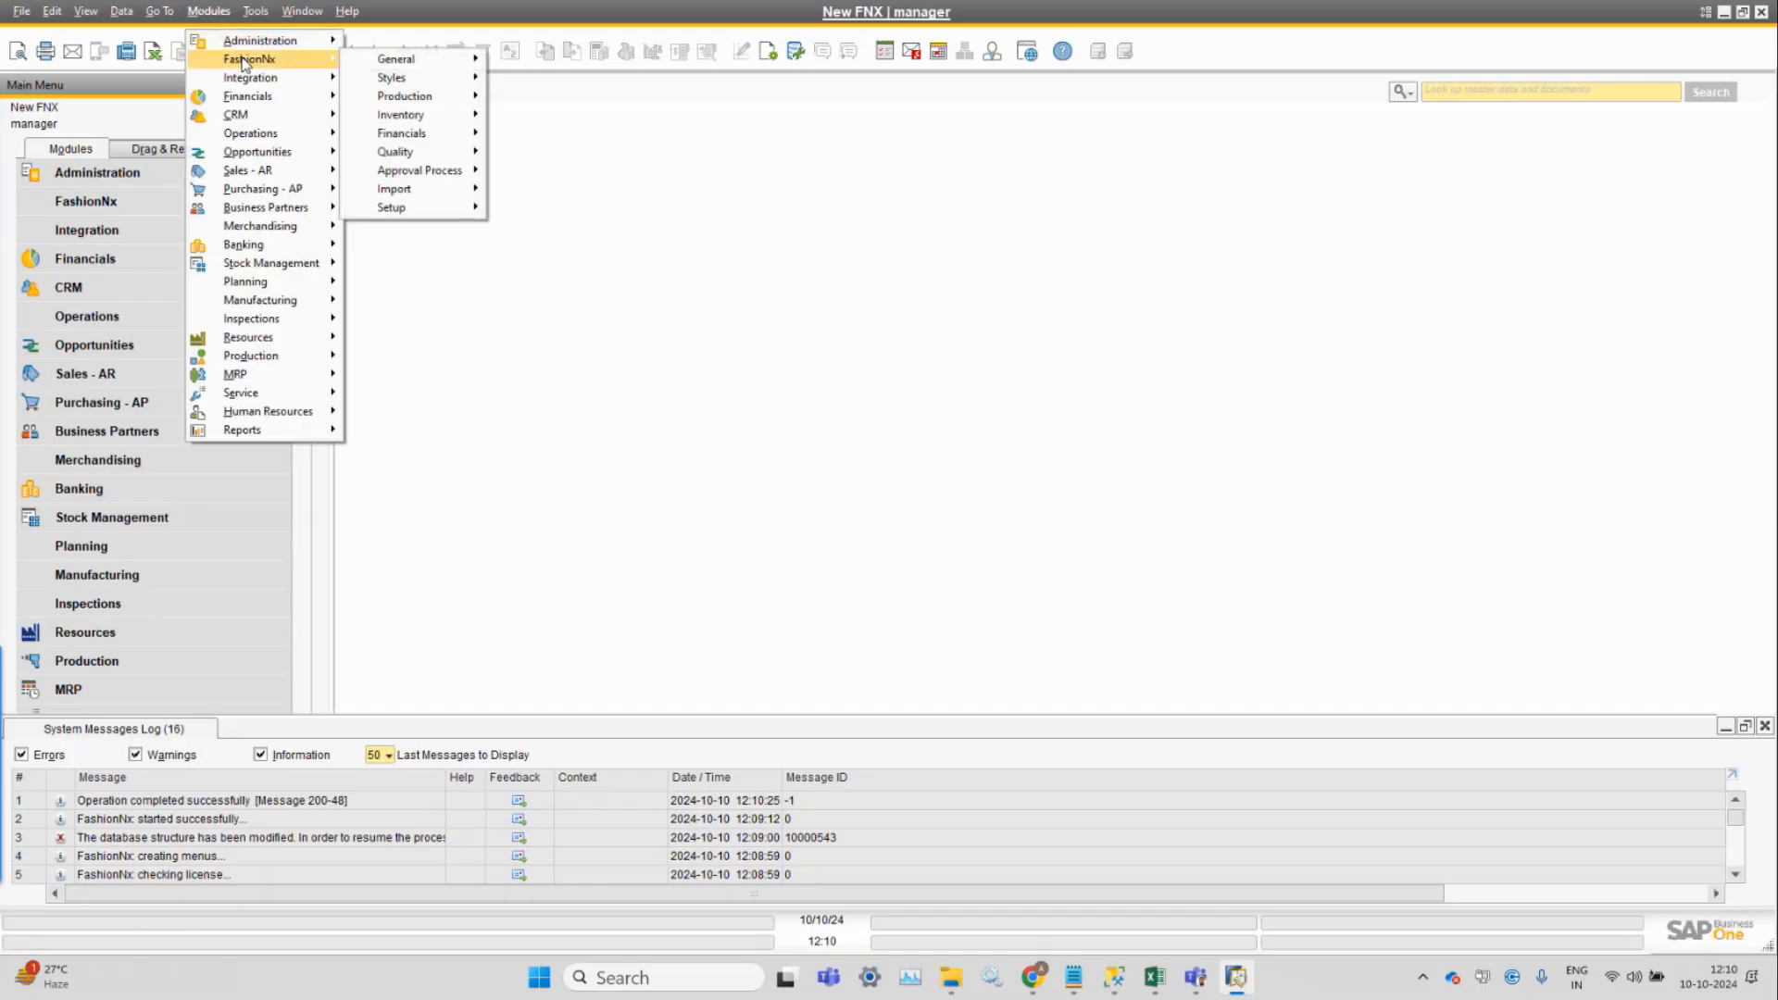
pyautogui.moveTo(413, 212)
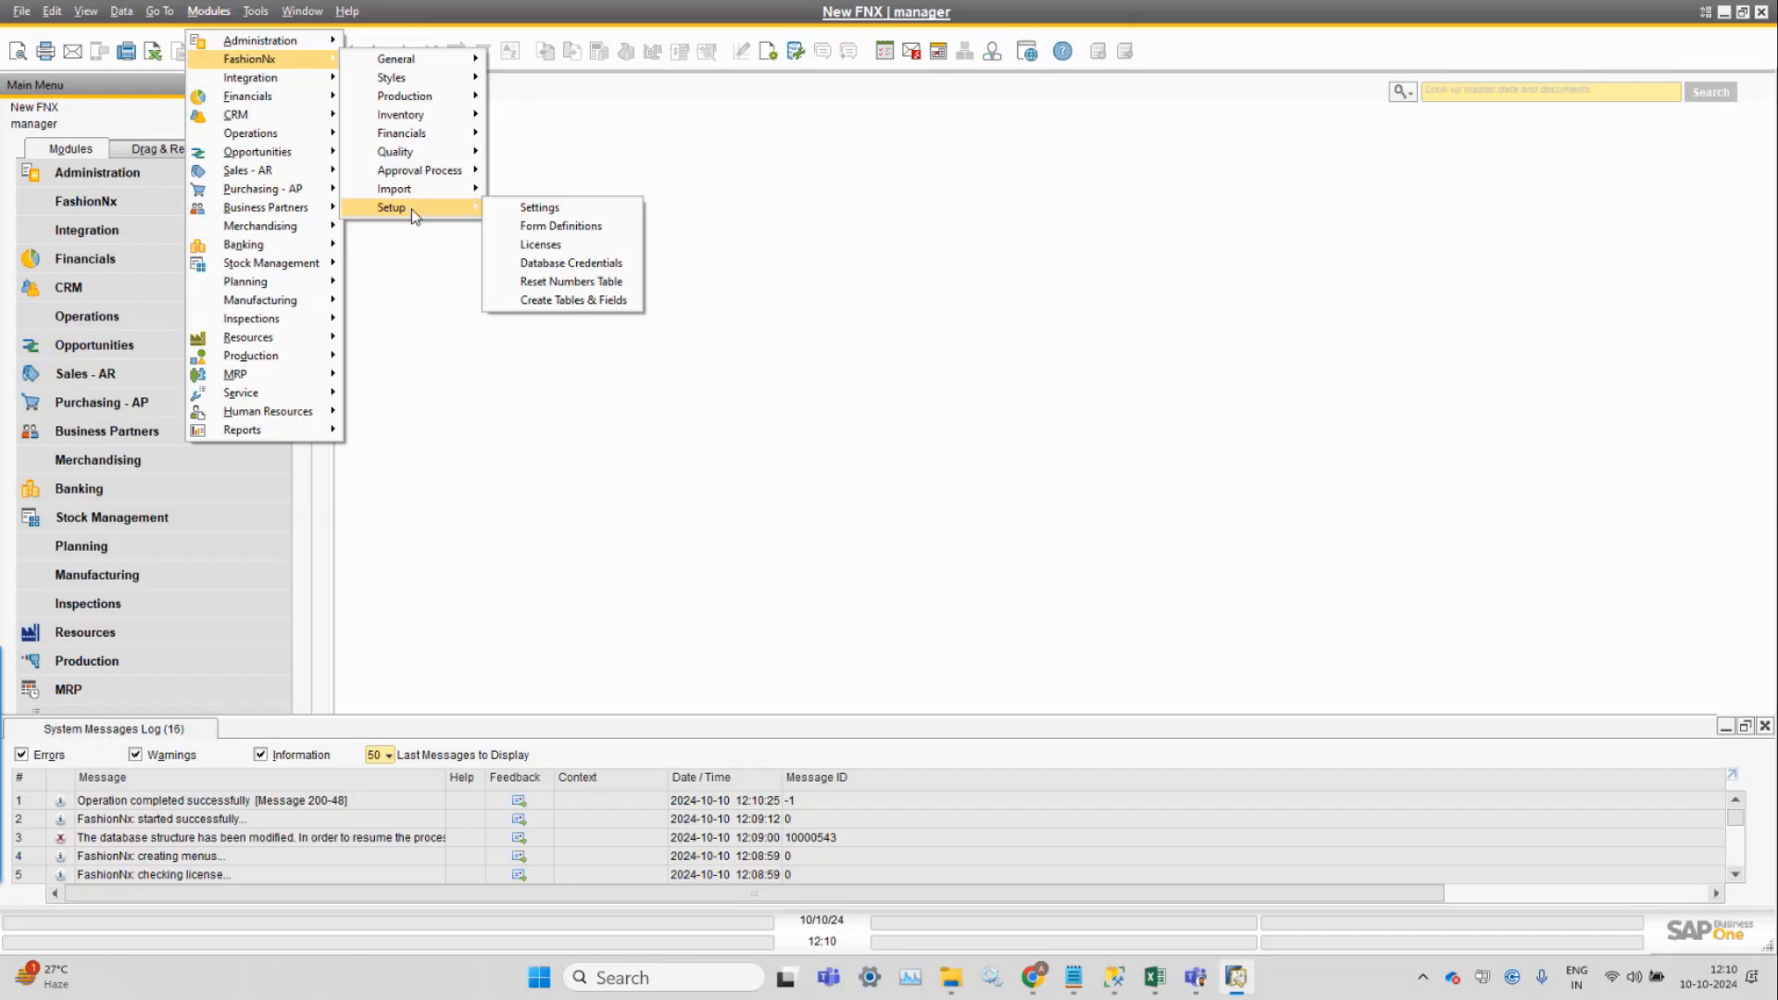
pyautogui.click(604, 246)
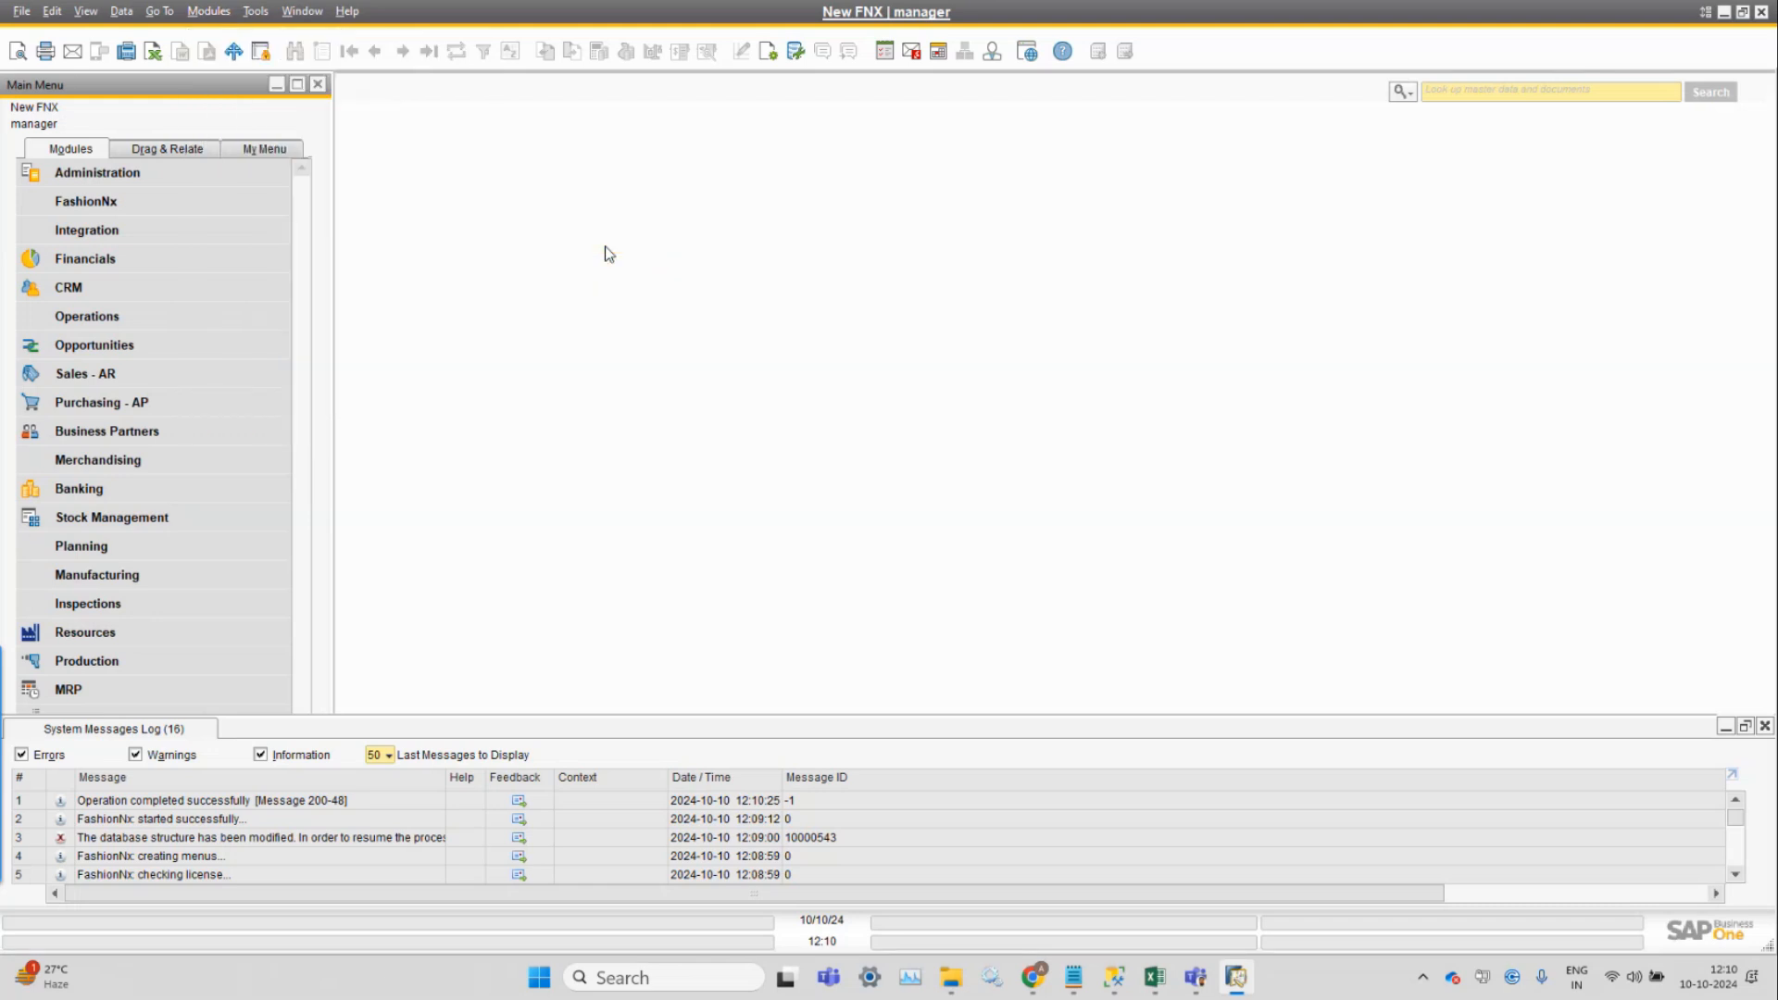
pyautogui.moveTo(239, 152); pyautogui.dragTo(898, 155)
pyautogui.click(881, 215)
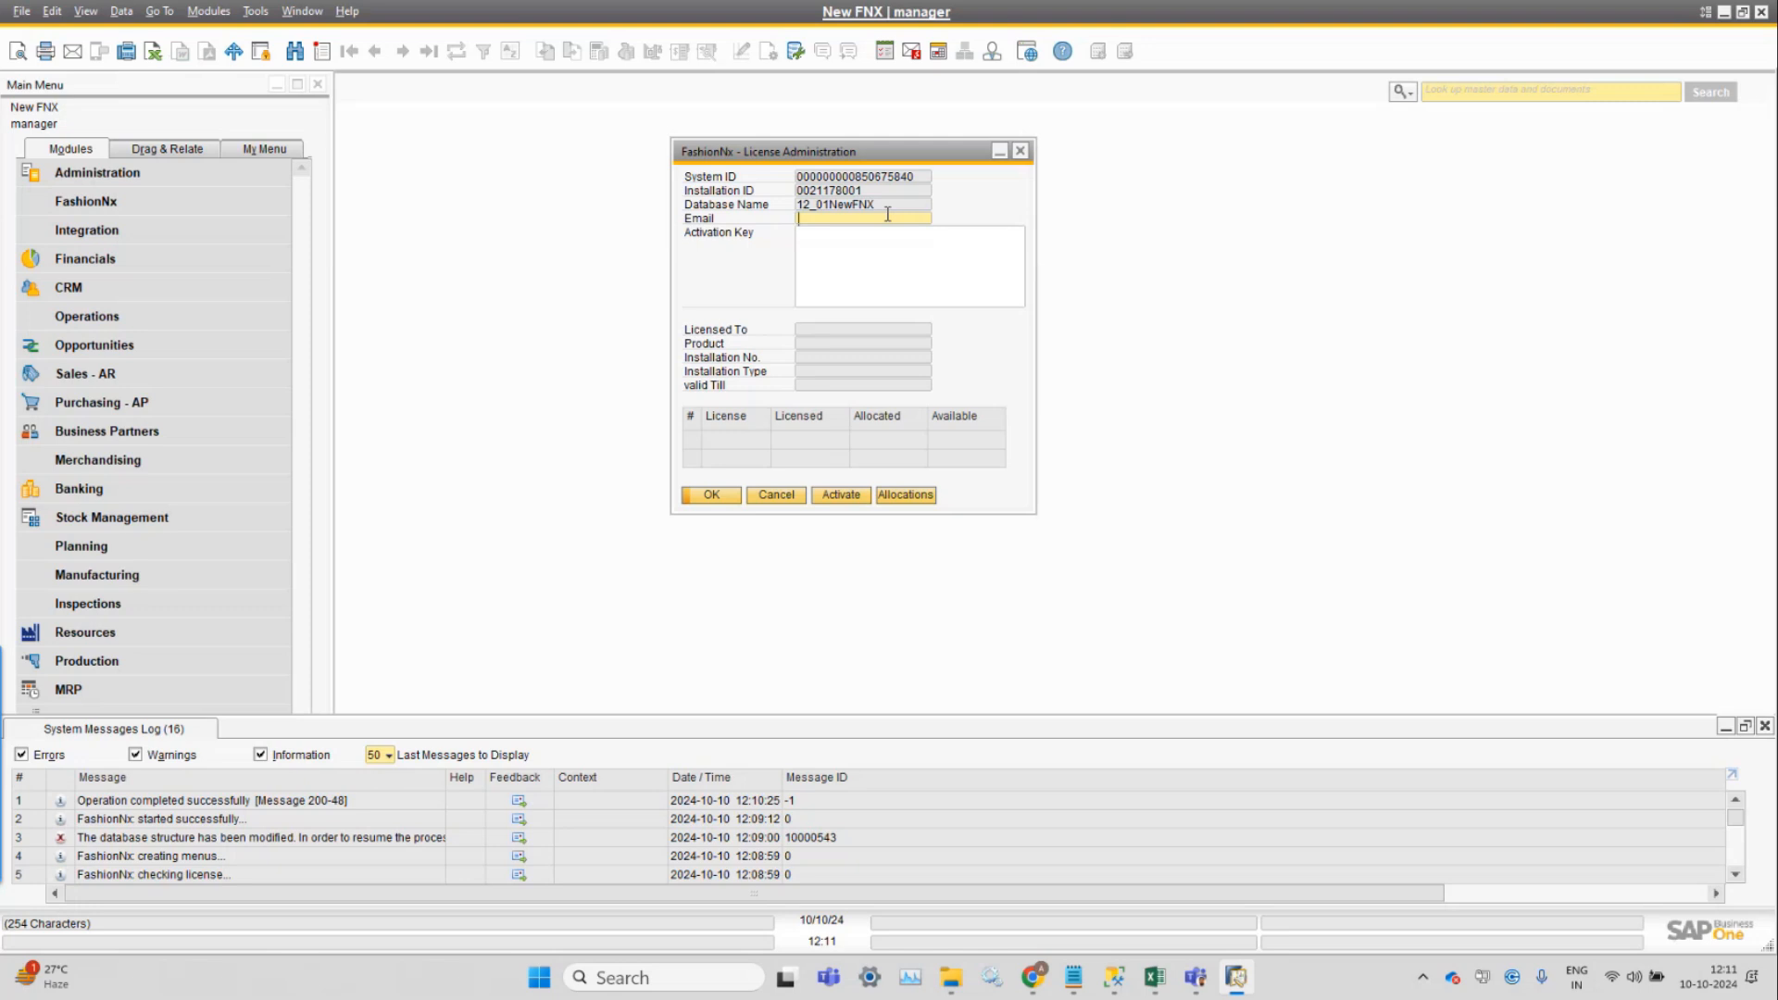
# Enter the licensing e-mail address in FashionNx License Administration.
pyautogui.click(891, 243)
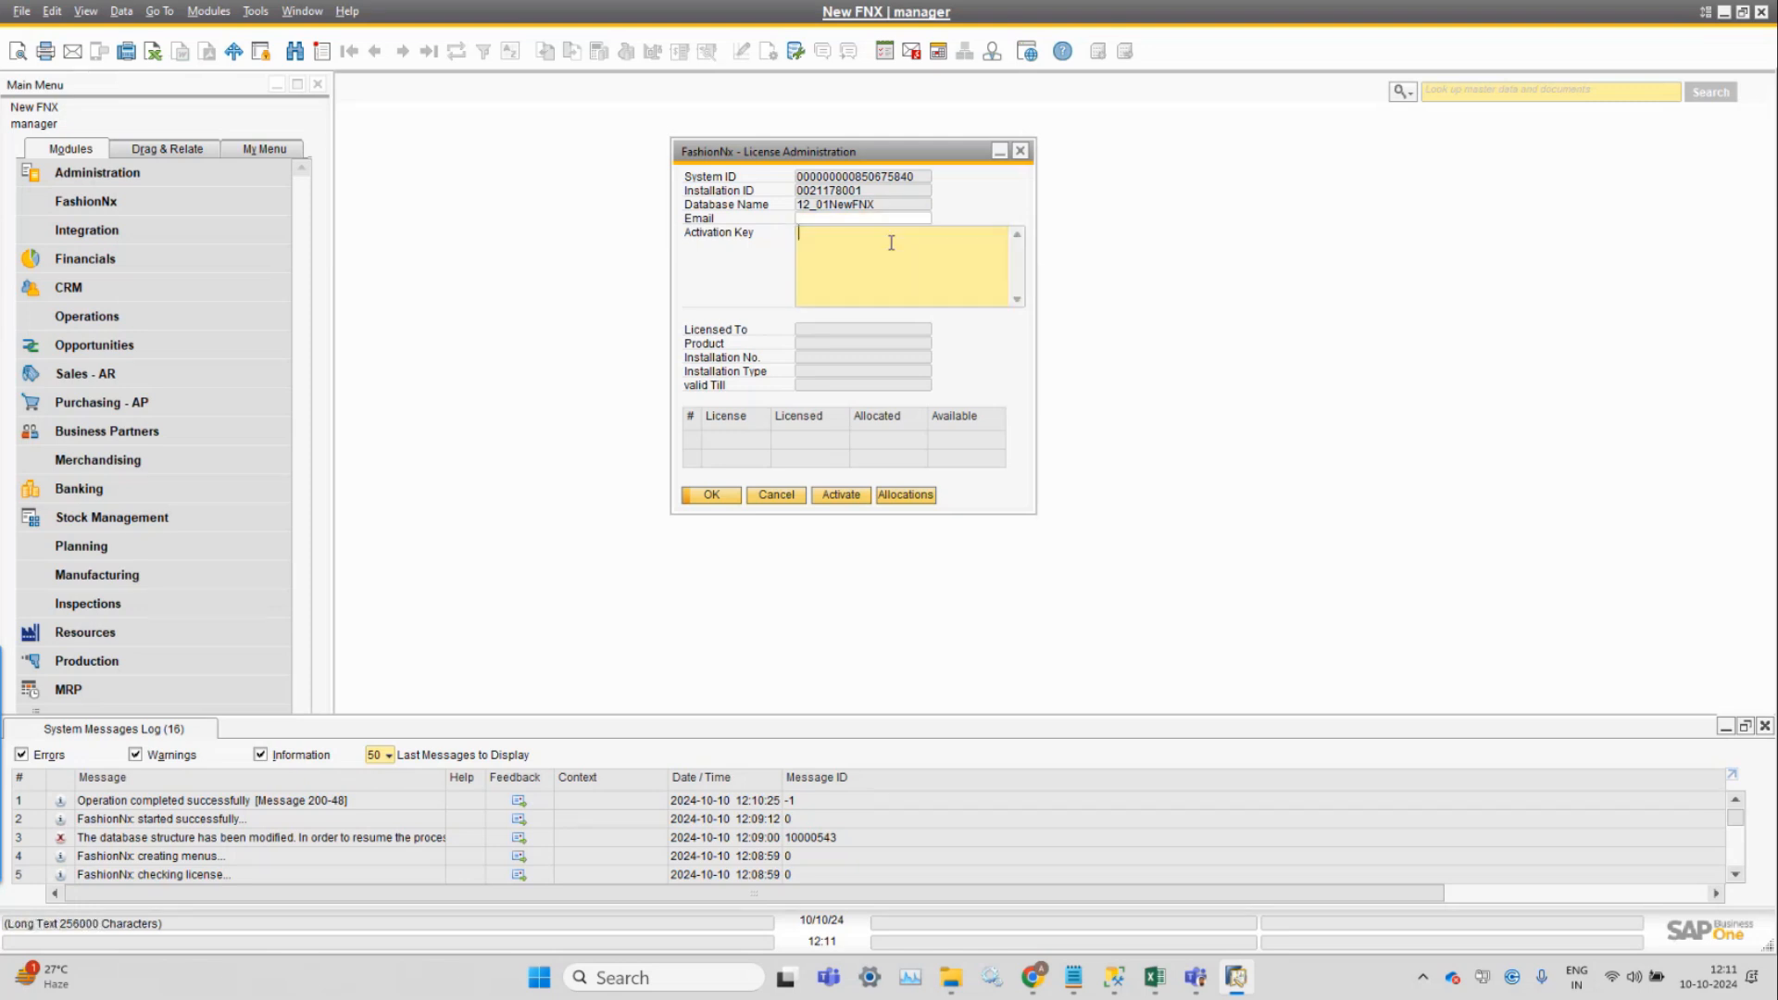
pyautogui.click(881, 216)
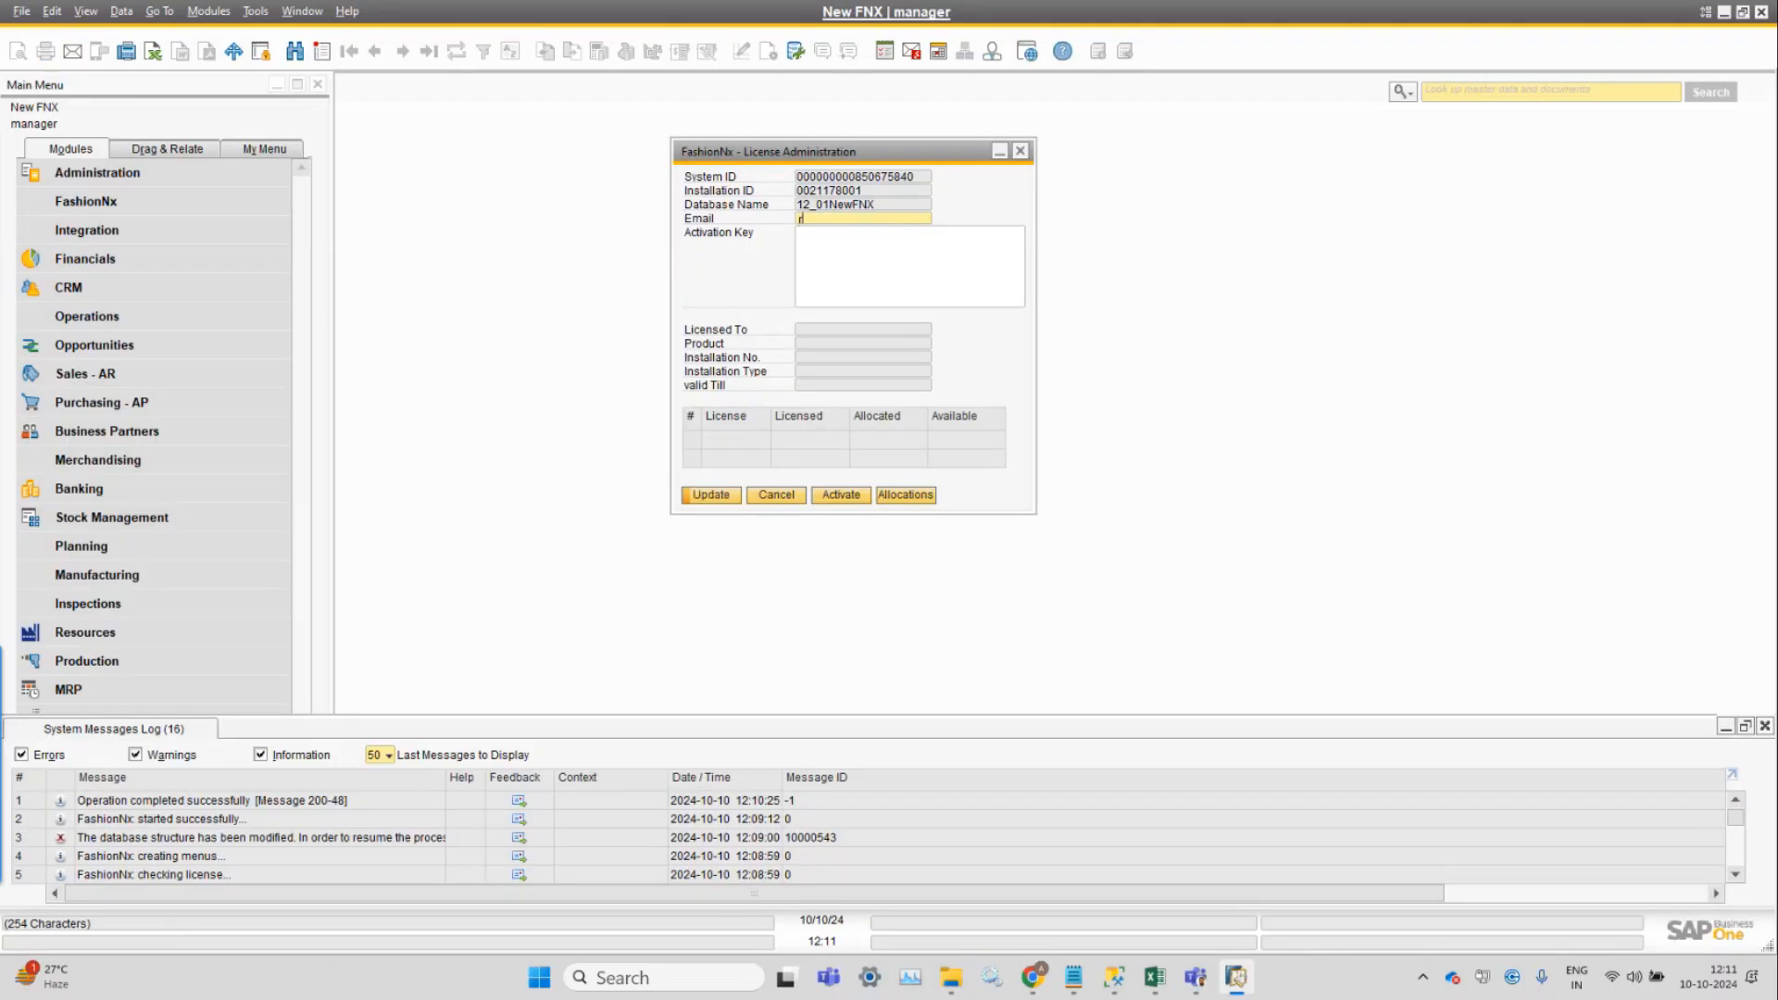
pyautogui.press('Tab')
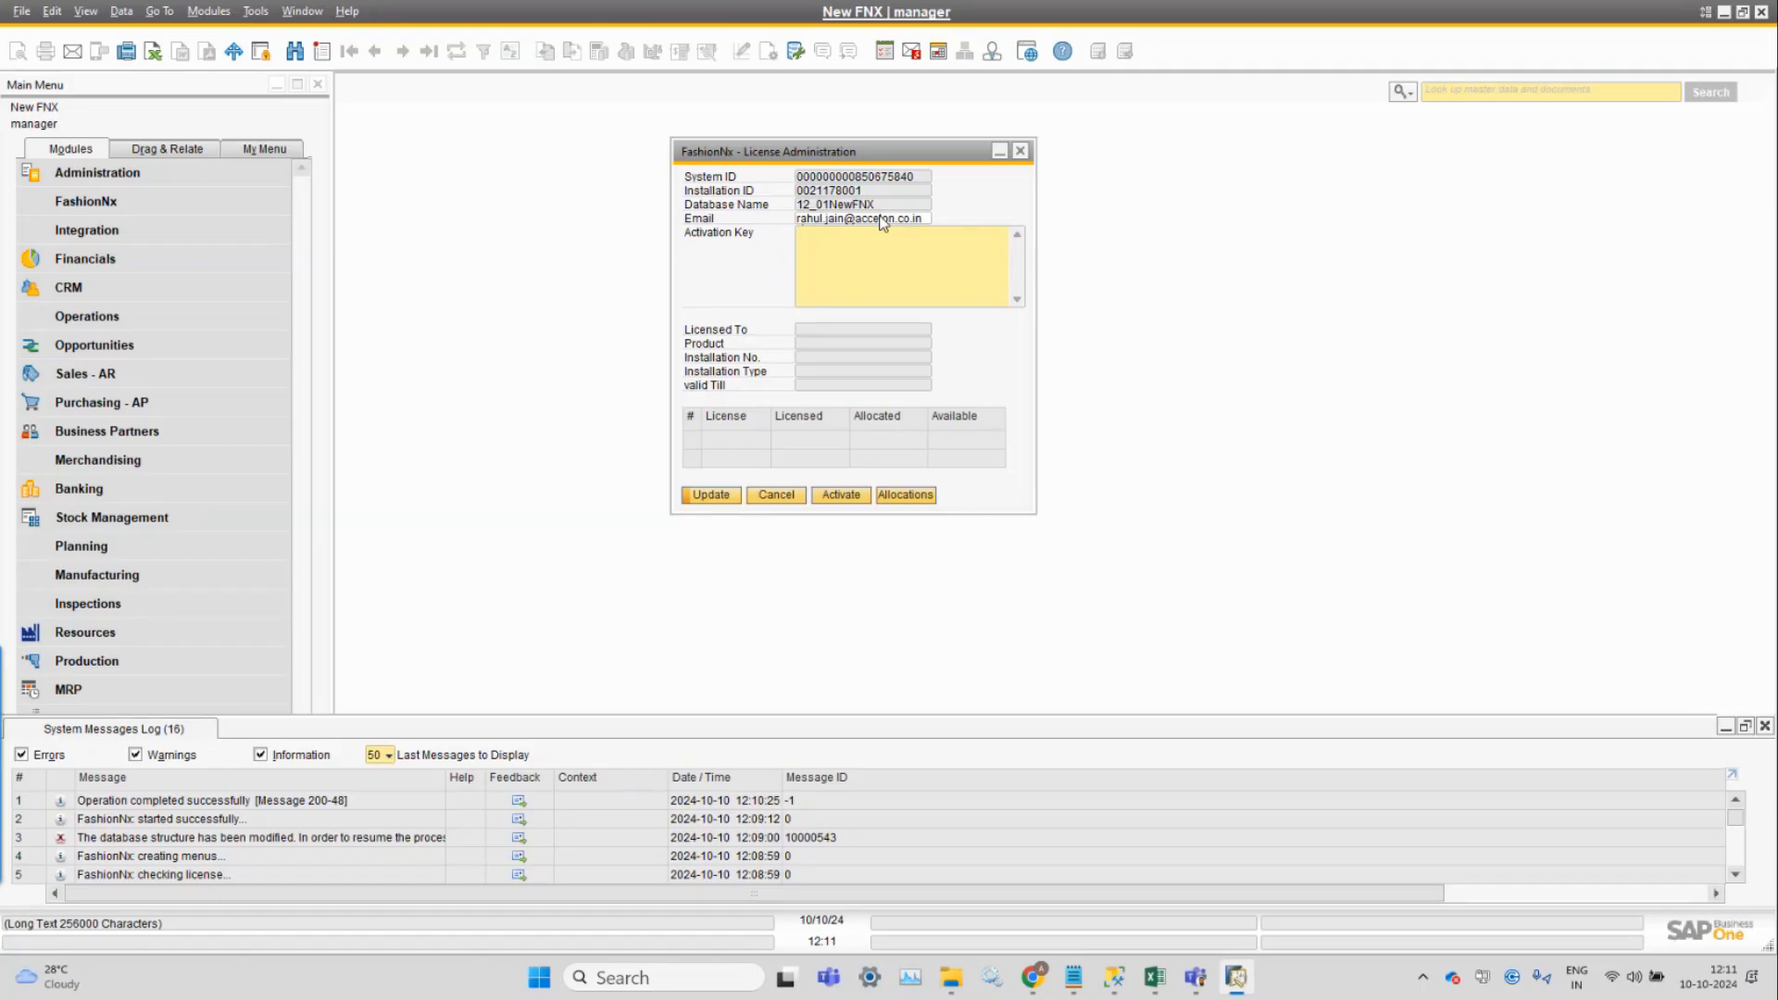
# Paste the activation key from Notepad, remove the trailing blank line, and close the form.
pyautogui.moveTo(1070, 984)
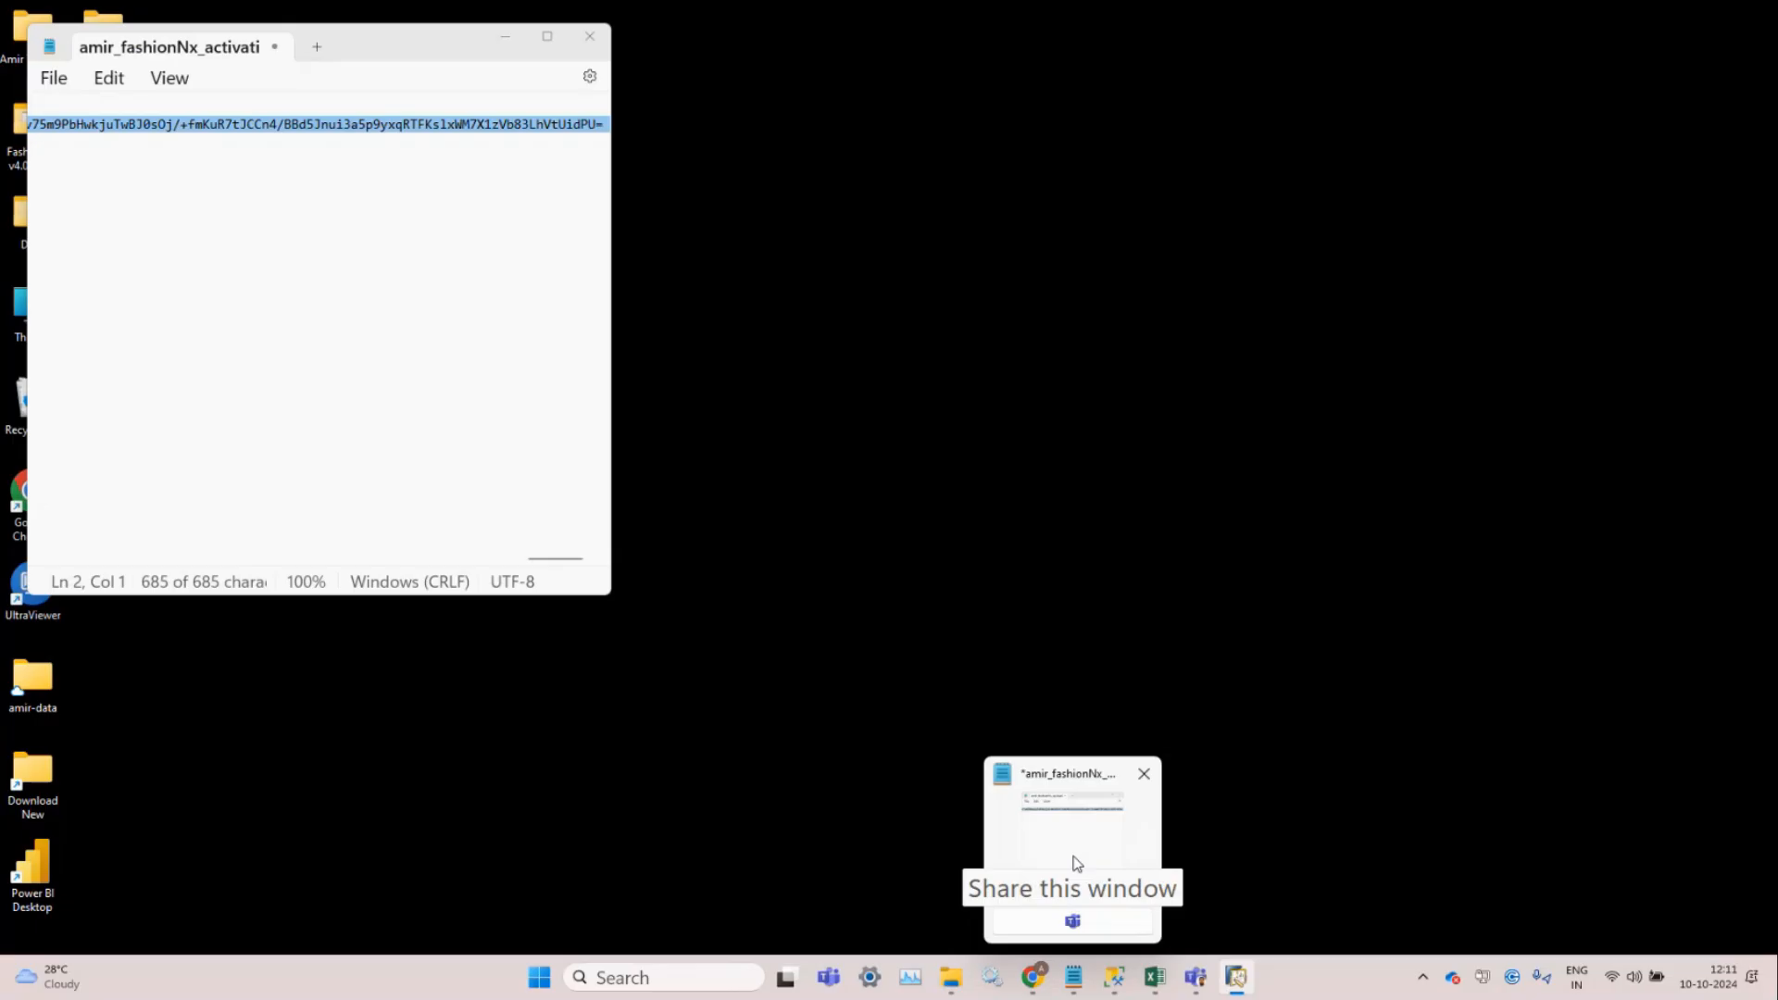
pyautogui.click(1070, 859)
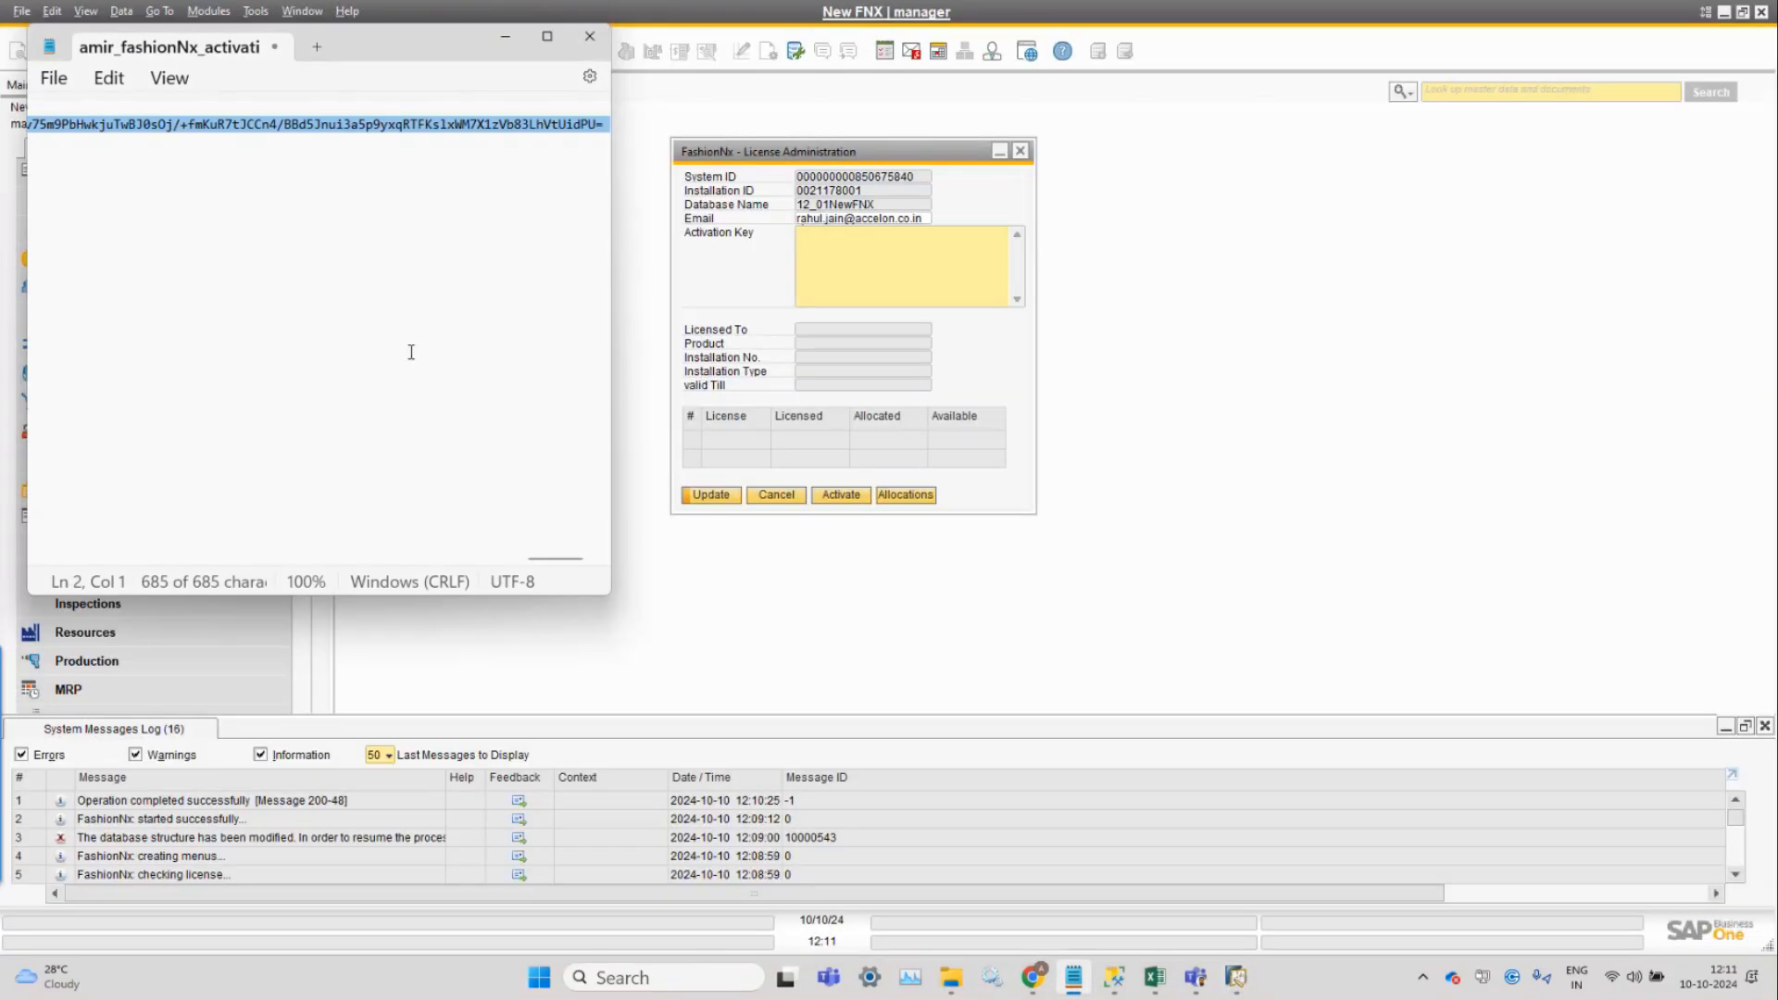
pyautogui.click(942, 258)
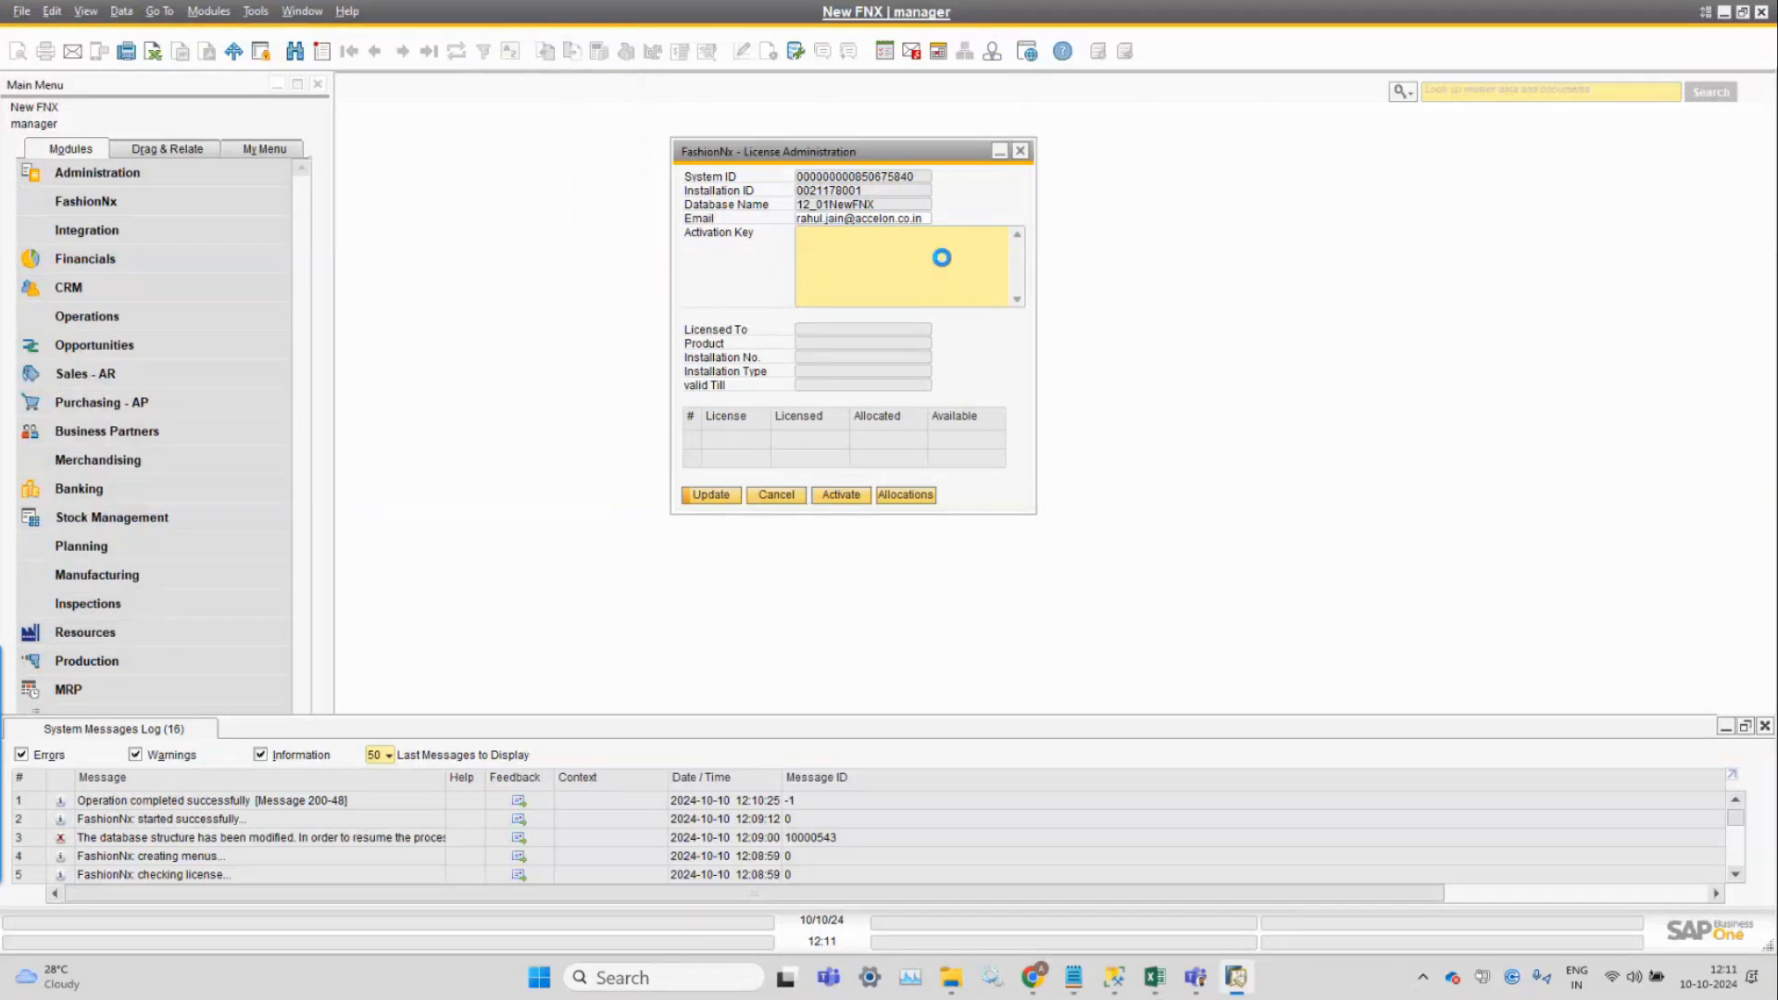
pyautogui.hotkey('ctrl', 'v')
pyautogui.press('BackSpace')
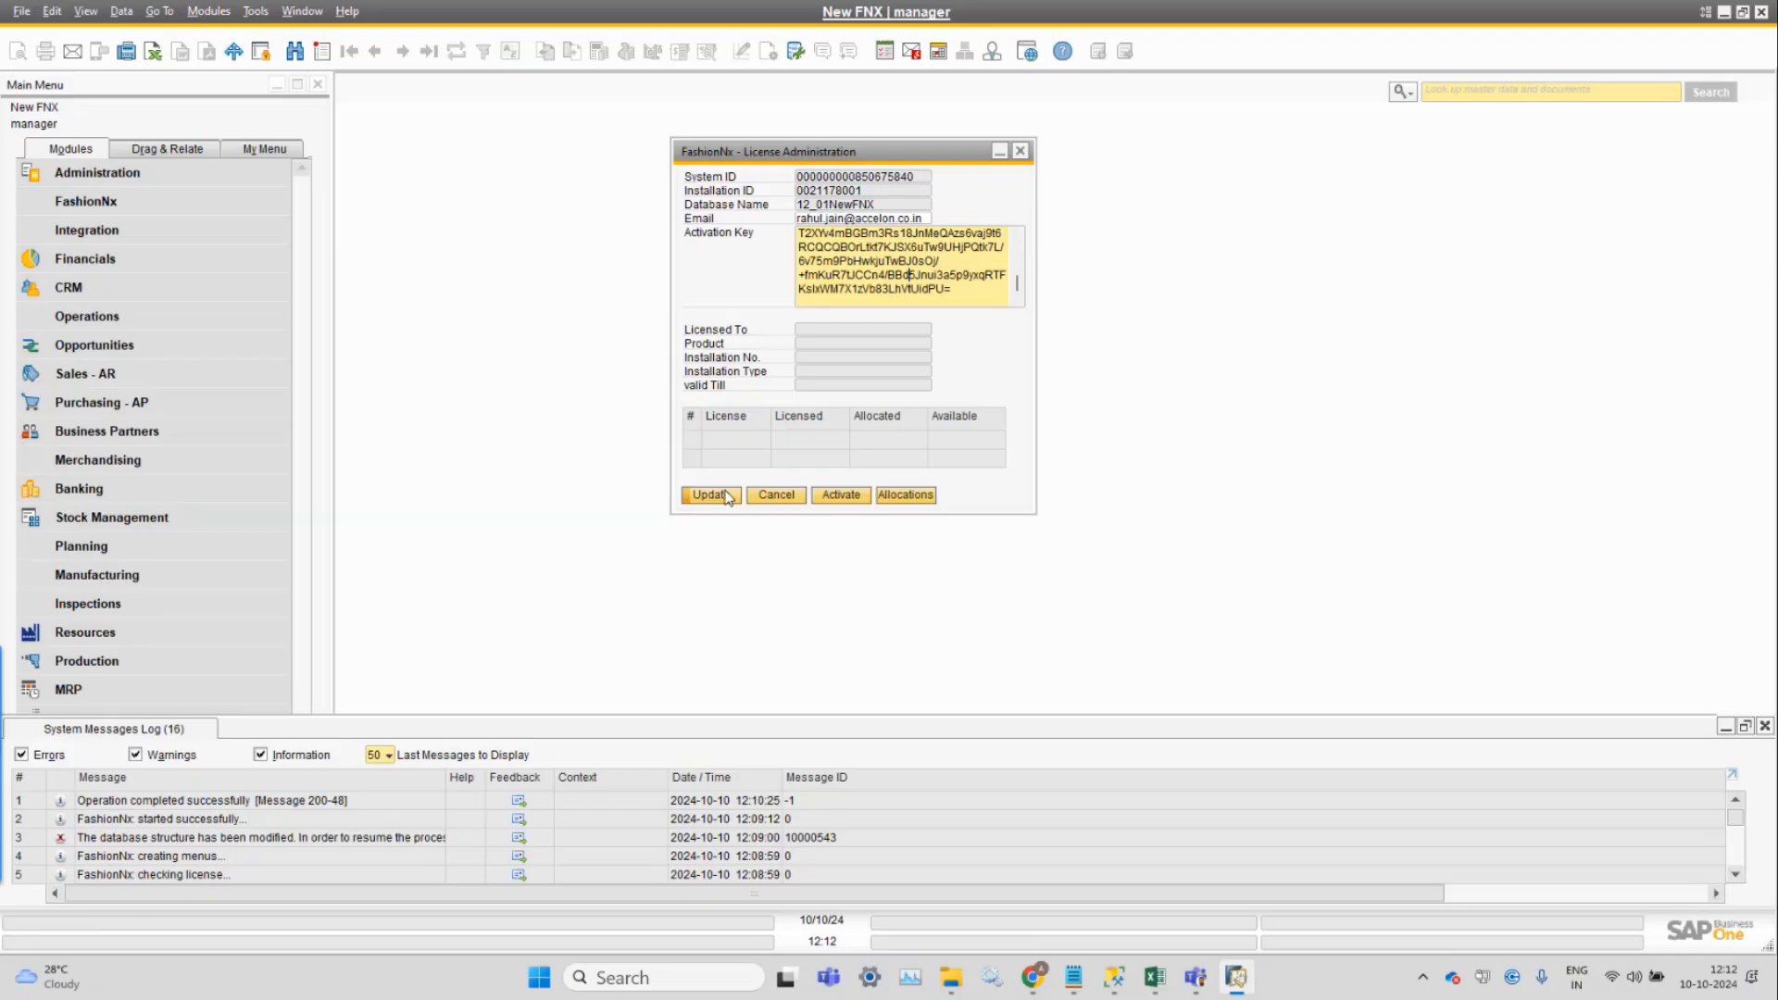
pyautogui.click(789, 500)
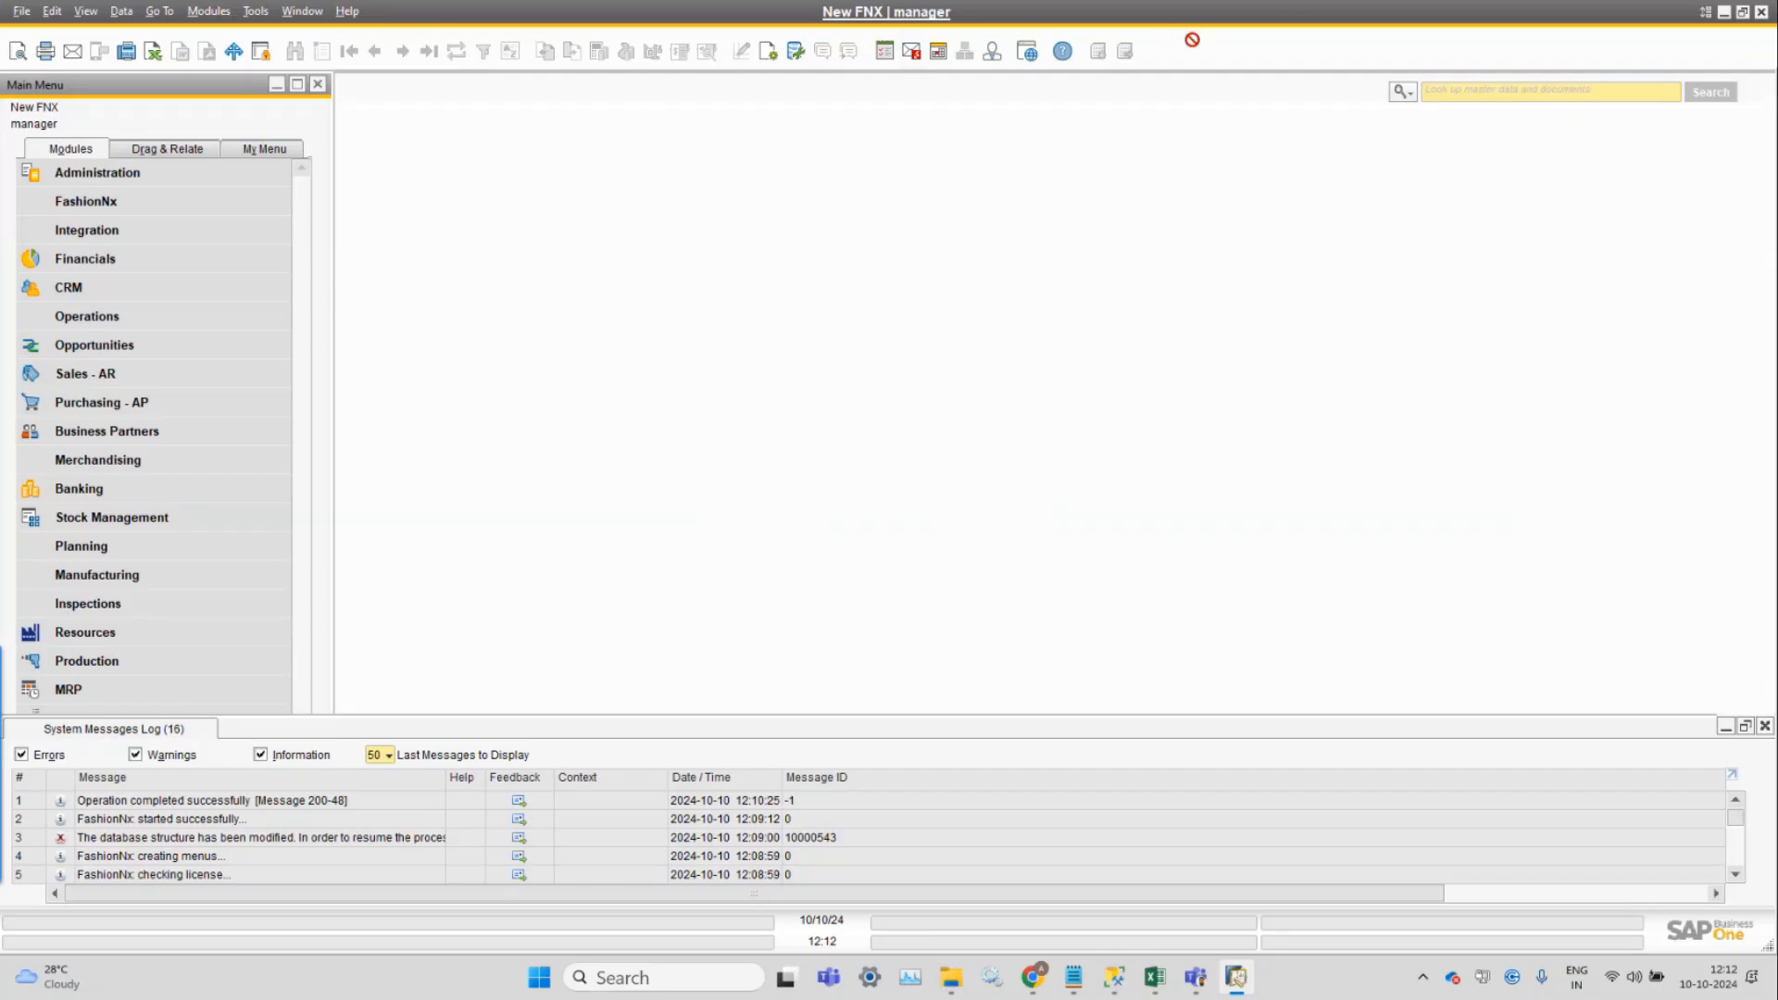
# Log in again as manager and accept upgrading FashionNx metadata to the latest version.
pyautogui.click(866, 13)
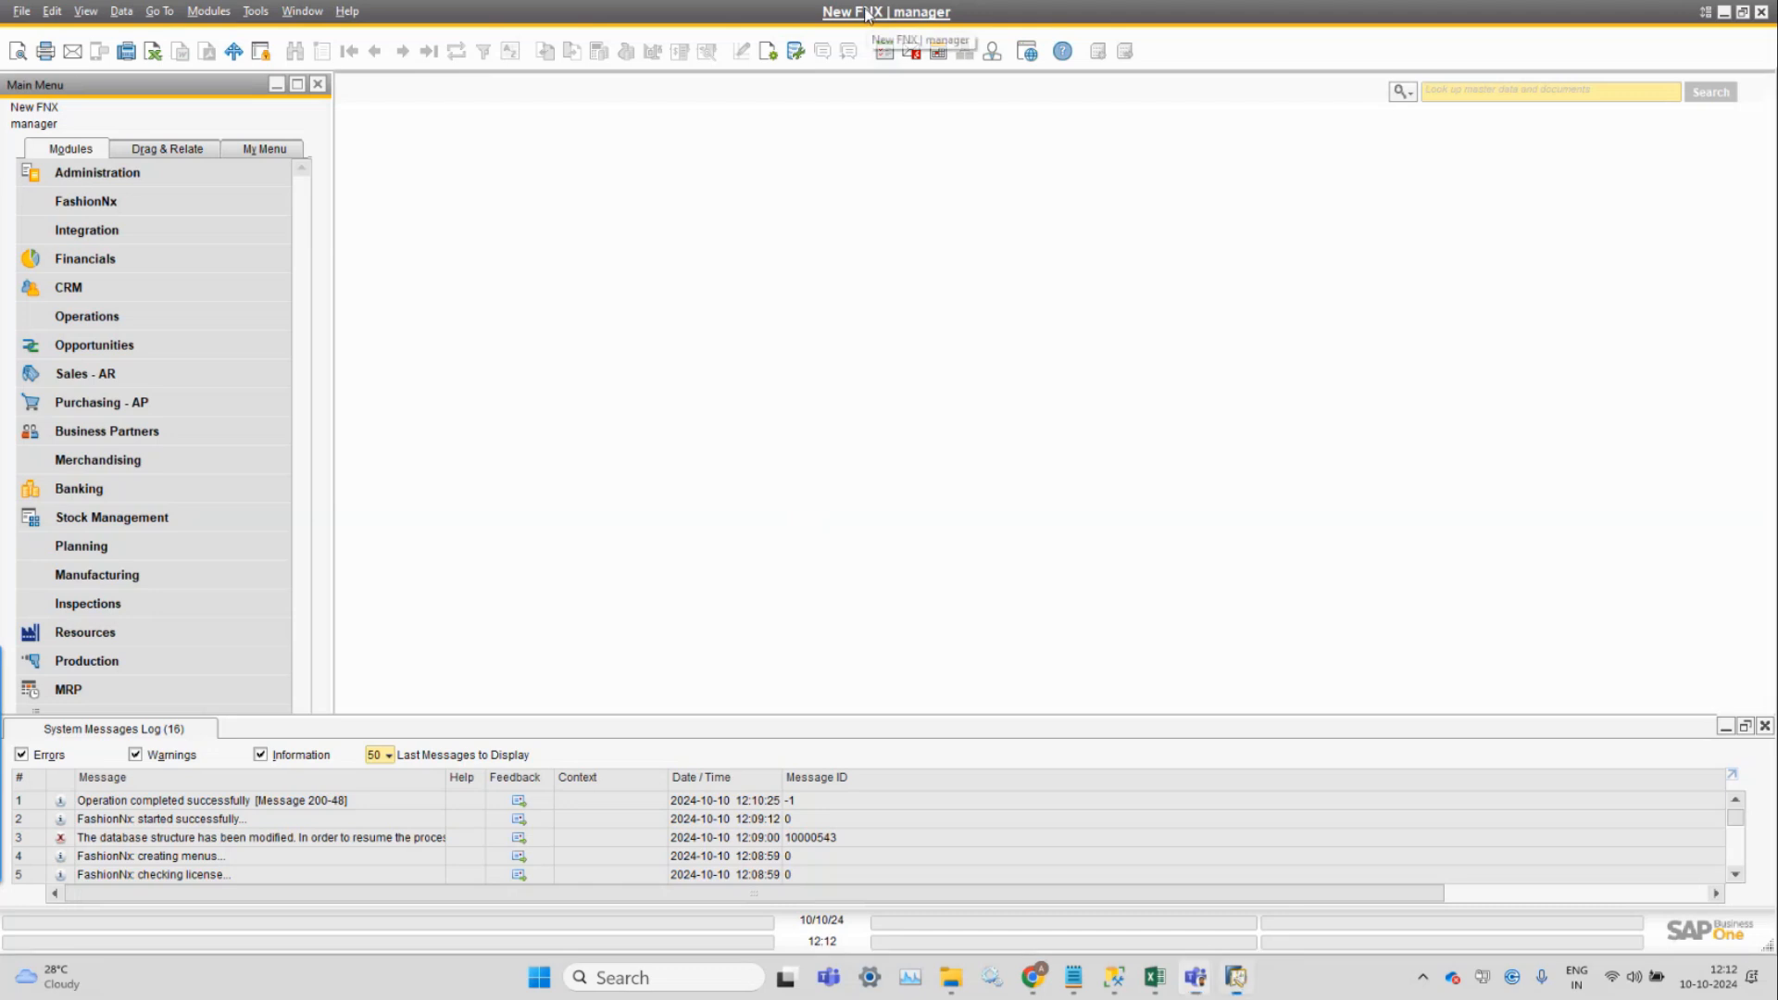
pyautogui.write('manager')
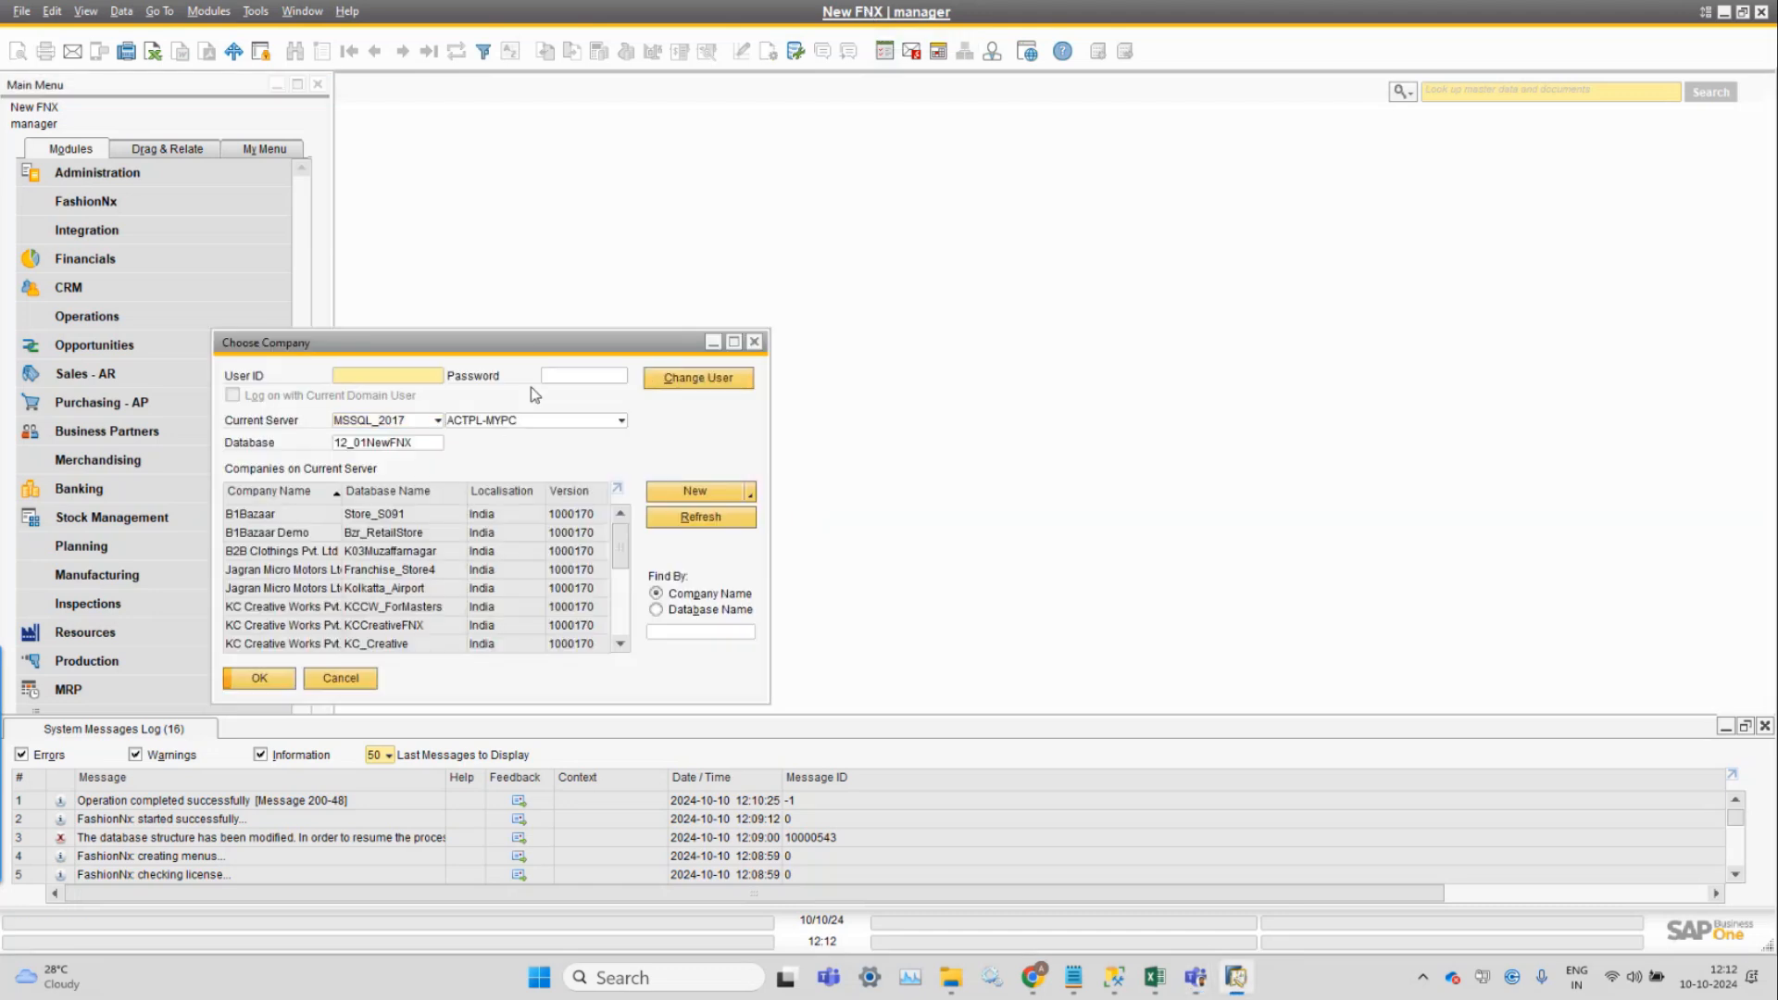
pyautogui.press('Tab')
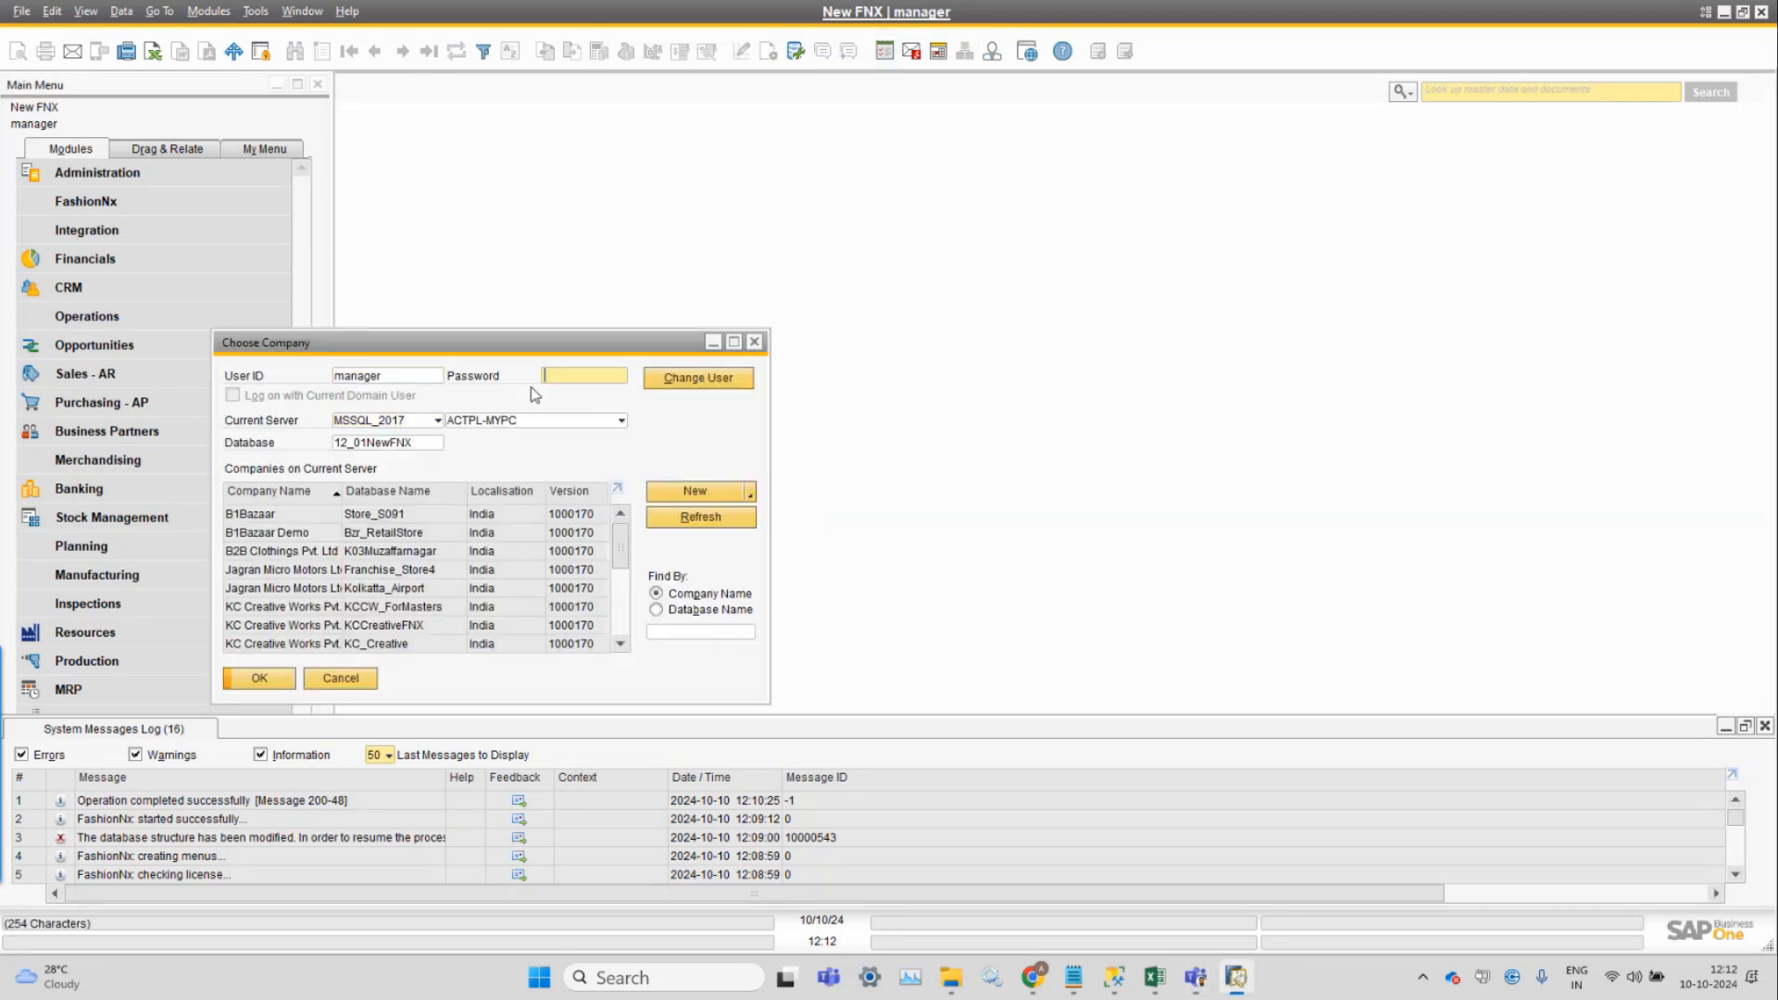
pyautogui.write('********')
pyautogui.press('Return')
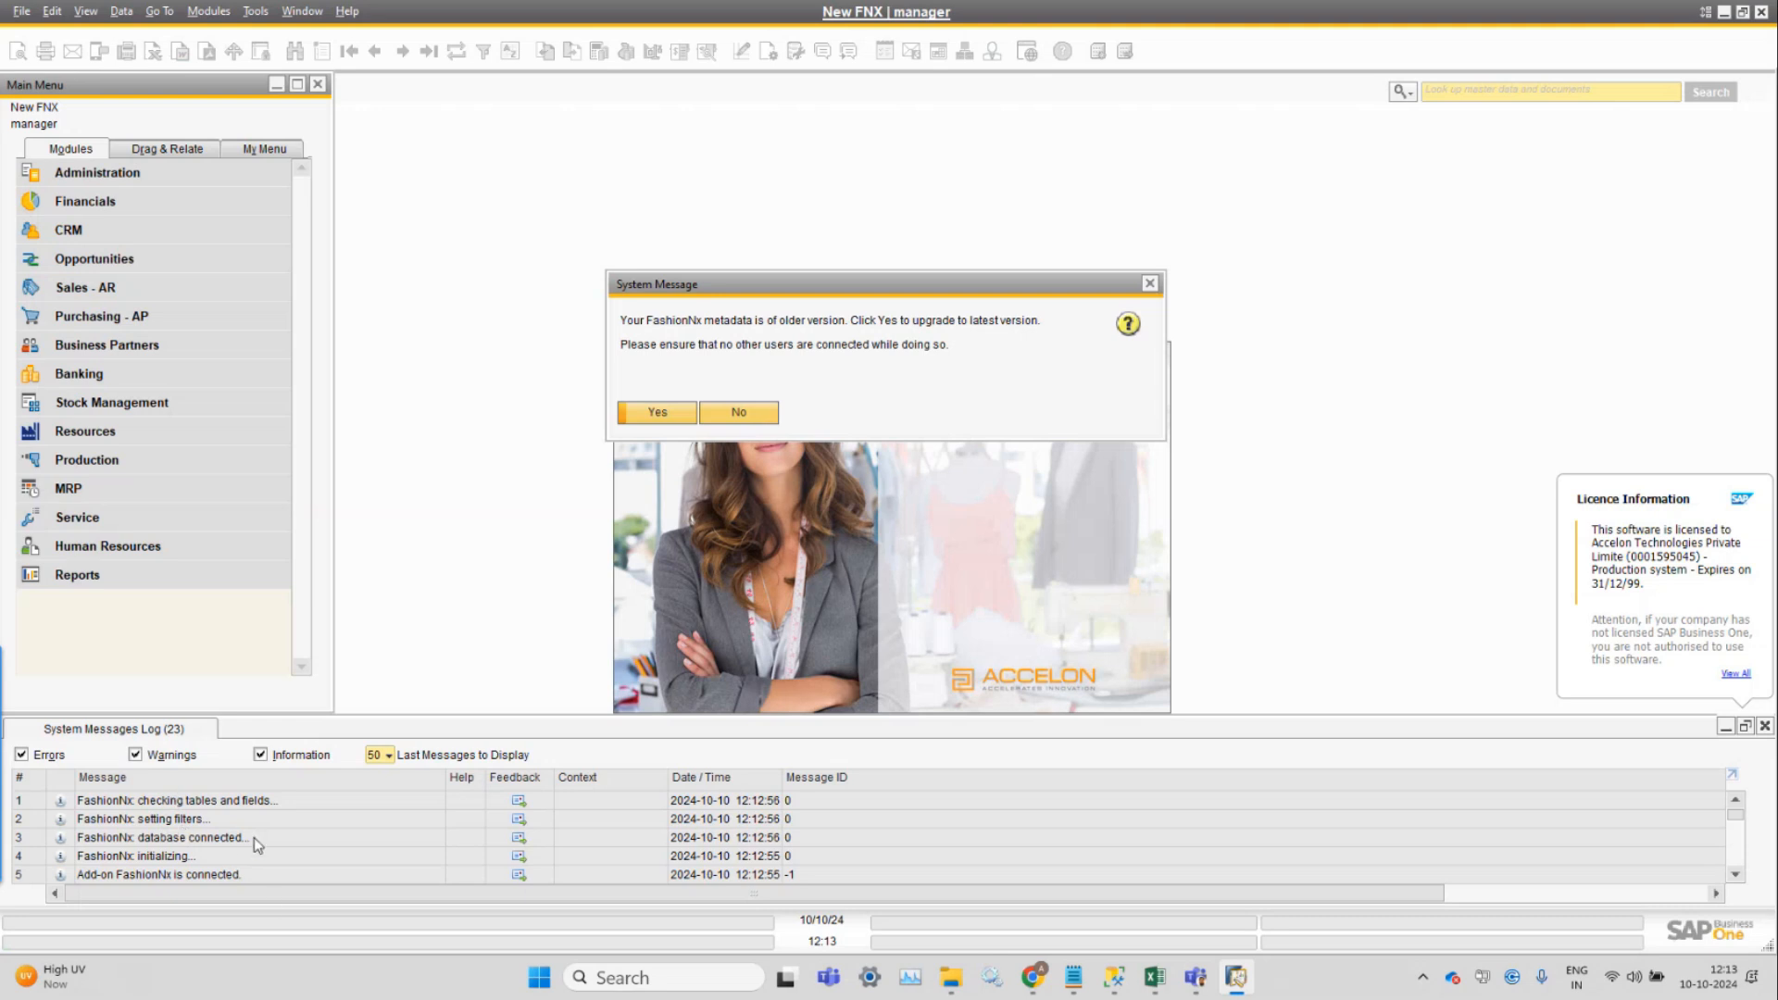
pyautogui.click(658, 413)
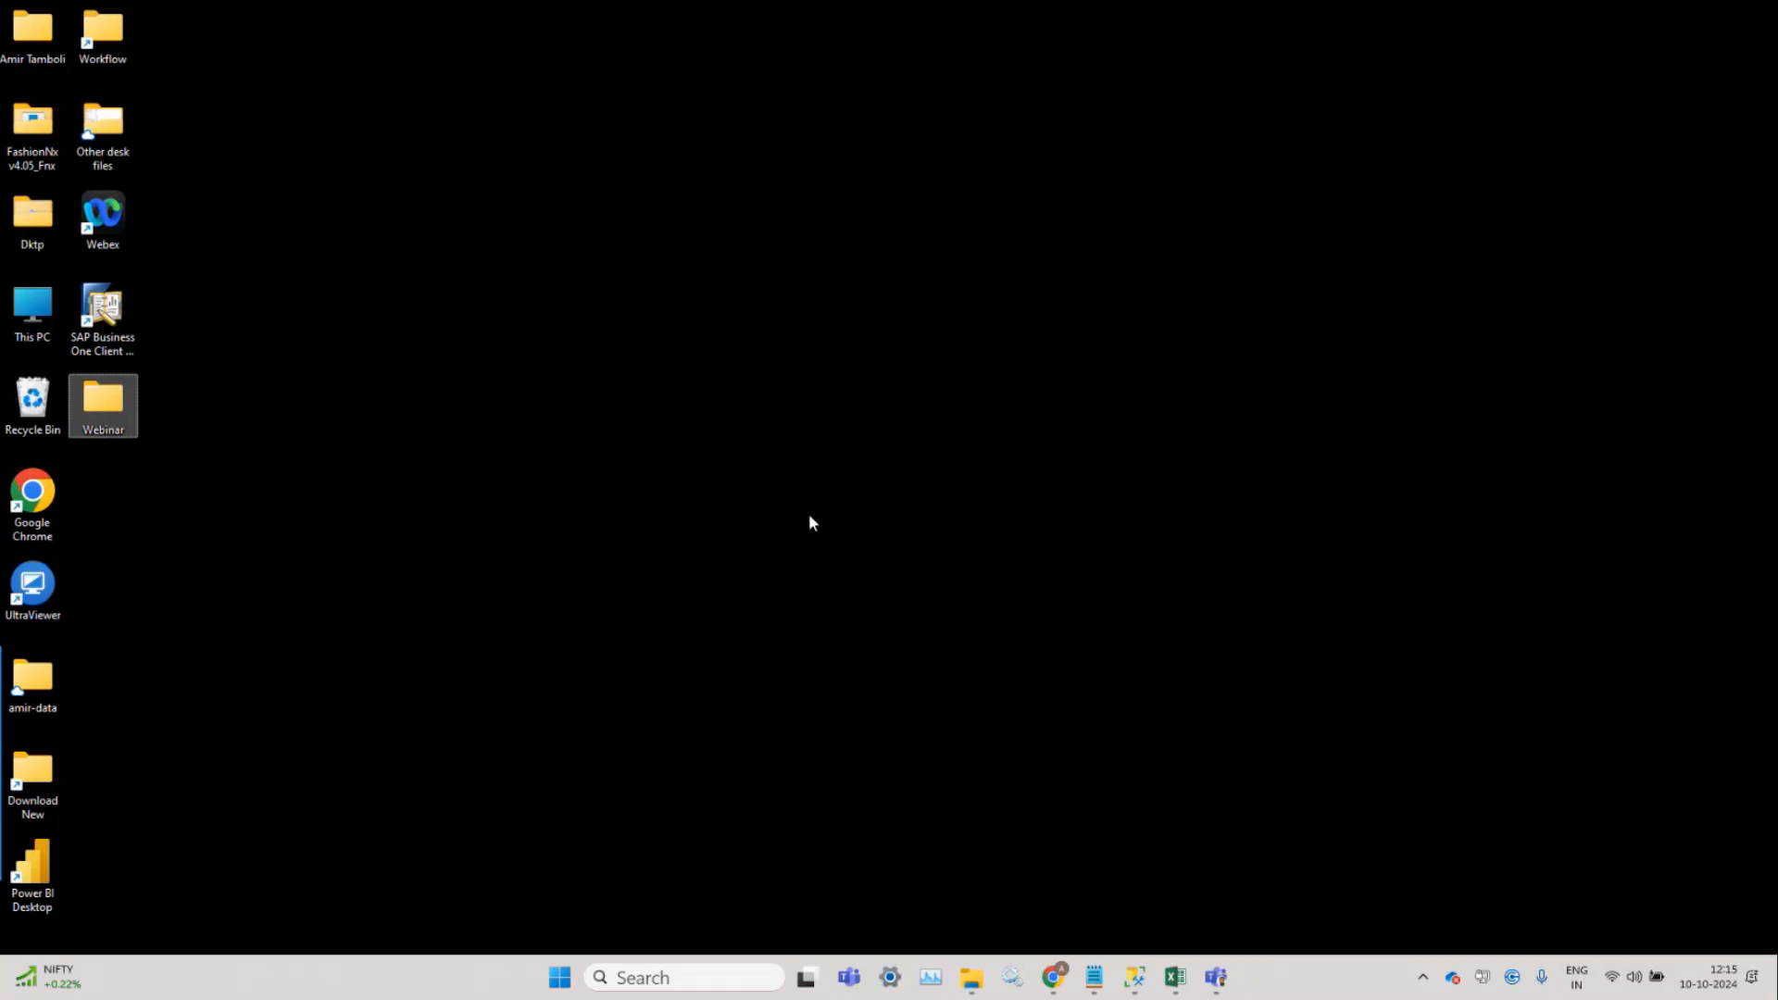
# Launch SAP Business One and log in as manager to company 13_02NewFNX.
pyautogui.click(164, 381)
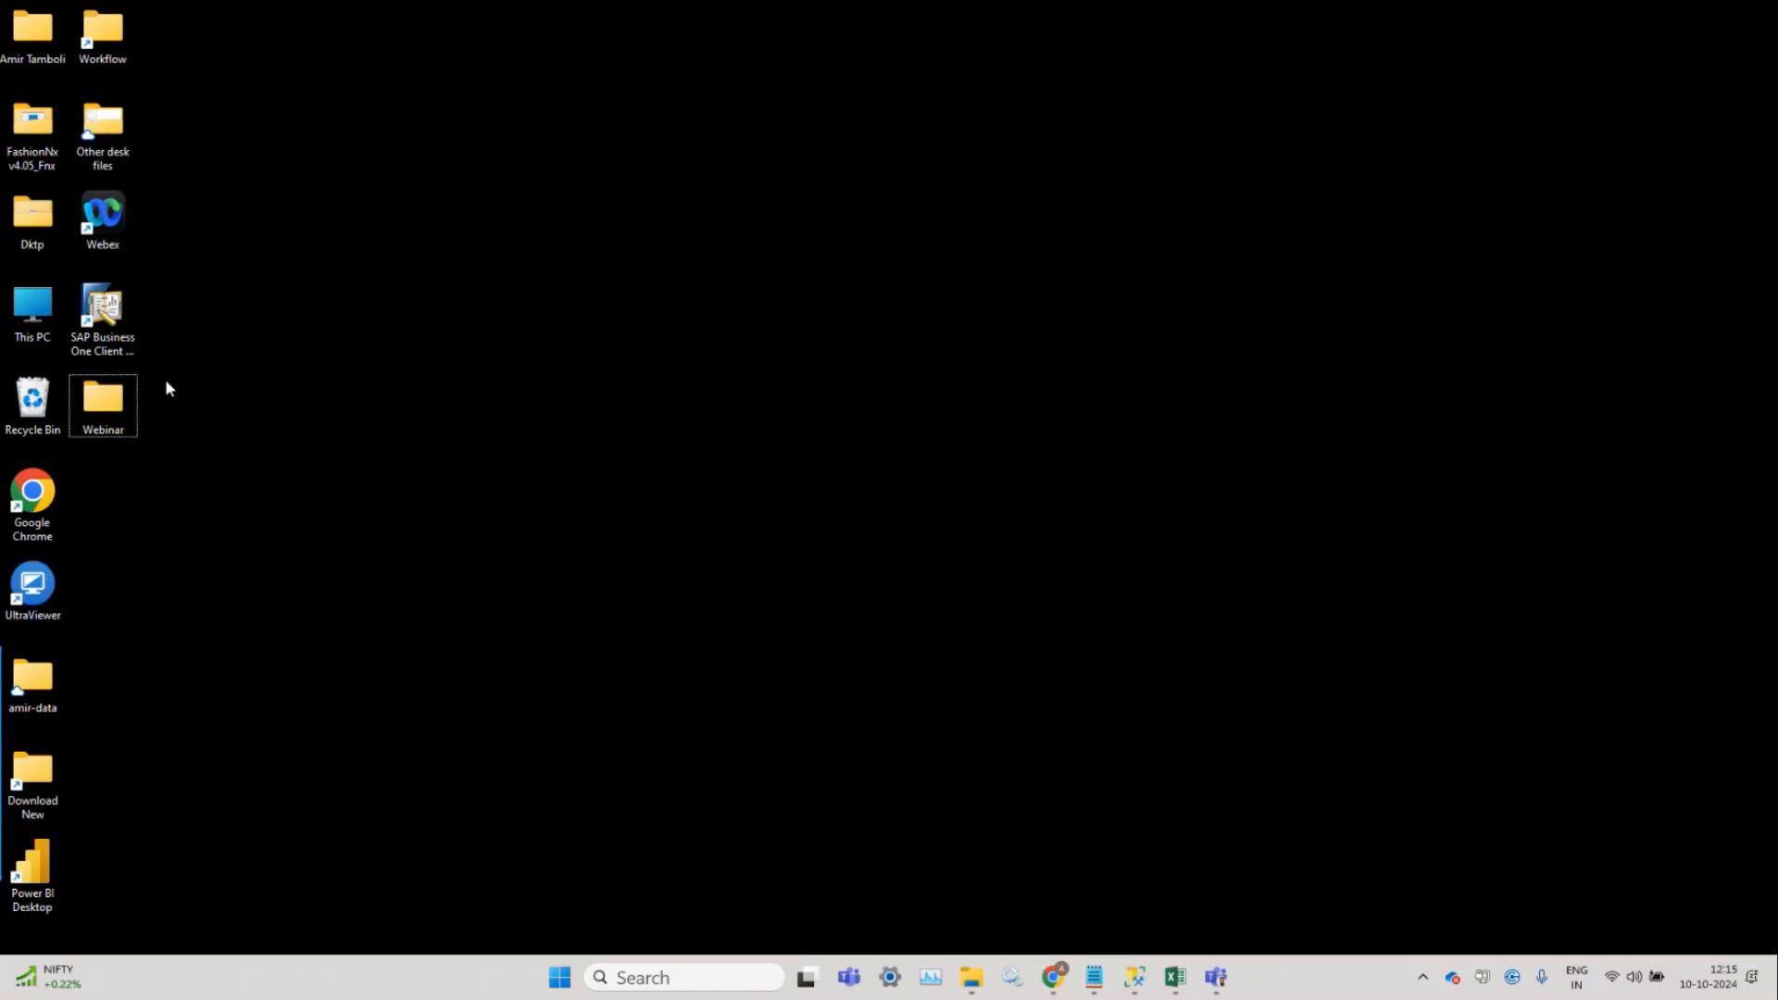
pyautogui.doubleClick(117, 339)
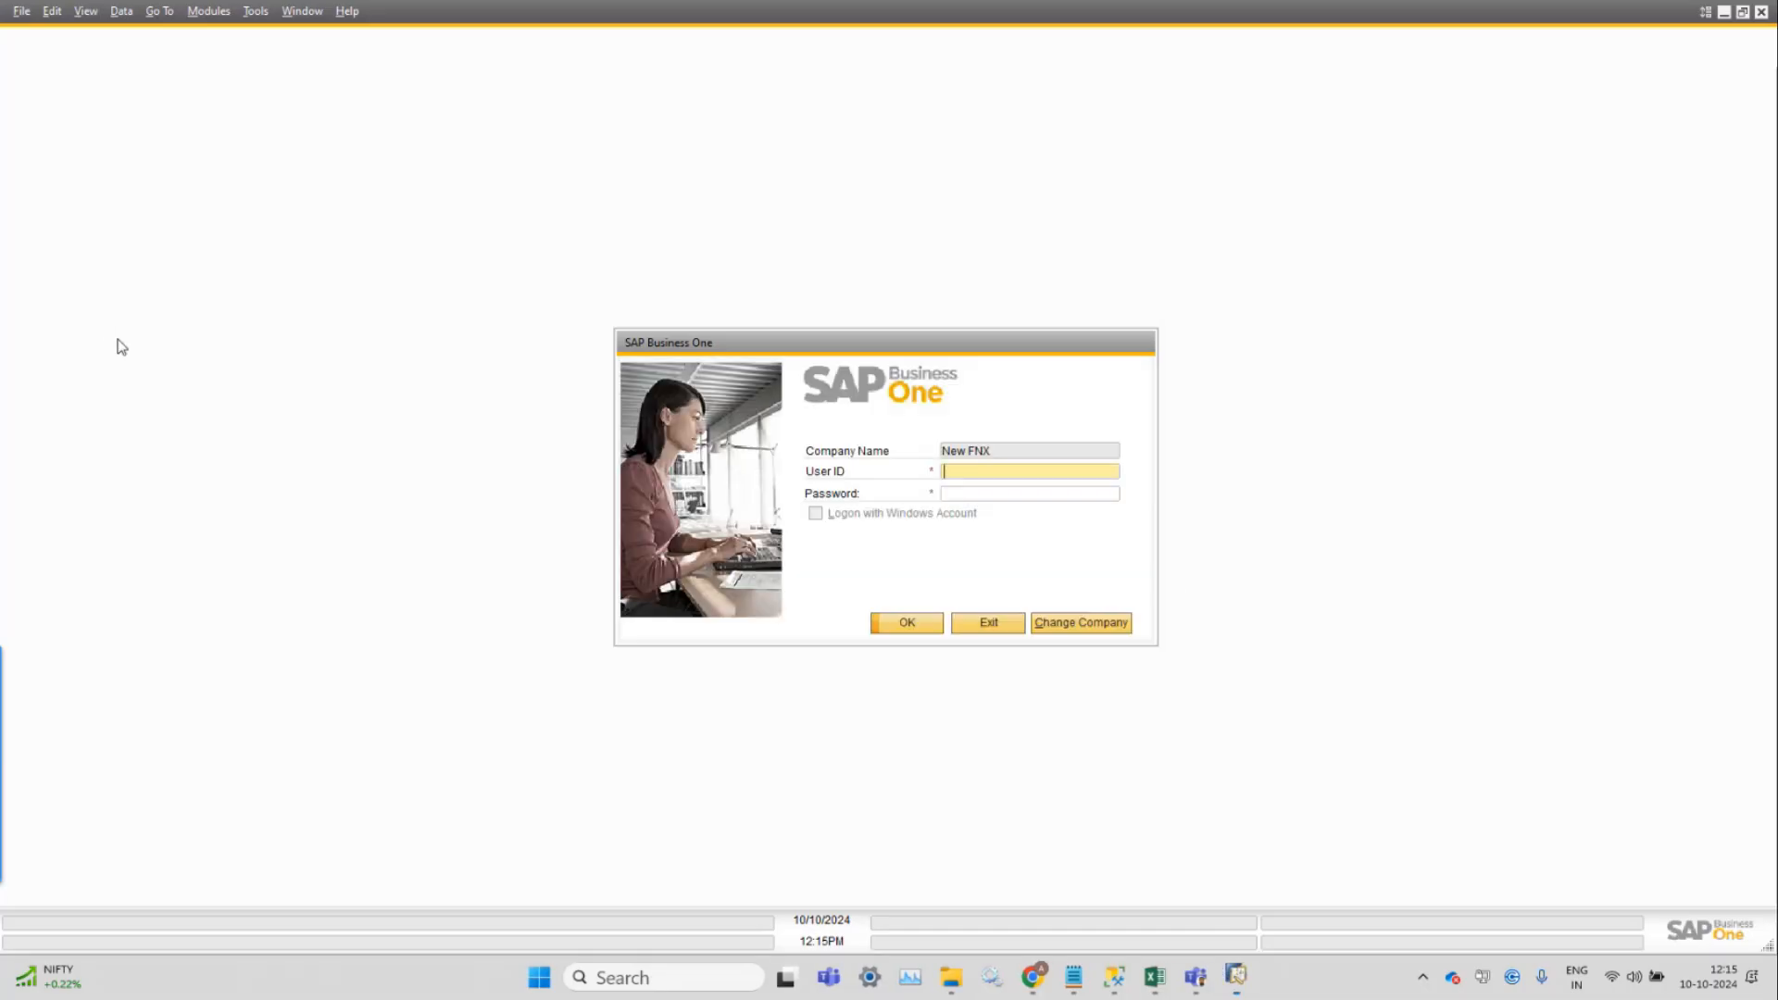
pyautogui.click(1082, 622)
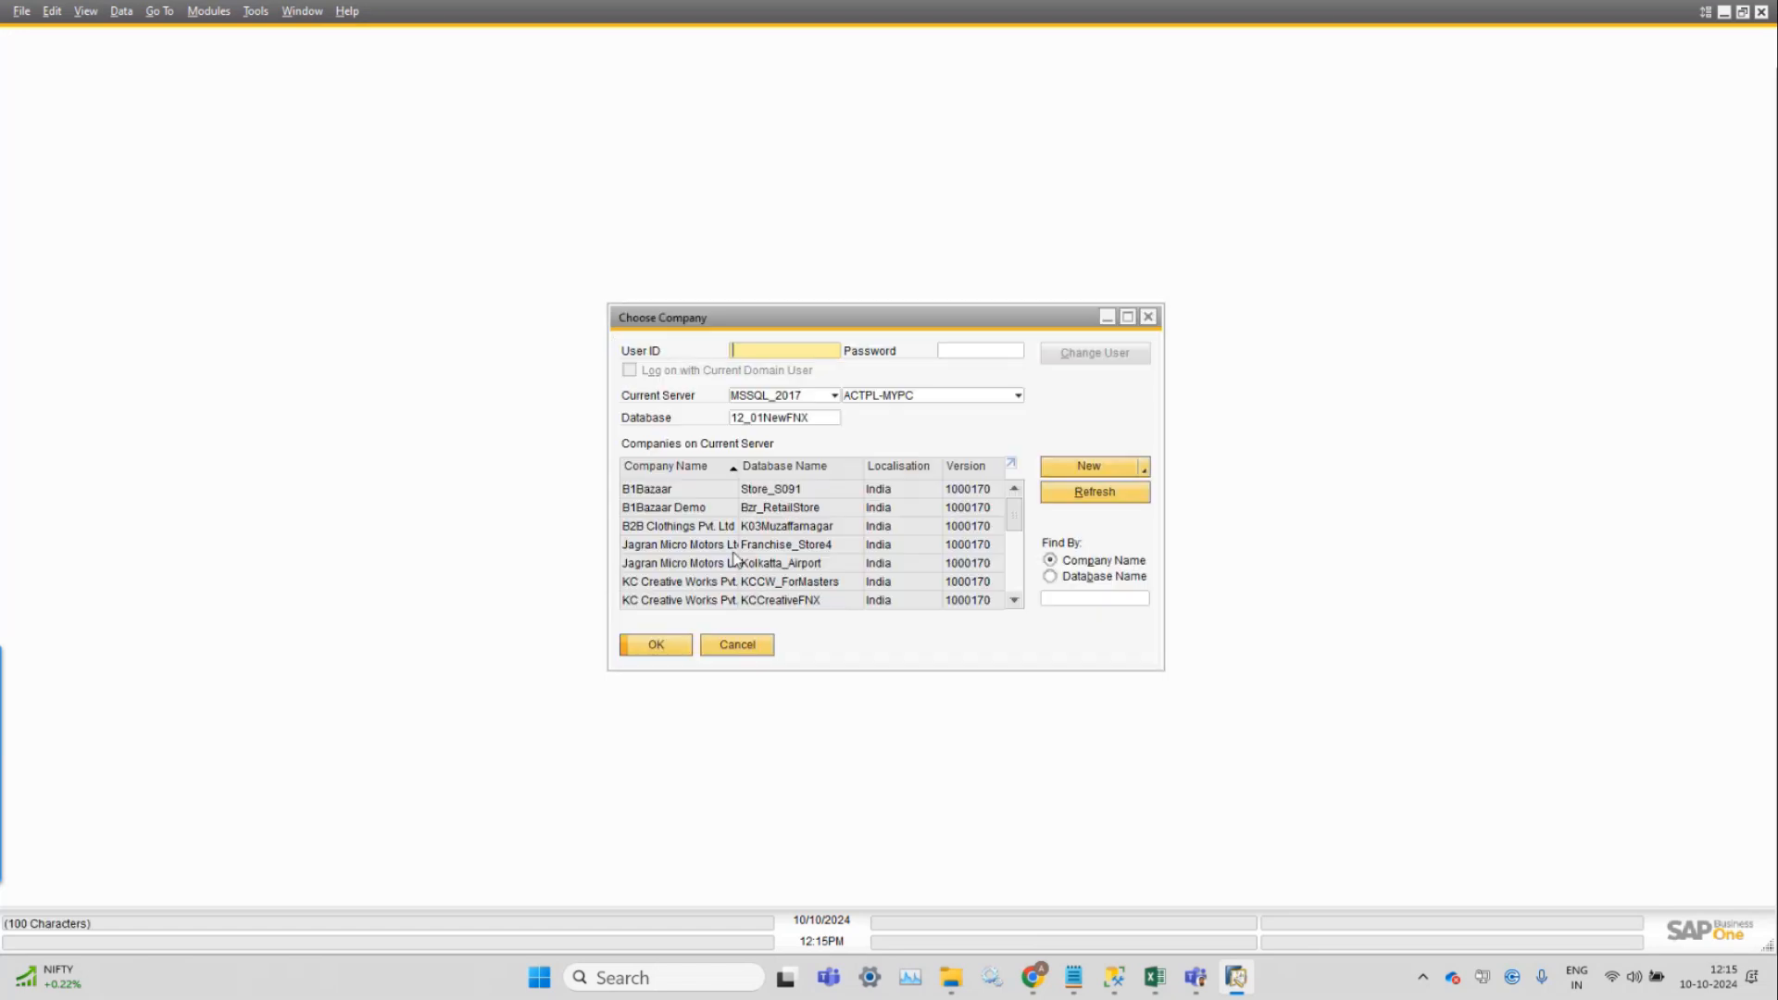
pyautogui.write('manager')
pyautogui.press('Tab')
pyautogui.write('********')
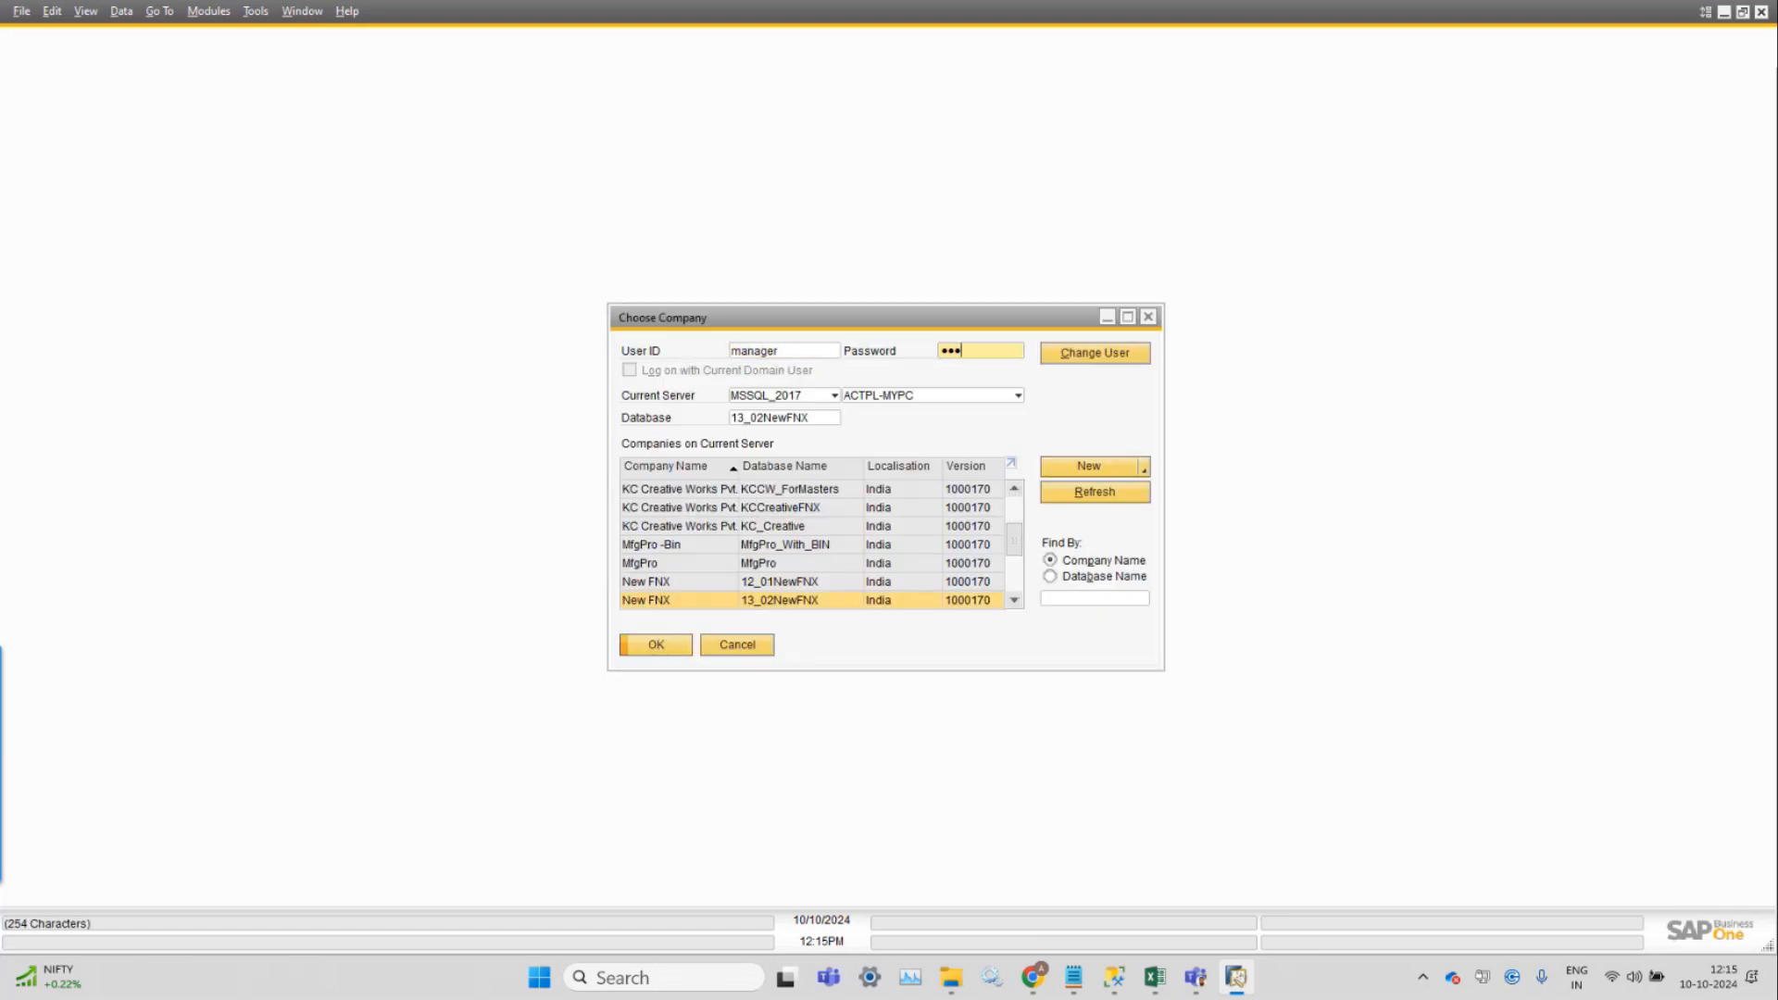
pyautogui.click(659, 649)
# Refresh the server's company list and bring the Extension Manager browser window forward.
pyautogui.click(1106, 499)
pyautogui.moveTo(1036, 993)
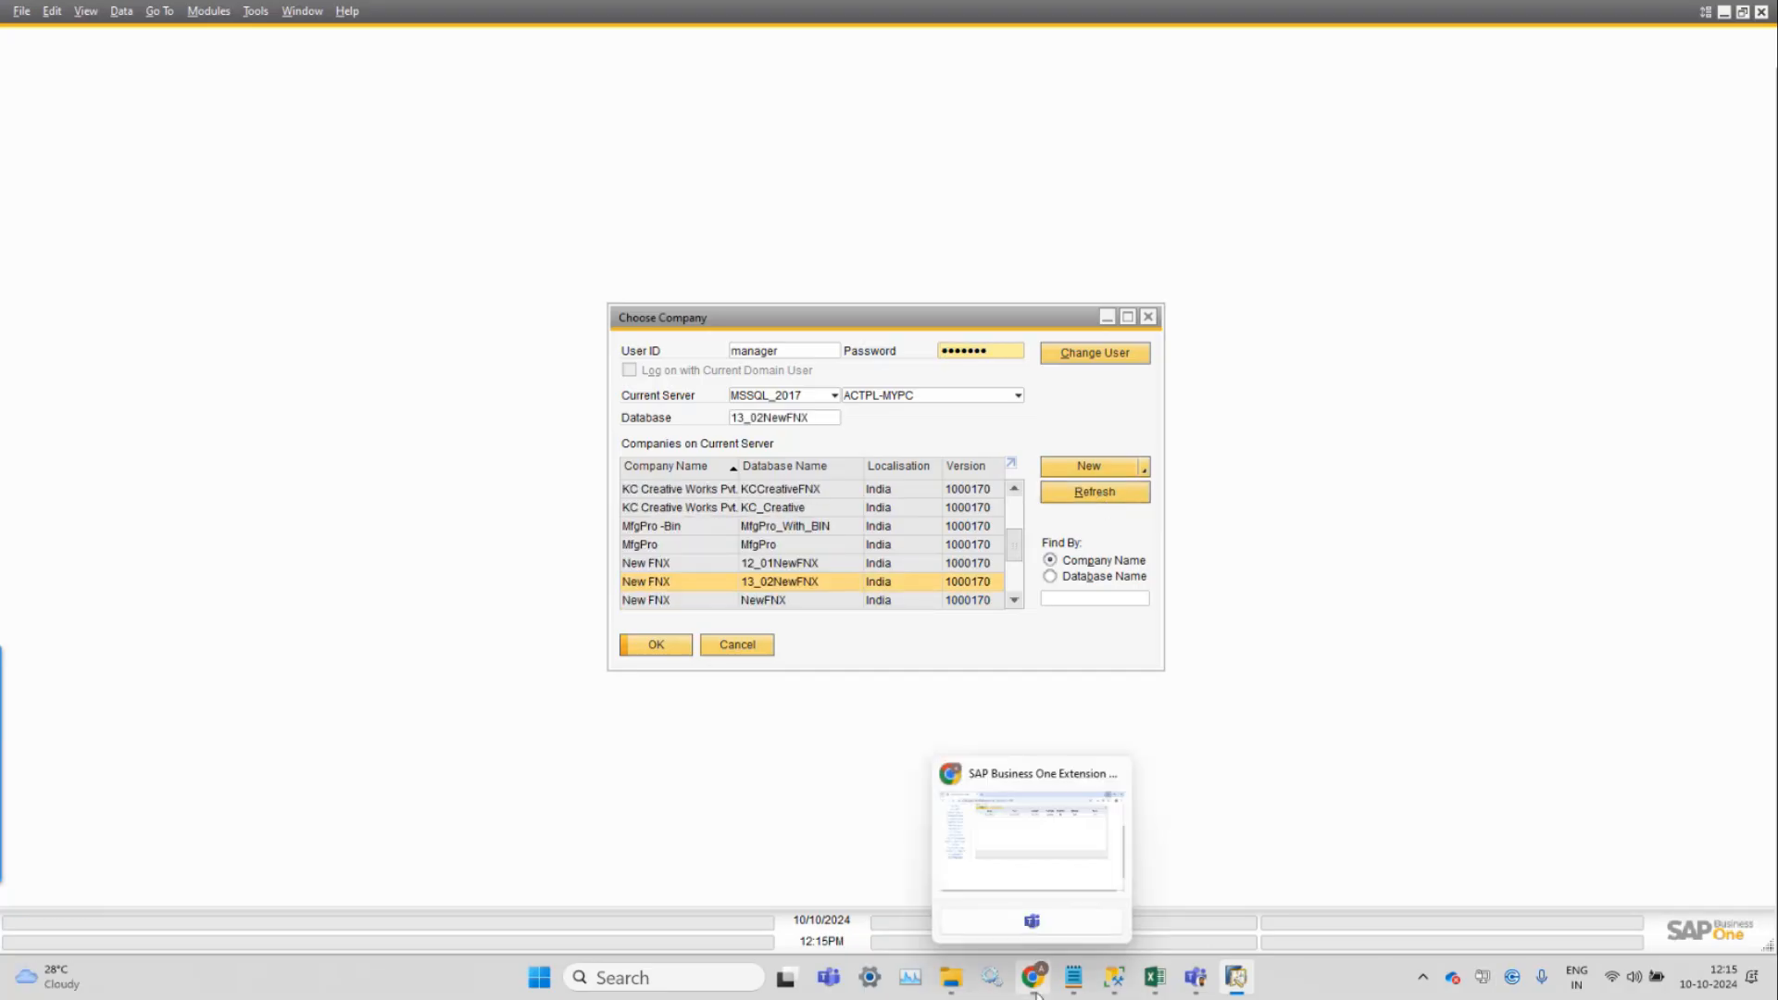
pyautogui.click(1032, 853)
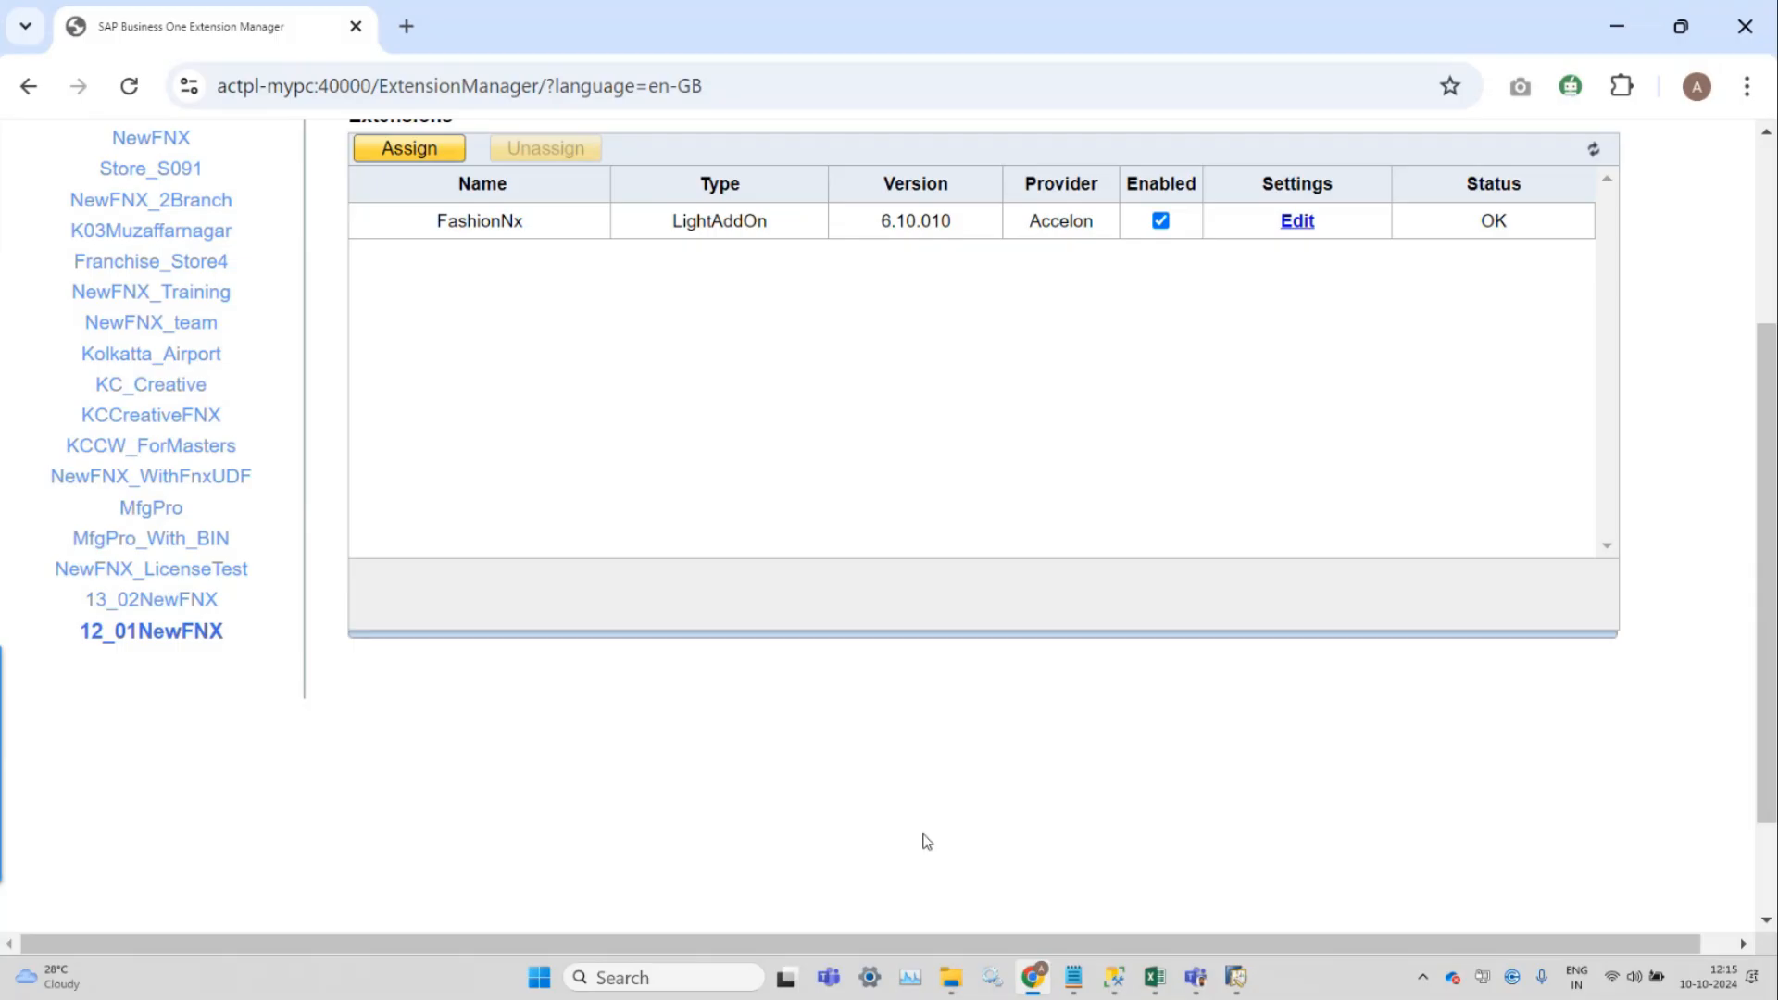
# Select company database 13_03NewFNX in Extension Manager's company list.
pyautogui.click(179, 602)
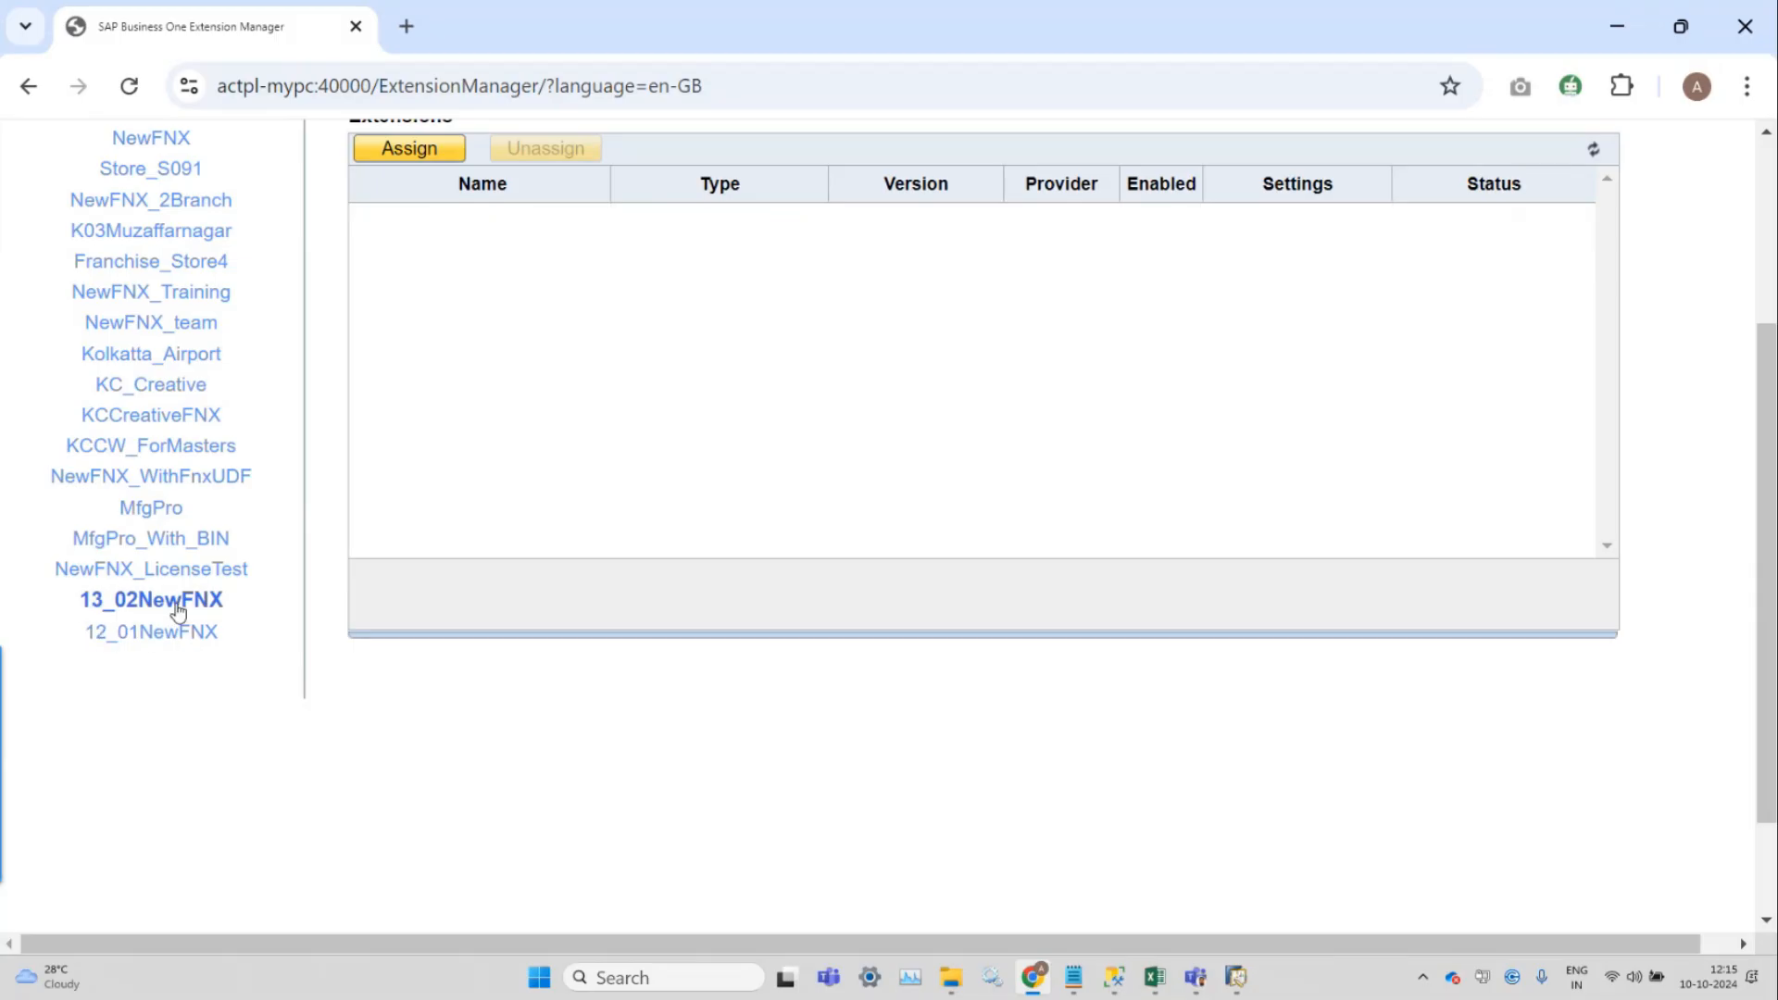
pyautogui.scroll(3, 580, 468)
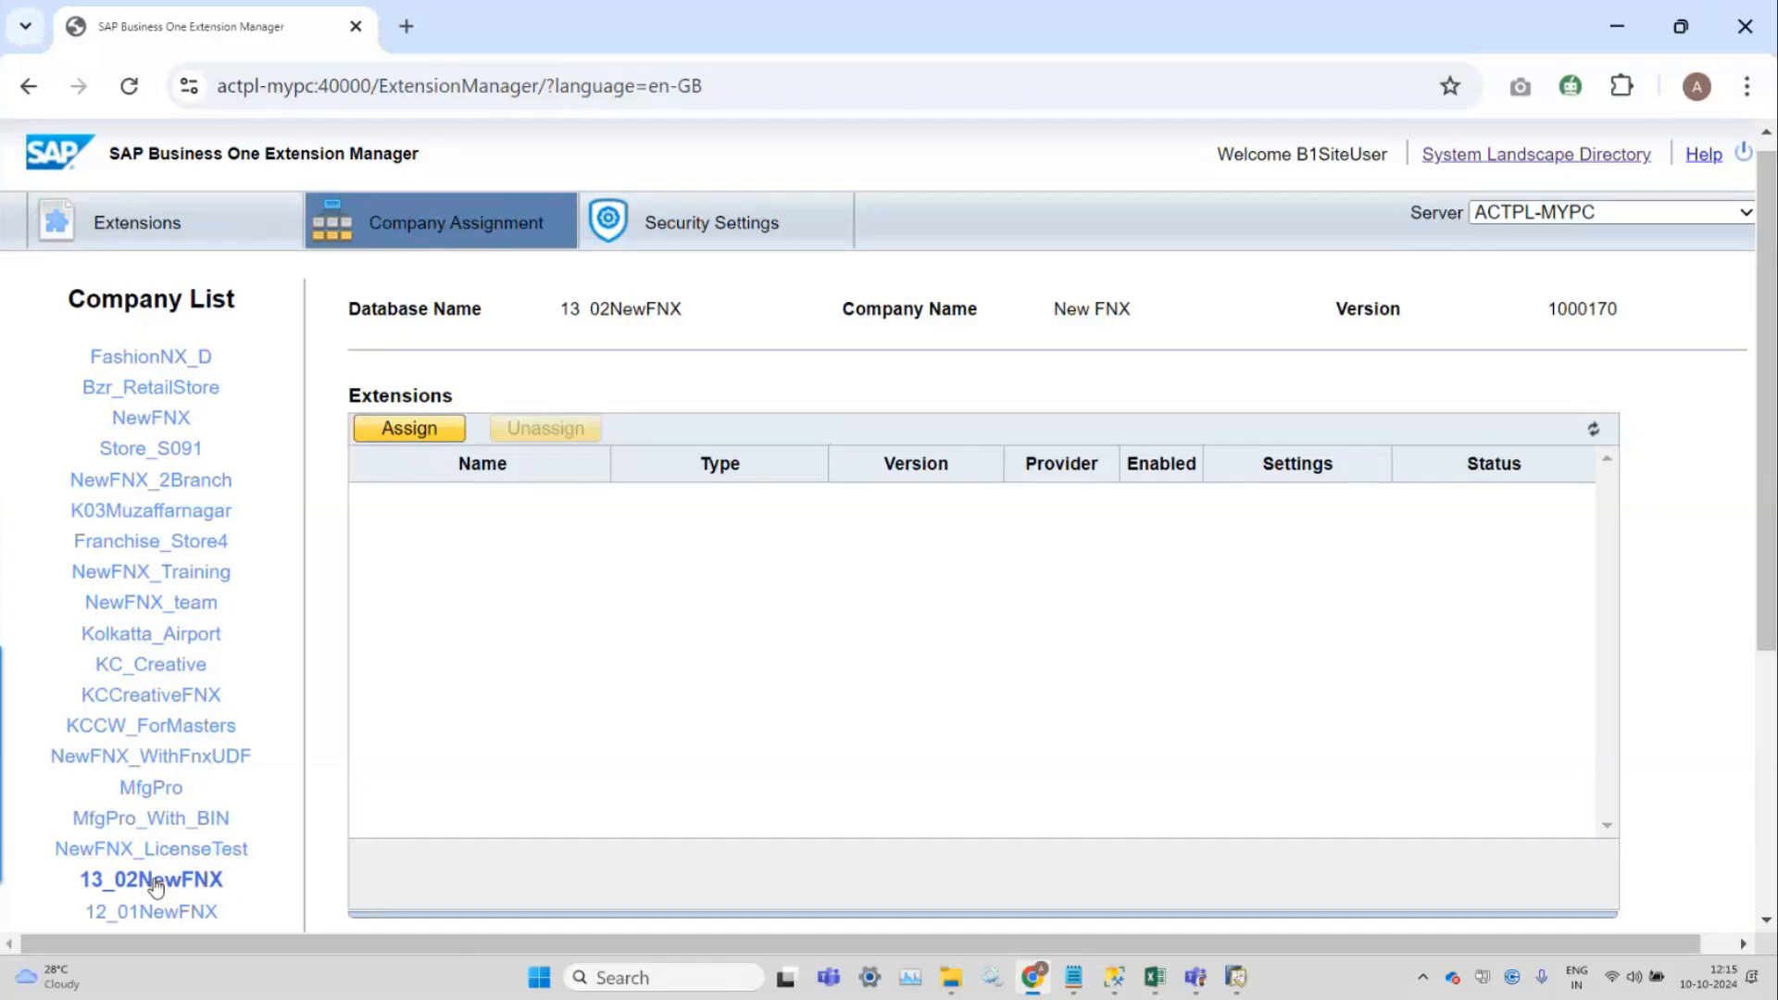
pyautogui.click(409, 429)
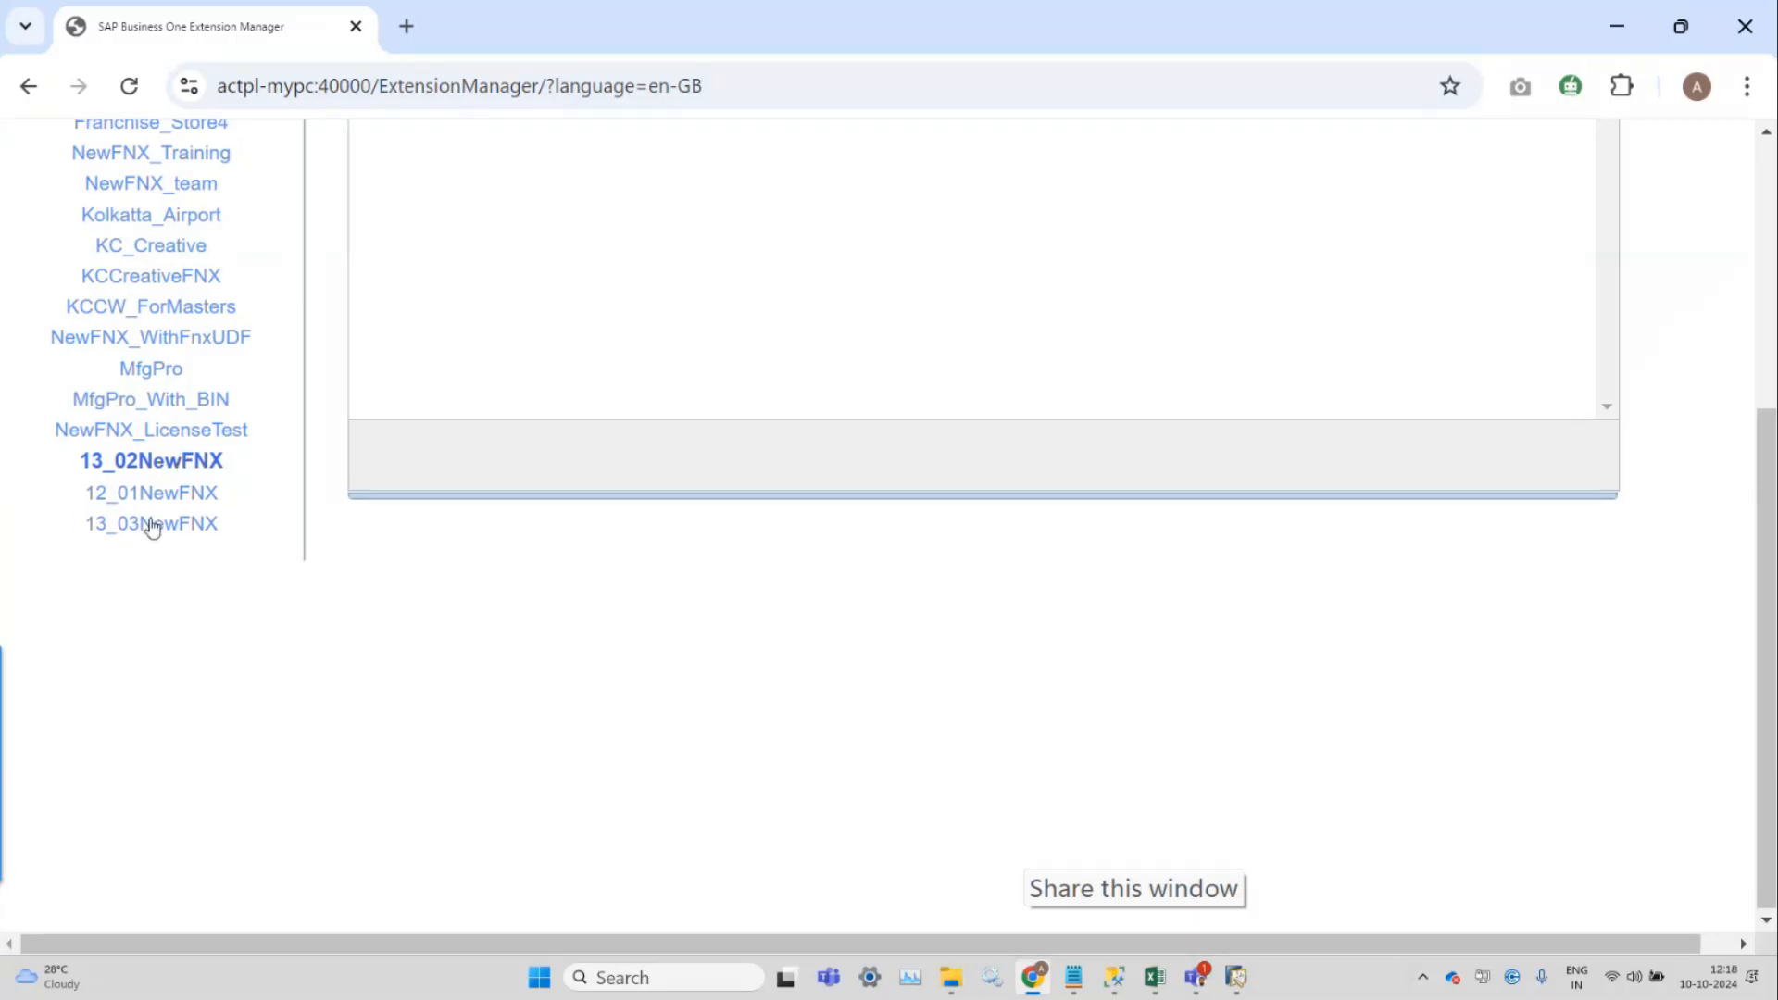
pyautogui.click(148, 522)
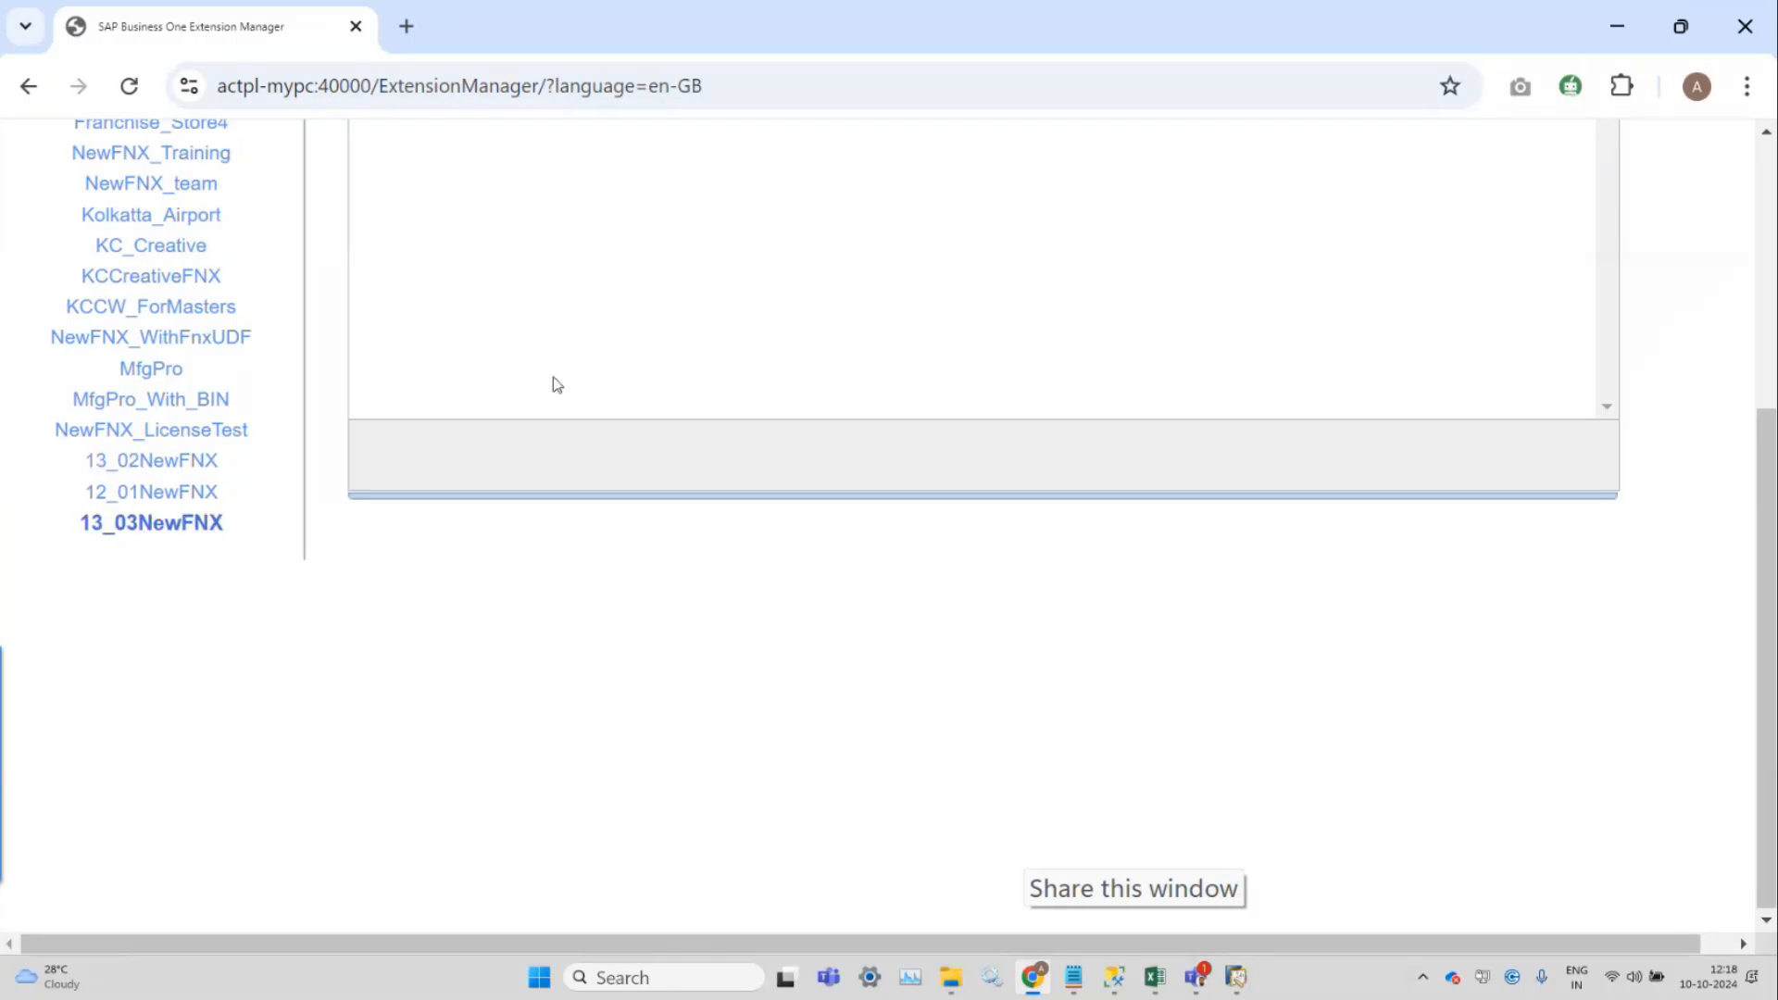
pyautogui.scroll(5, 553, 376)
# Assign FashionNx to 13_03NewFNX with Automatic default startup, then return to SAP Business One.
pyautogui.click(405, 428)
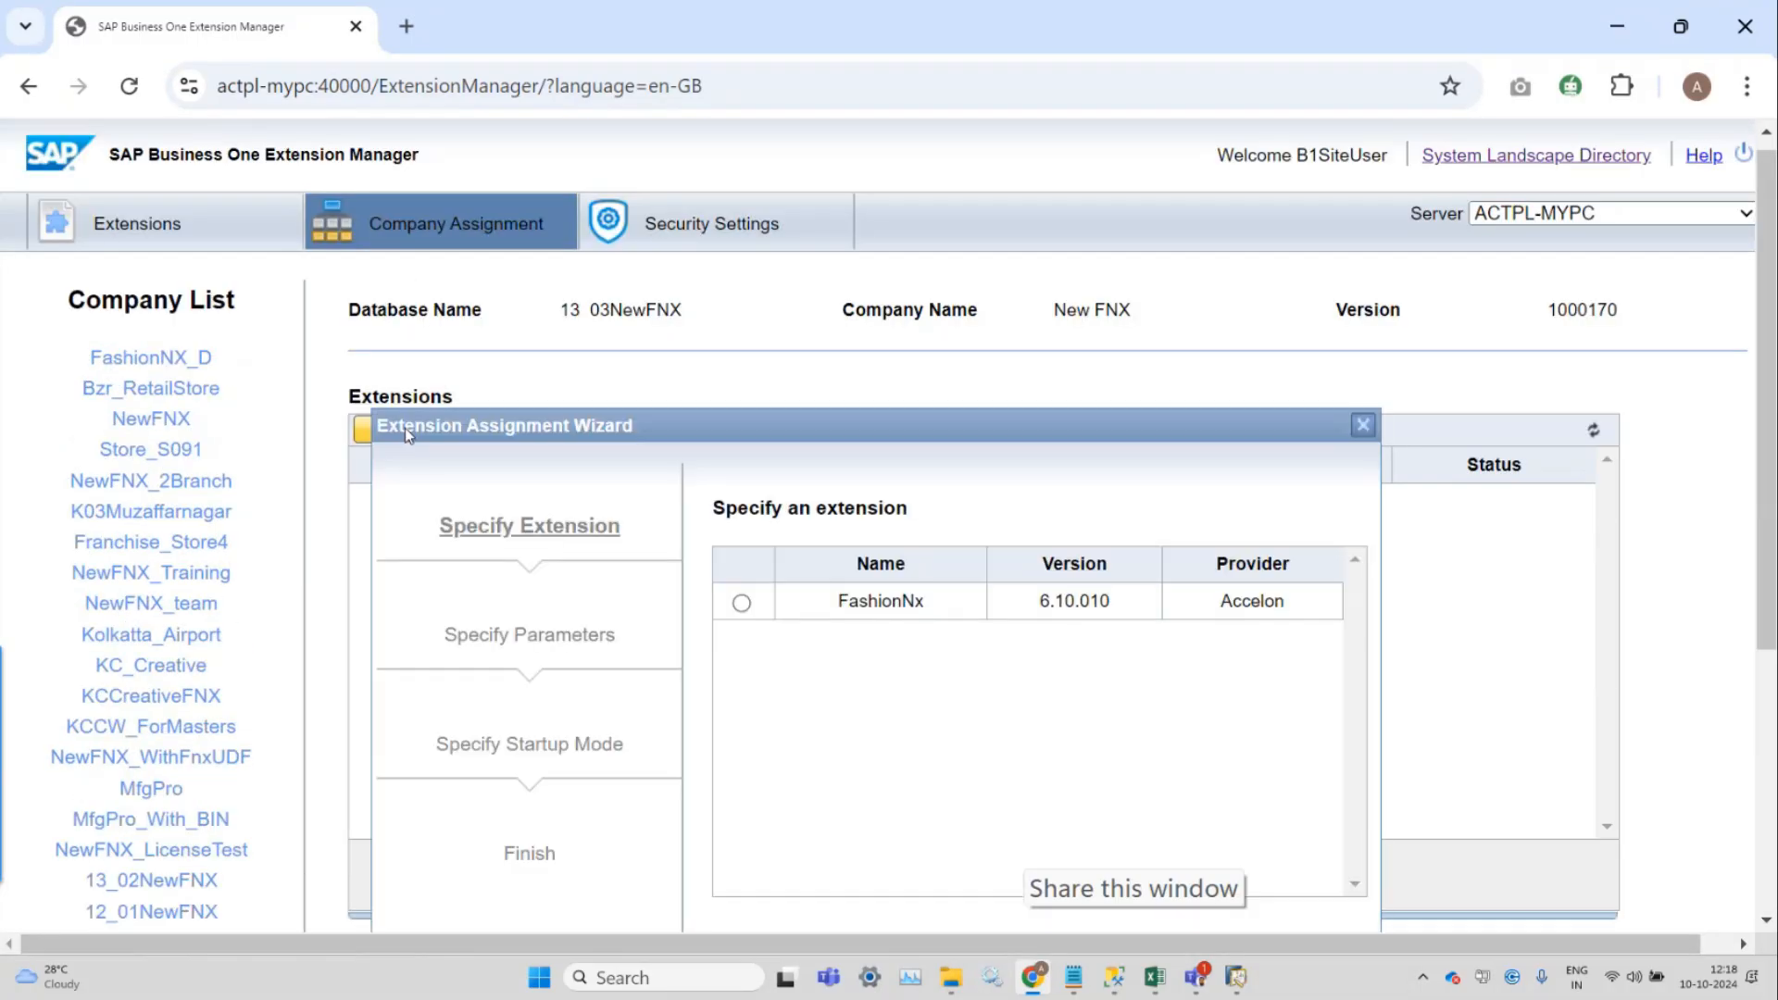
pyautogui.click(742, 603)
pyautogui.scroll(-3, 745, 604)
pyautogui.click(1306, 739)
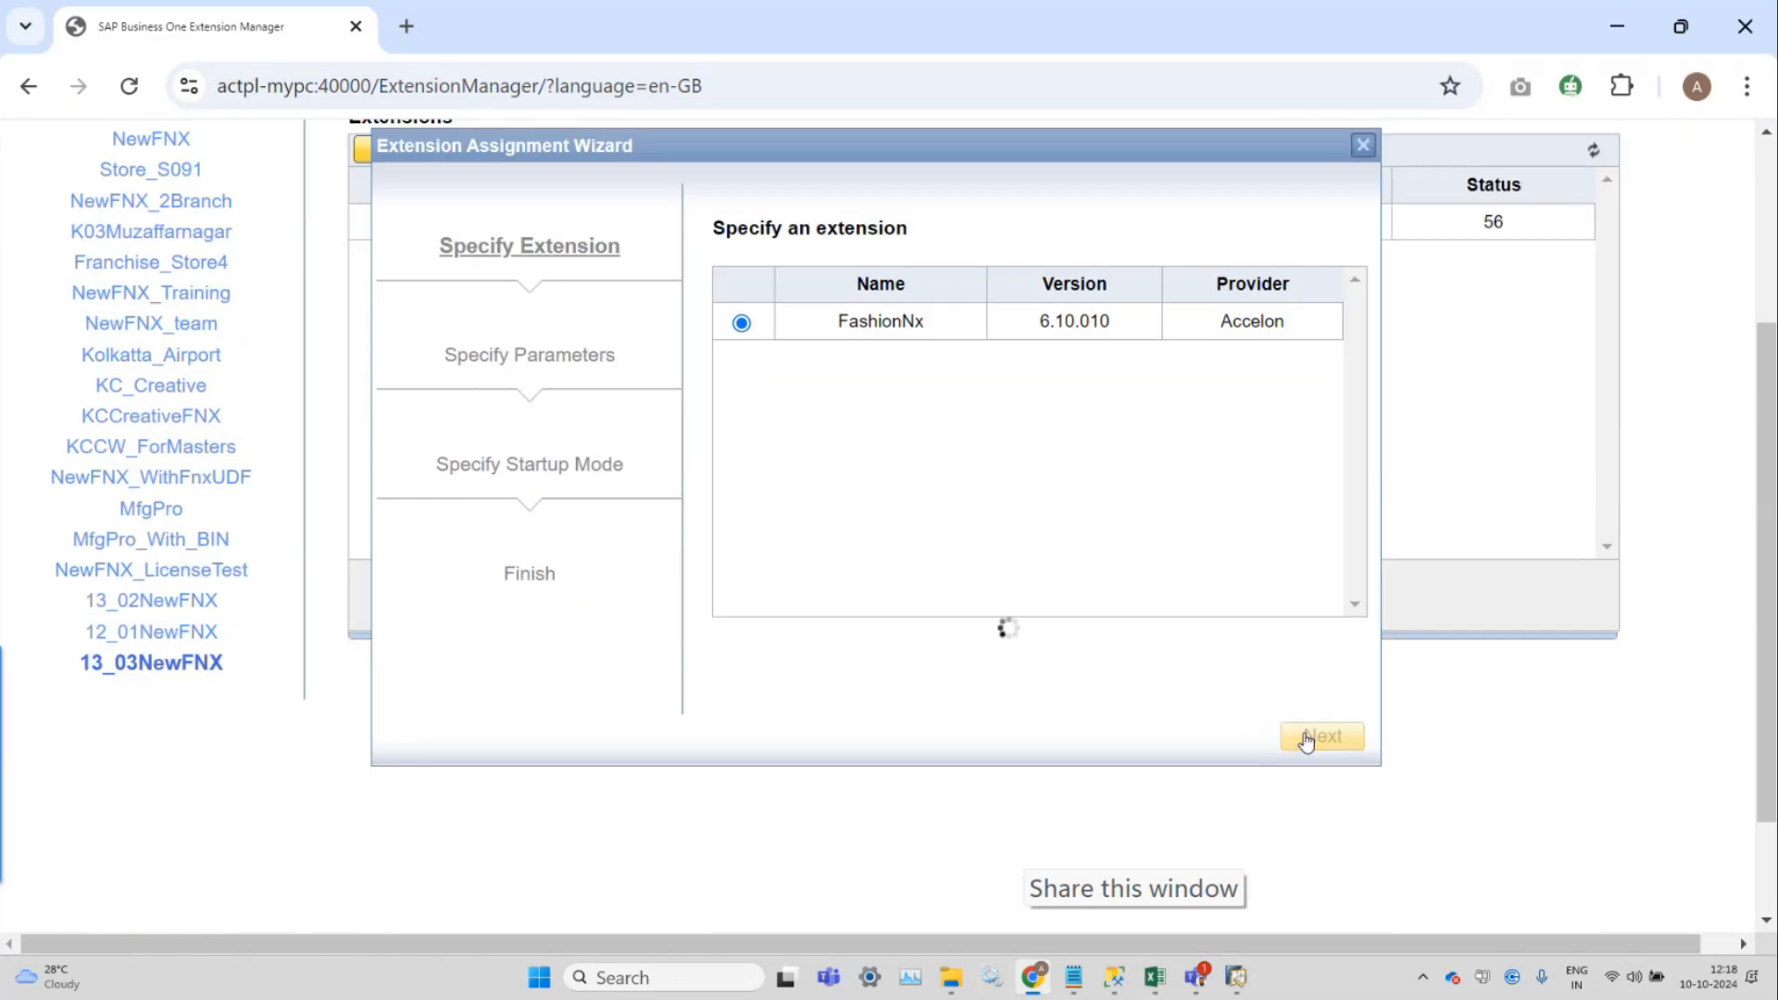
pyautogui.click(1315, 736)
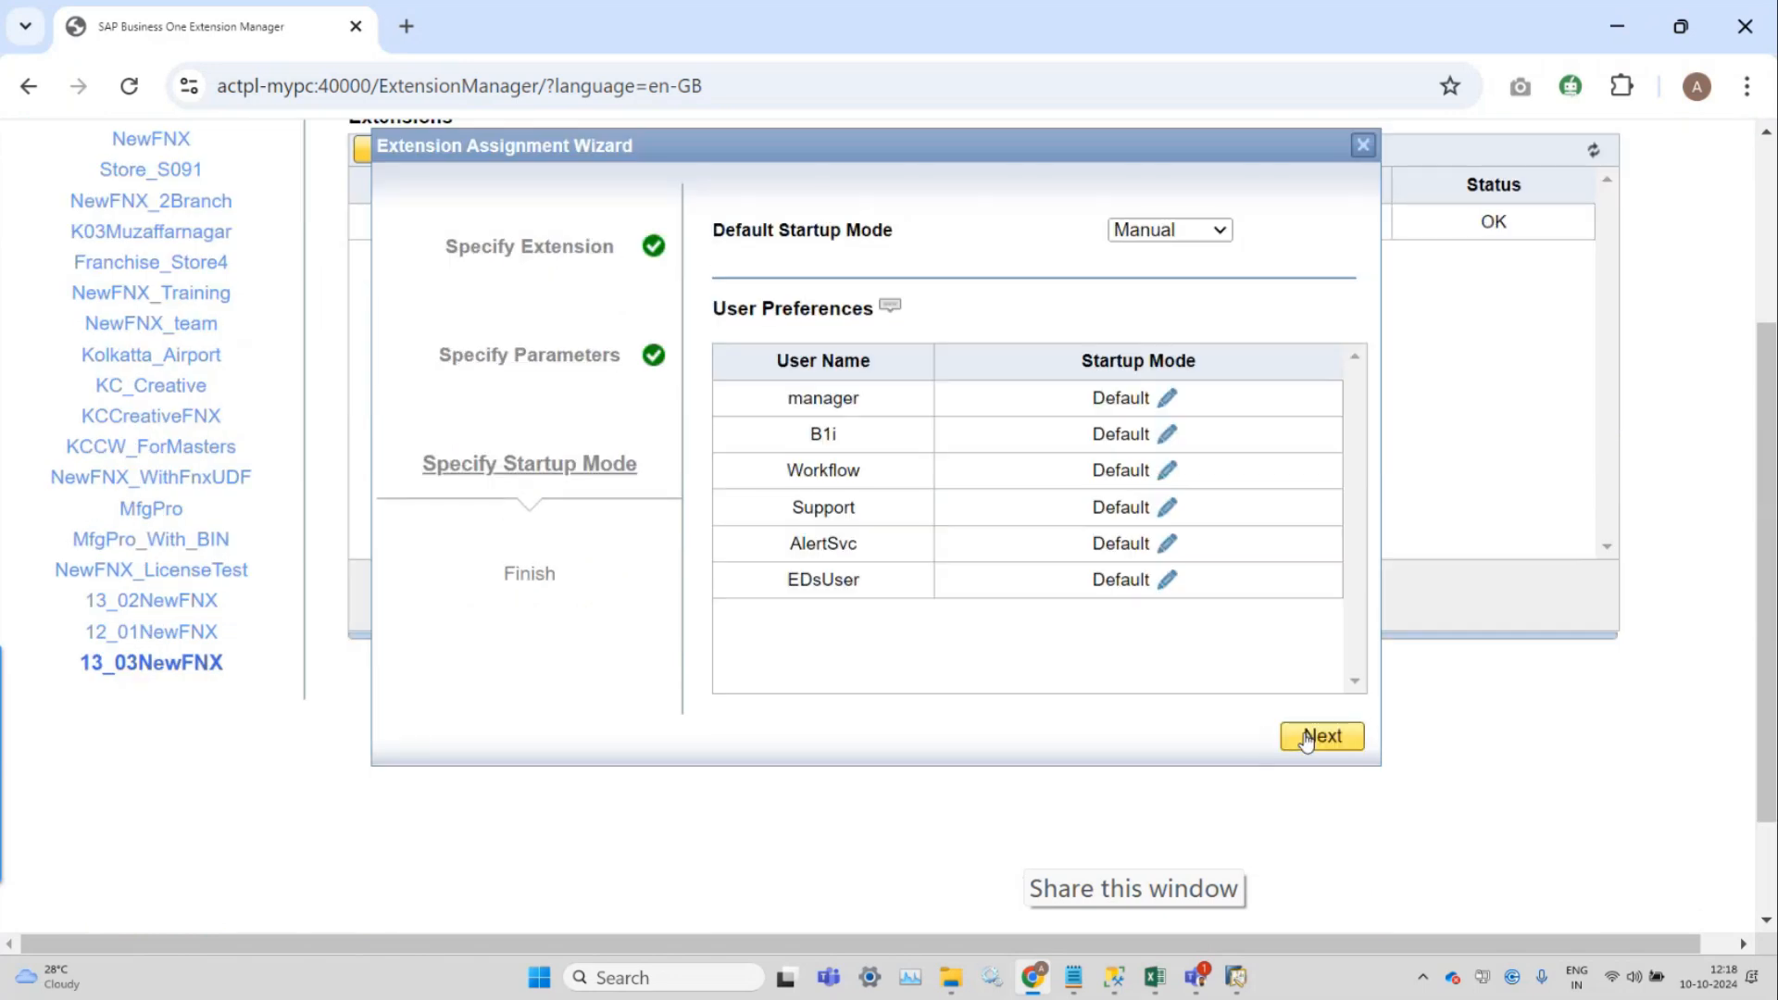
pyautogui.click(1170, 230)
pyautogui.click(1174, 262)
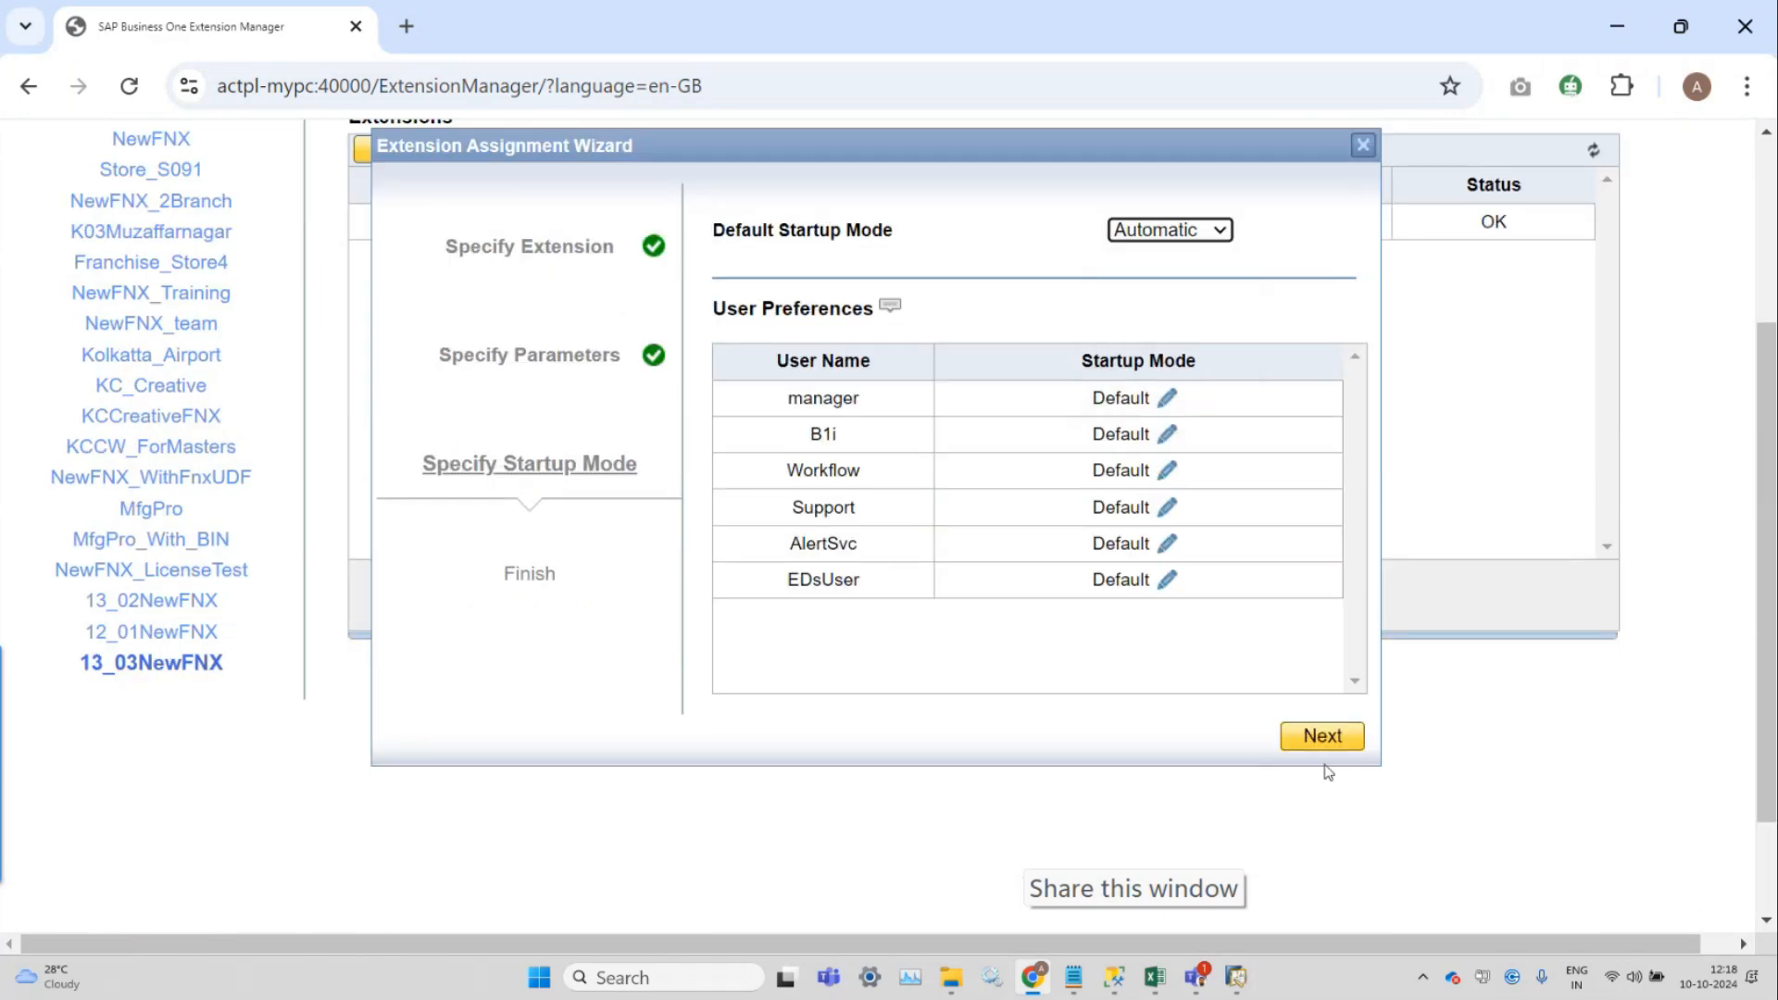
pyautogui.click(1321, 738)
pyautogui.click(1322, 738)
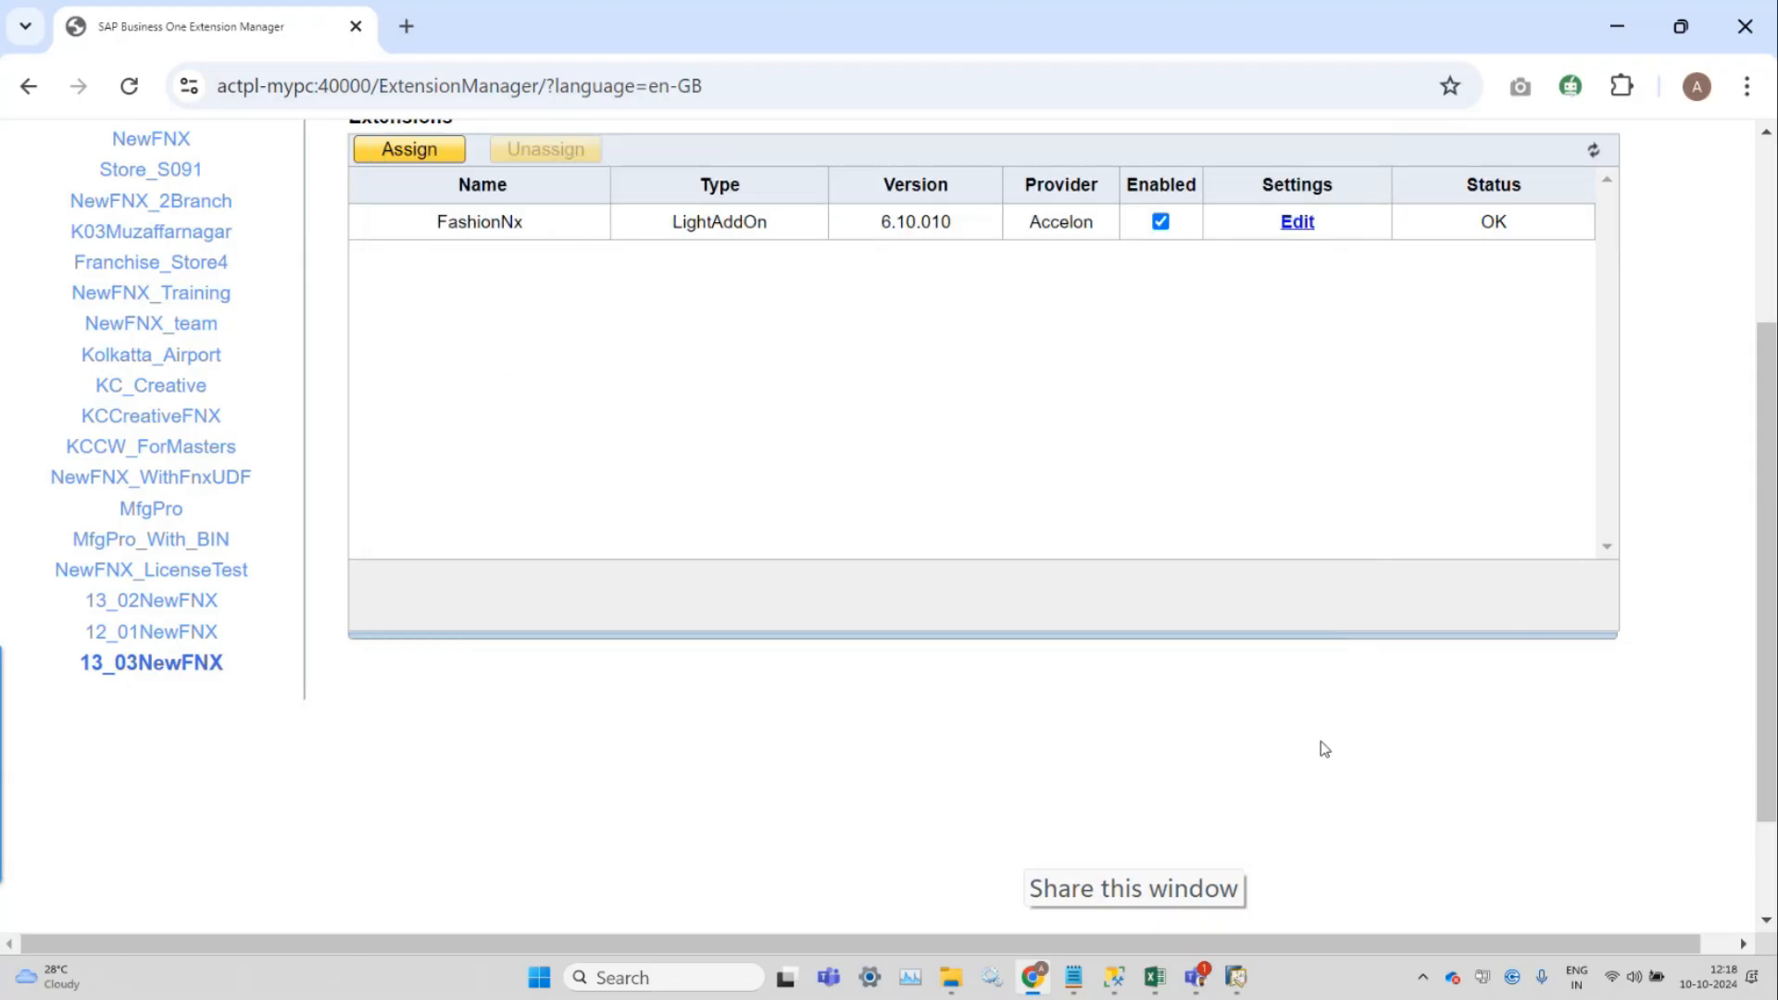
pyautogui.moveTo(1242, 976)
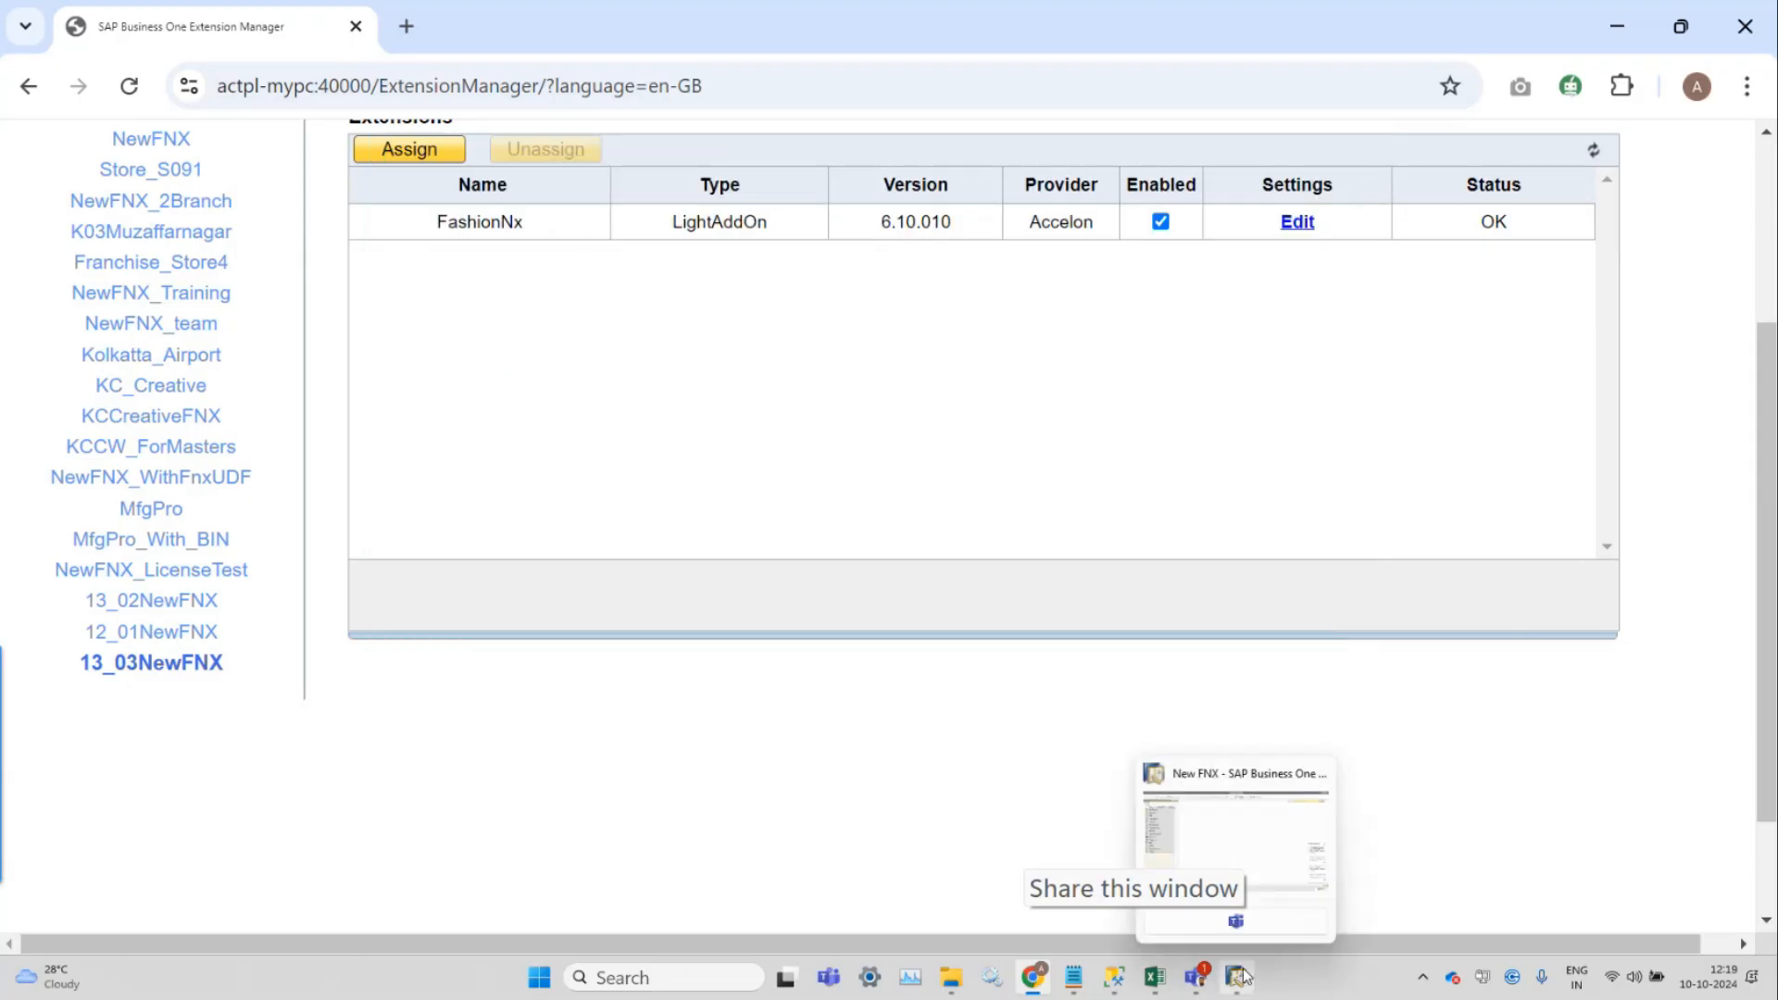
pyautogui.click(1238, 857)
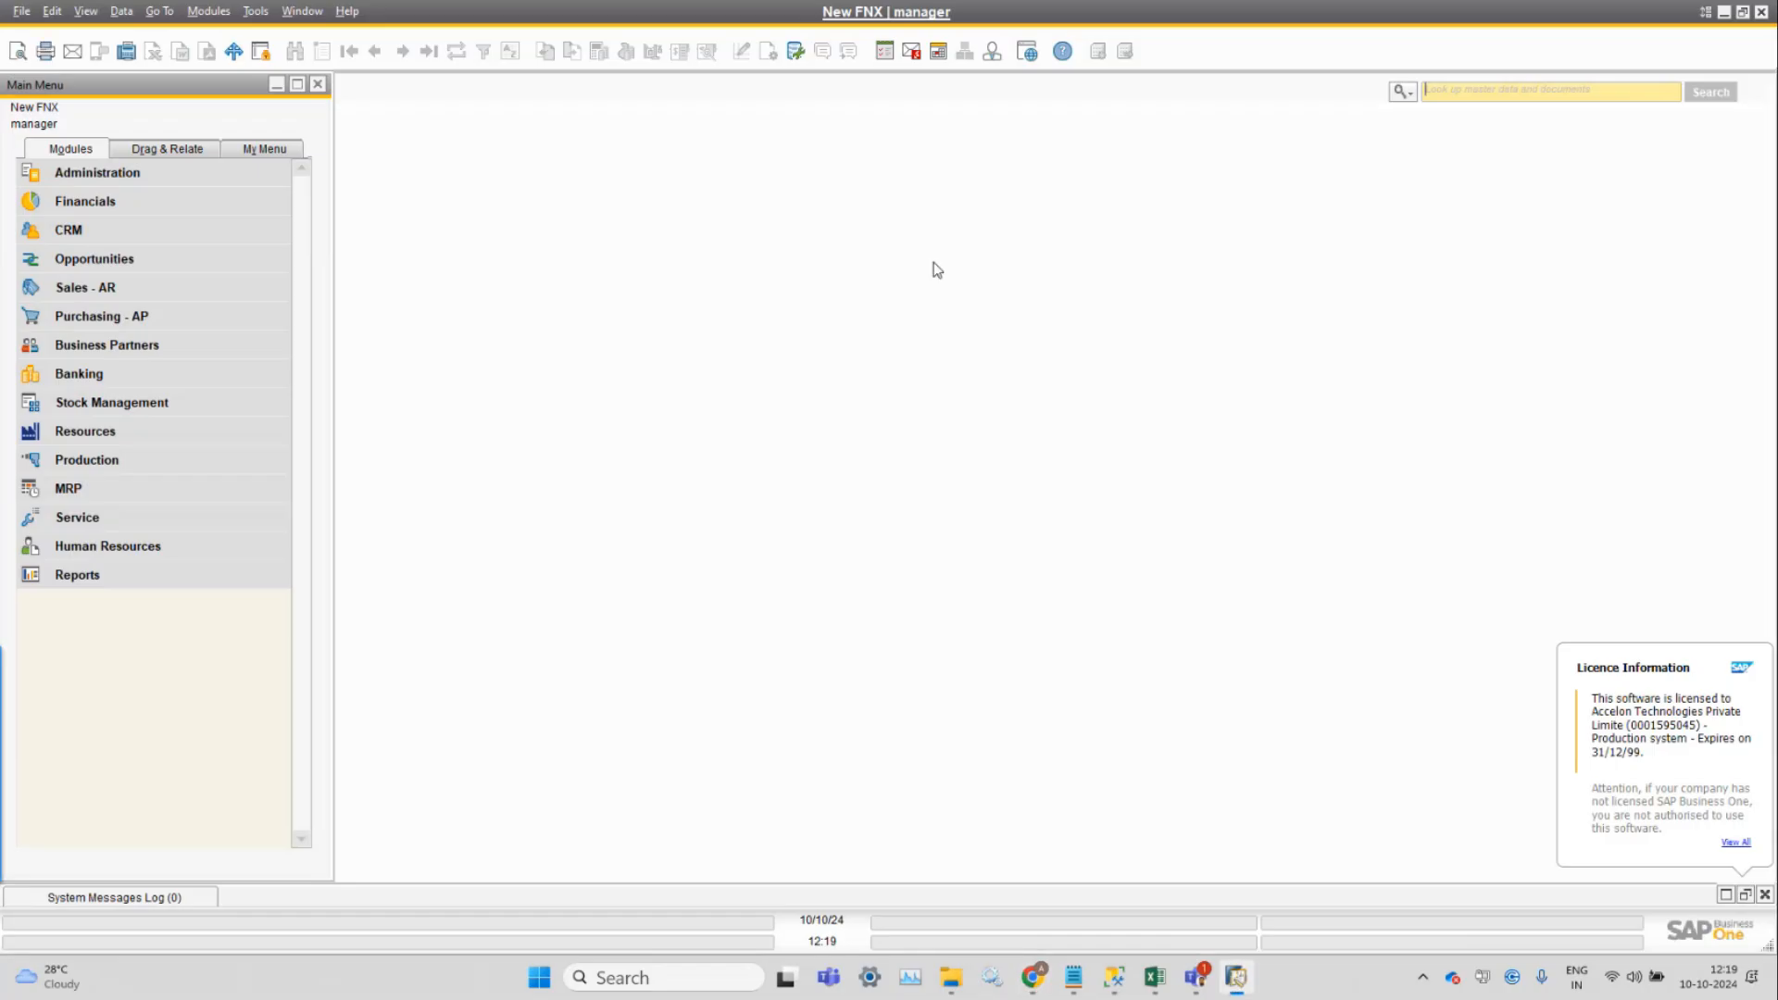
# Log back in as manager and accept the FashionNx metadata upgrade so tables and fields are created.
pyautogui.click(867, 15)
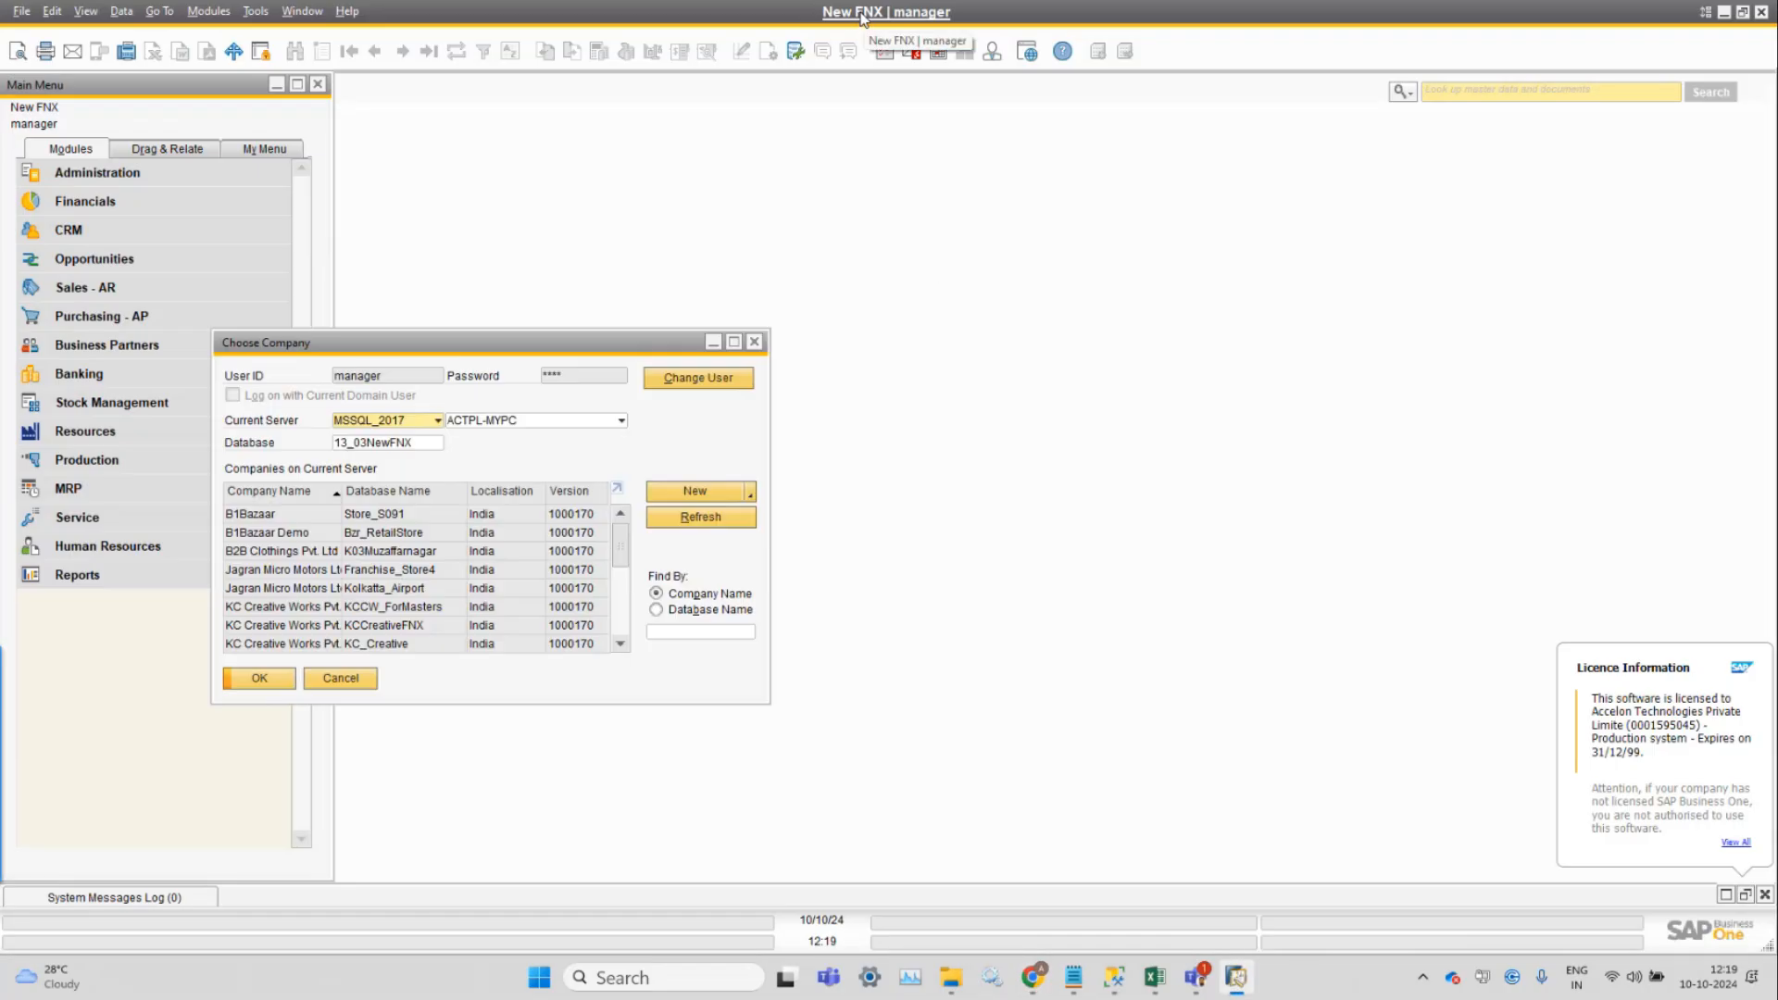
pyautogui.click(685, 373)
pyautogui.write('manager')
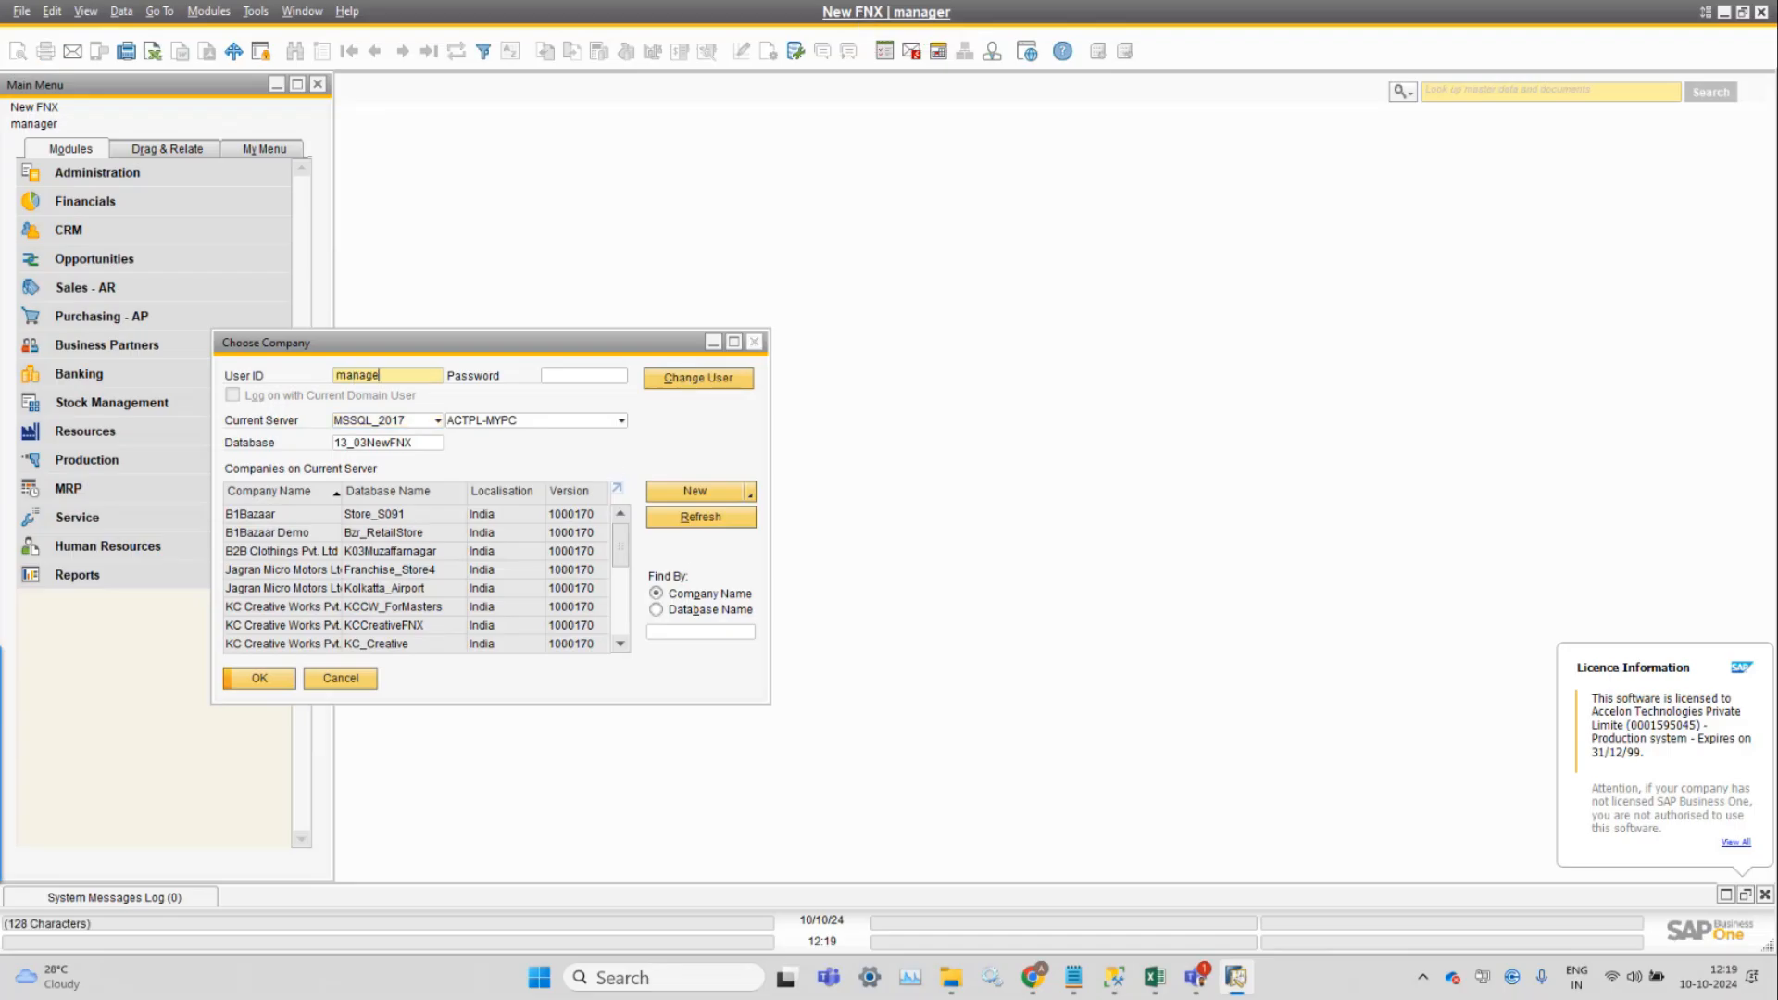
pyautogui.press('Tab')
pyautogui.write('********')
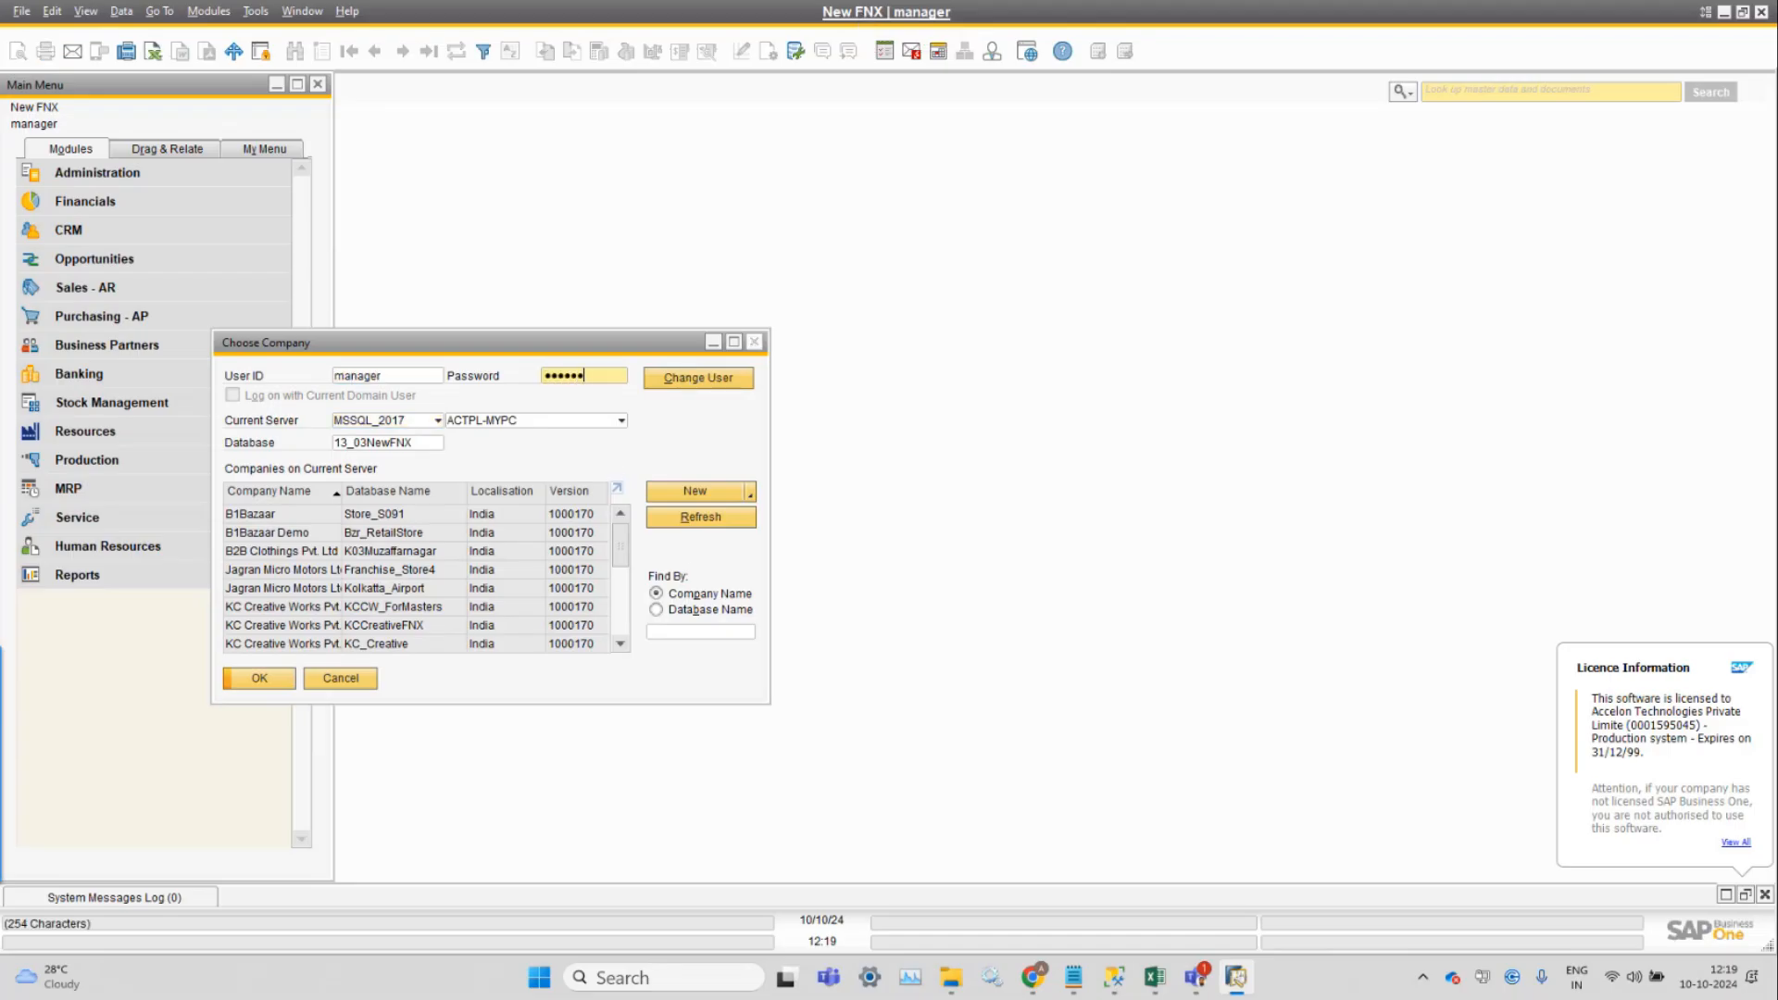
pyautogui.click(263, 683)
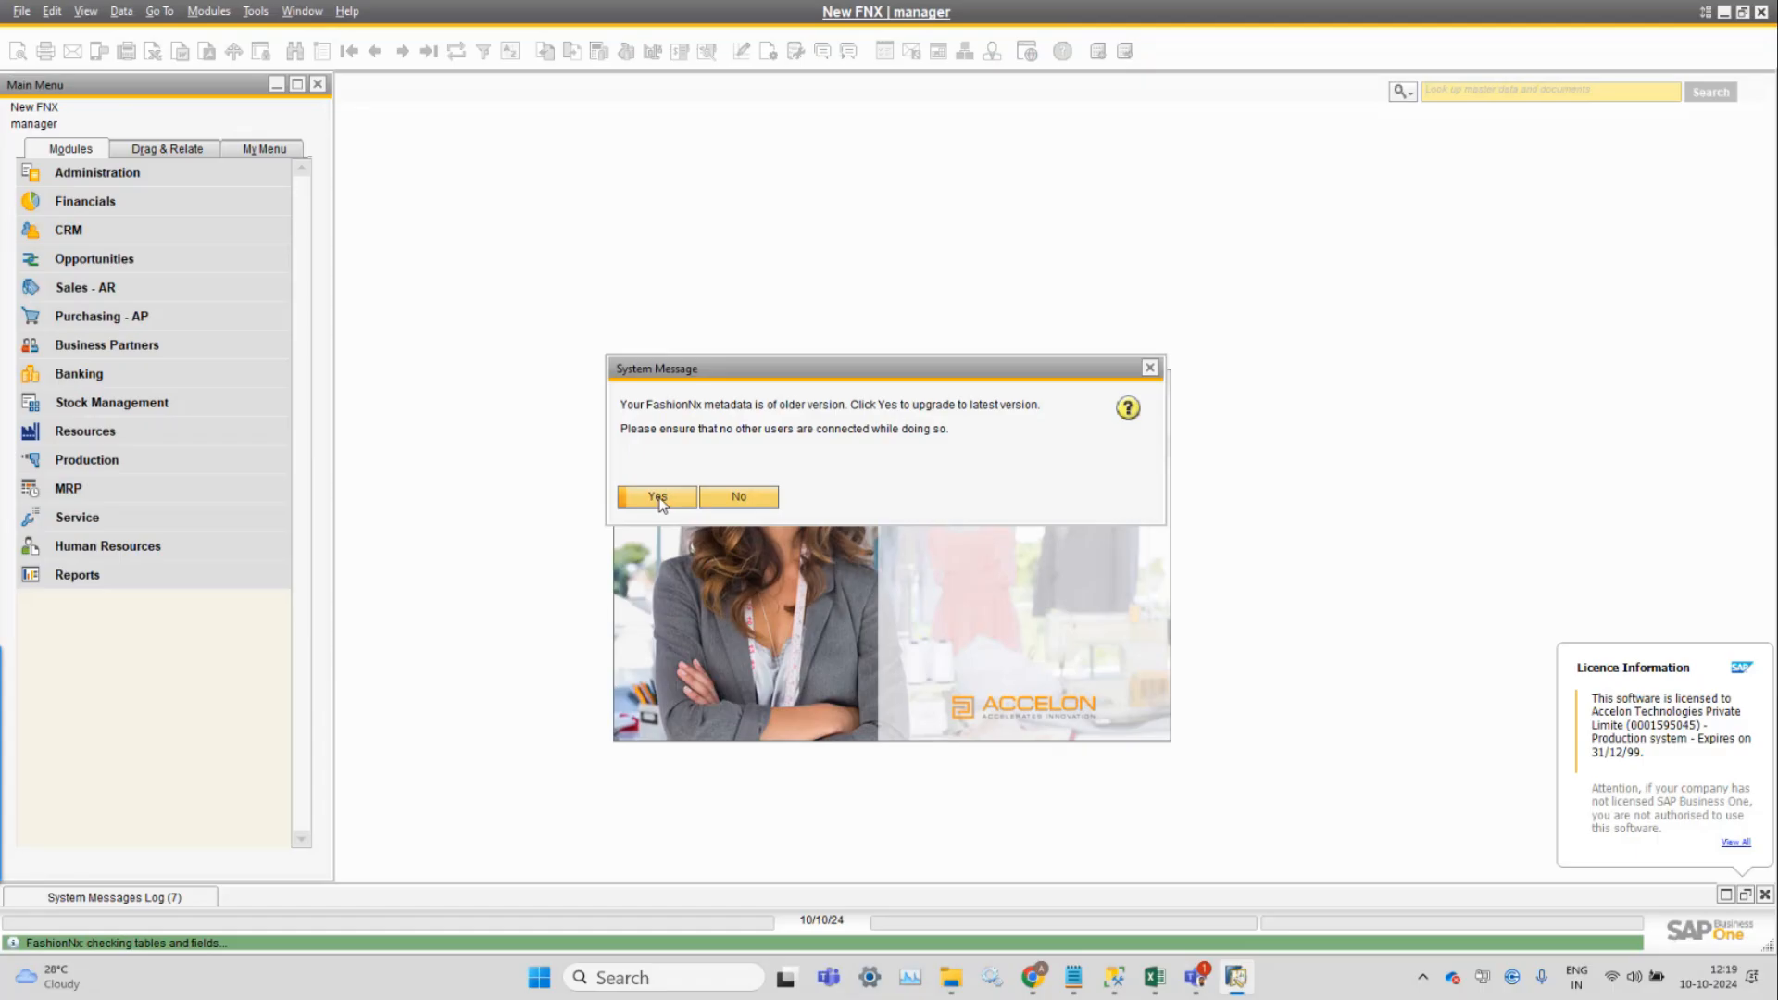
pyautogui.click(657, 498)
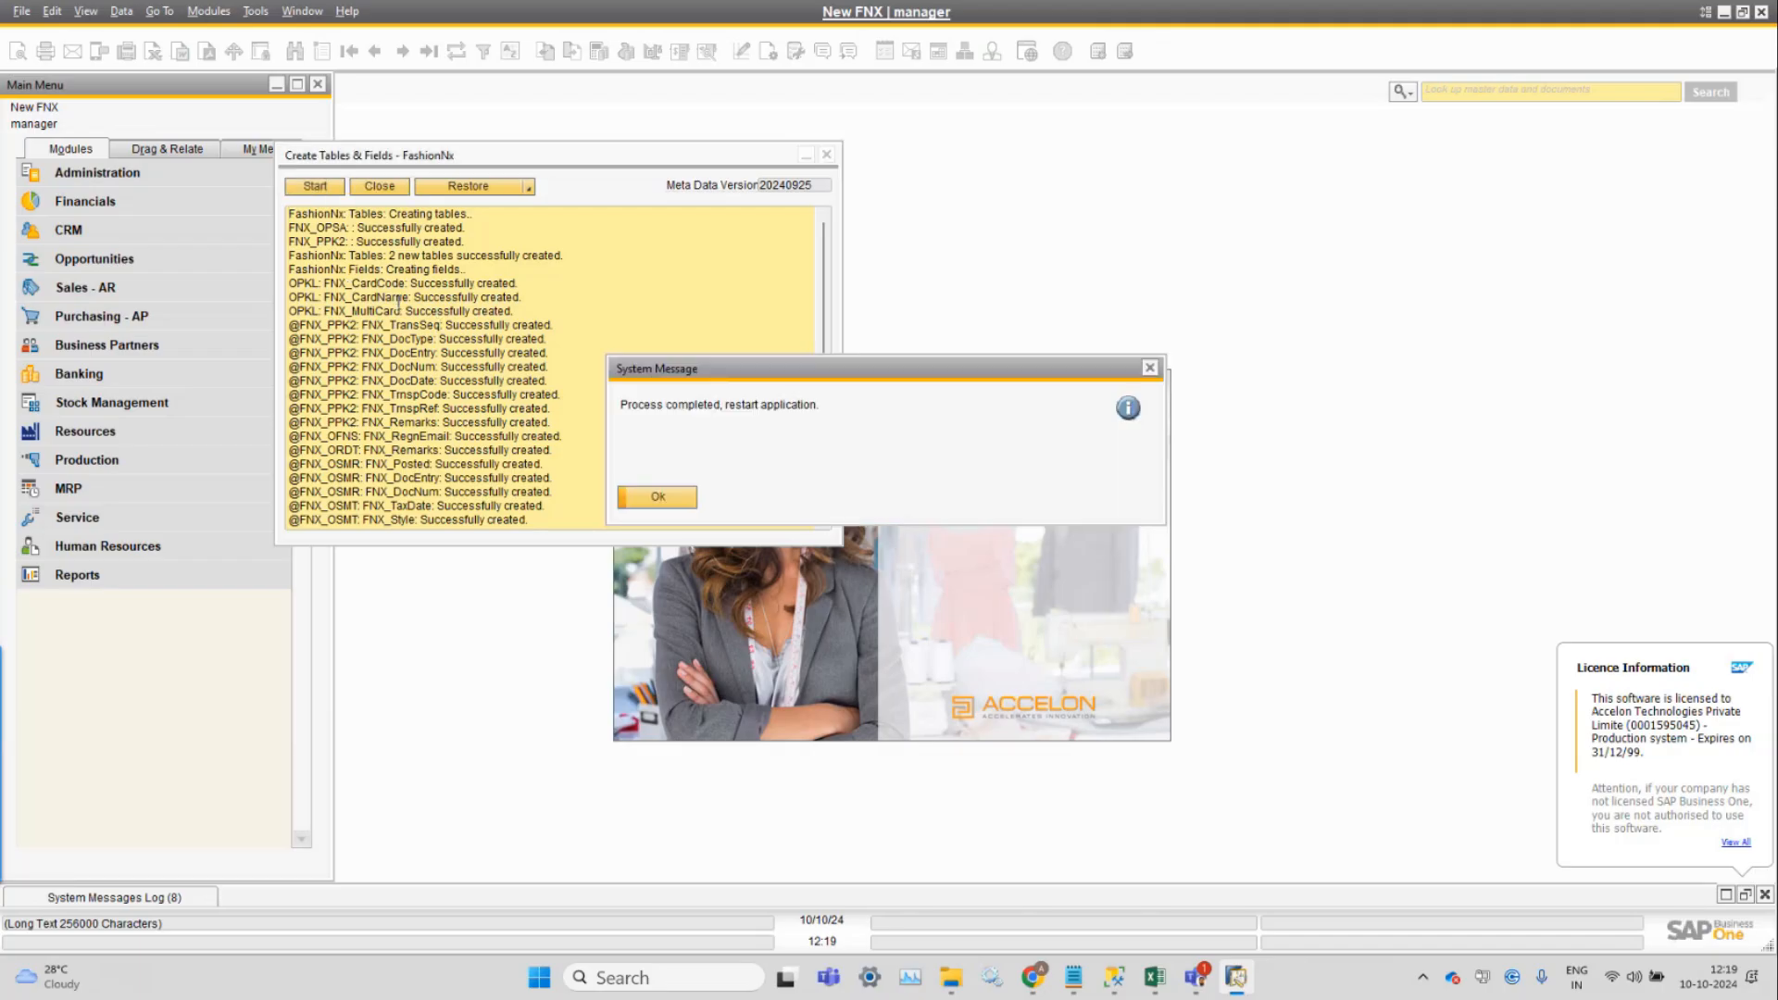
pyautogui.scroll(-5, 398, 303)
# Review the creation log, acknowledge Process completed, and accept the database-modified reload.
pyautogui.scroll(5, 398, 303)
pyautogui.scroll(-10, 381, 242)
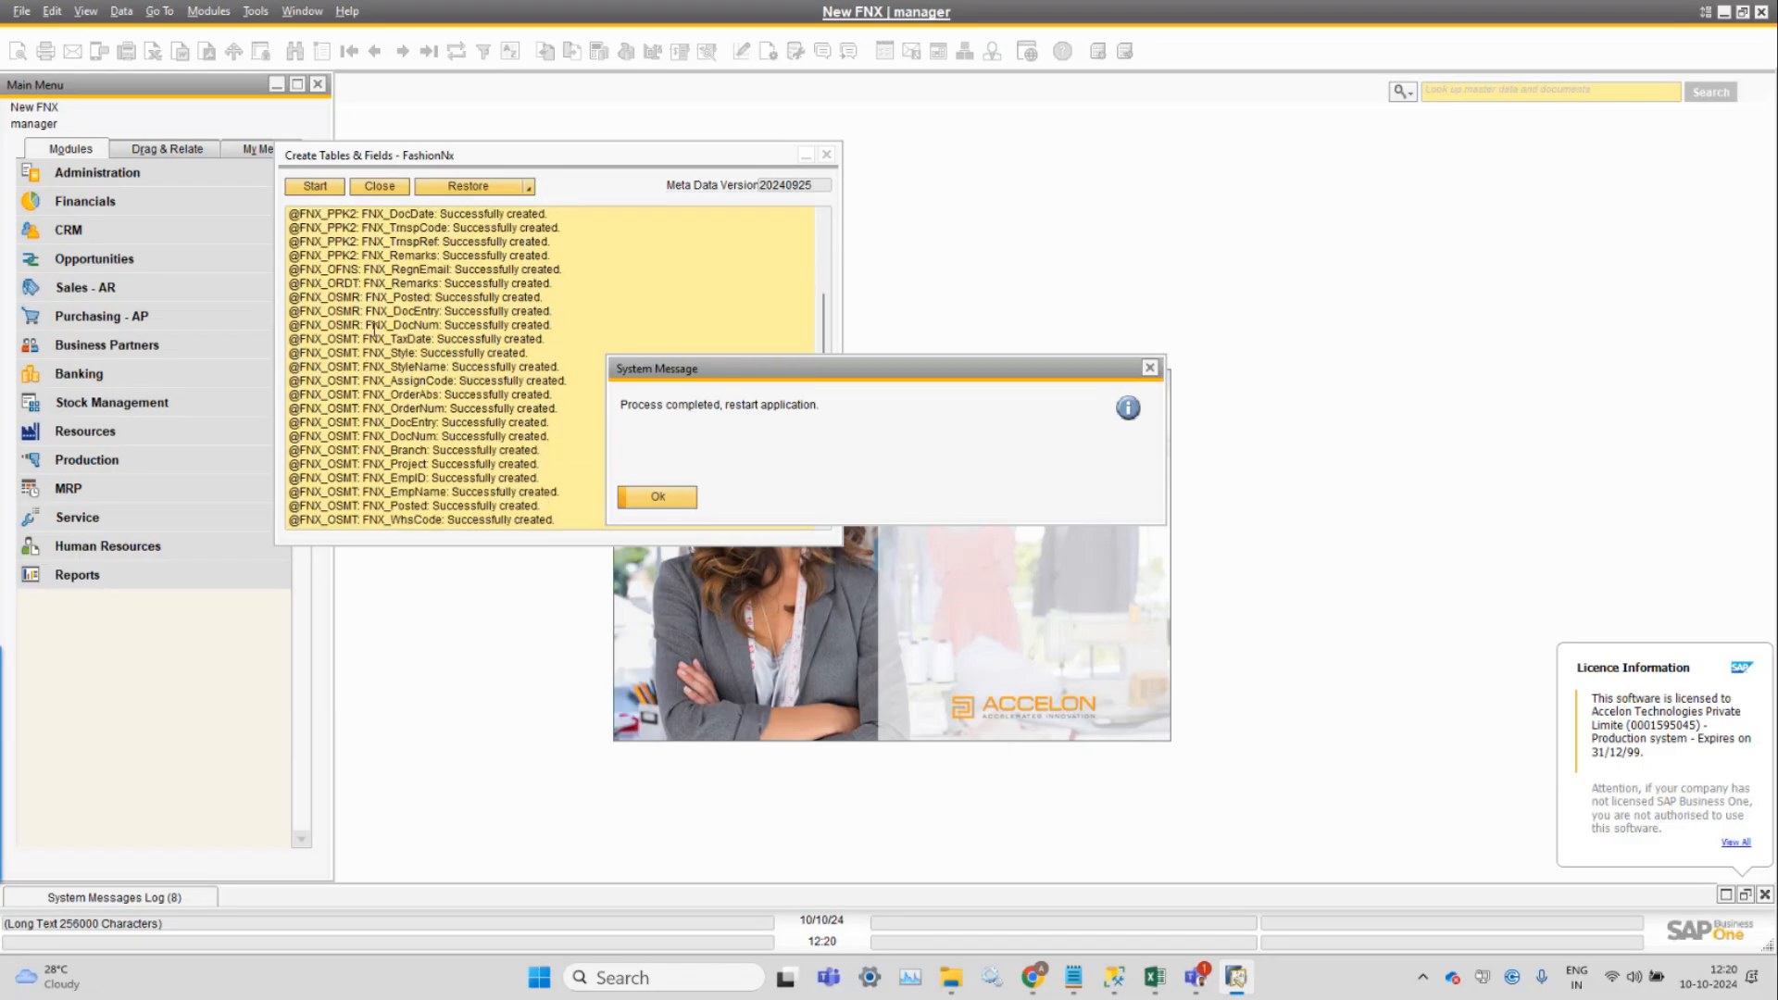
pyautogui.scroll(8, 384, 381)
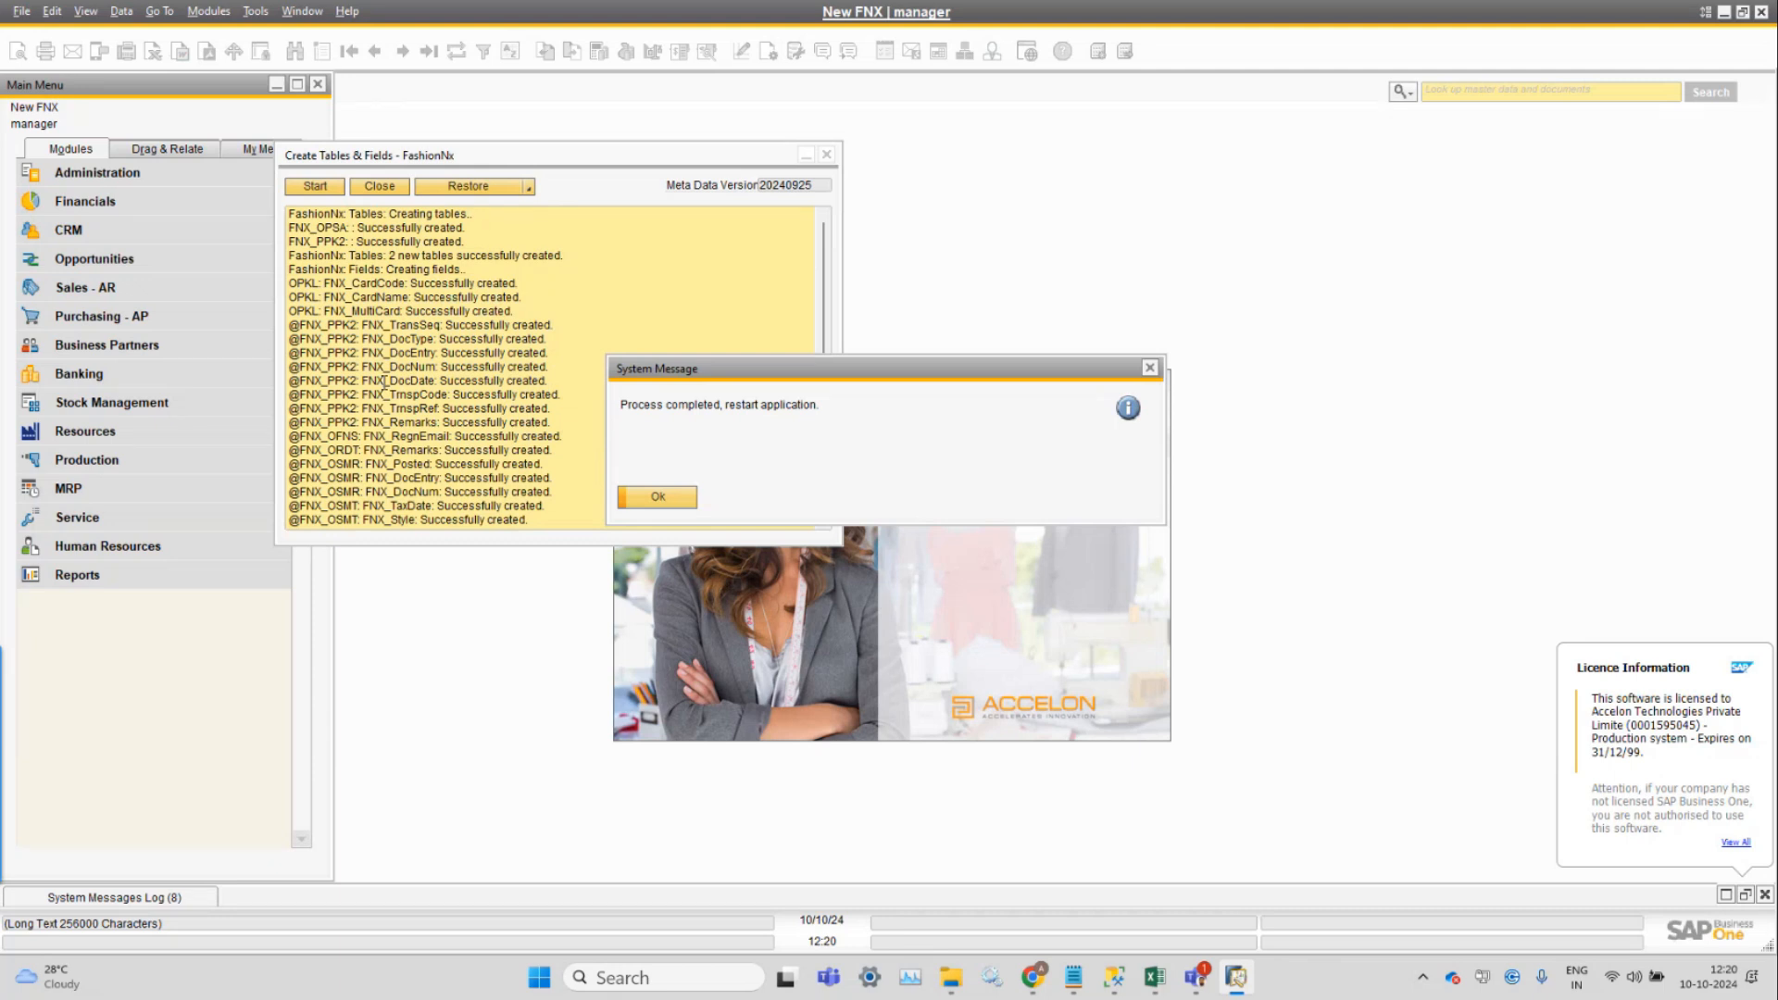
pyautogui.click(673, 507)
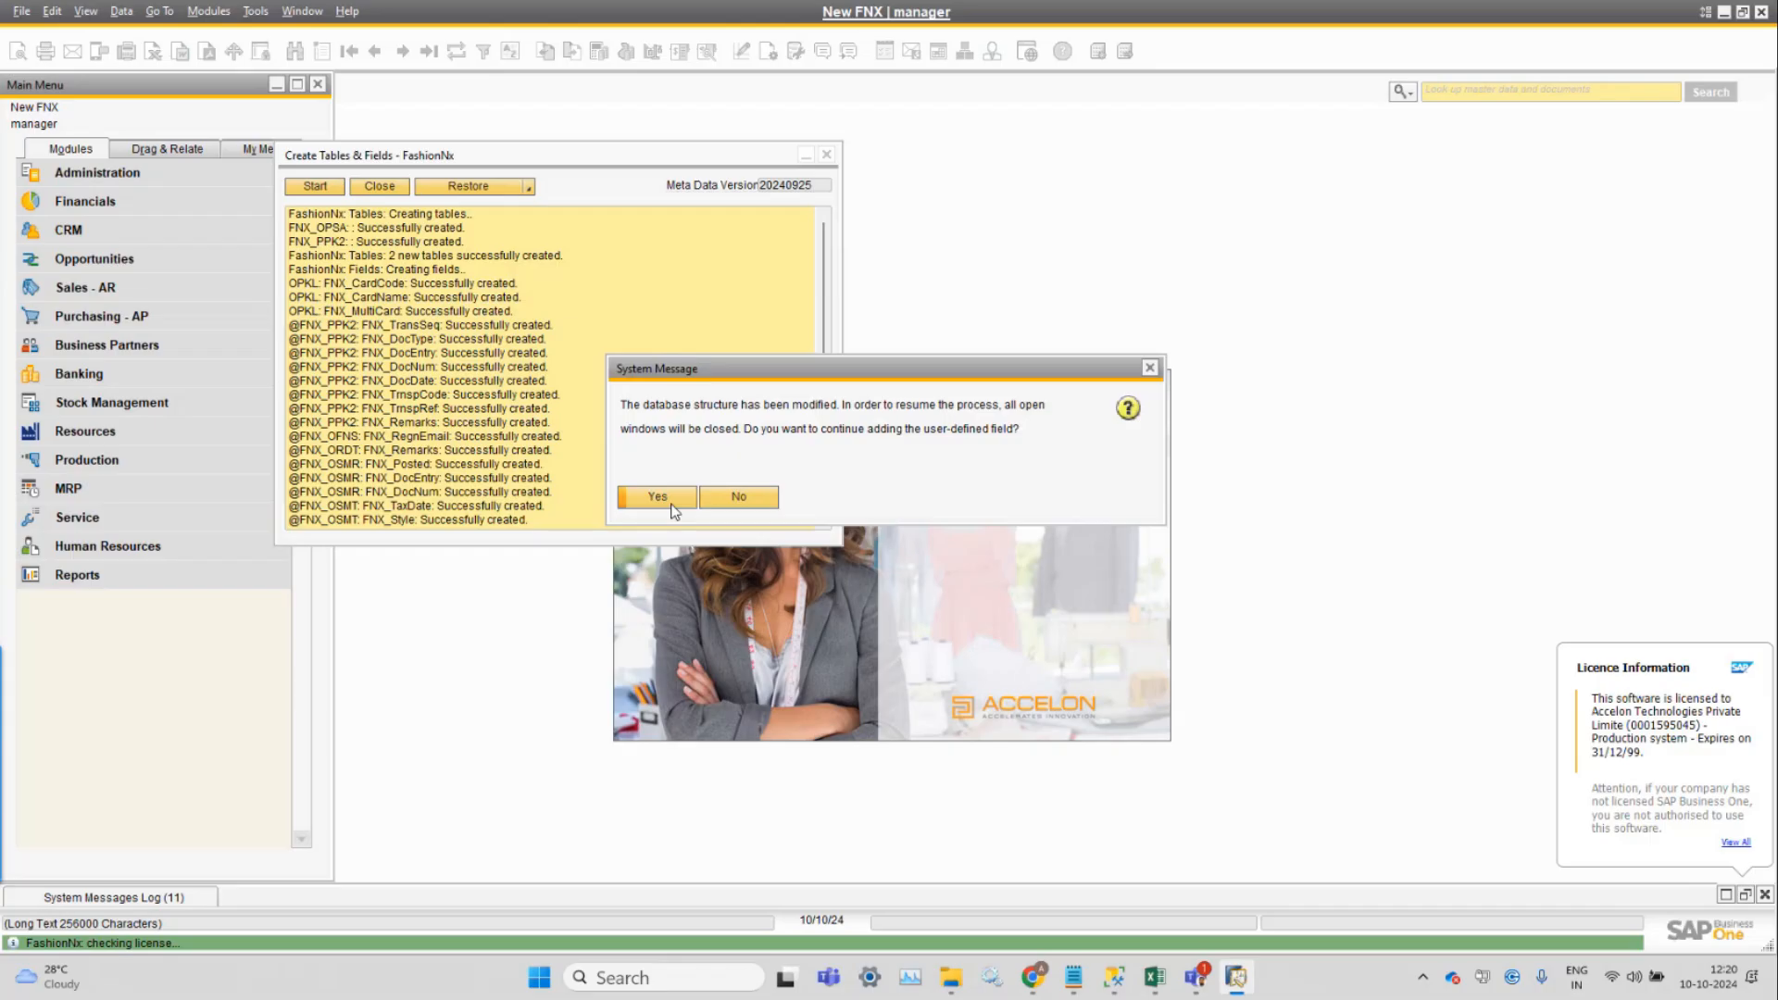
pyautogui.click(672, 504)
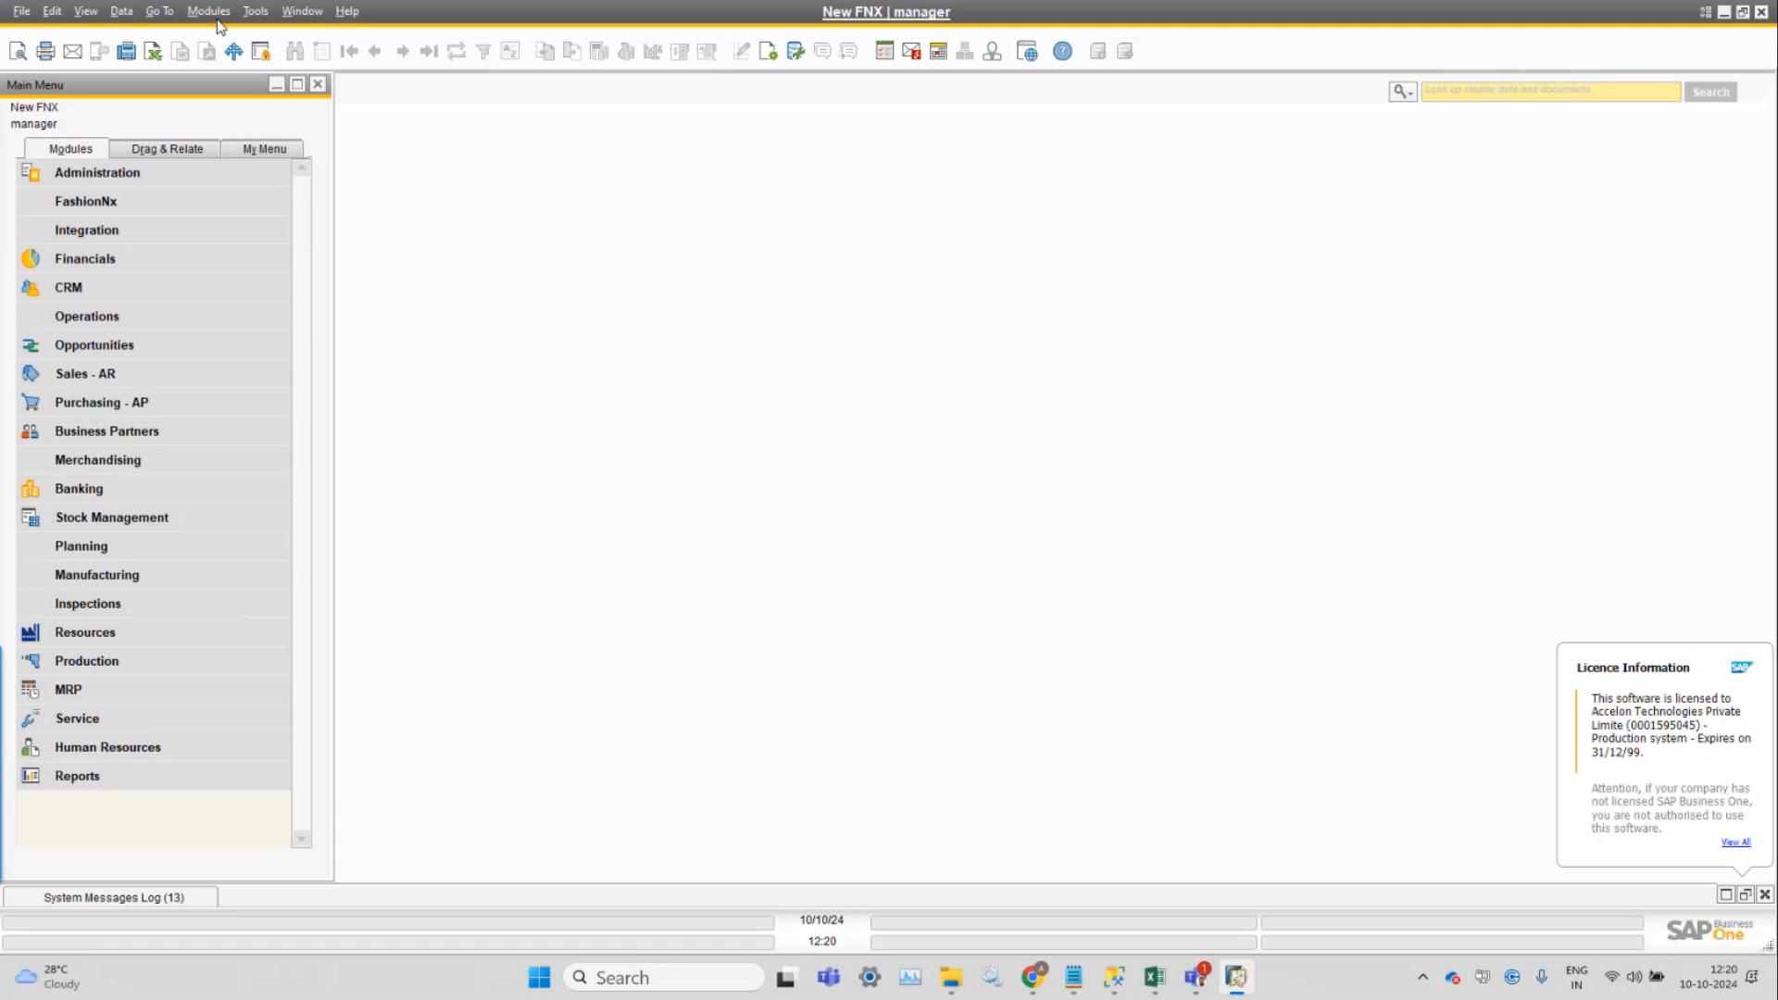
# Try opening Modules > Merchandising > Style Master Data, which is refused without a license.
pyautogui.click(215, 15)
pyautogui.moveTo(271, 62)
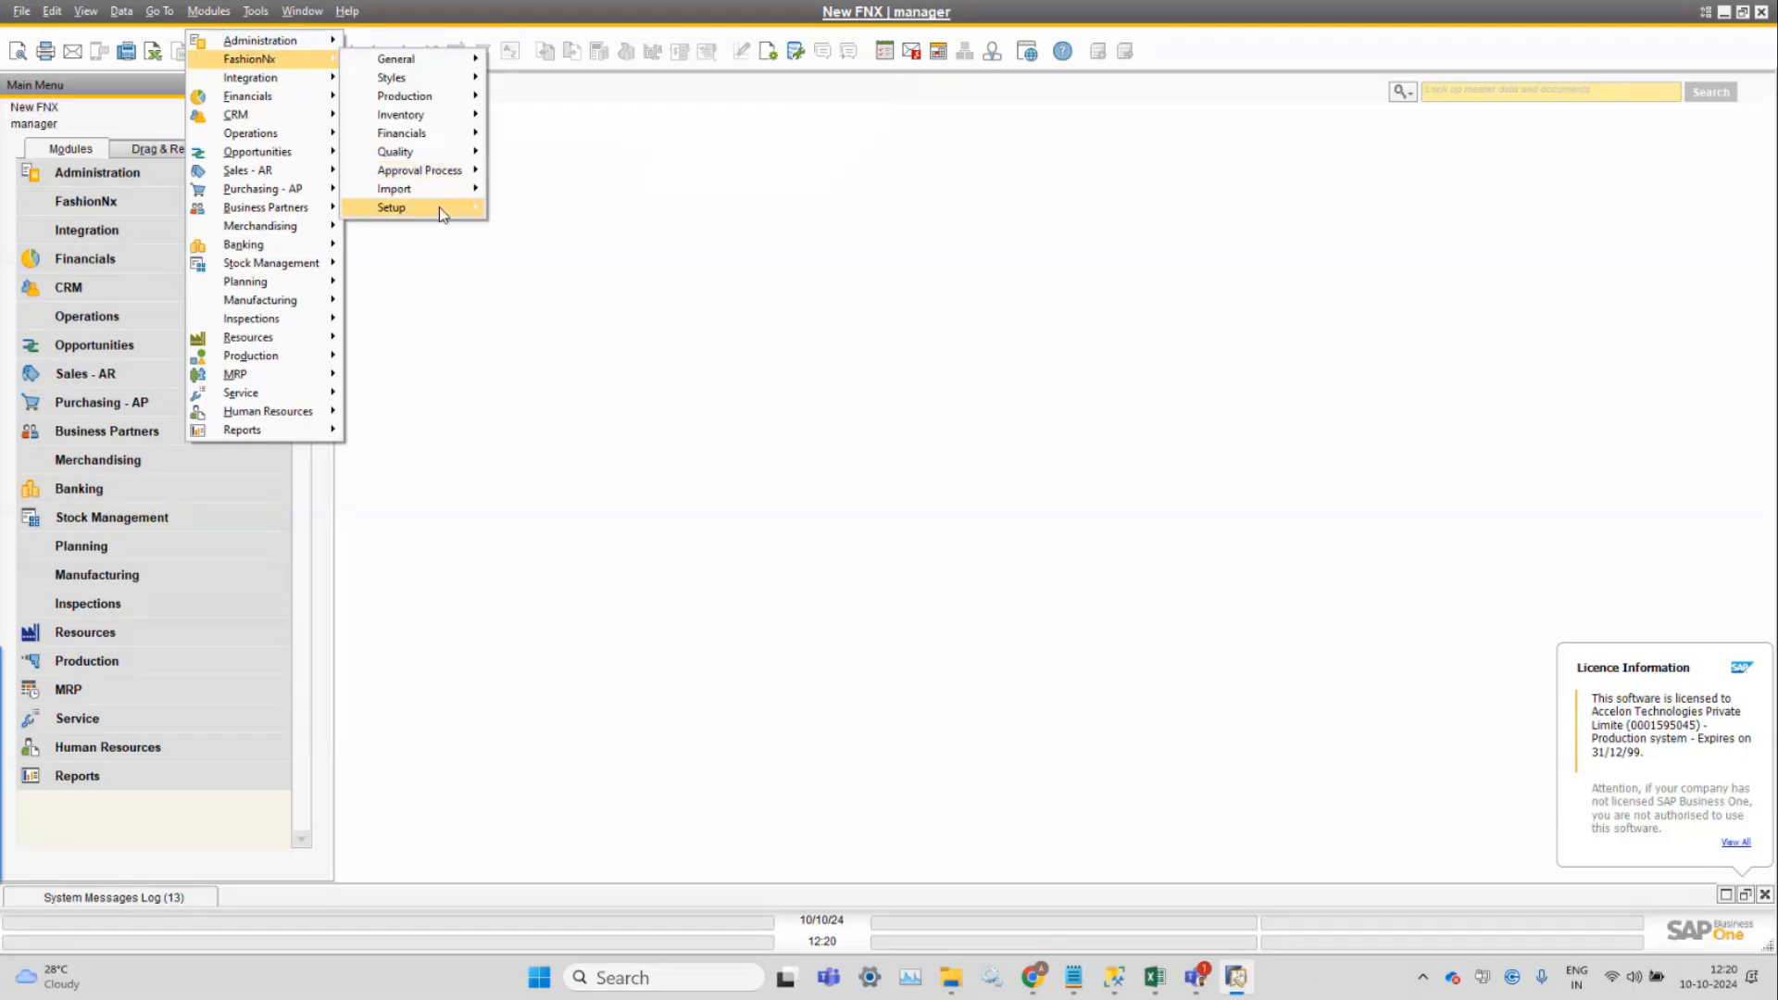
pyautogui.moveTo(269, 226)
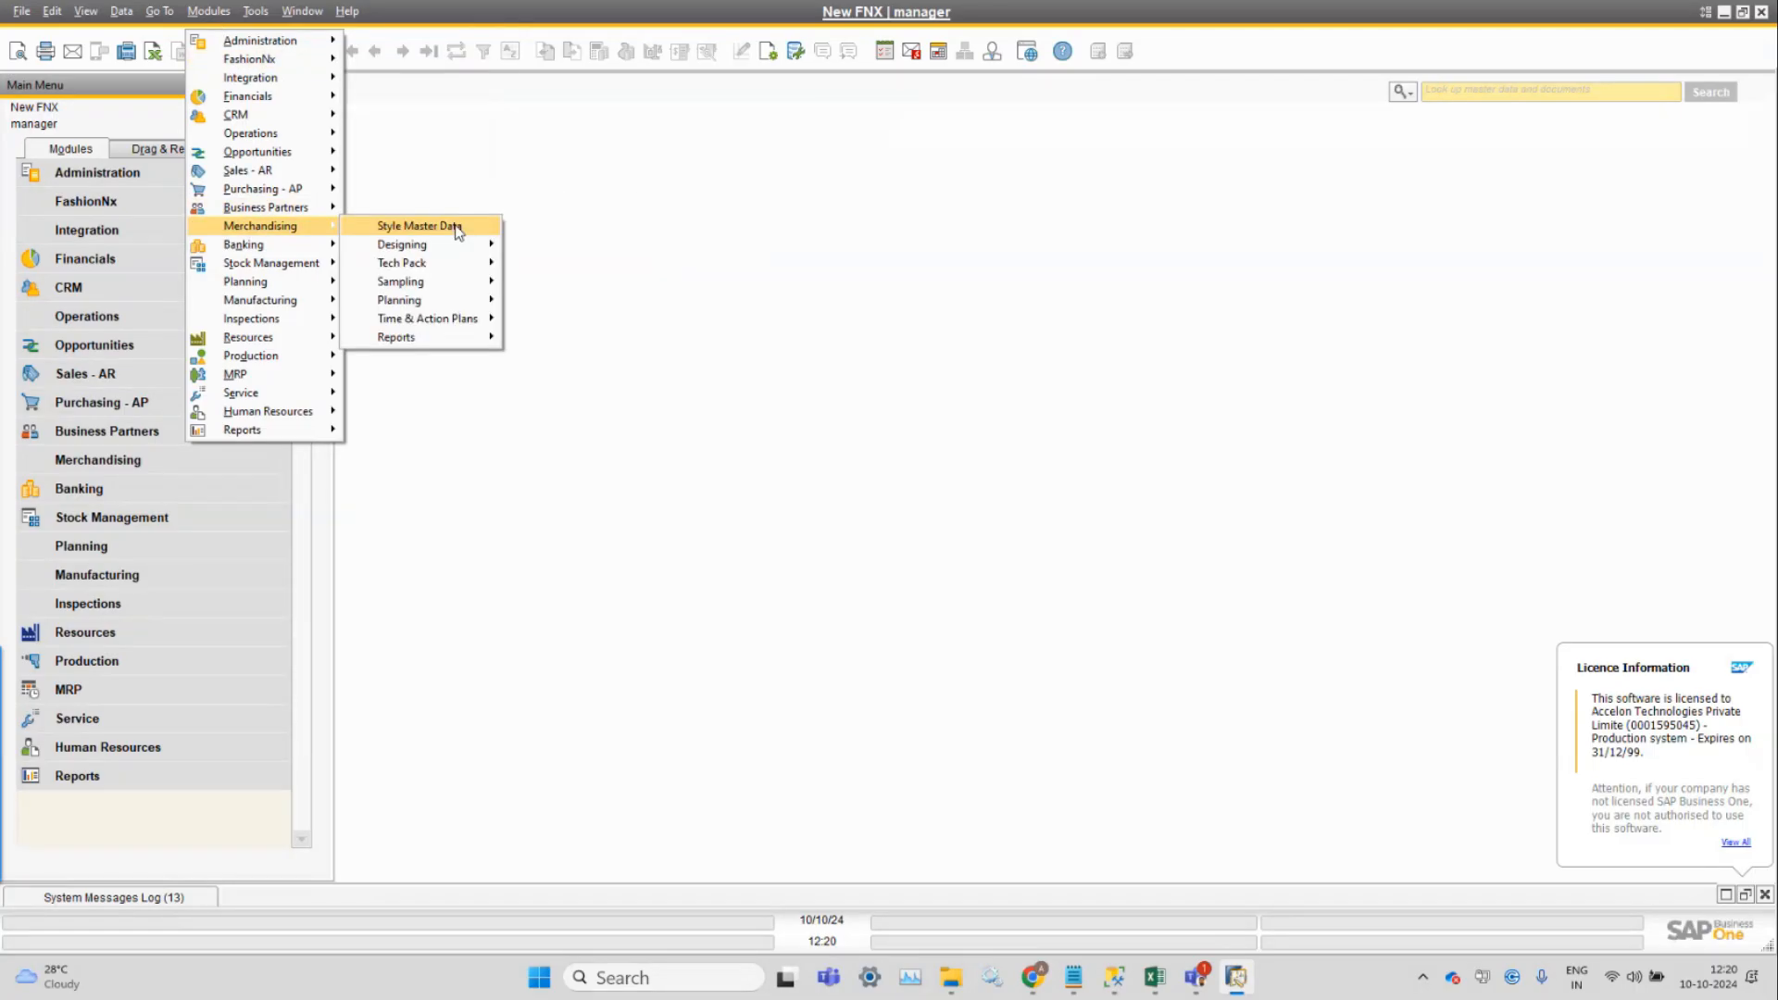
pyautogui.click(457, 229)
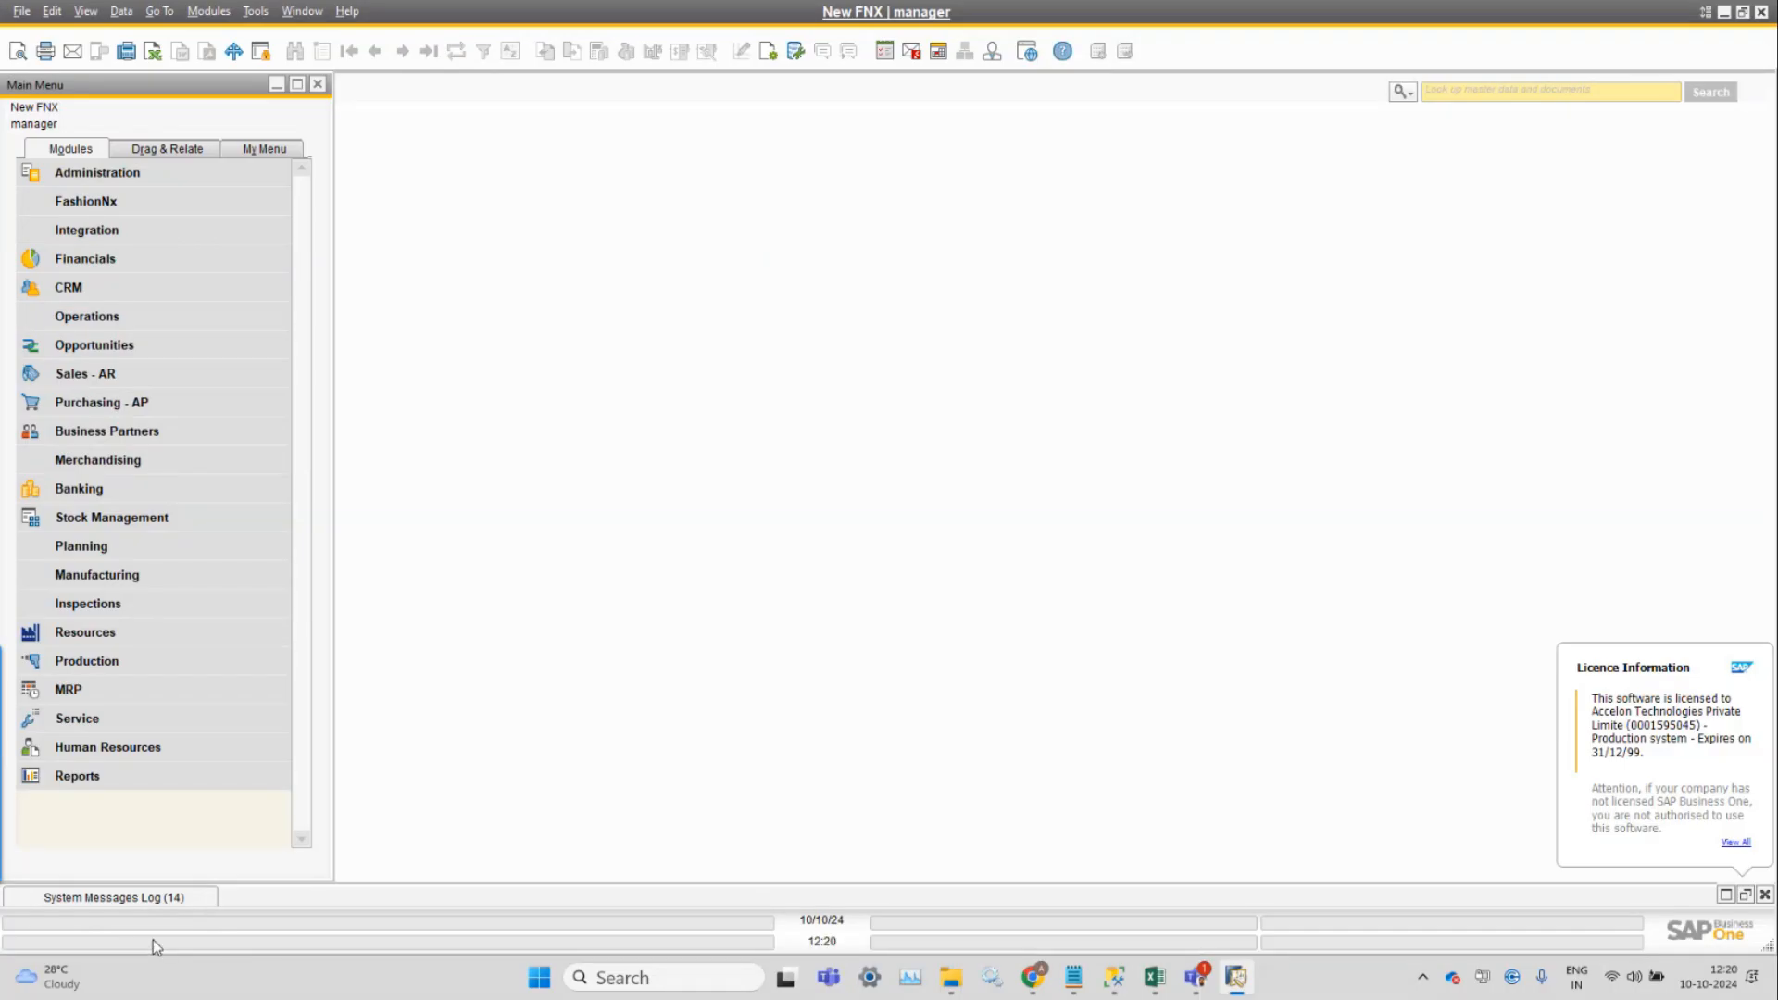
# Navigate to Modules > FashionNx > Setup > Licenses.
pyautogui.click(211, 12)
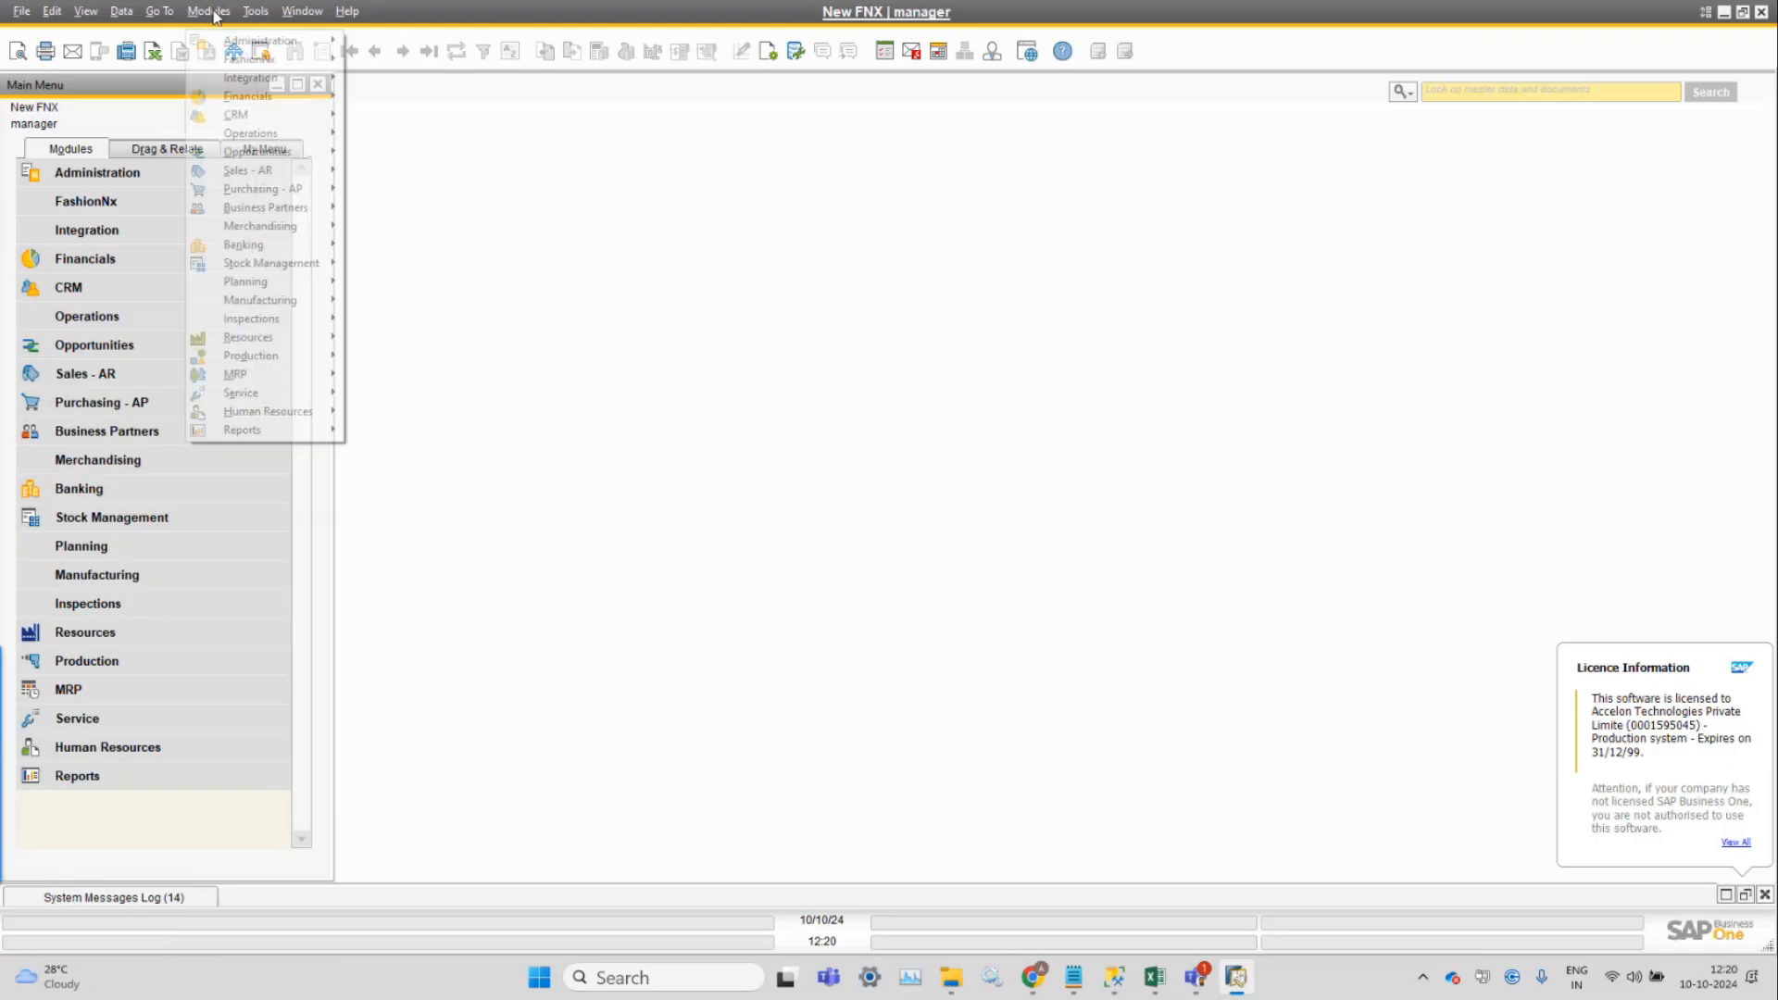
pyautogui.moveTo(270, 69)
pyautogui.moveTo(417, 206)
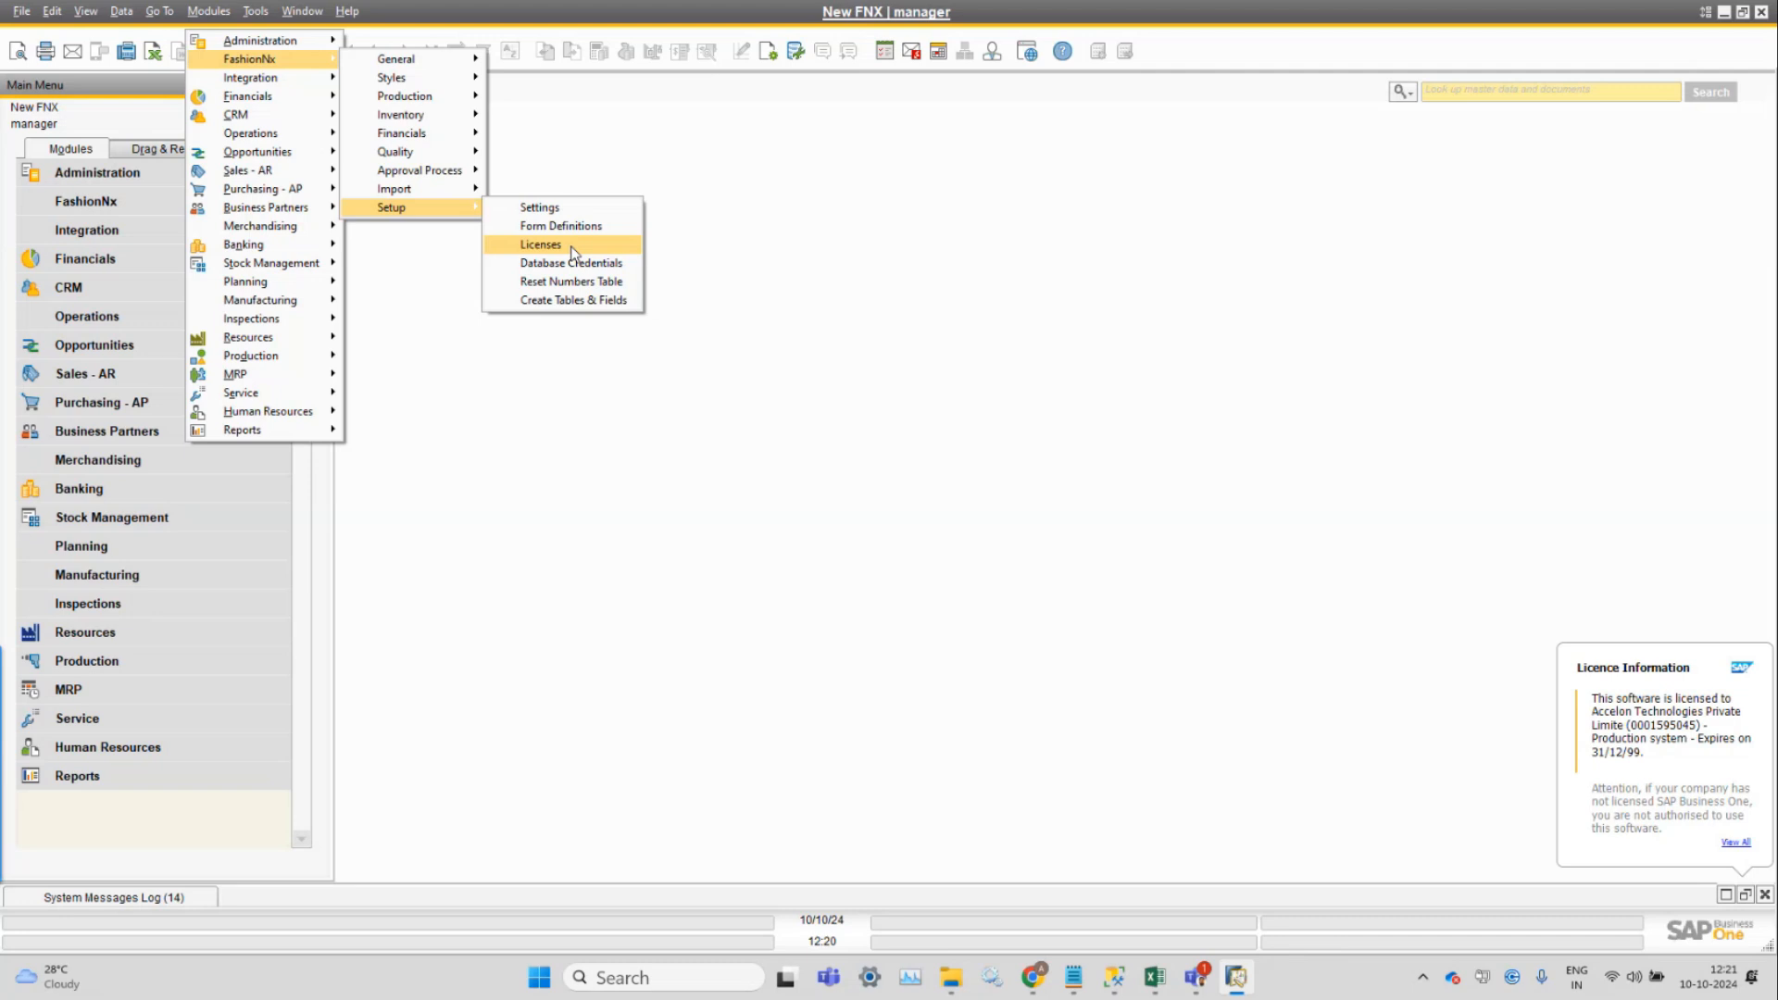
# In FashionNx license administration, enter the licensee e-mail, paste the activation key and activate.
pyautogui.click(572, 248)
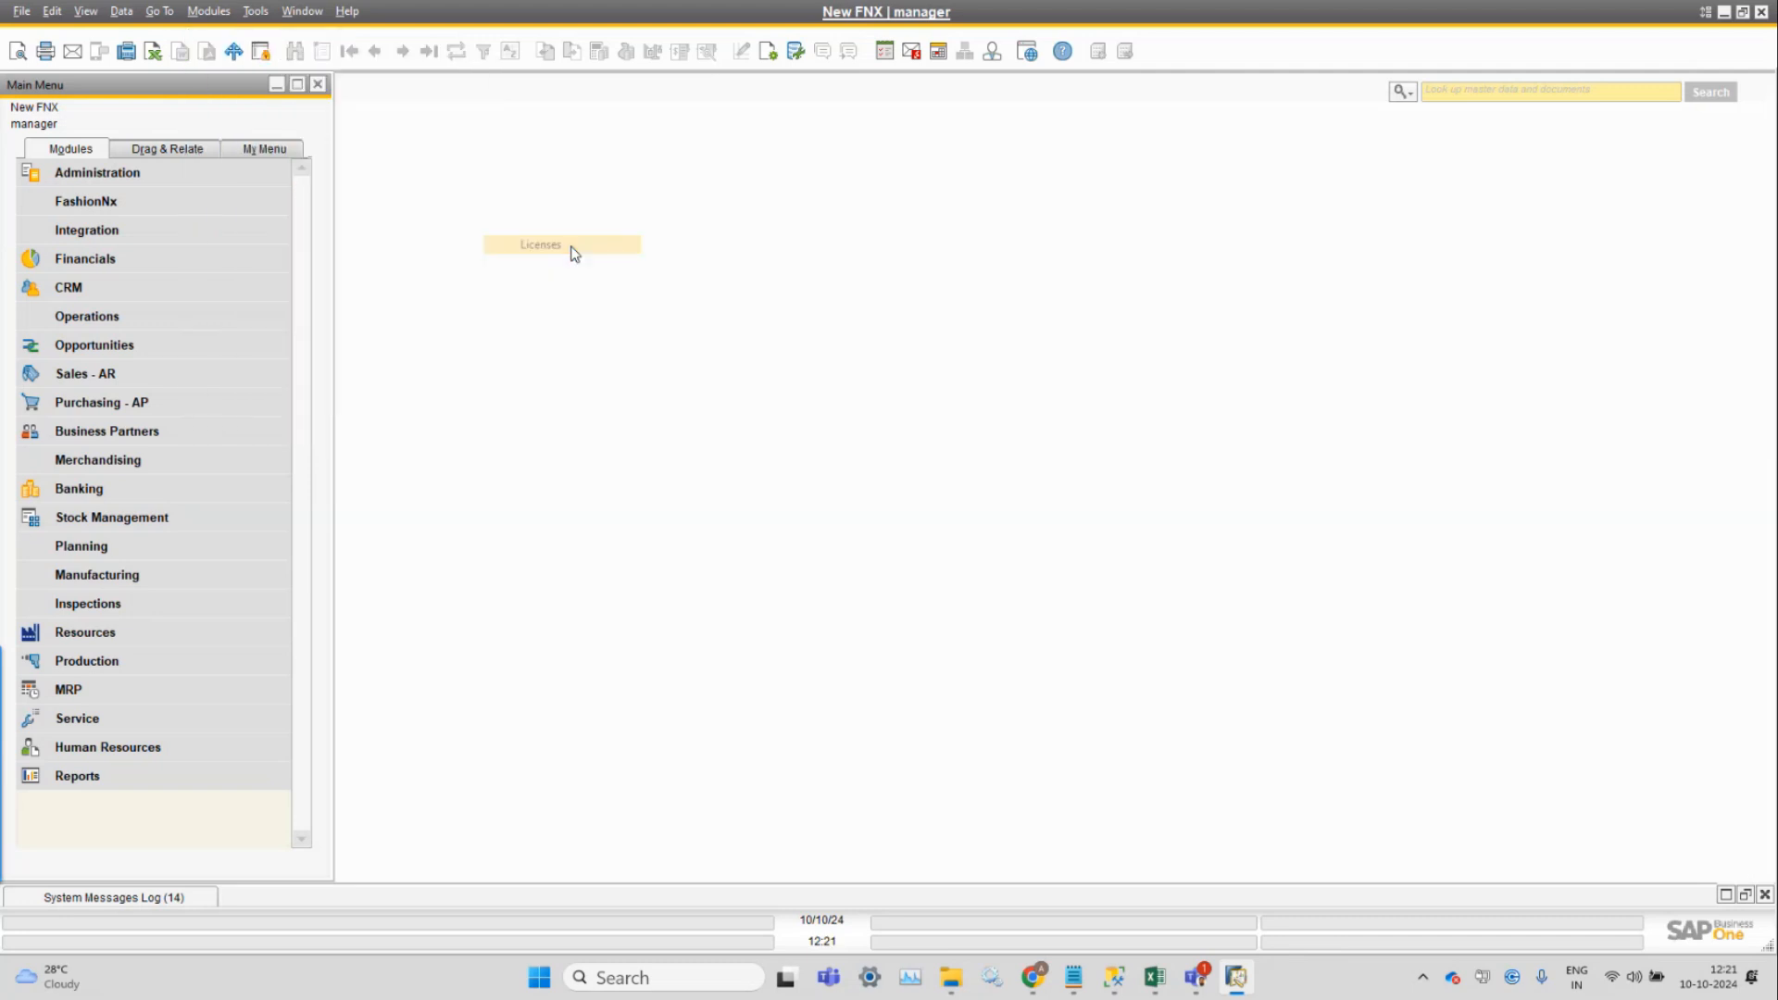
pyautogui.moveTo(229, 165); pyautogui.dragTo(830, 186)
pyautogui.click(783, 262)
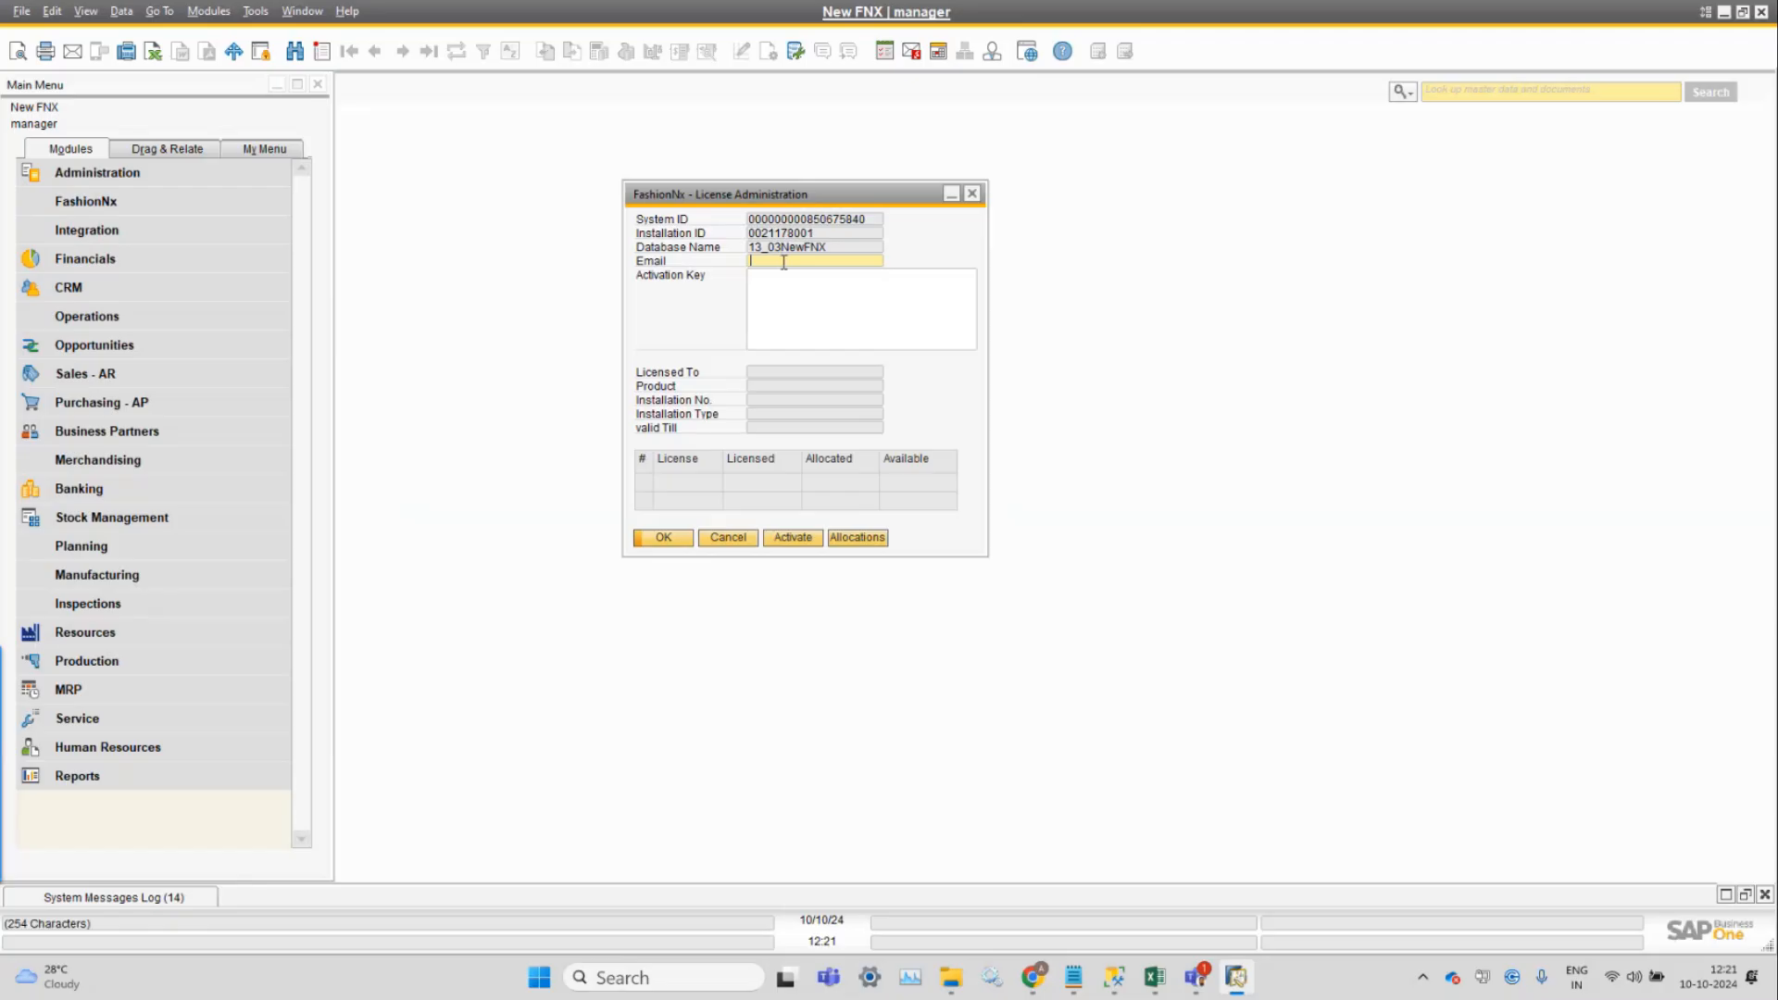
pyautogui.click(783, 270)
pyautogui.hotkey('ctrl', 'v')
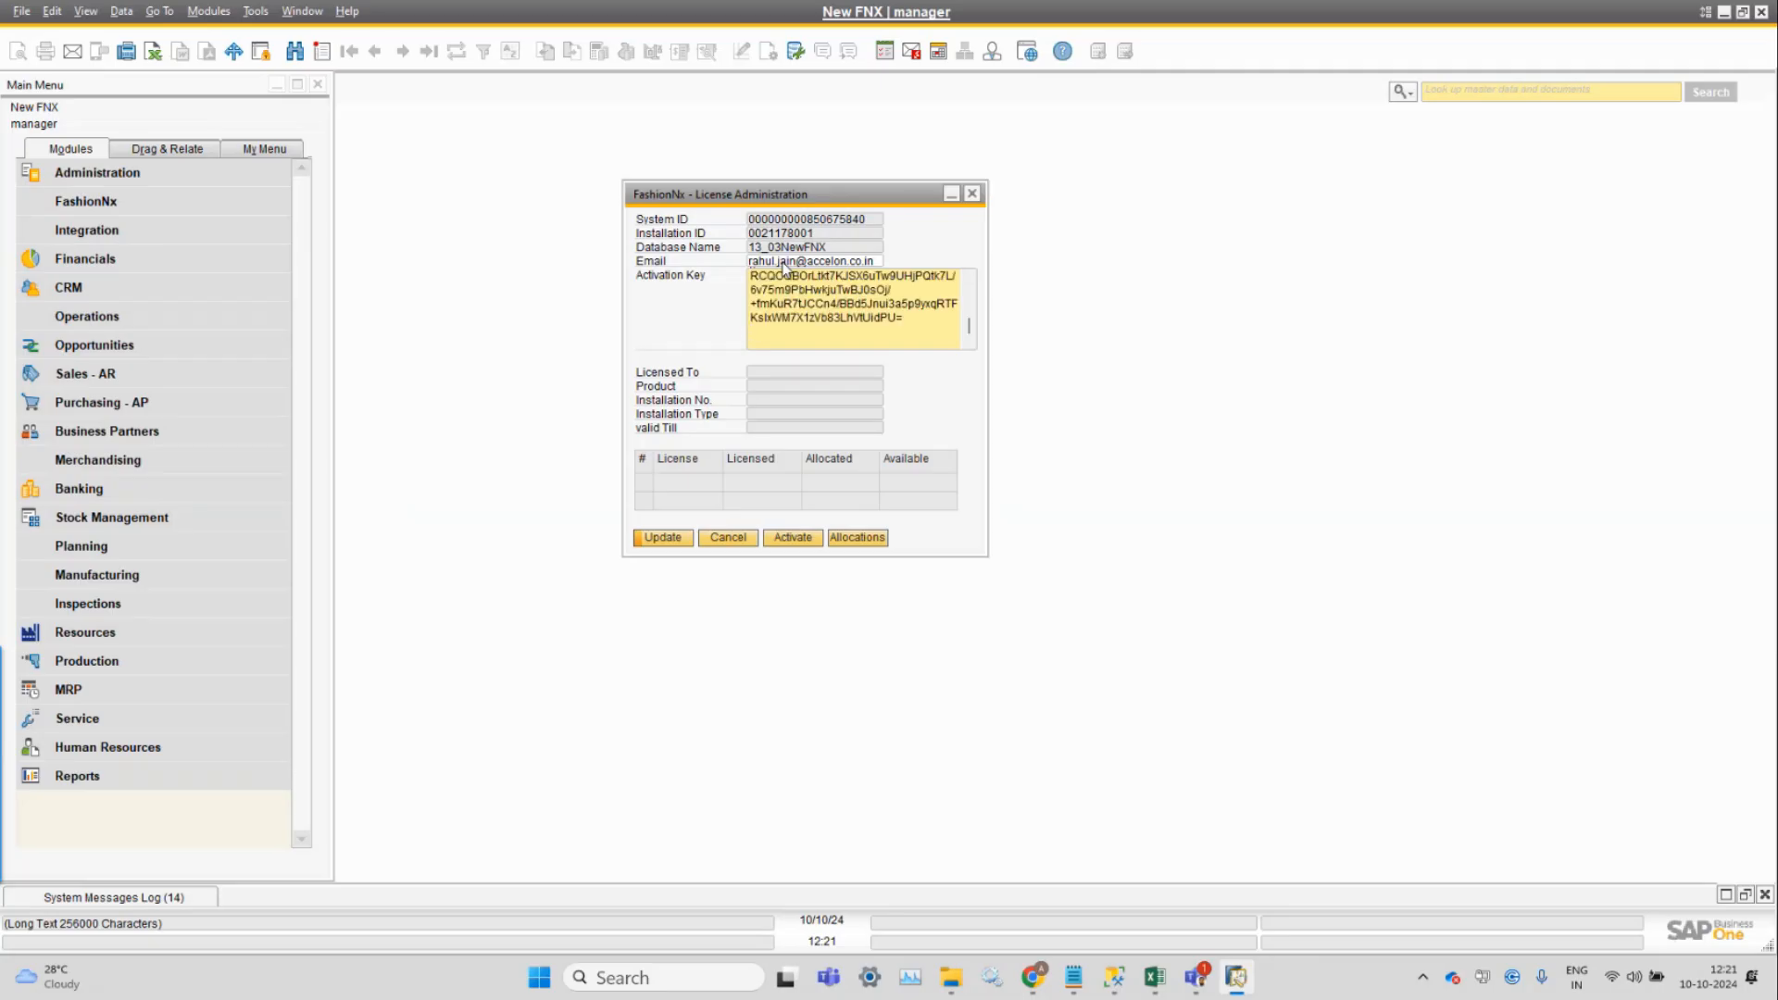
pyautogui.press('BackSpace')
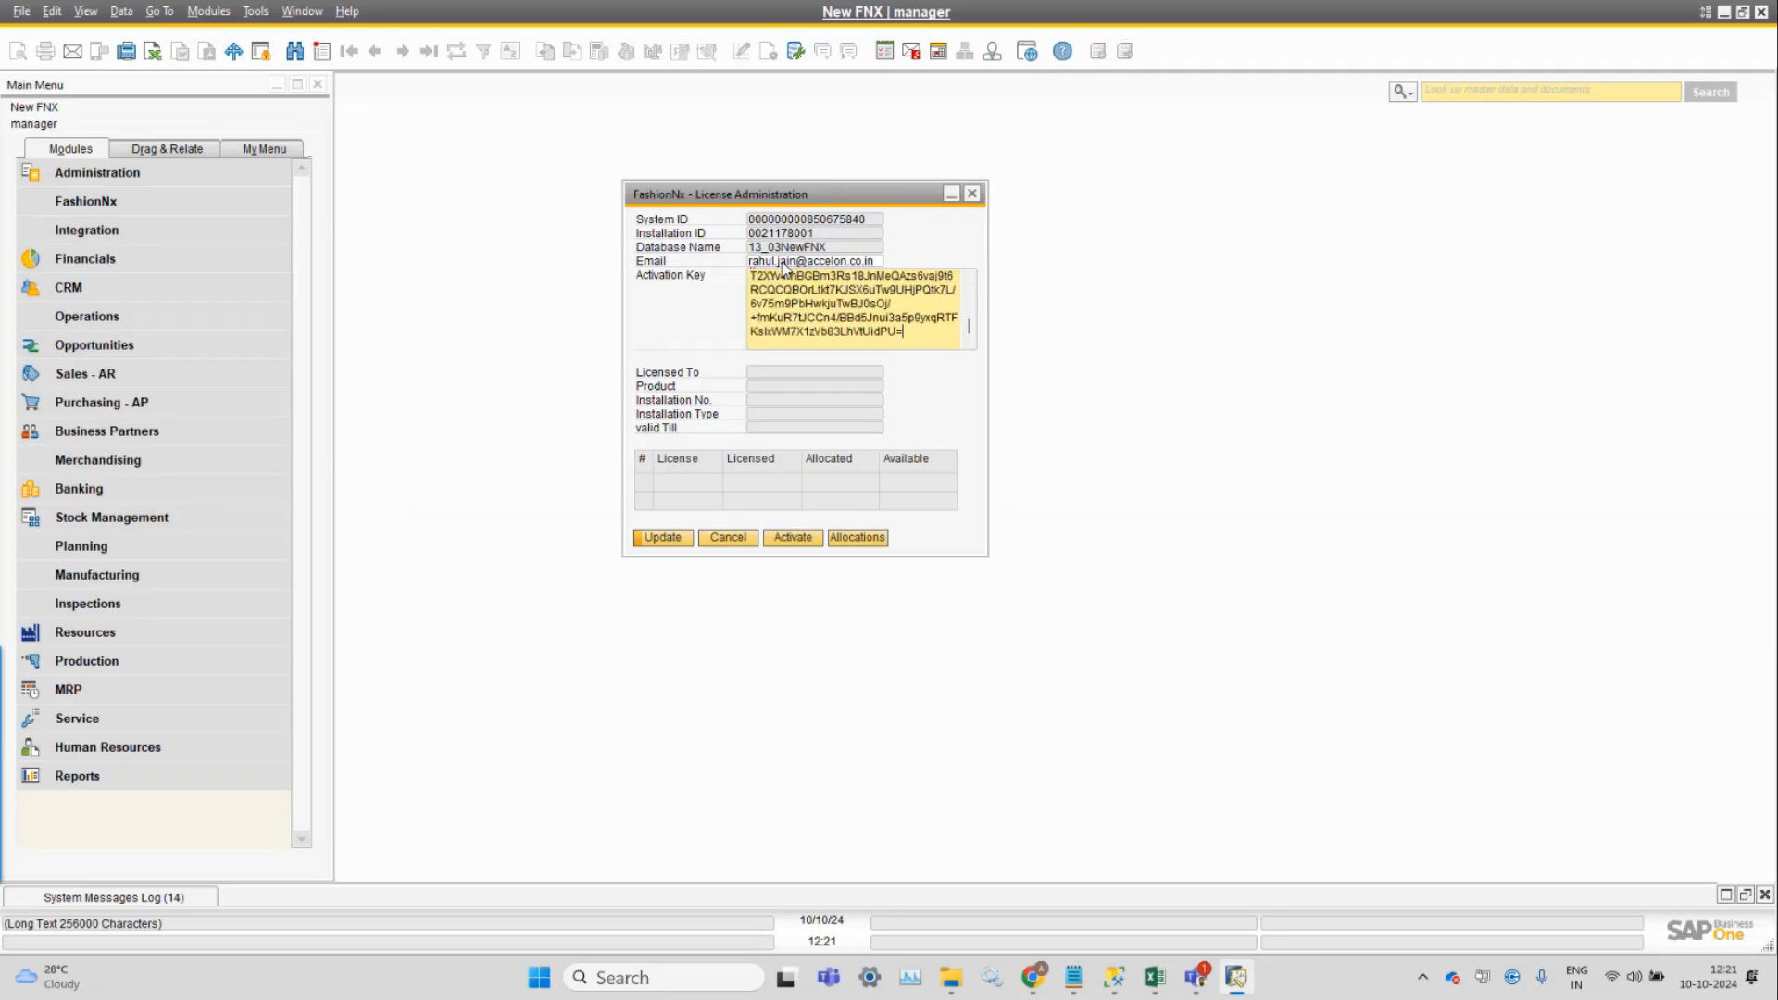
pyautogui.click(793, 539)
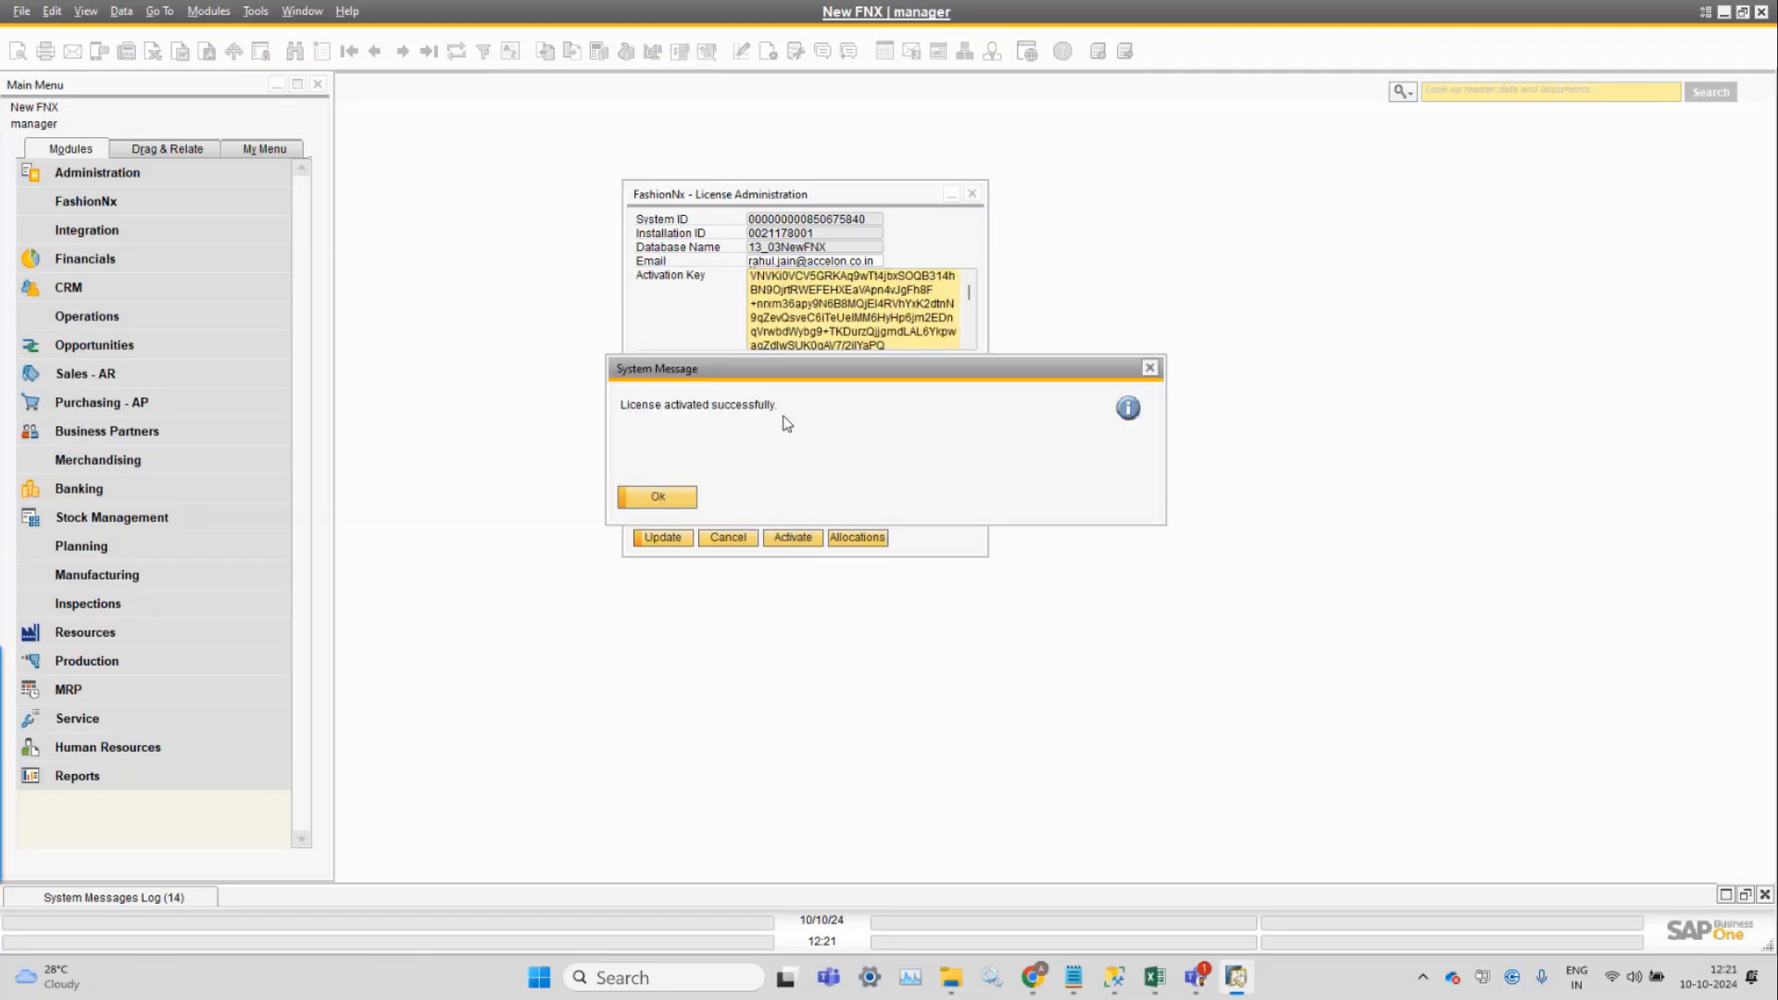
# Review the 5 FNX - Full User licenses valid till 12/31/2099 and save with Update.
pyautogui.moveTo(792, 376); pyautogui.dragTo(1321, 296)
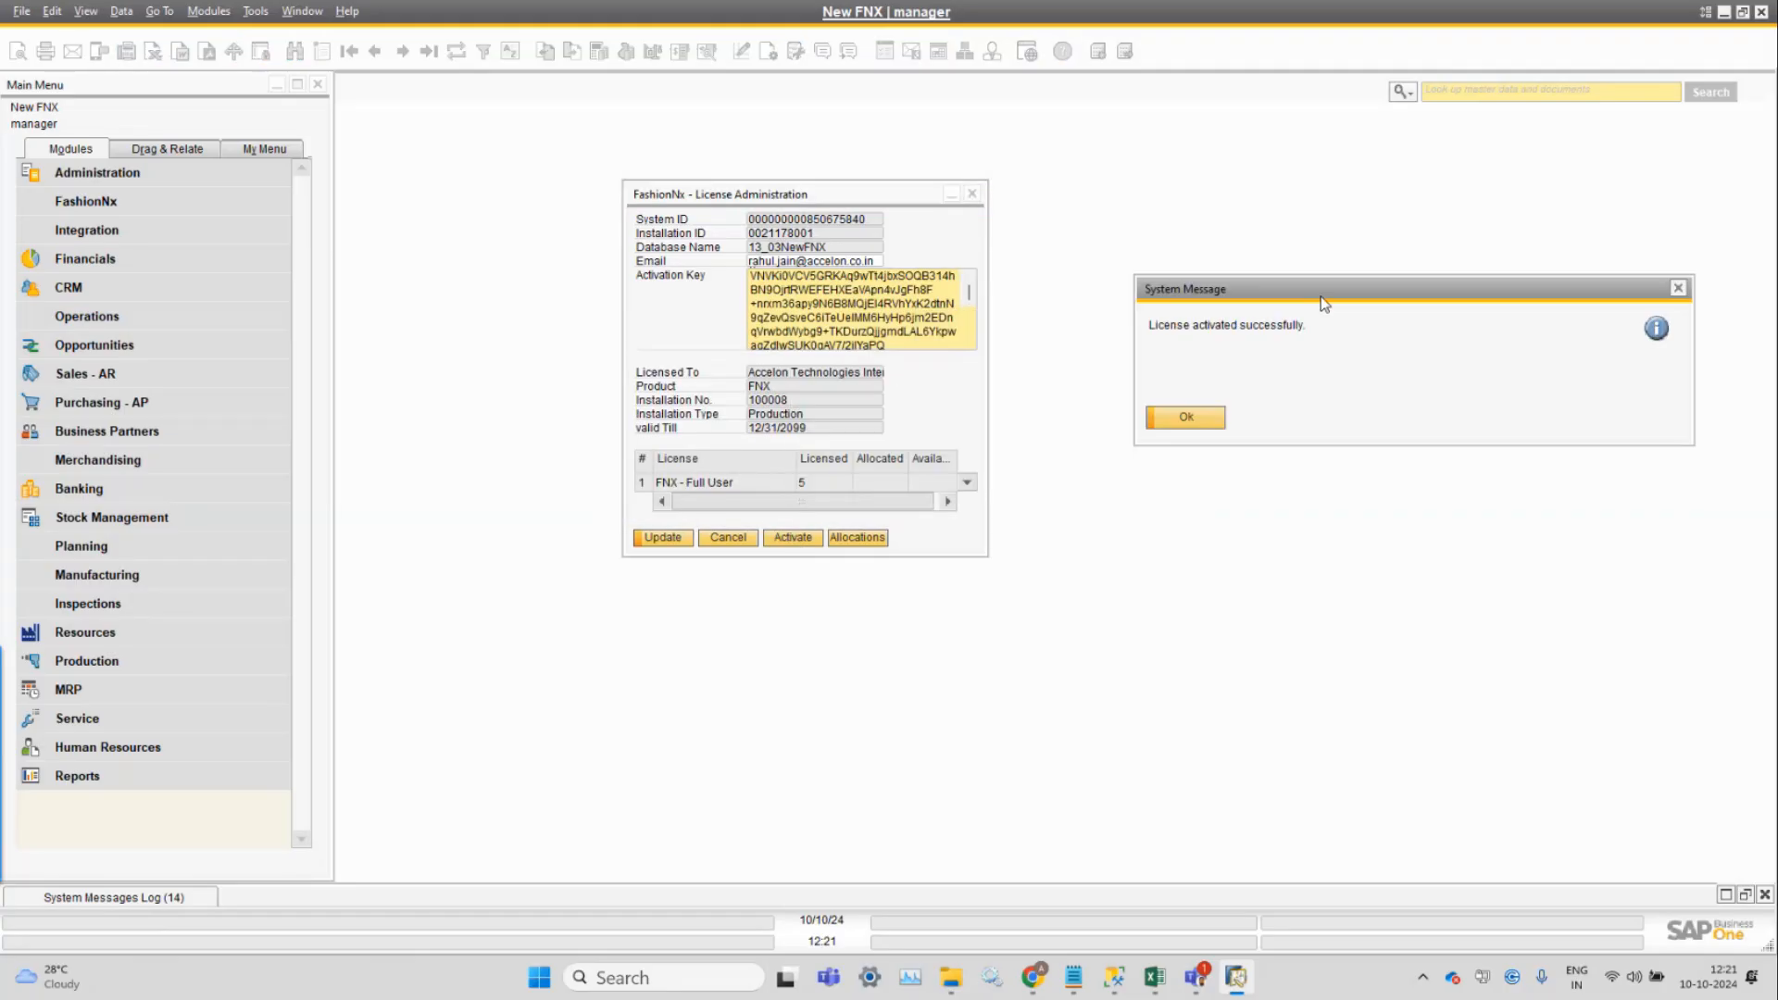
pyautogui.click(1186, 417)
pyautogui.rightClick(819, 485)
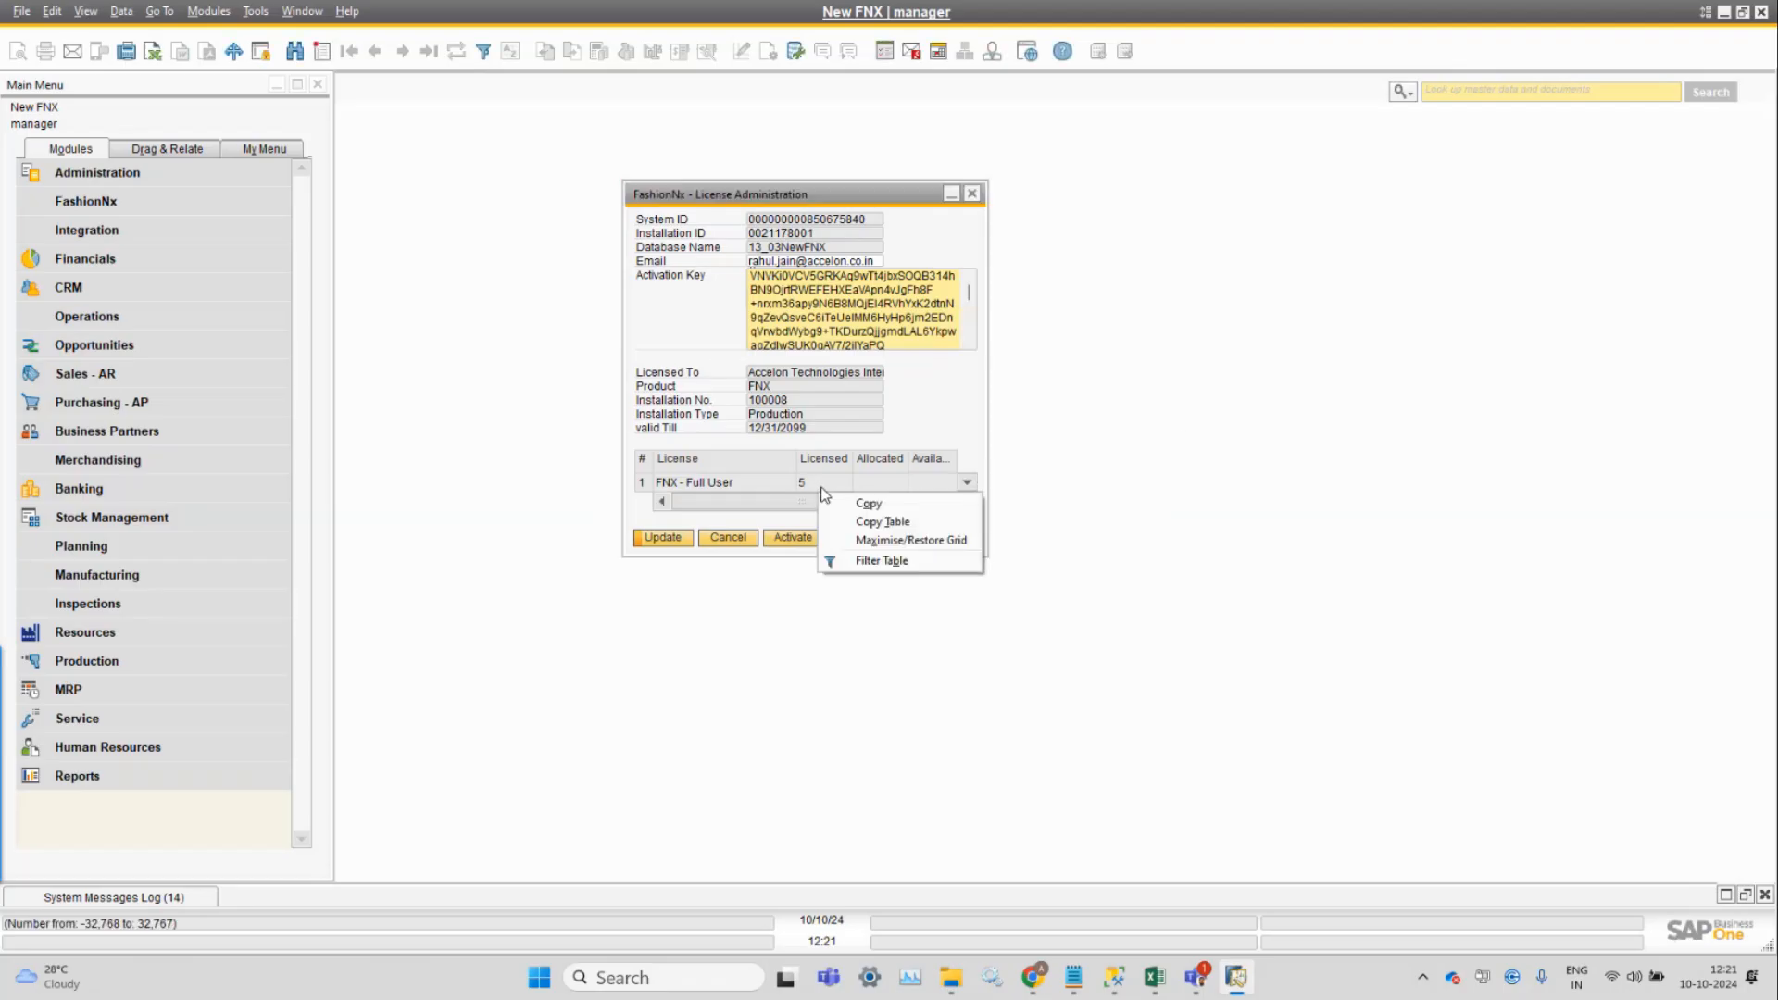
pyautogui.click(895, 545)
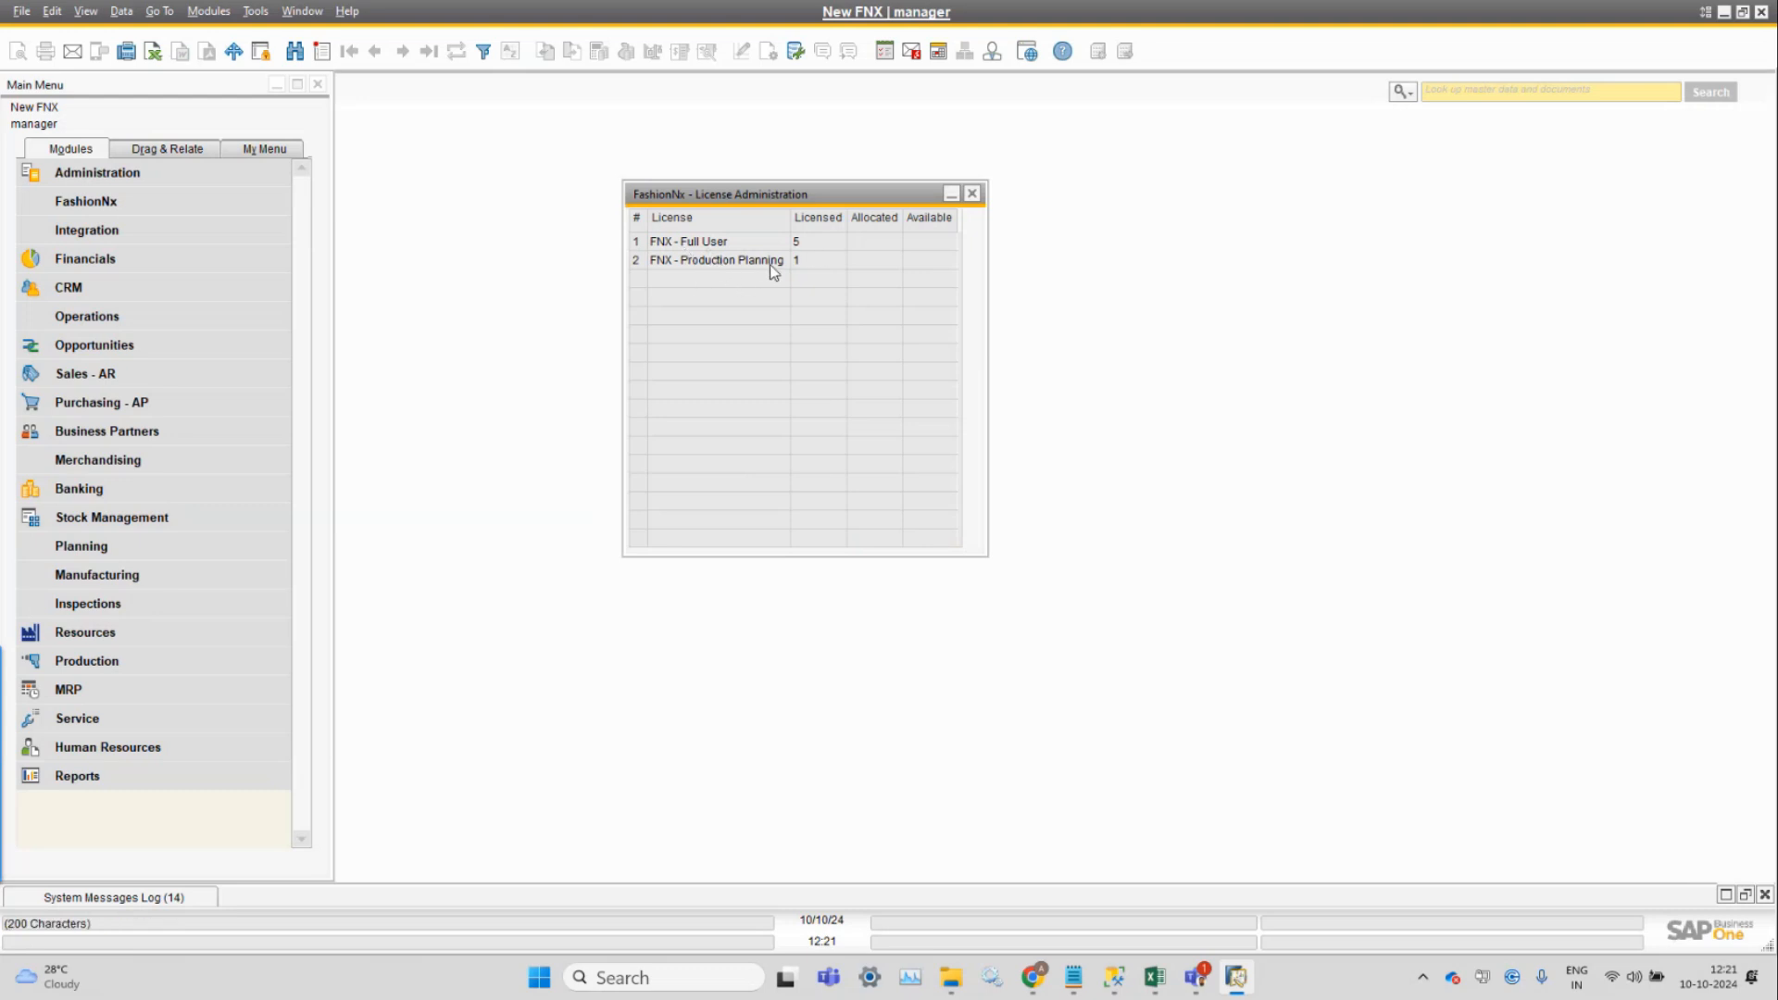
pyautogui.rightClick(843, 270)
pyautogui.click(912, 318)
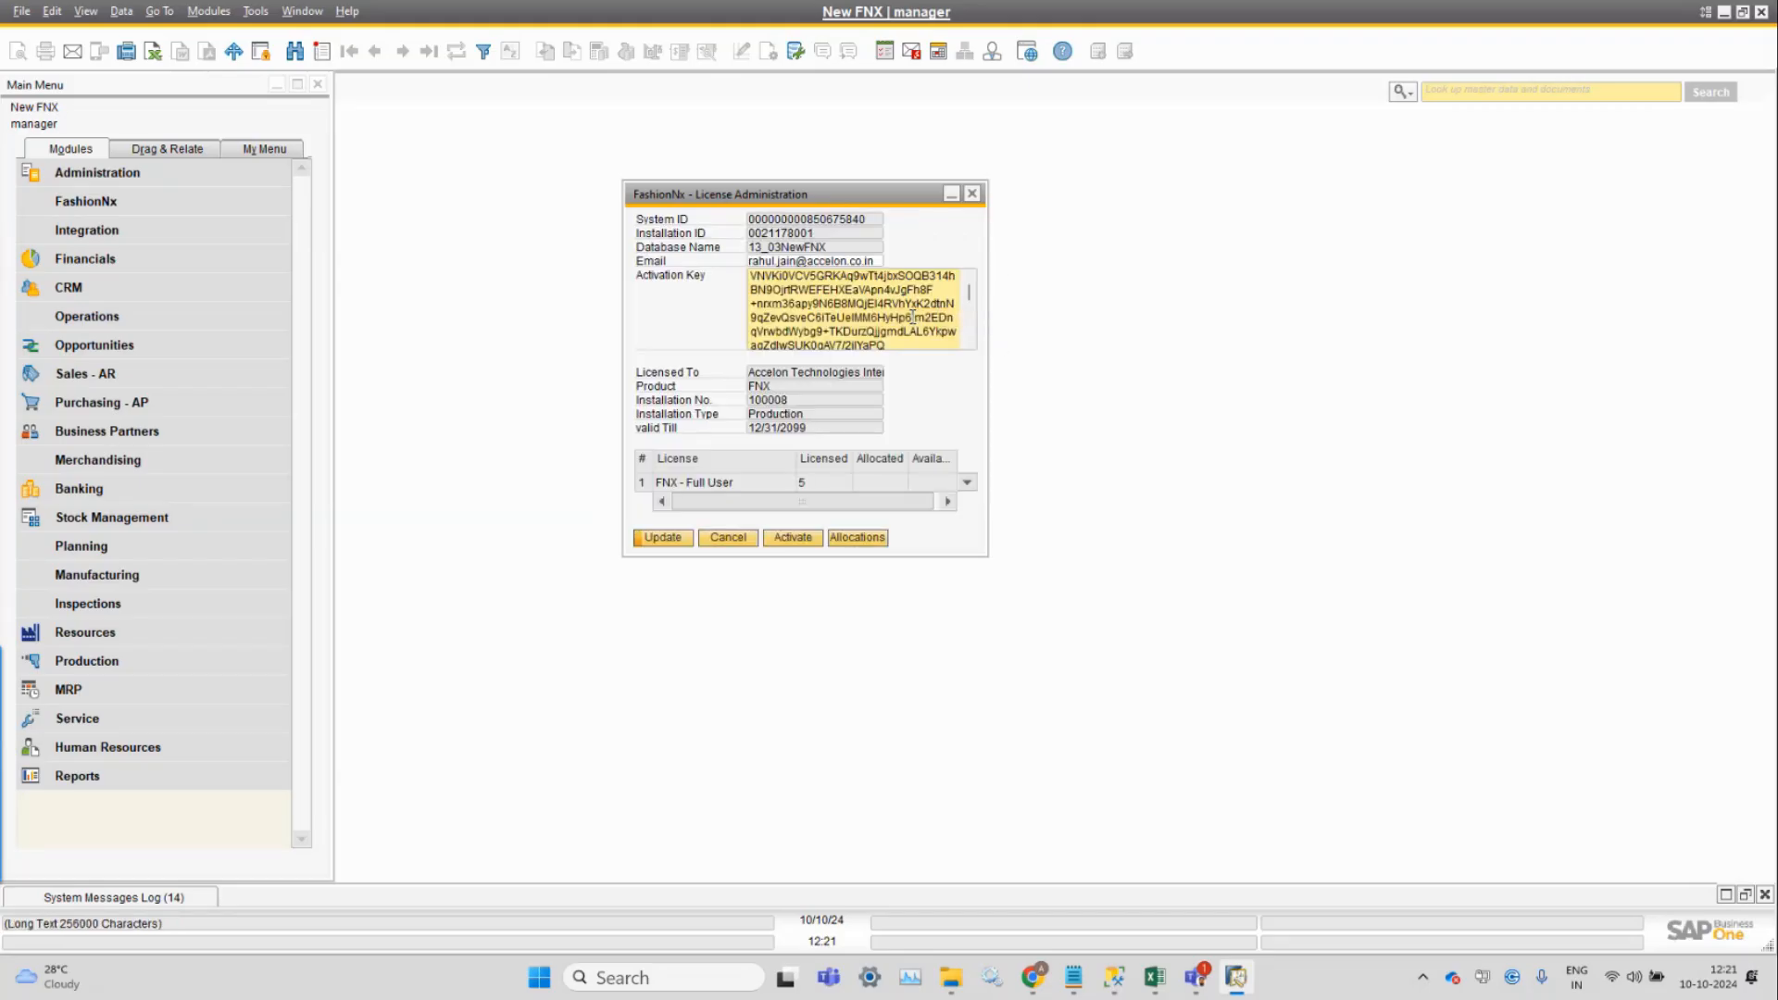
pyautogui.click(663, 537)
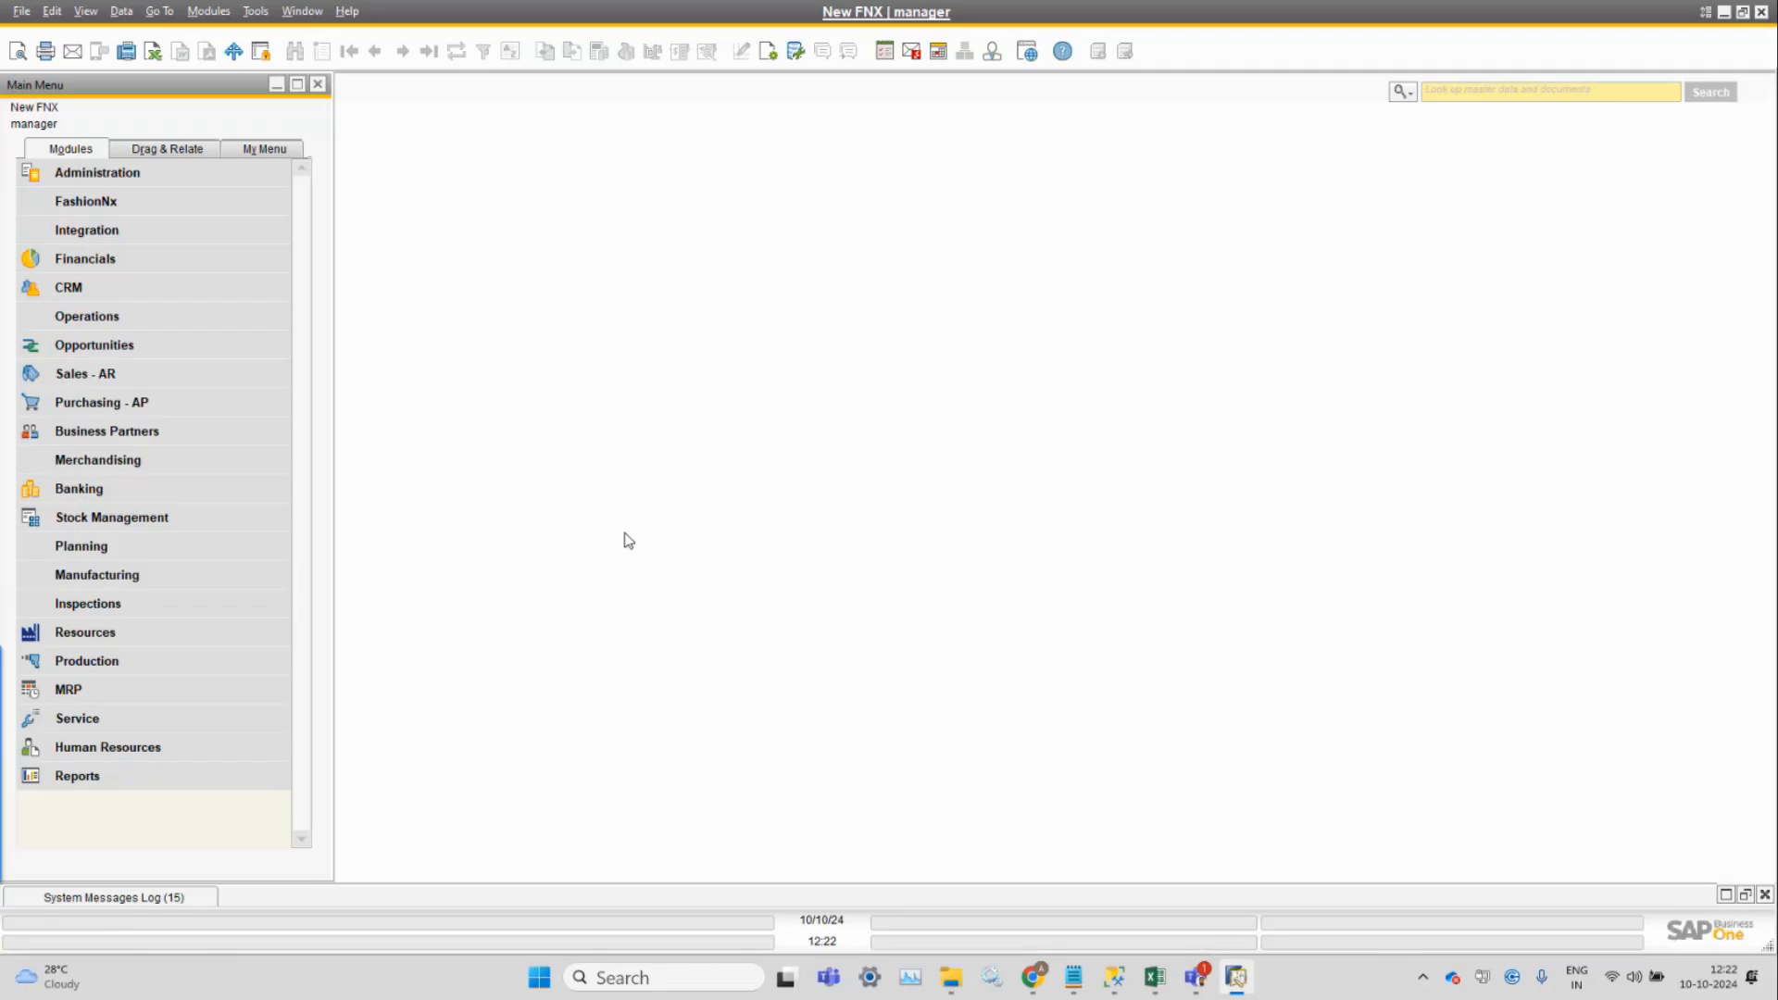
# Retry Modules > Merchandising > Style Master Data, which is still refused.
pyautogui.click(209, 11)
pyautogui.moveTo(278, 226)
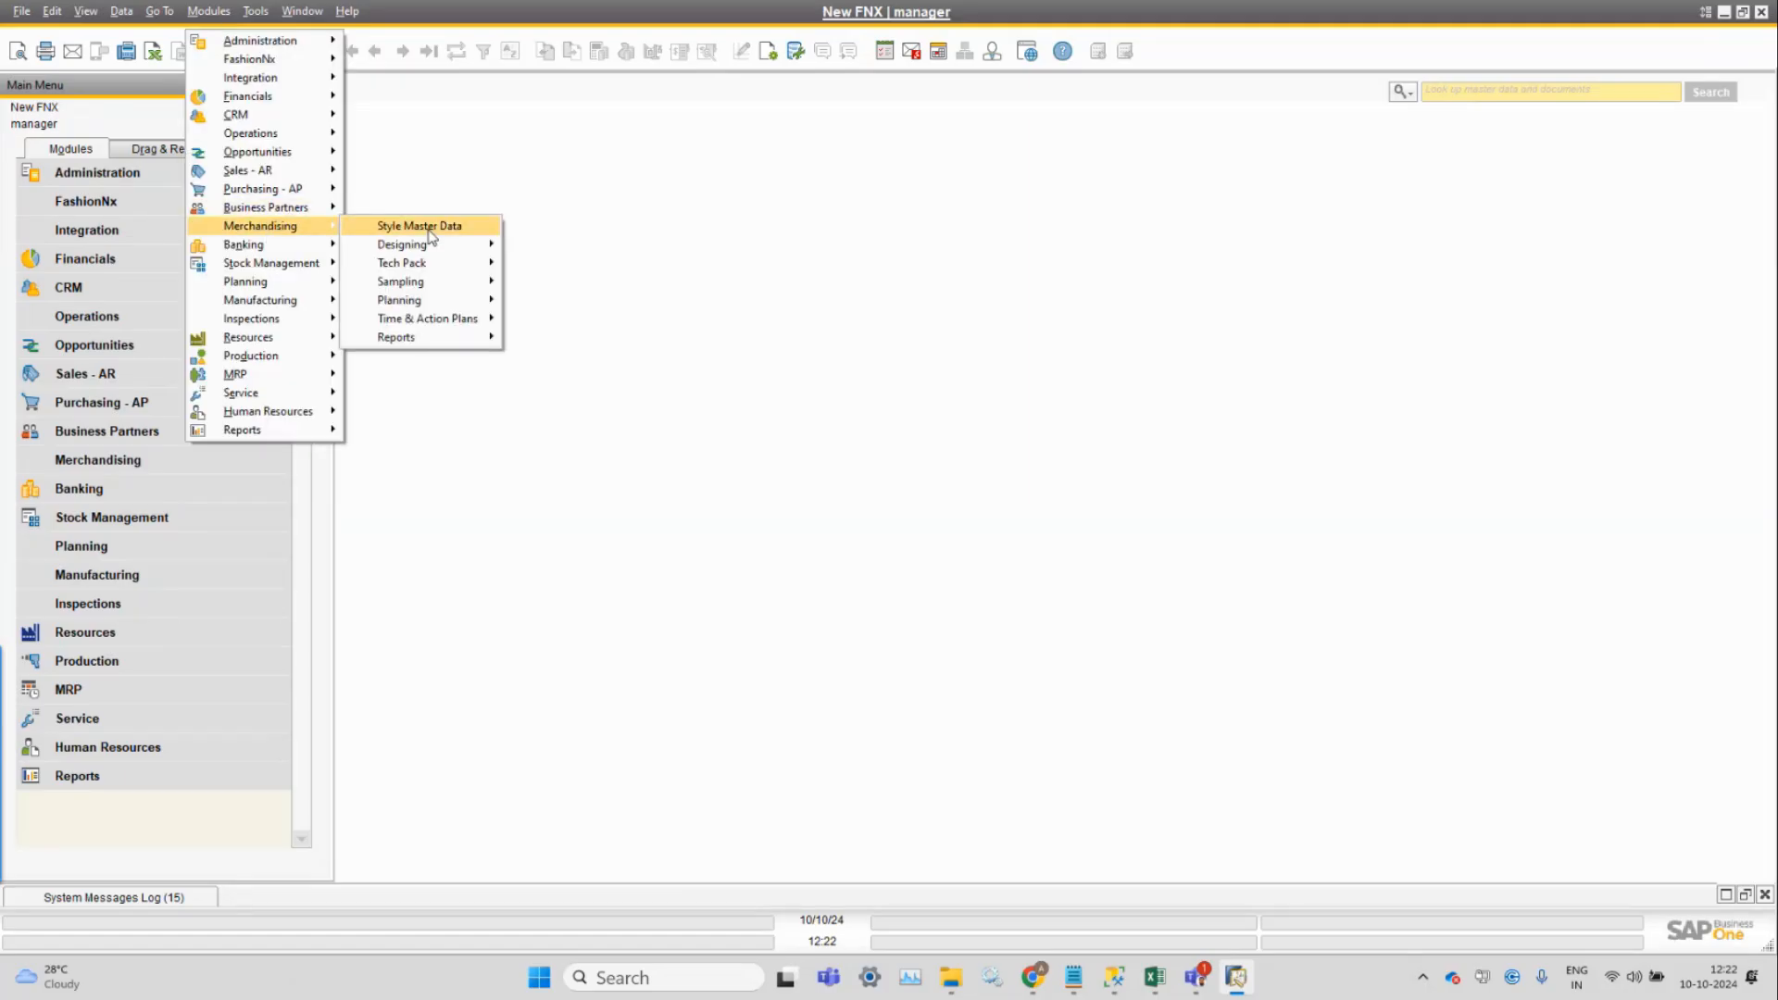
pyautogui.click(431, 227)
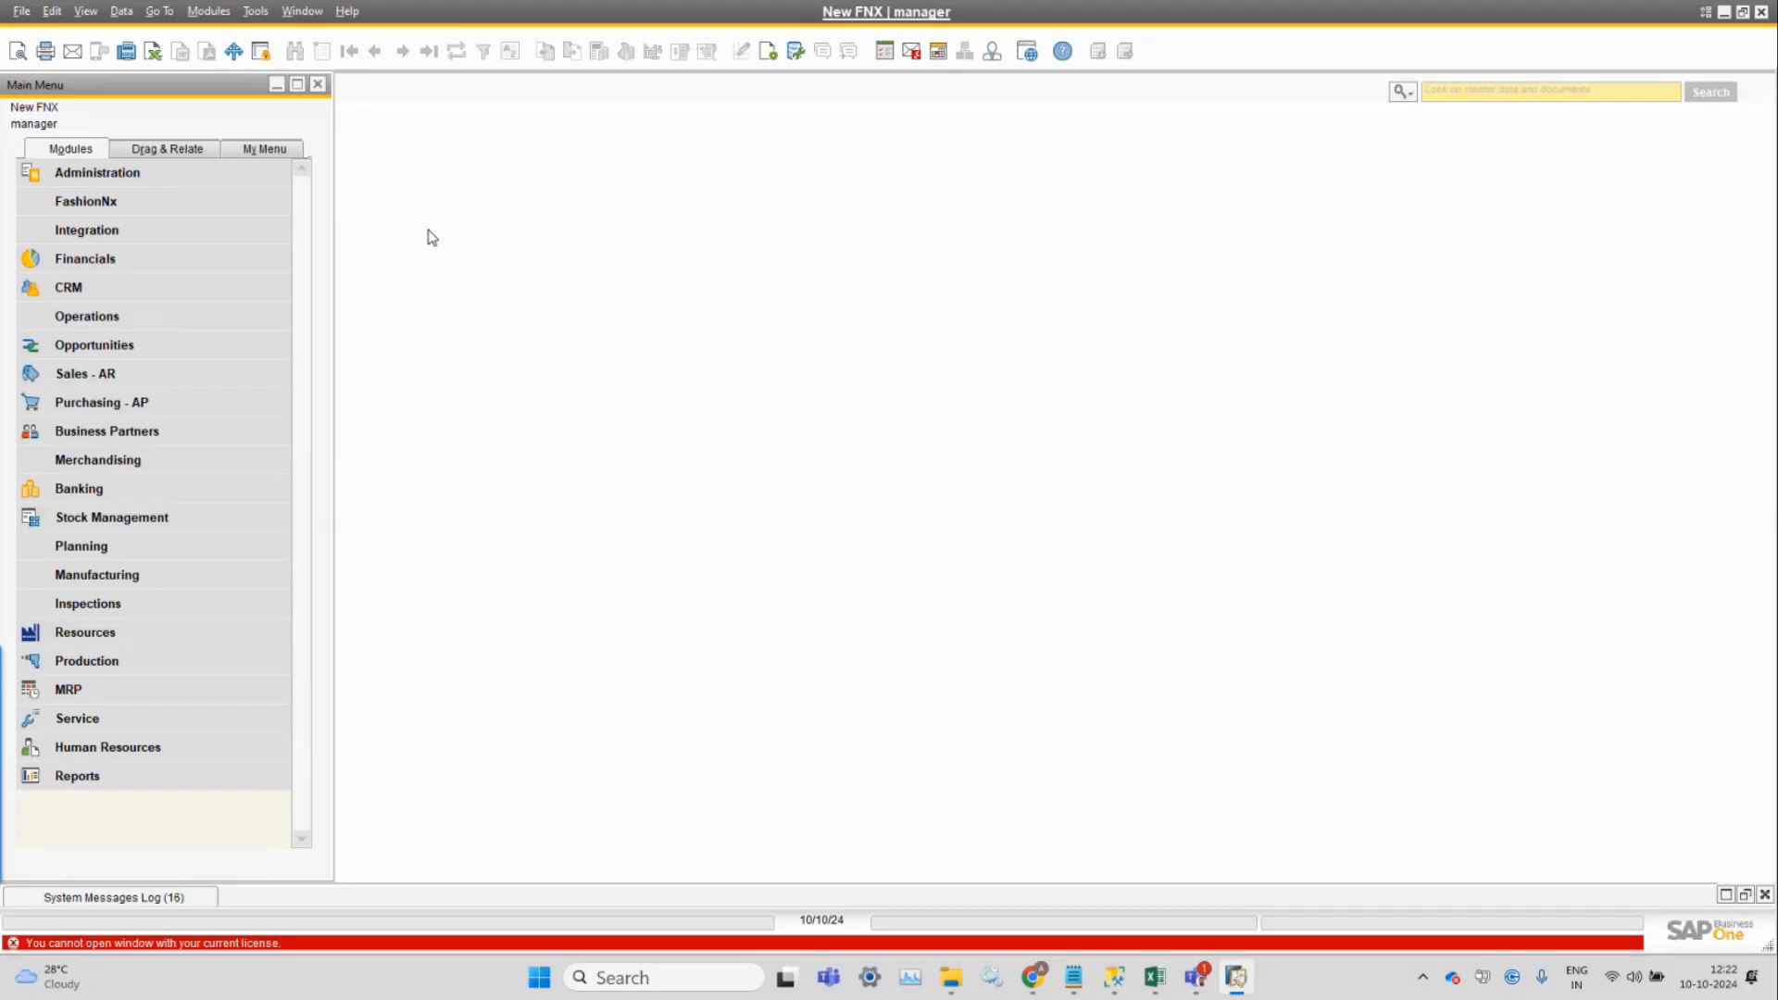
# Log back into the company as manager through the Choose Company window.
pyautogui.click(885, 13)
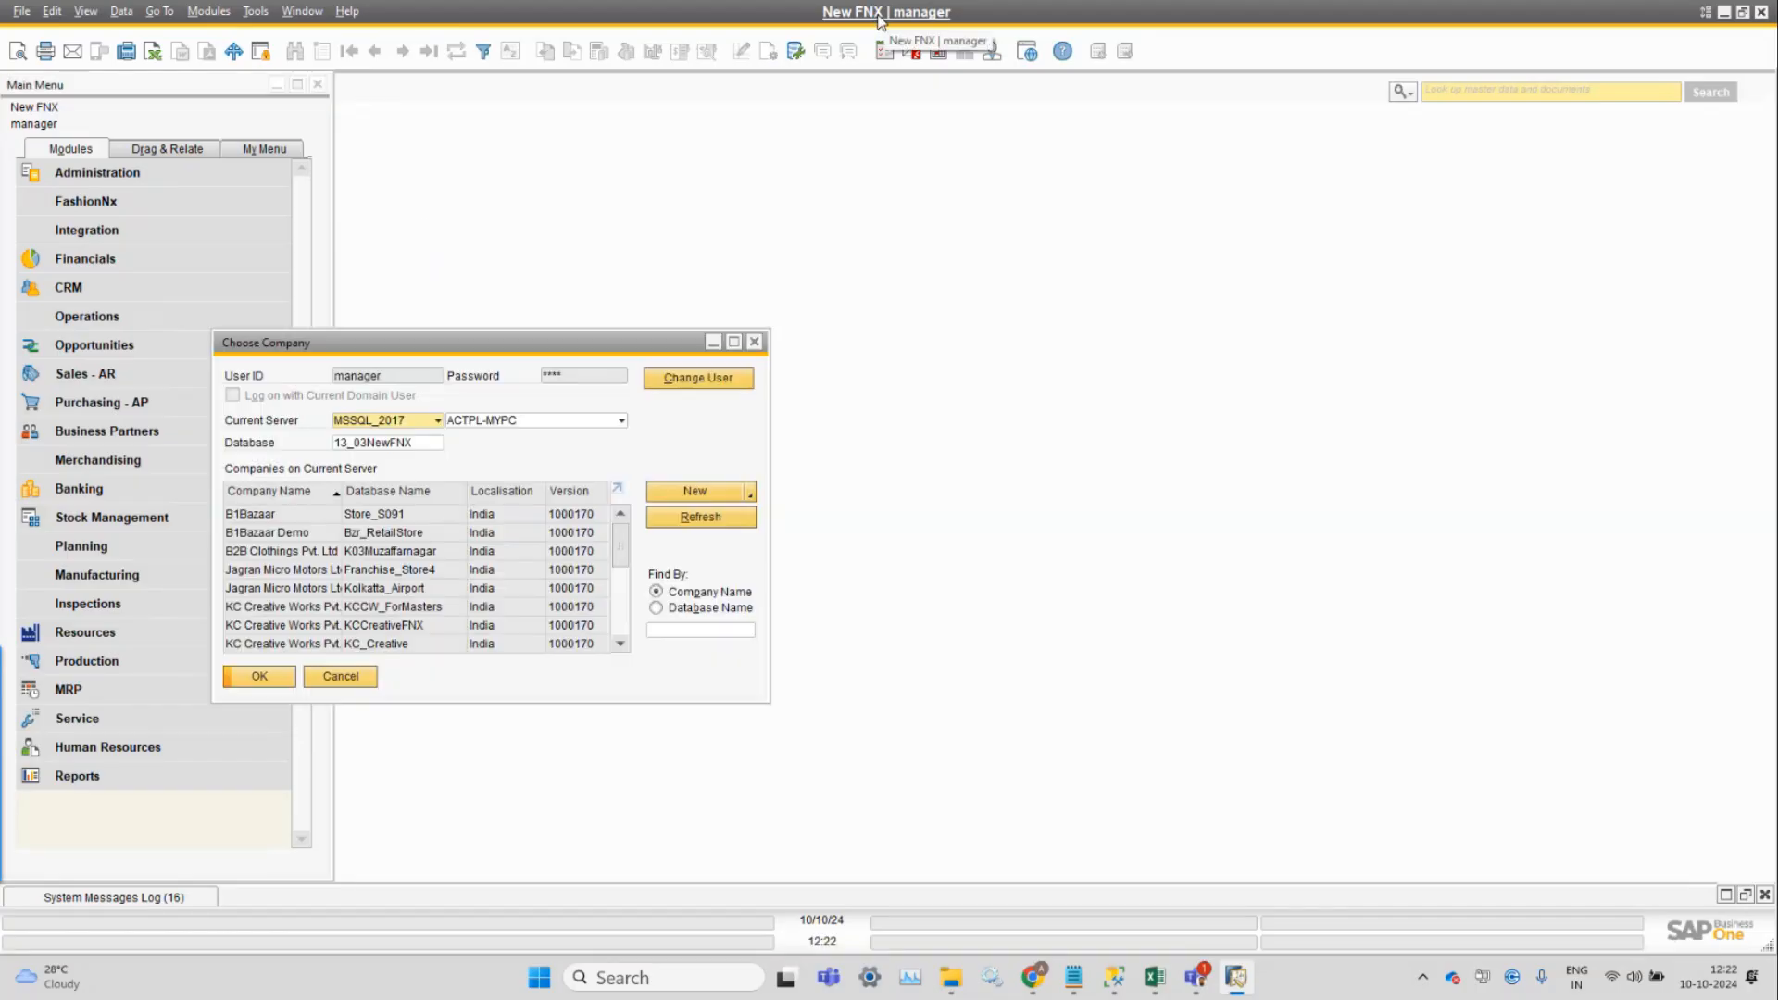
pyautogui.click(701, 378)
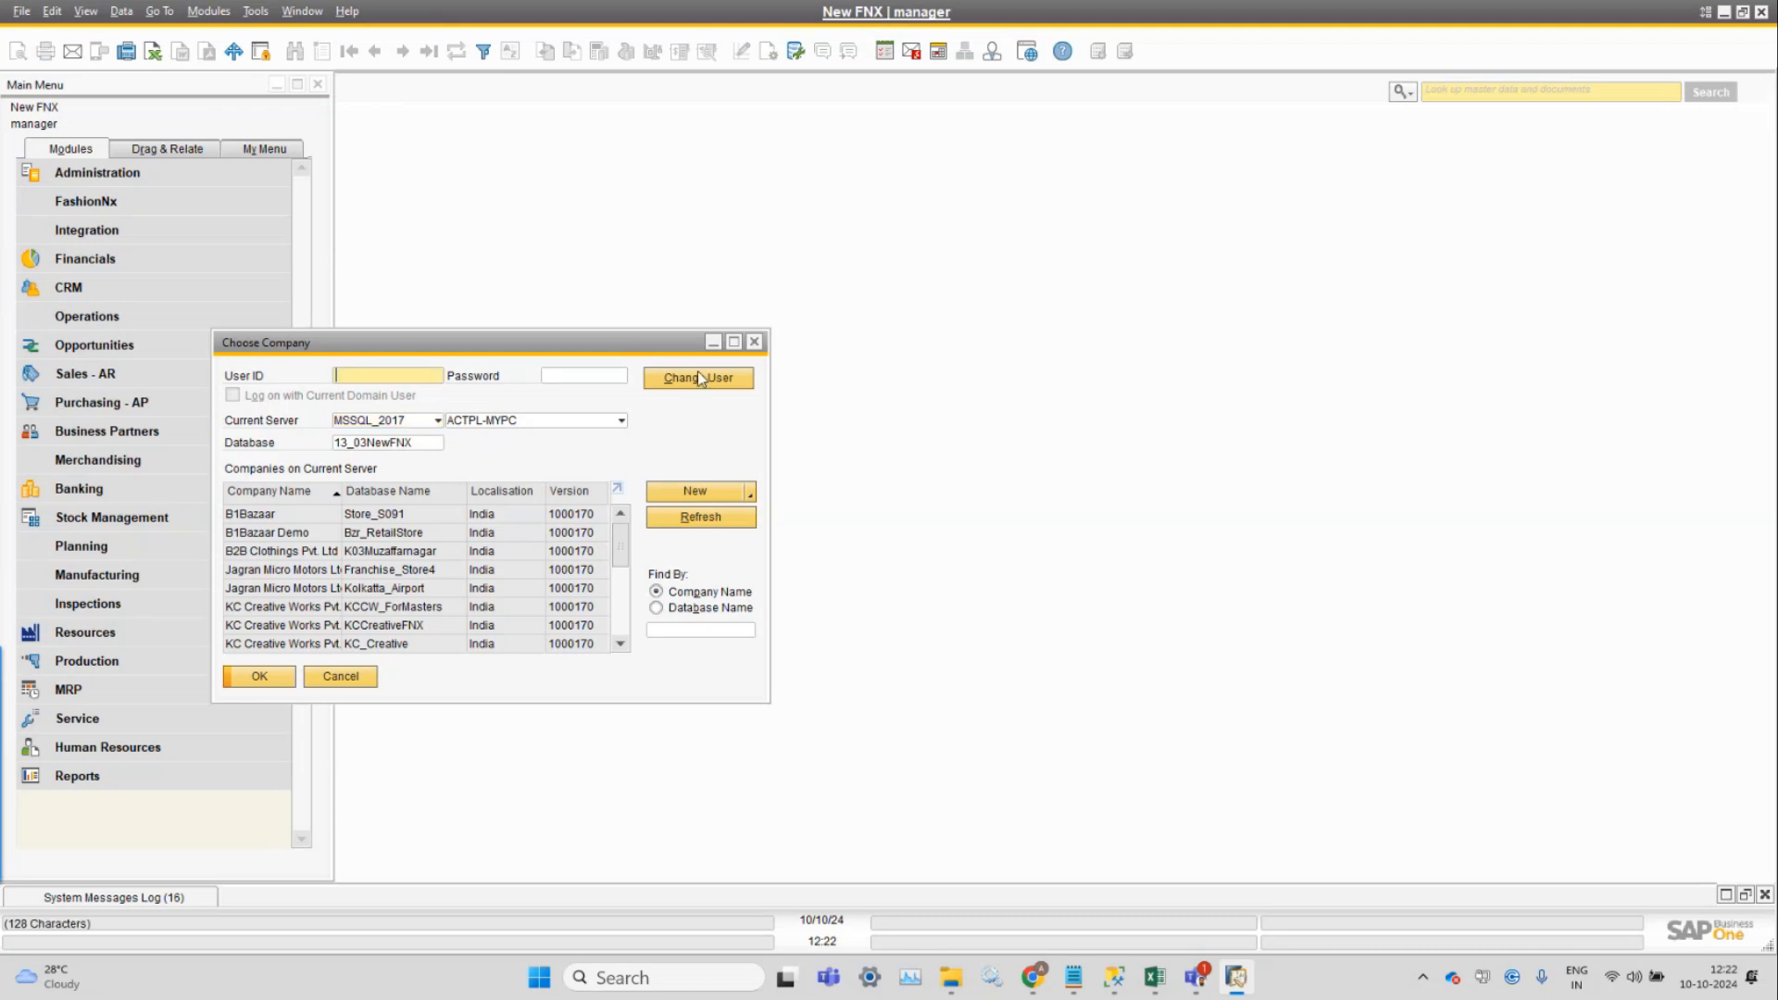
pyautogui.write('manager')
pyautogui.press('Tab')
pyautogui.press('Return')
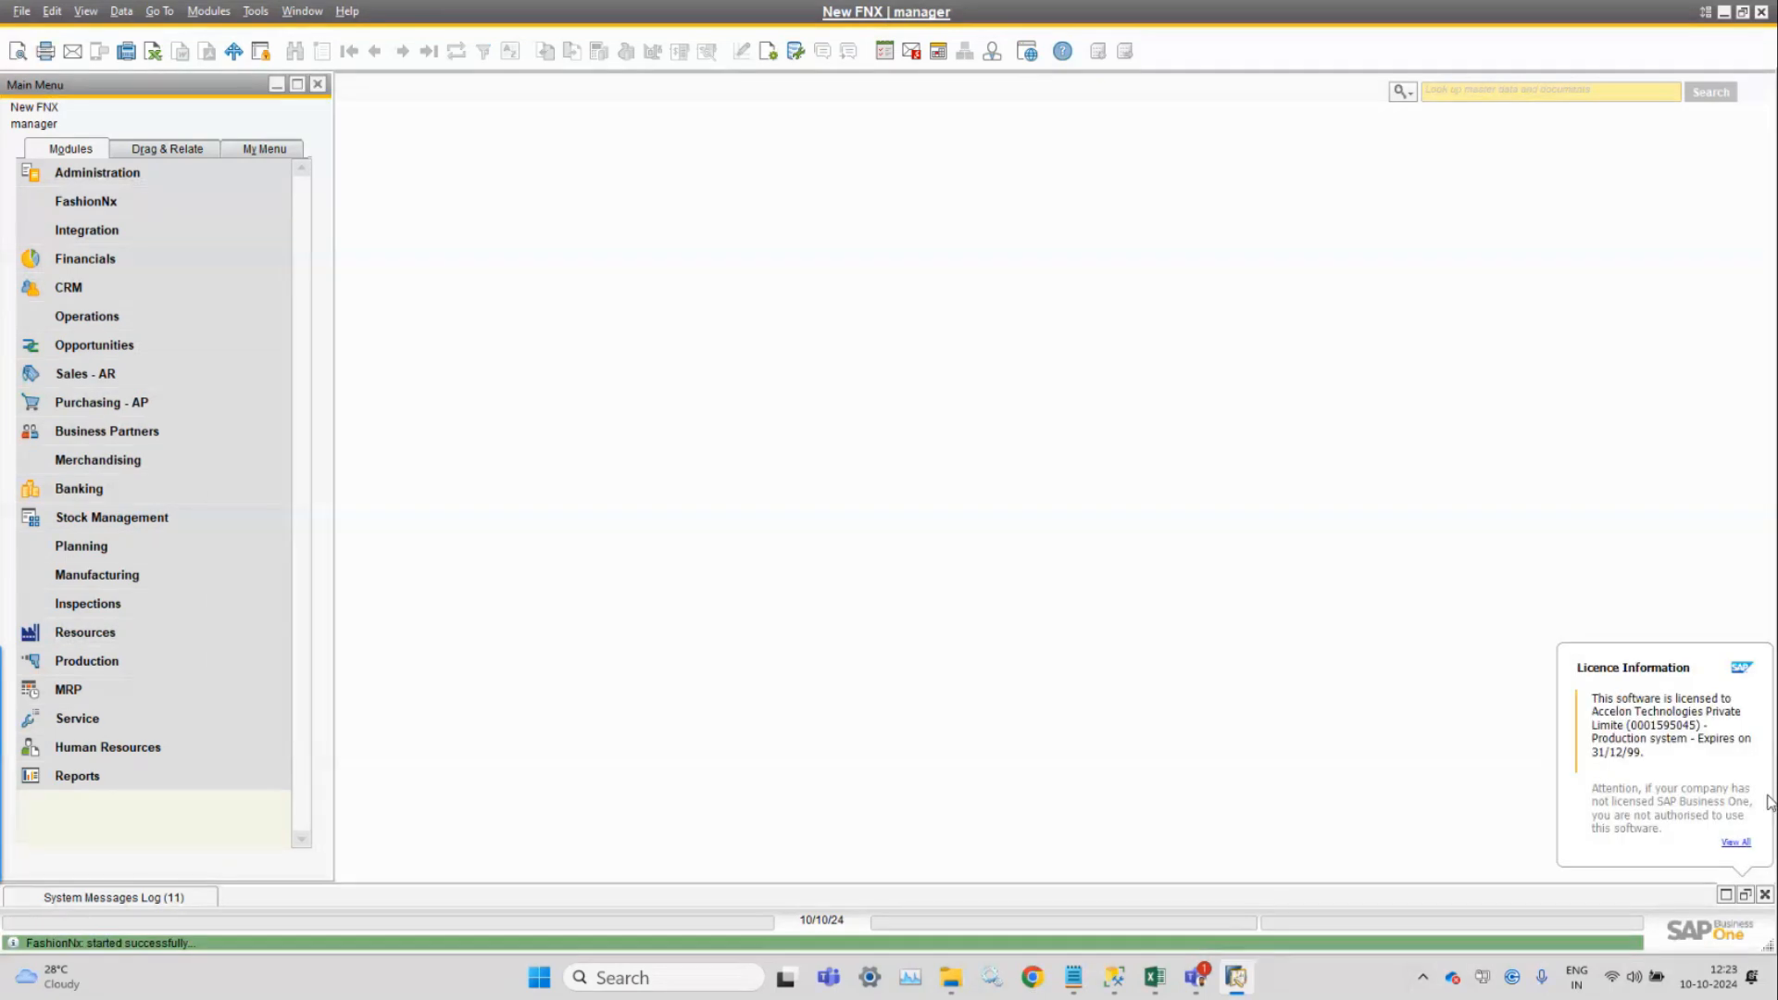
# Navigate Modules > FashionNx > Setup toward Create Tables & Fields.
pyautogui.click(209, 13)
pyautogui.moveTo(246, 57)
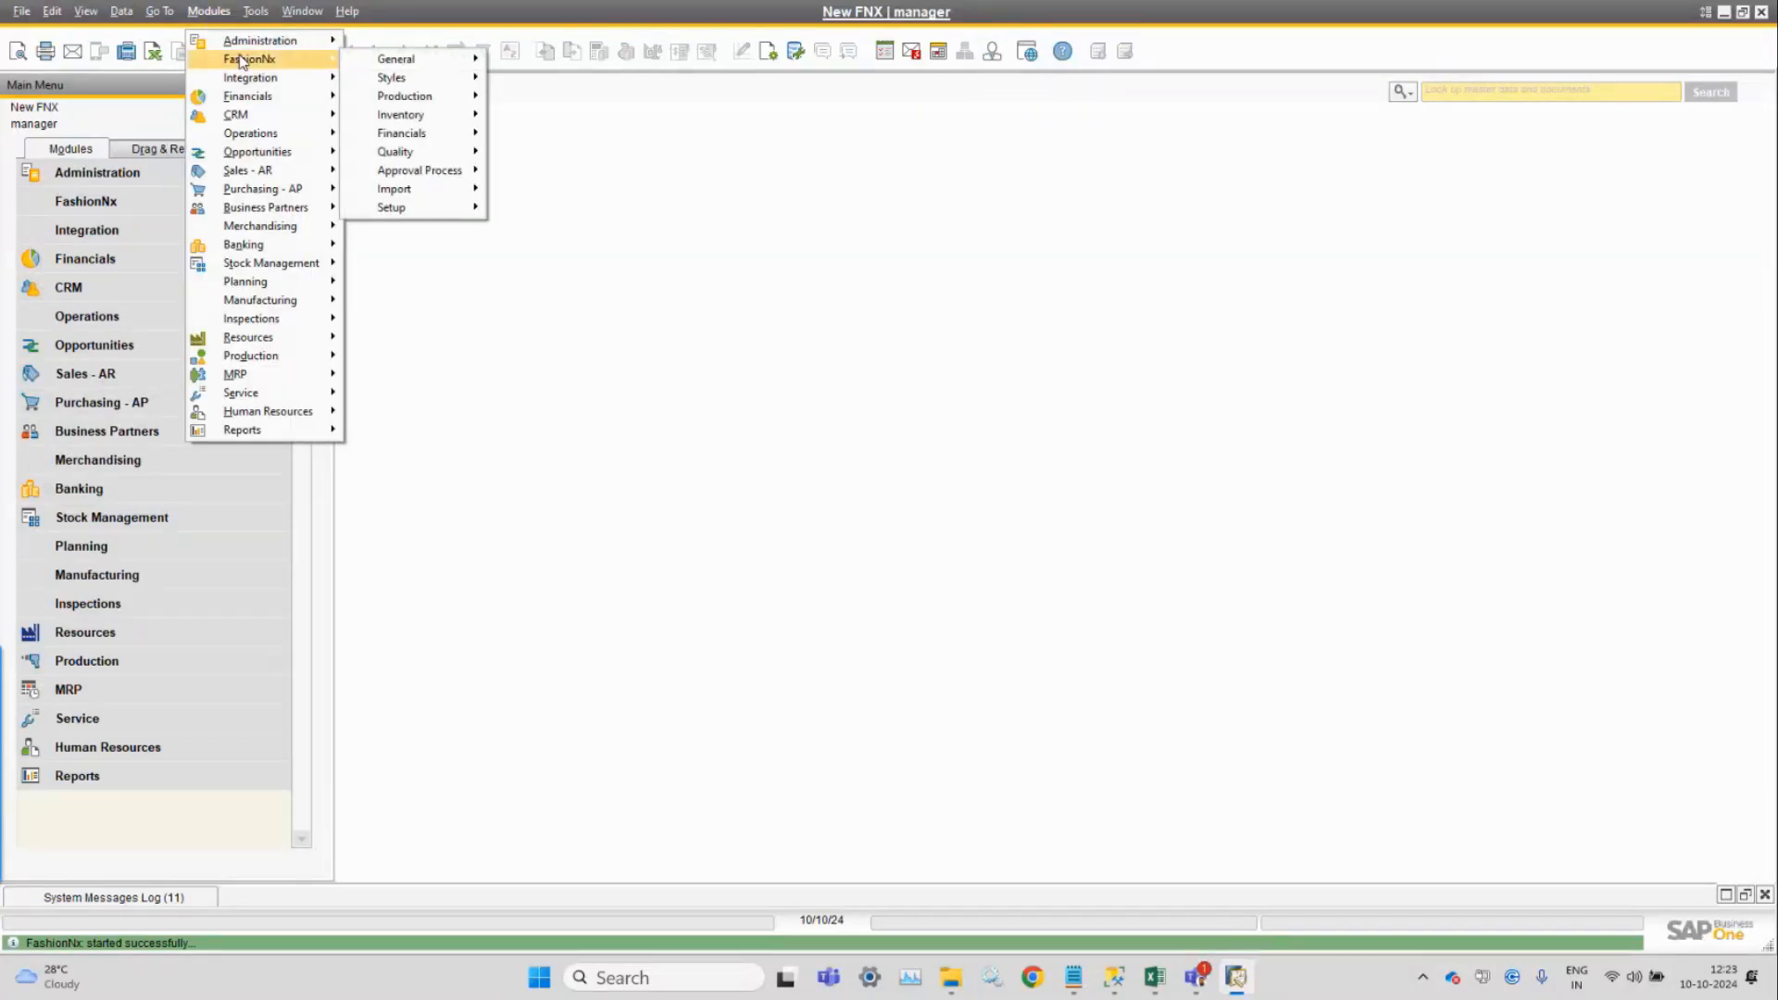
pyautogui.moveTo(395, 212)
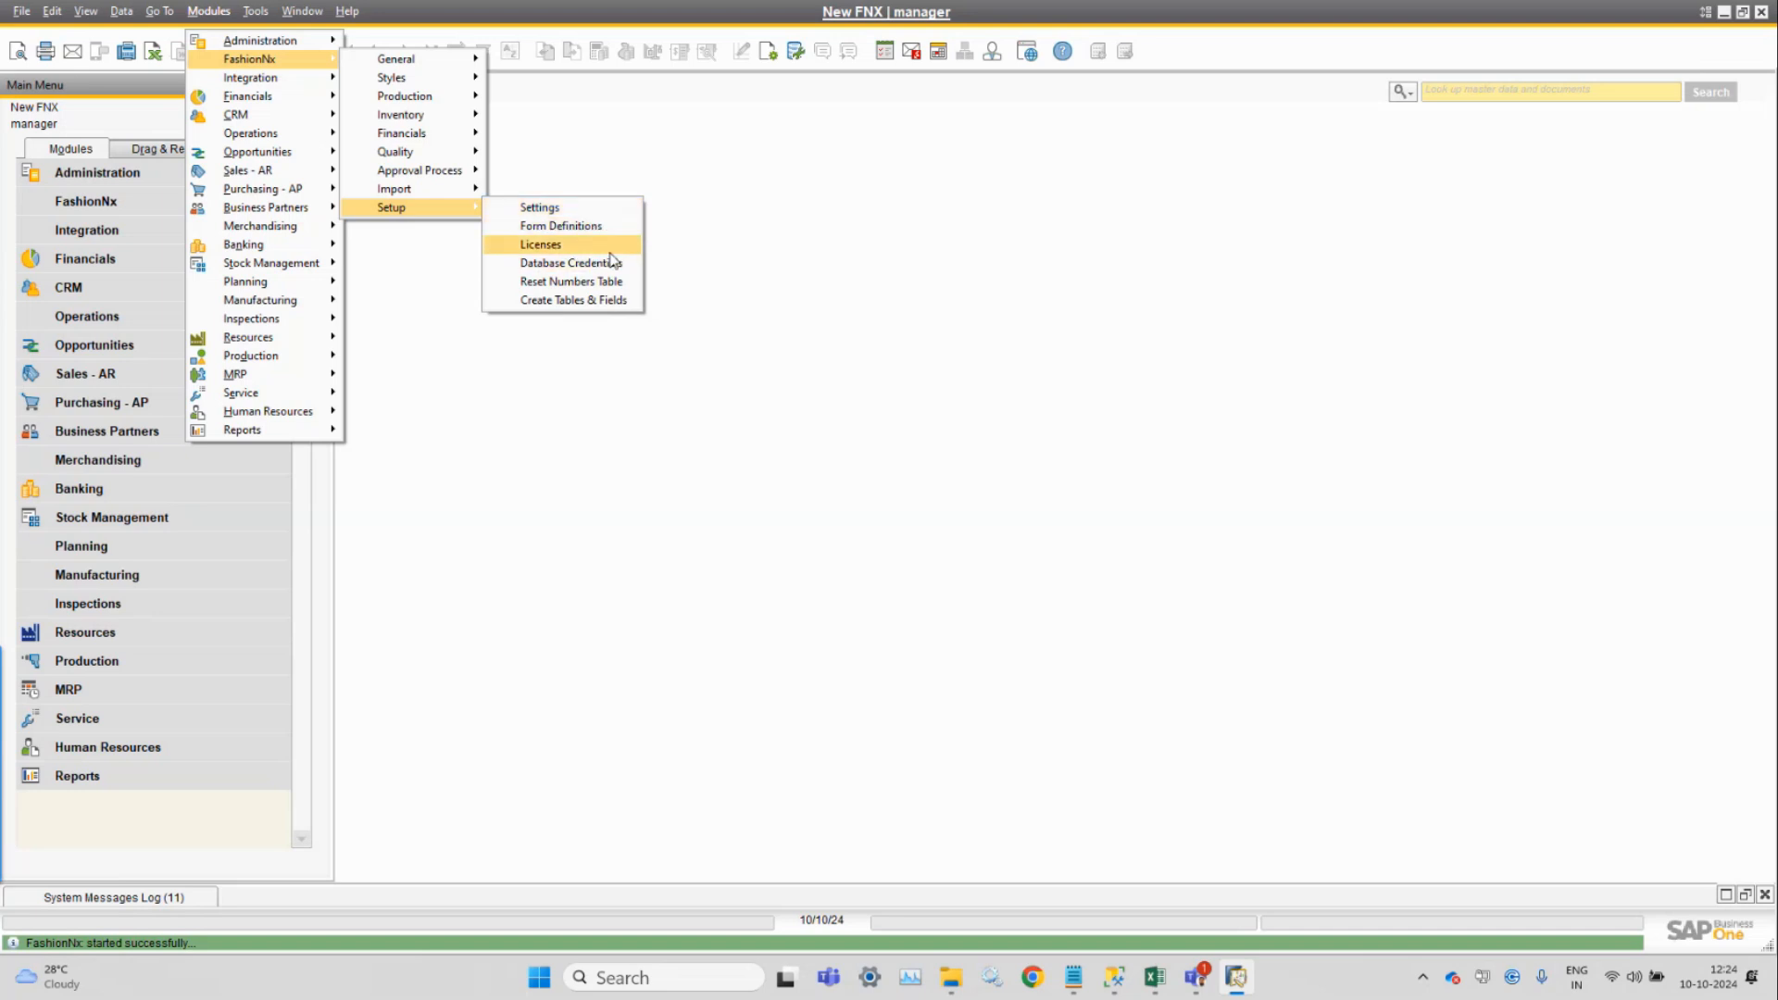
# Open the FashionNx Create Tables & Fields window, move it aside, then close it.
pyautogui.click(598, 301)
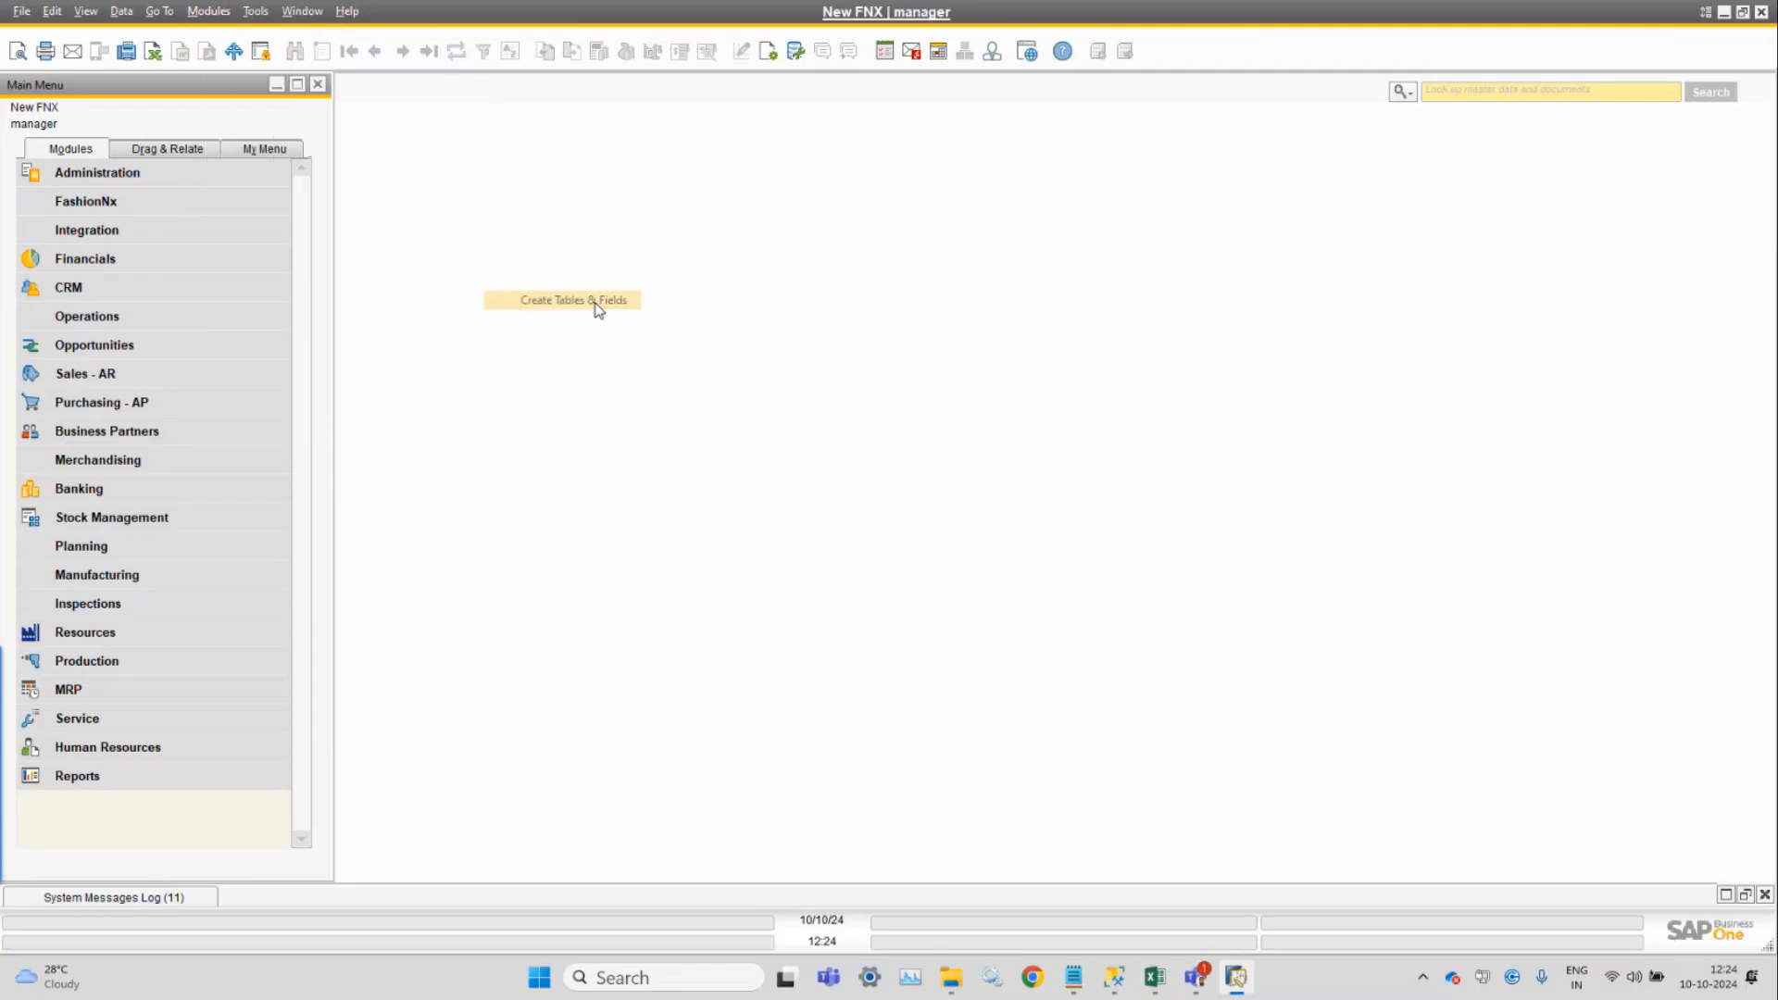
pyautogui.moveTo(570, 167); pyautogui.dragTo(819, 165)
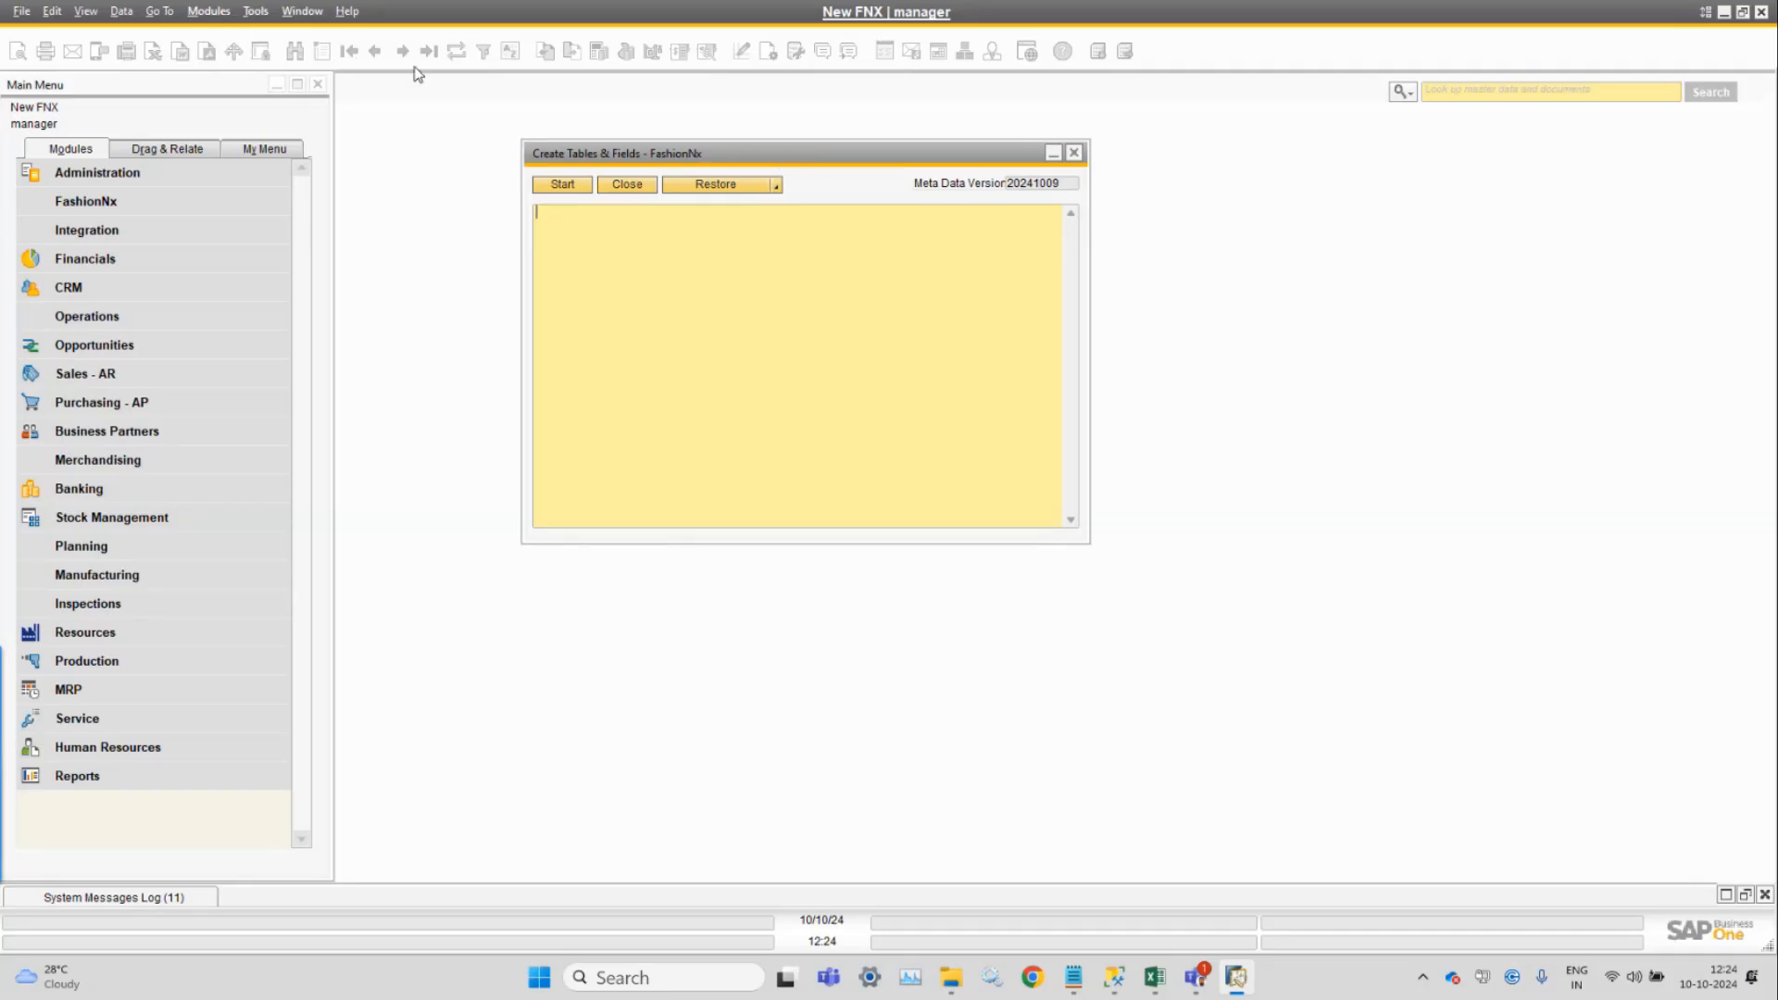
pyautogui.click(1074, 154)
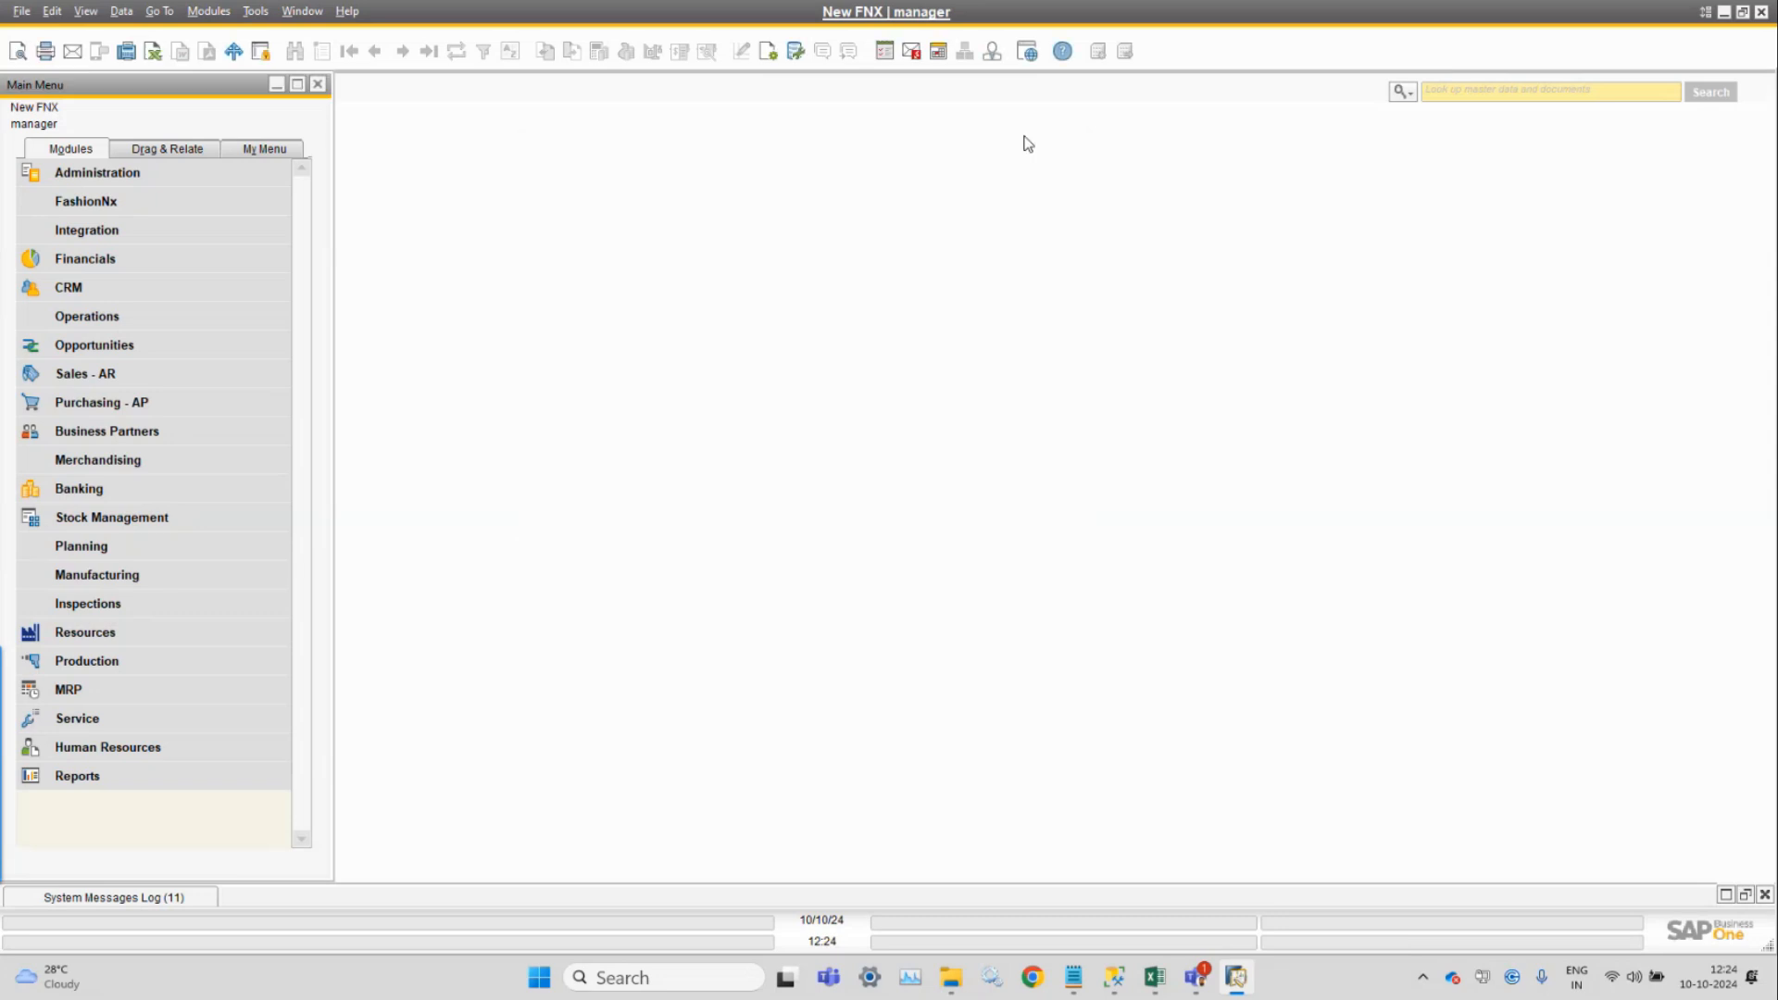
# Reopen Create Tables & Fields, run Start, and acknowledge the Process completed message.
pyautogui.click(208, 11)
pyautogui.moveTo(277, 58)
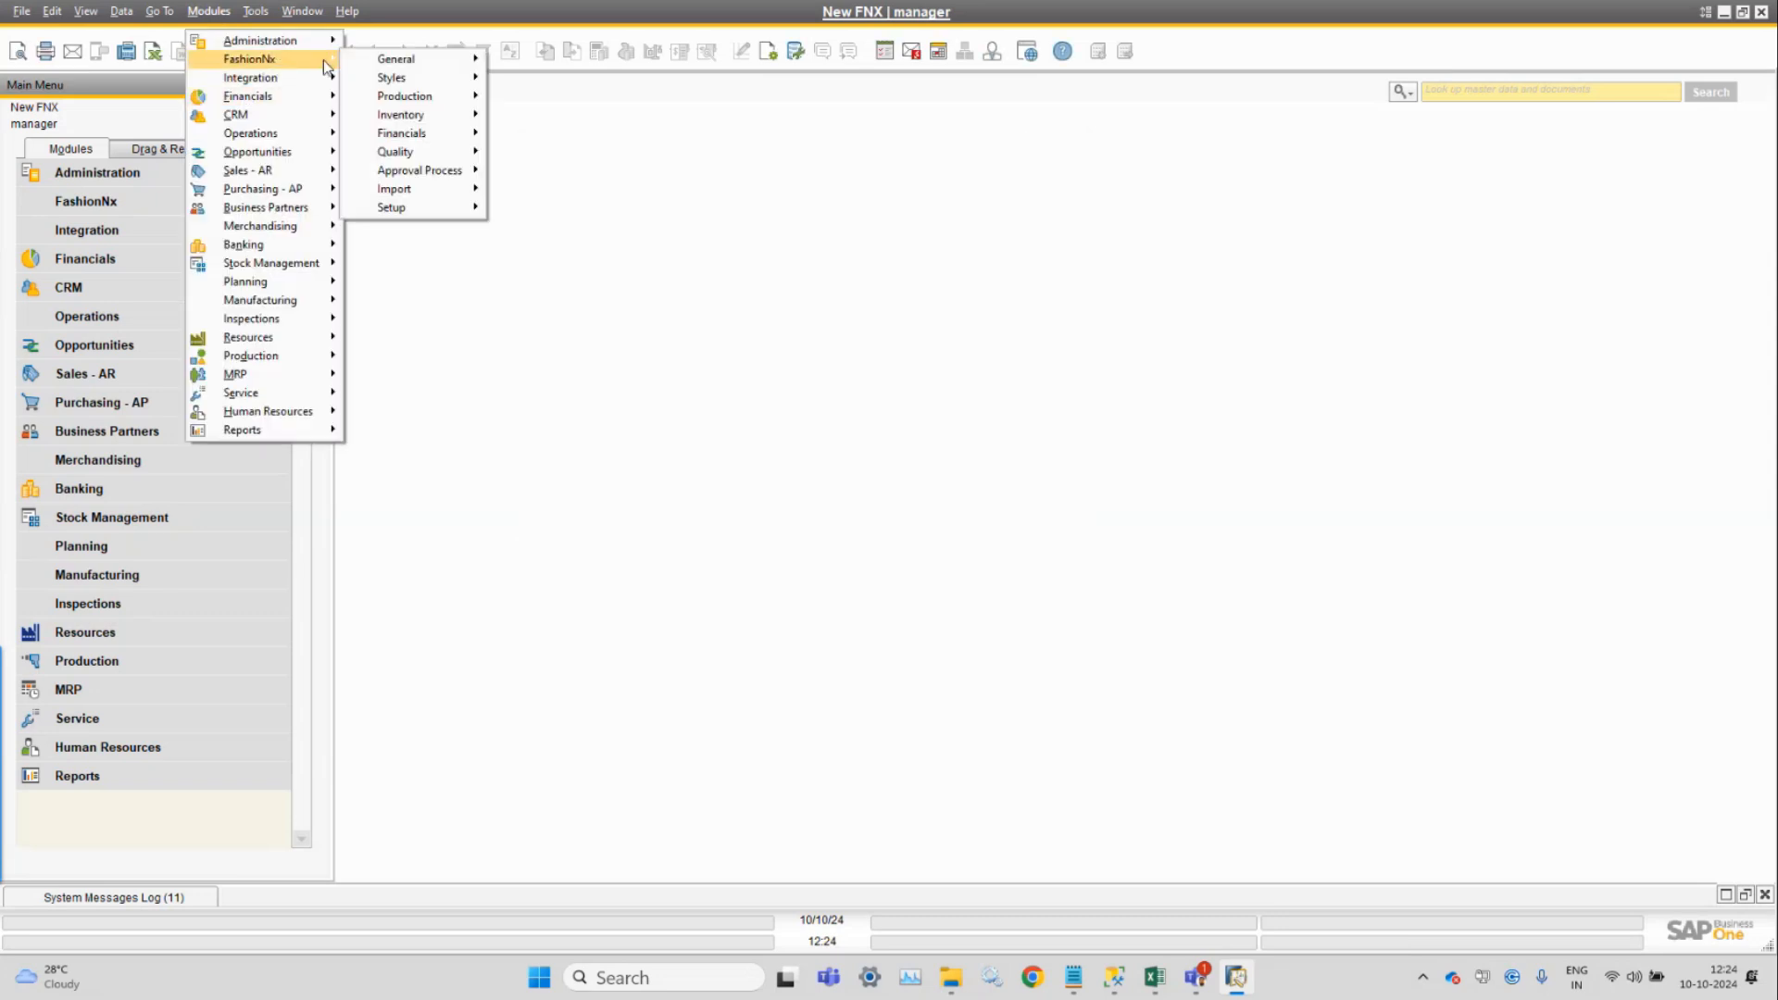
pyautogui.moveTo(443, 219)
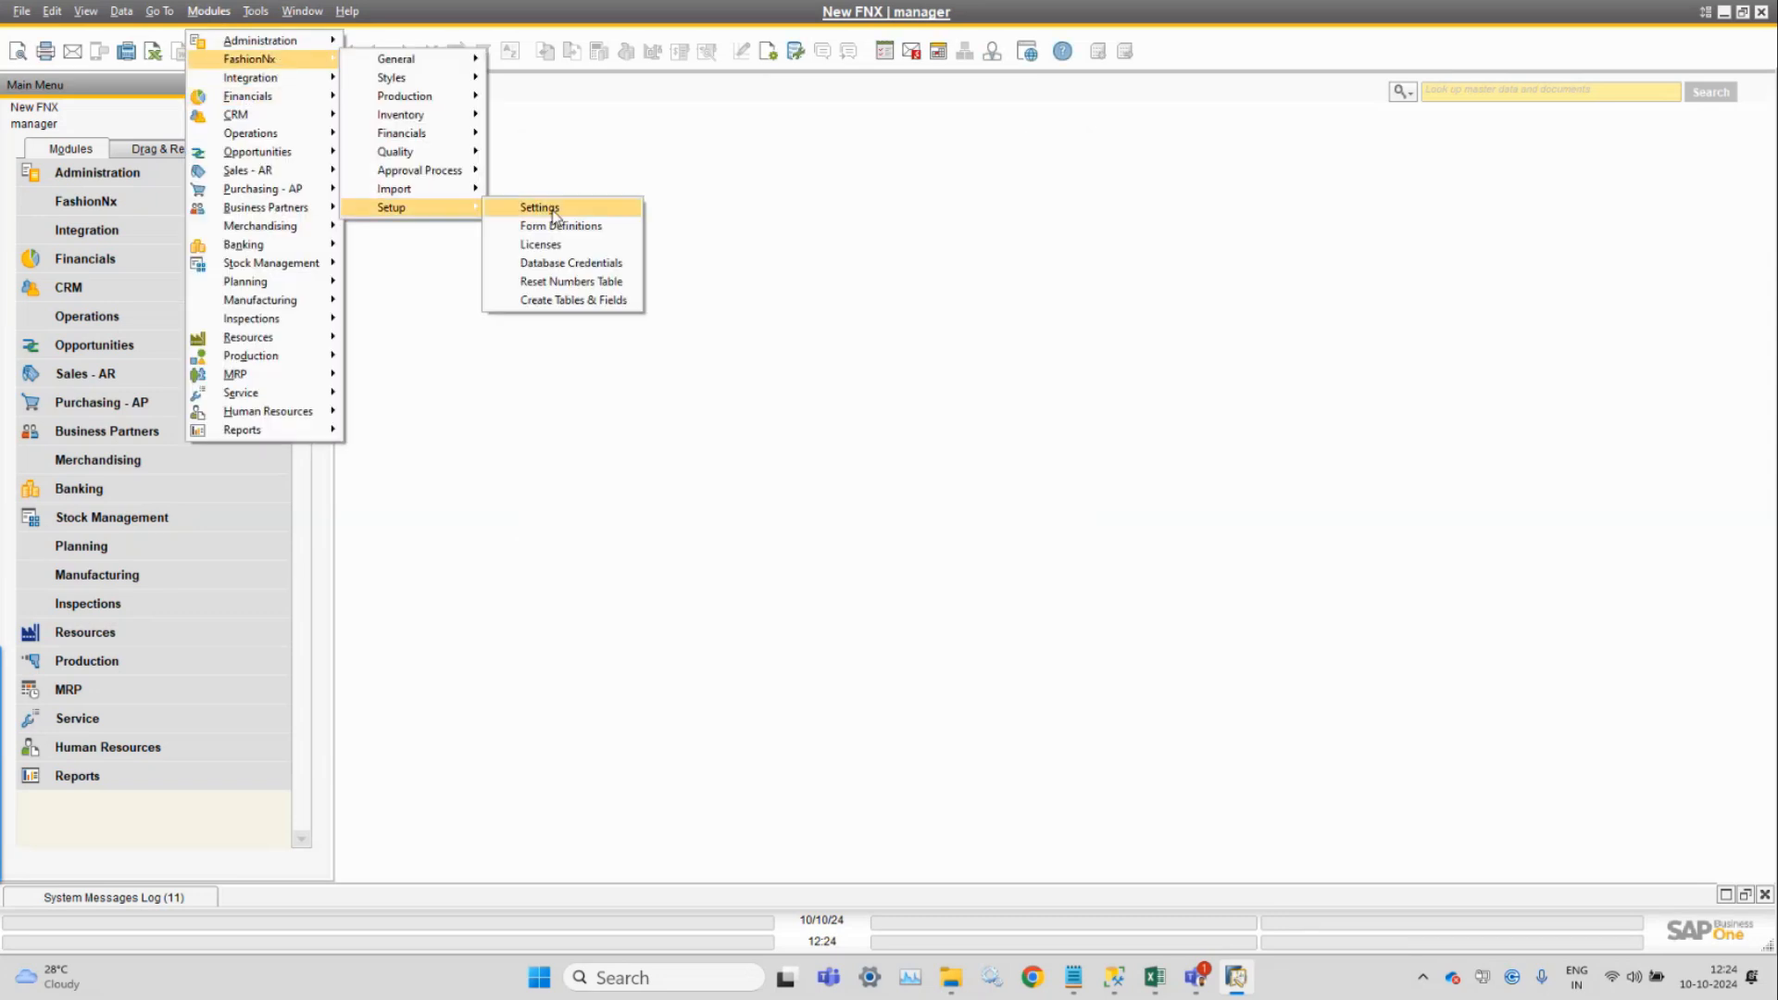
pyautogui.click(626, 301)
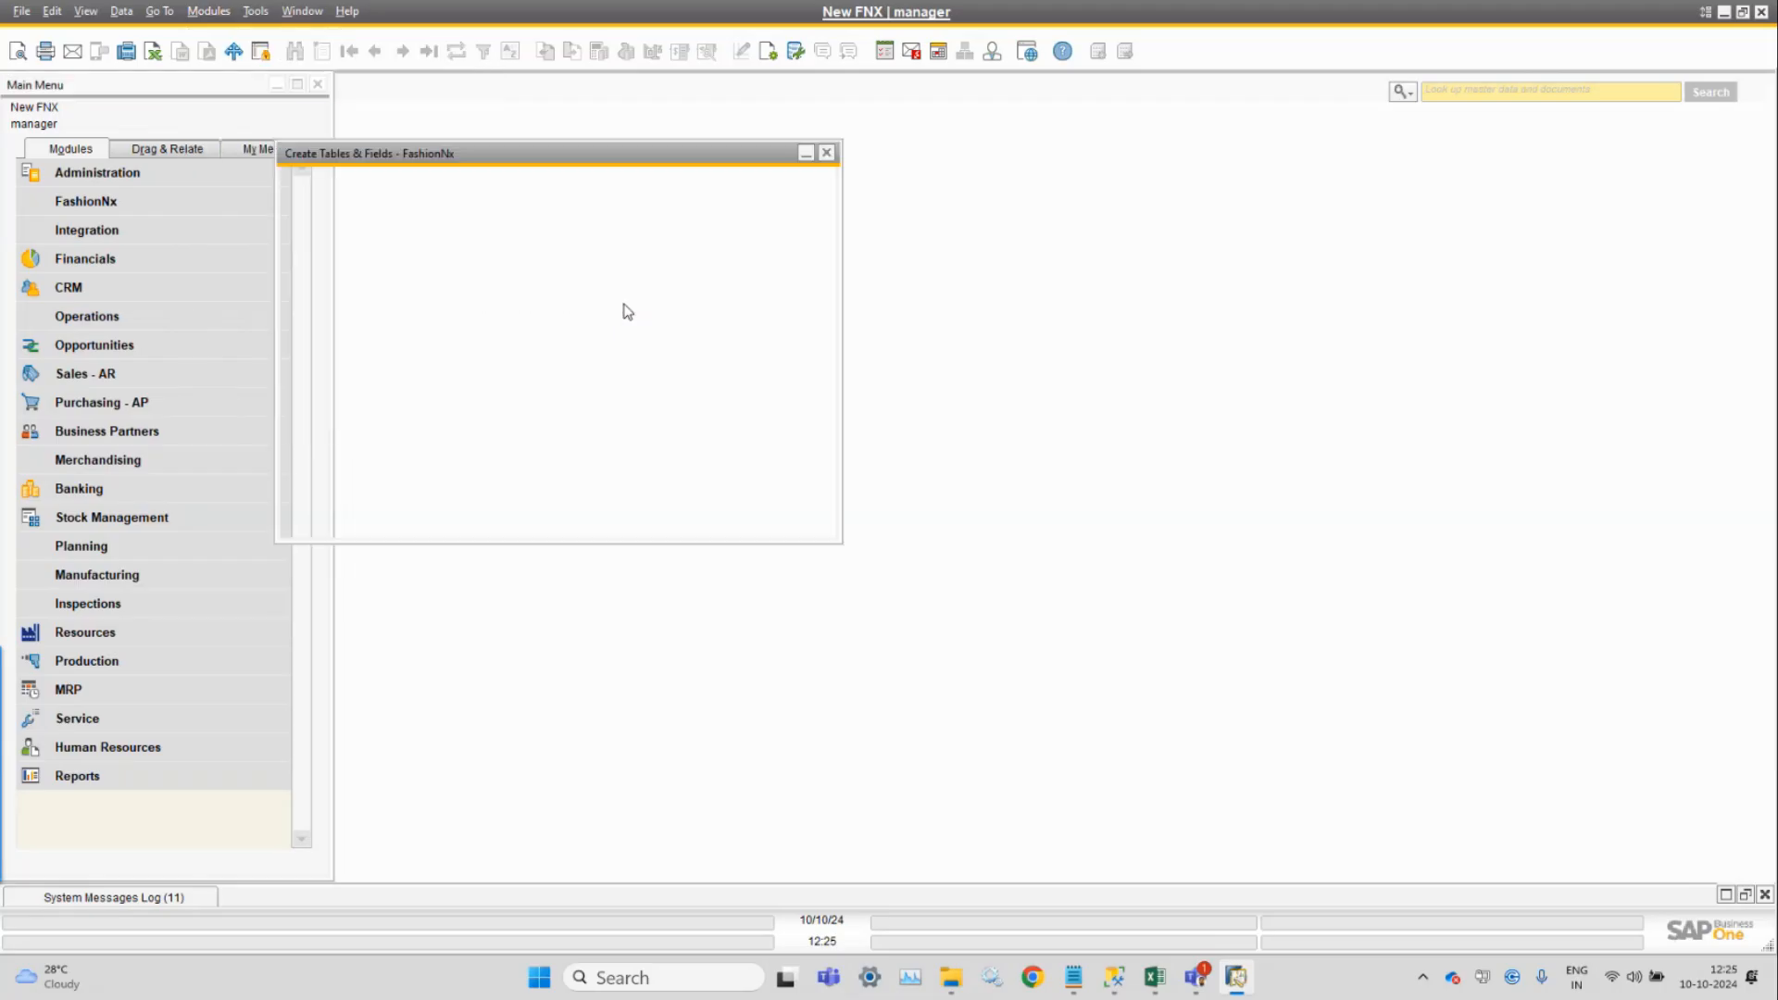
pyautogui.moveTo(588, 165); pyautogui.dragTo(1014, 176)
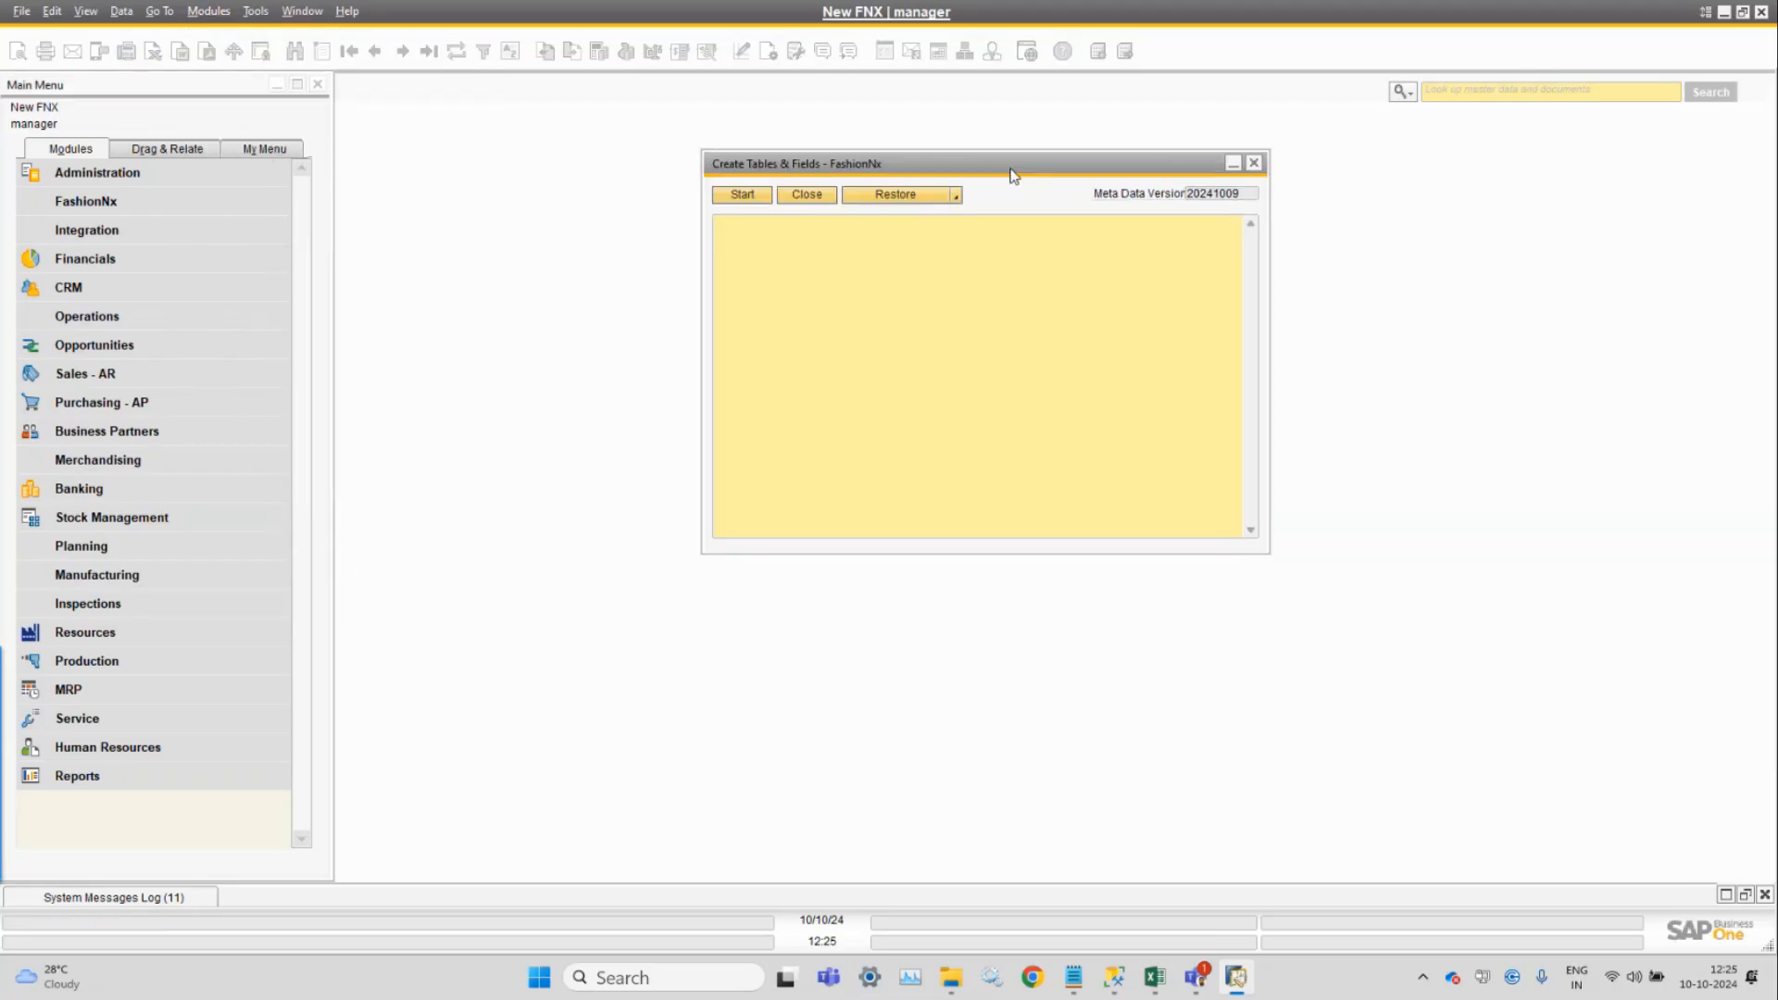
pyautogui.click(743, 197)
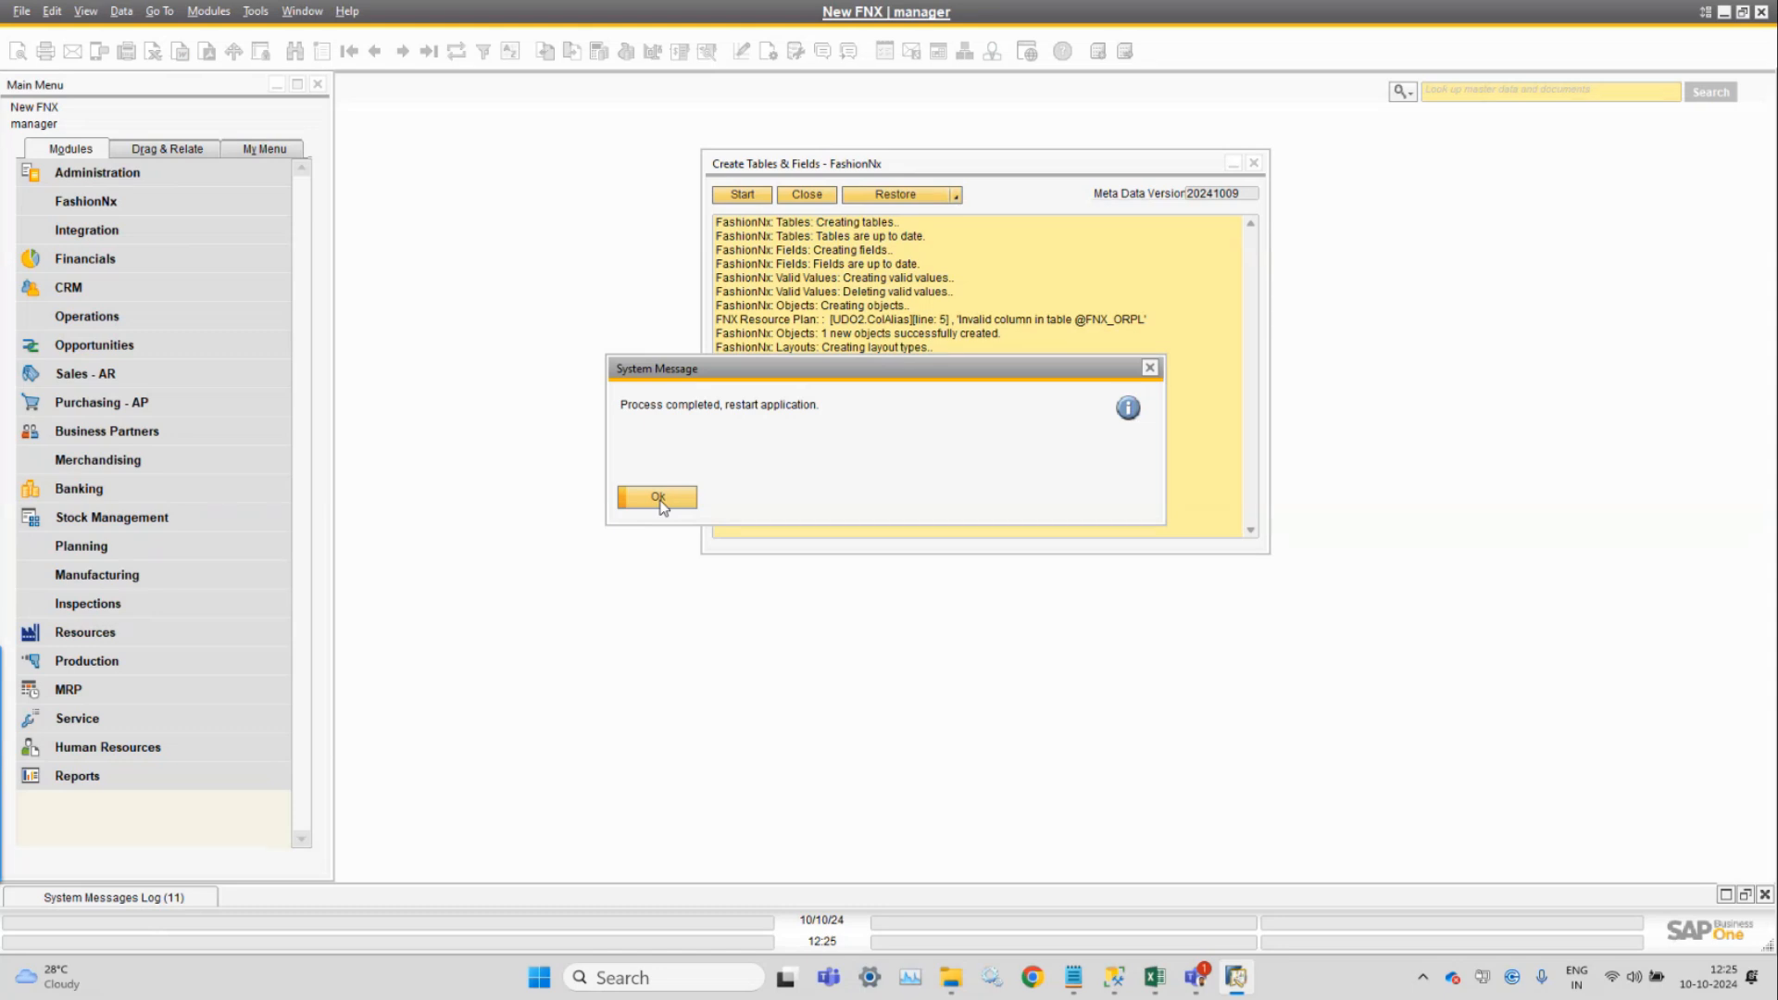
pyautogui.click(660, 498)
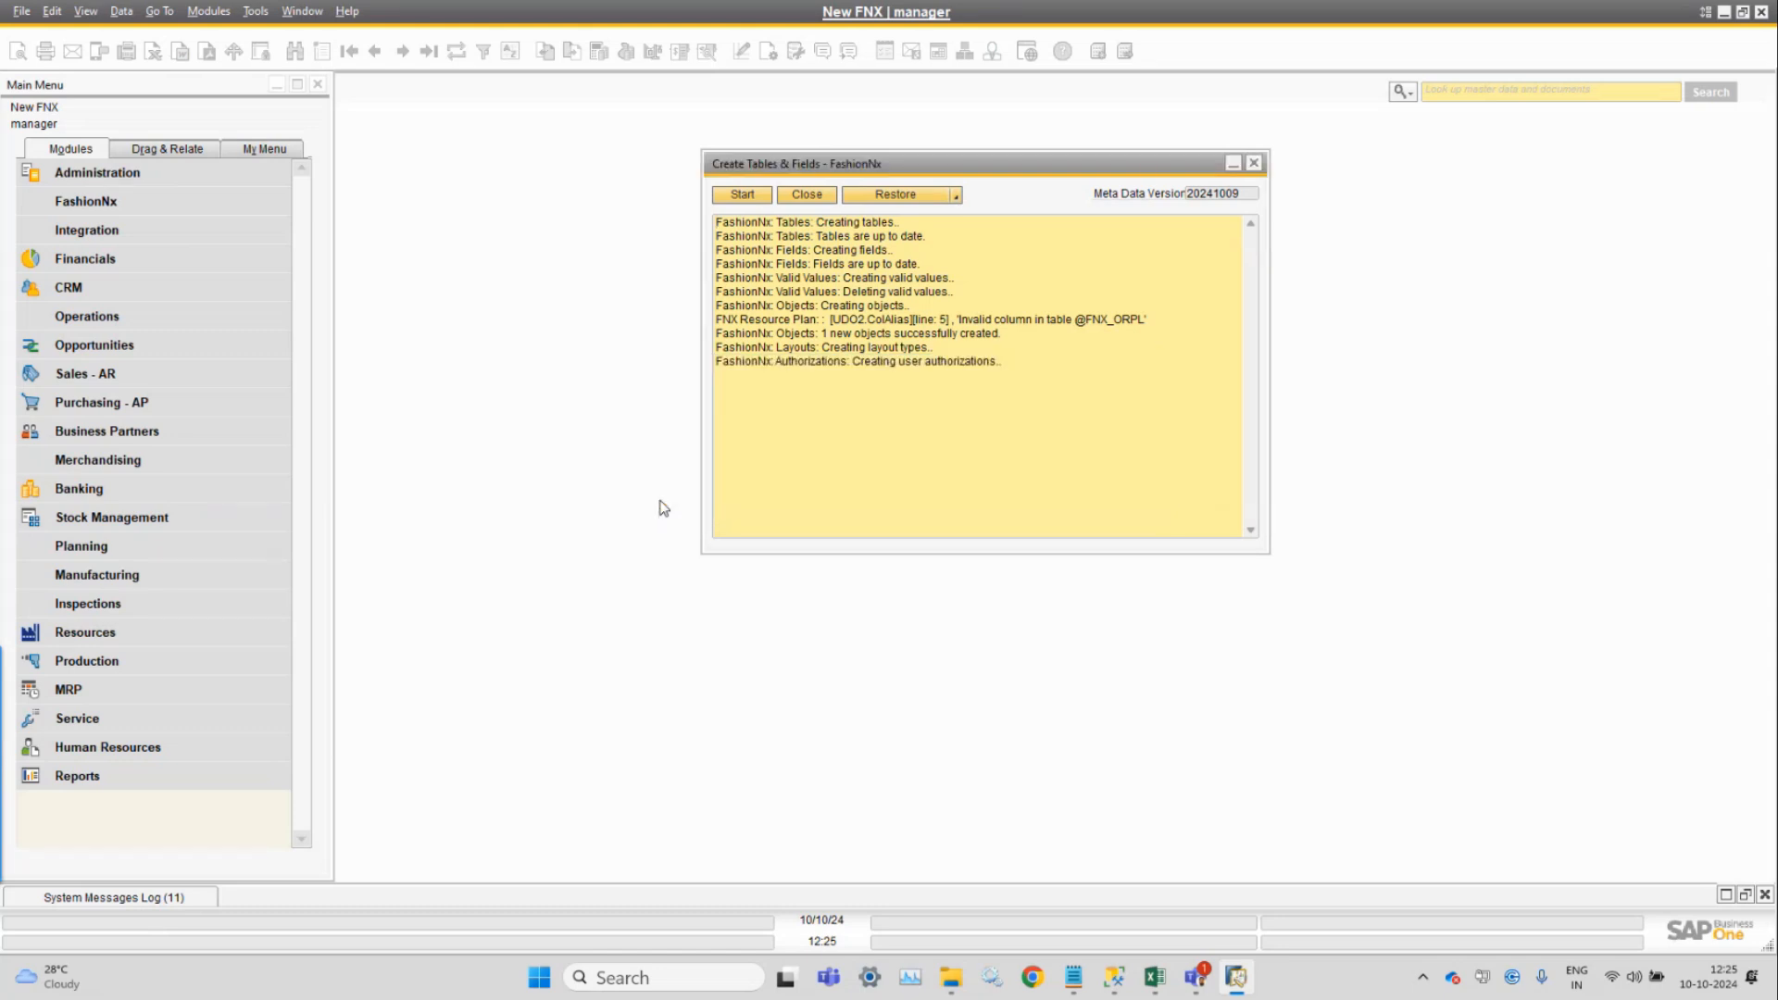
# Set the Restore action to Check All Fields, read the log, and reopen the Restore dropdown.
pyautogui.click(958, 196)
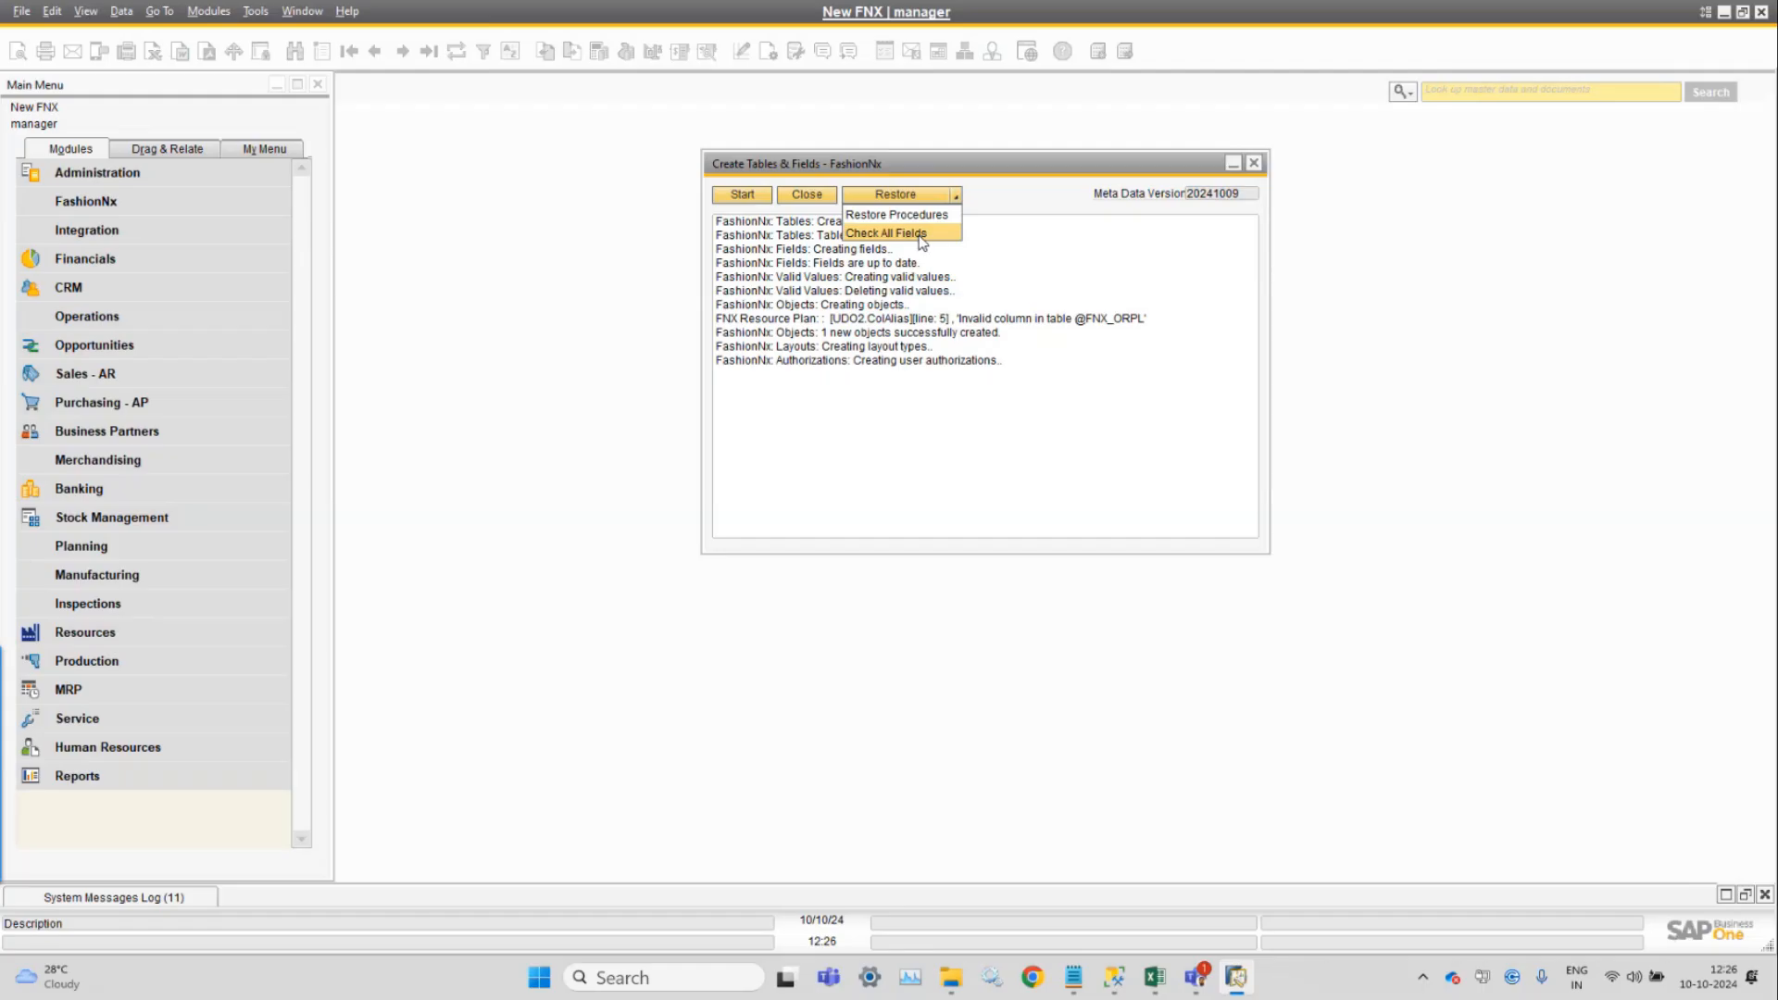
pyautogui.click(923, 239)
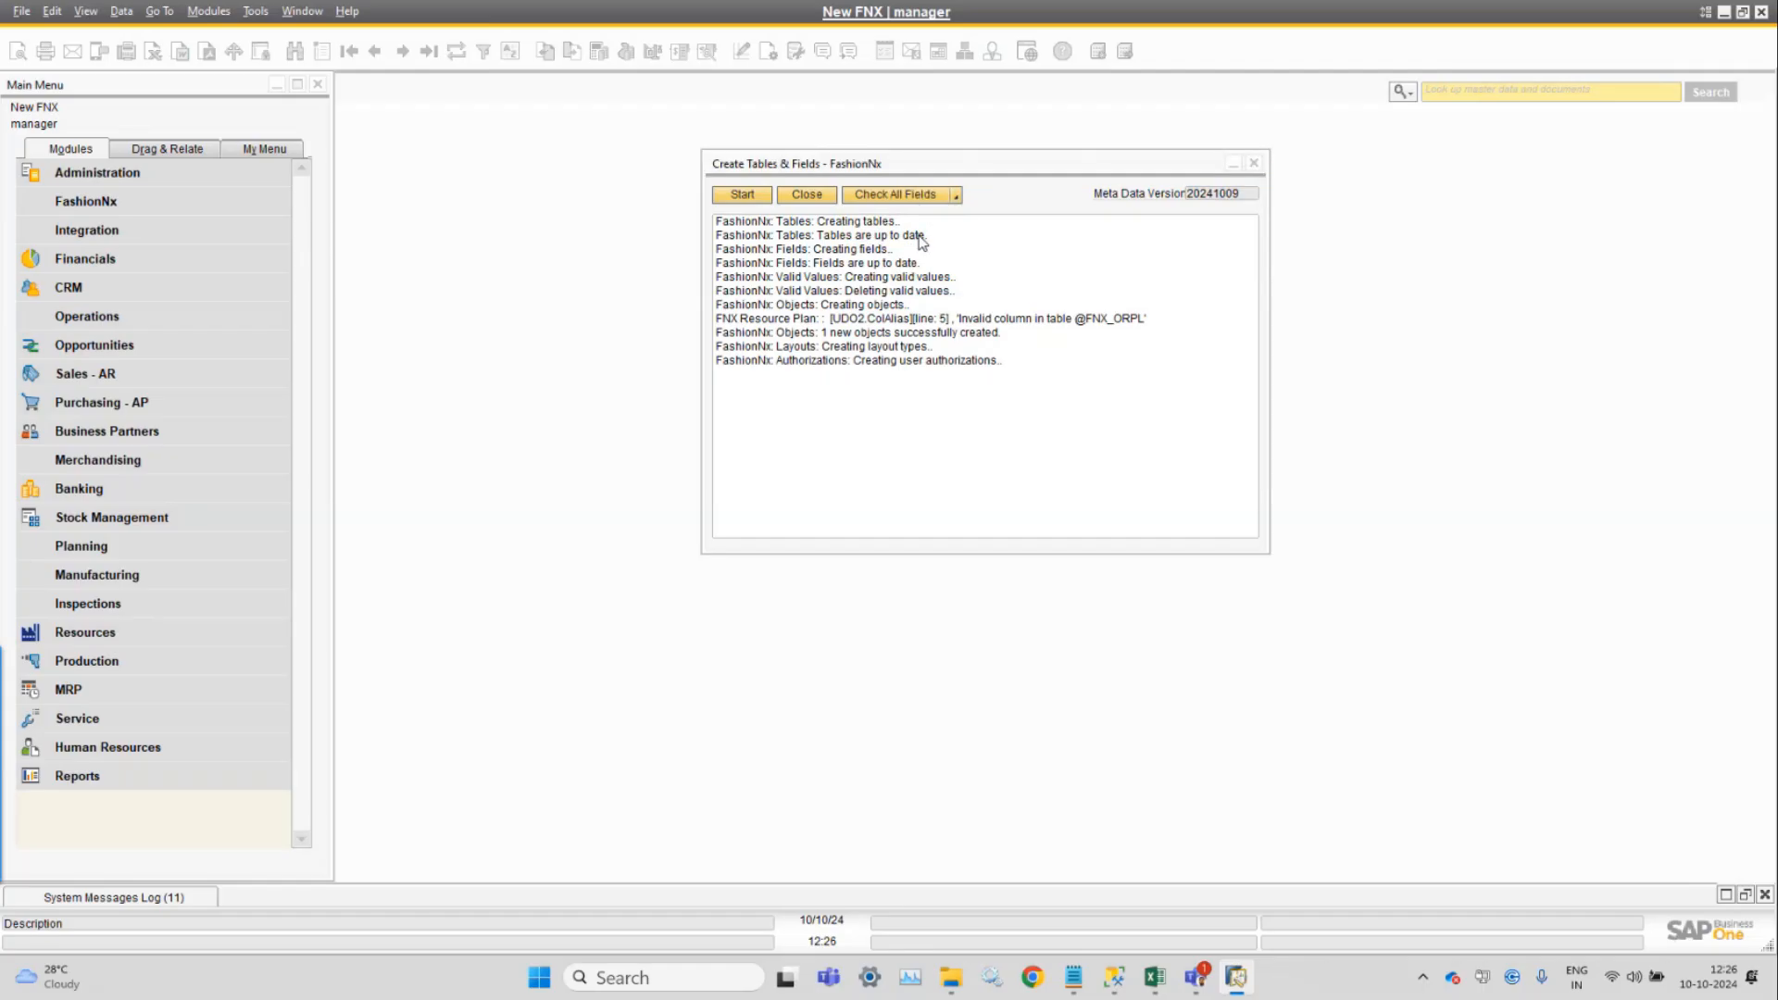
pyautogui.click(920, 242)
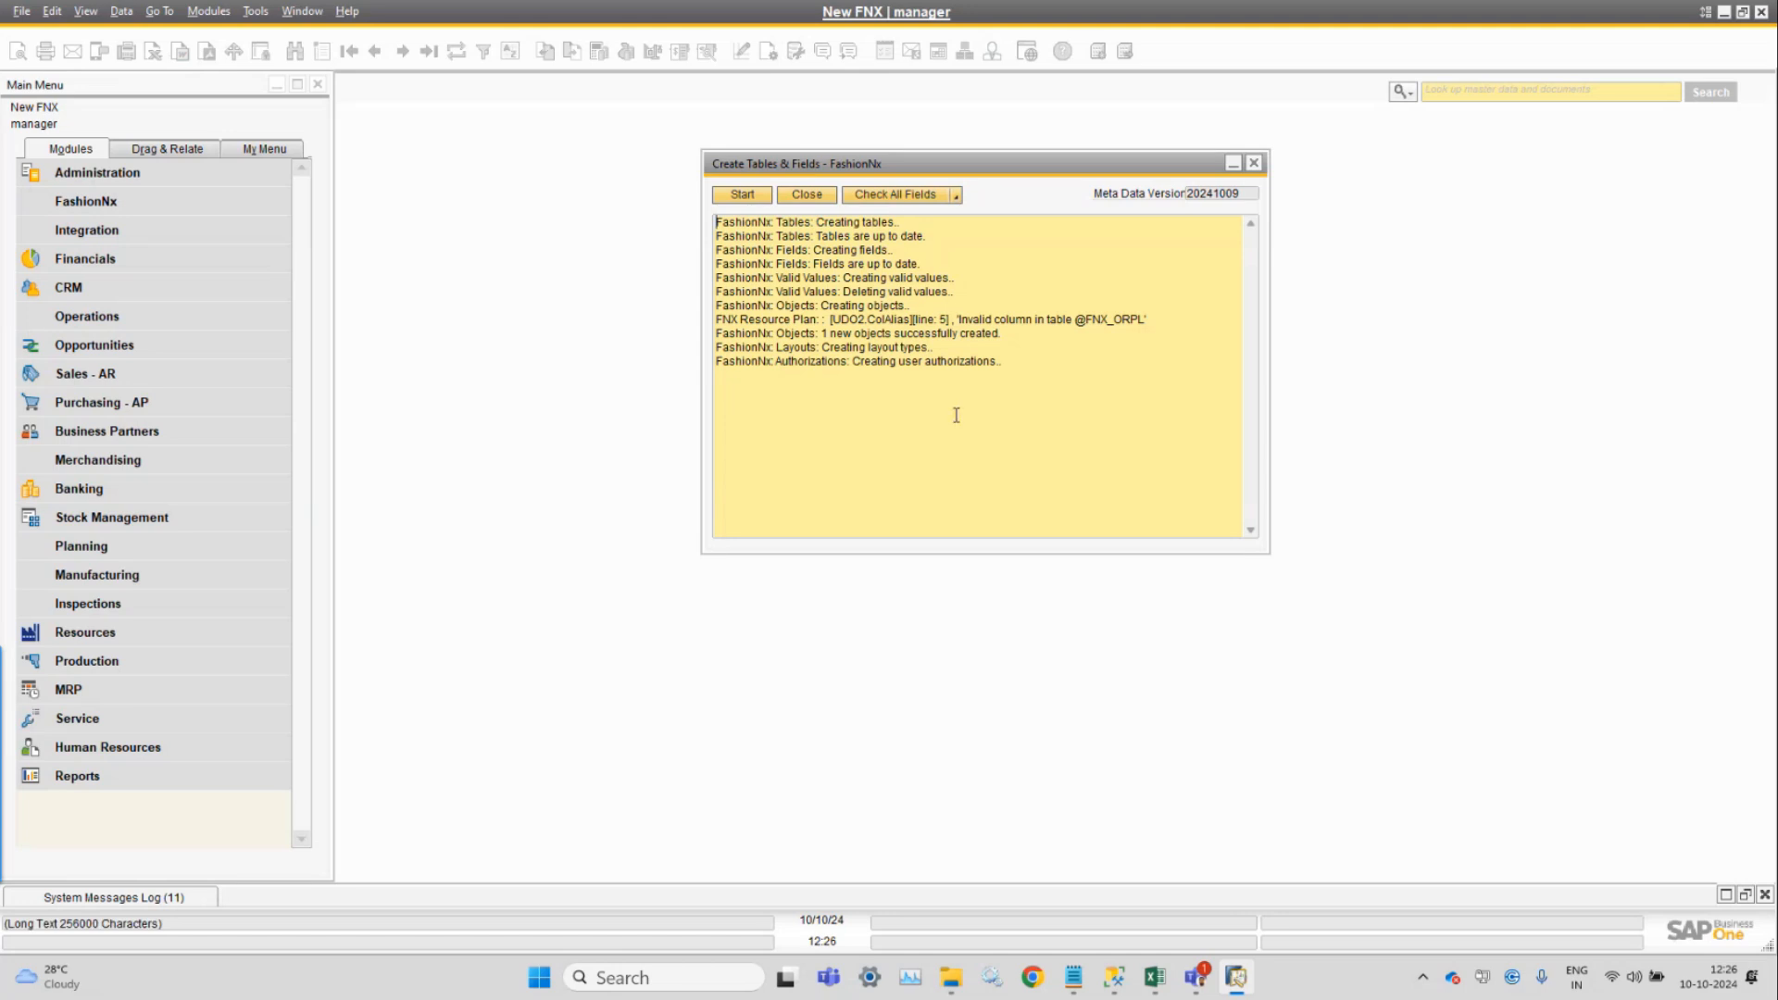
pyautogui.click(955, 194)
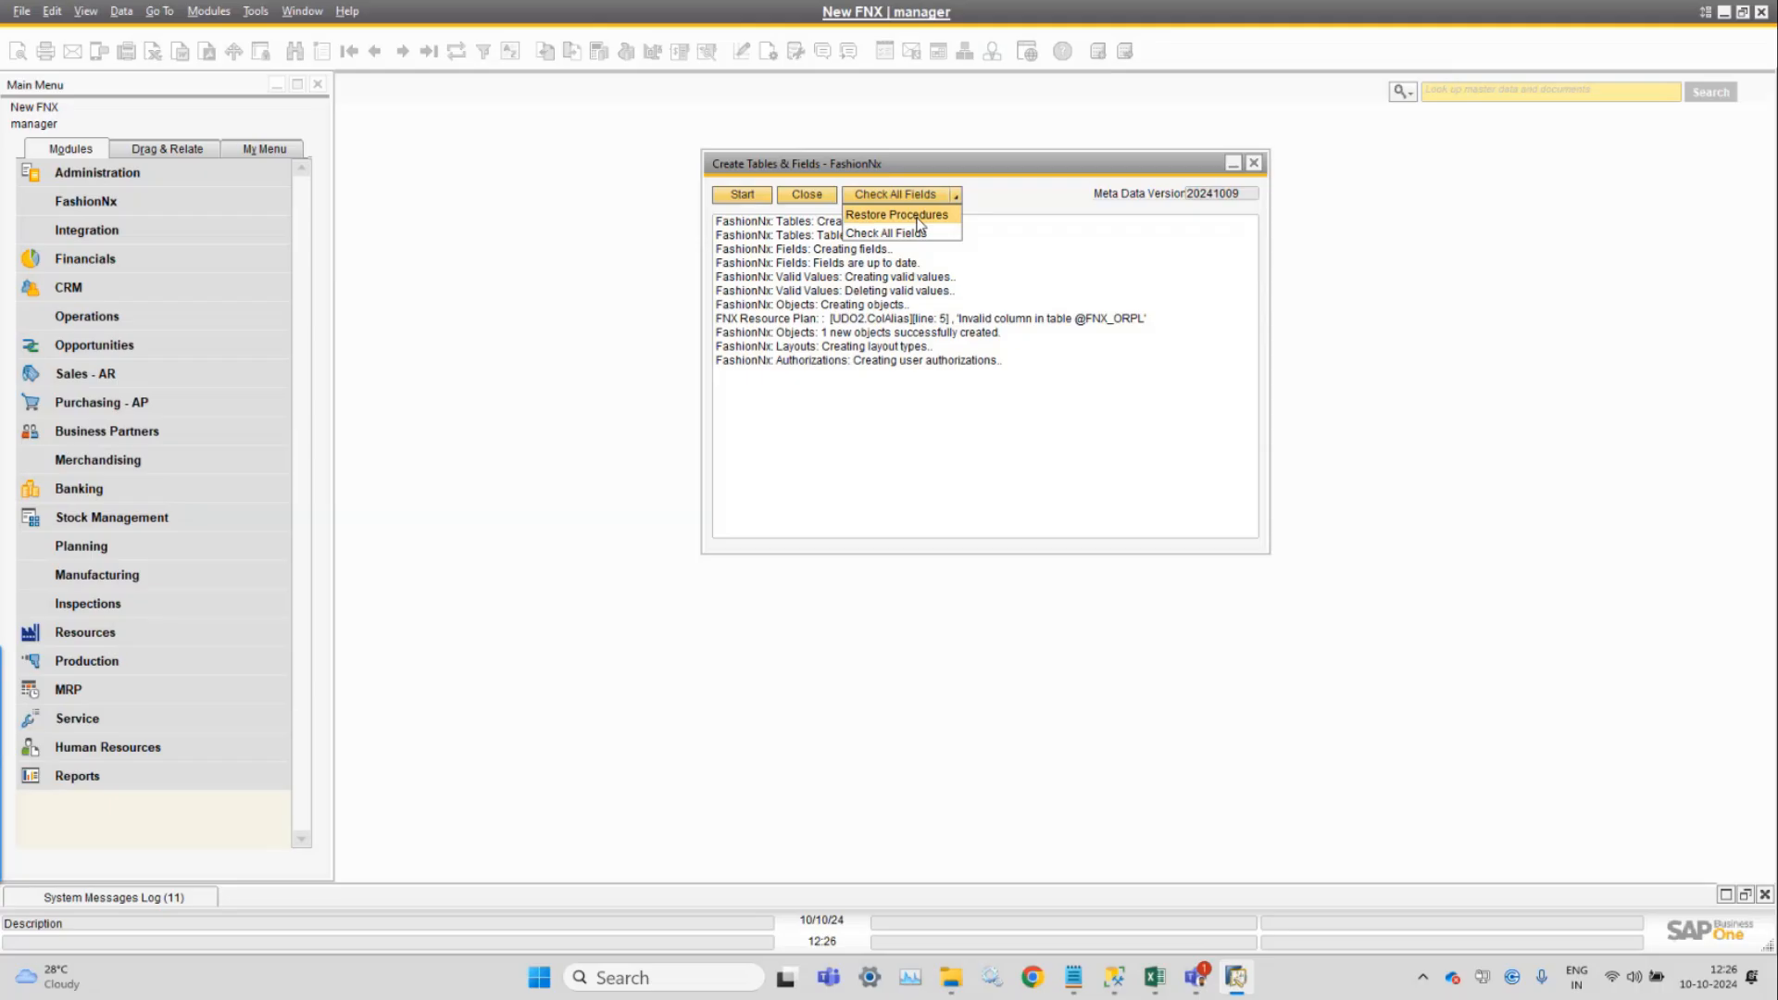
# Run Restore Procedures for the FashionNx stored procedures and views, answering Yes to the confirmation.
pyautogui.click(917, 215)
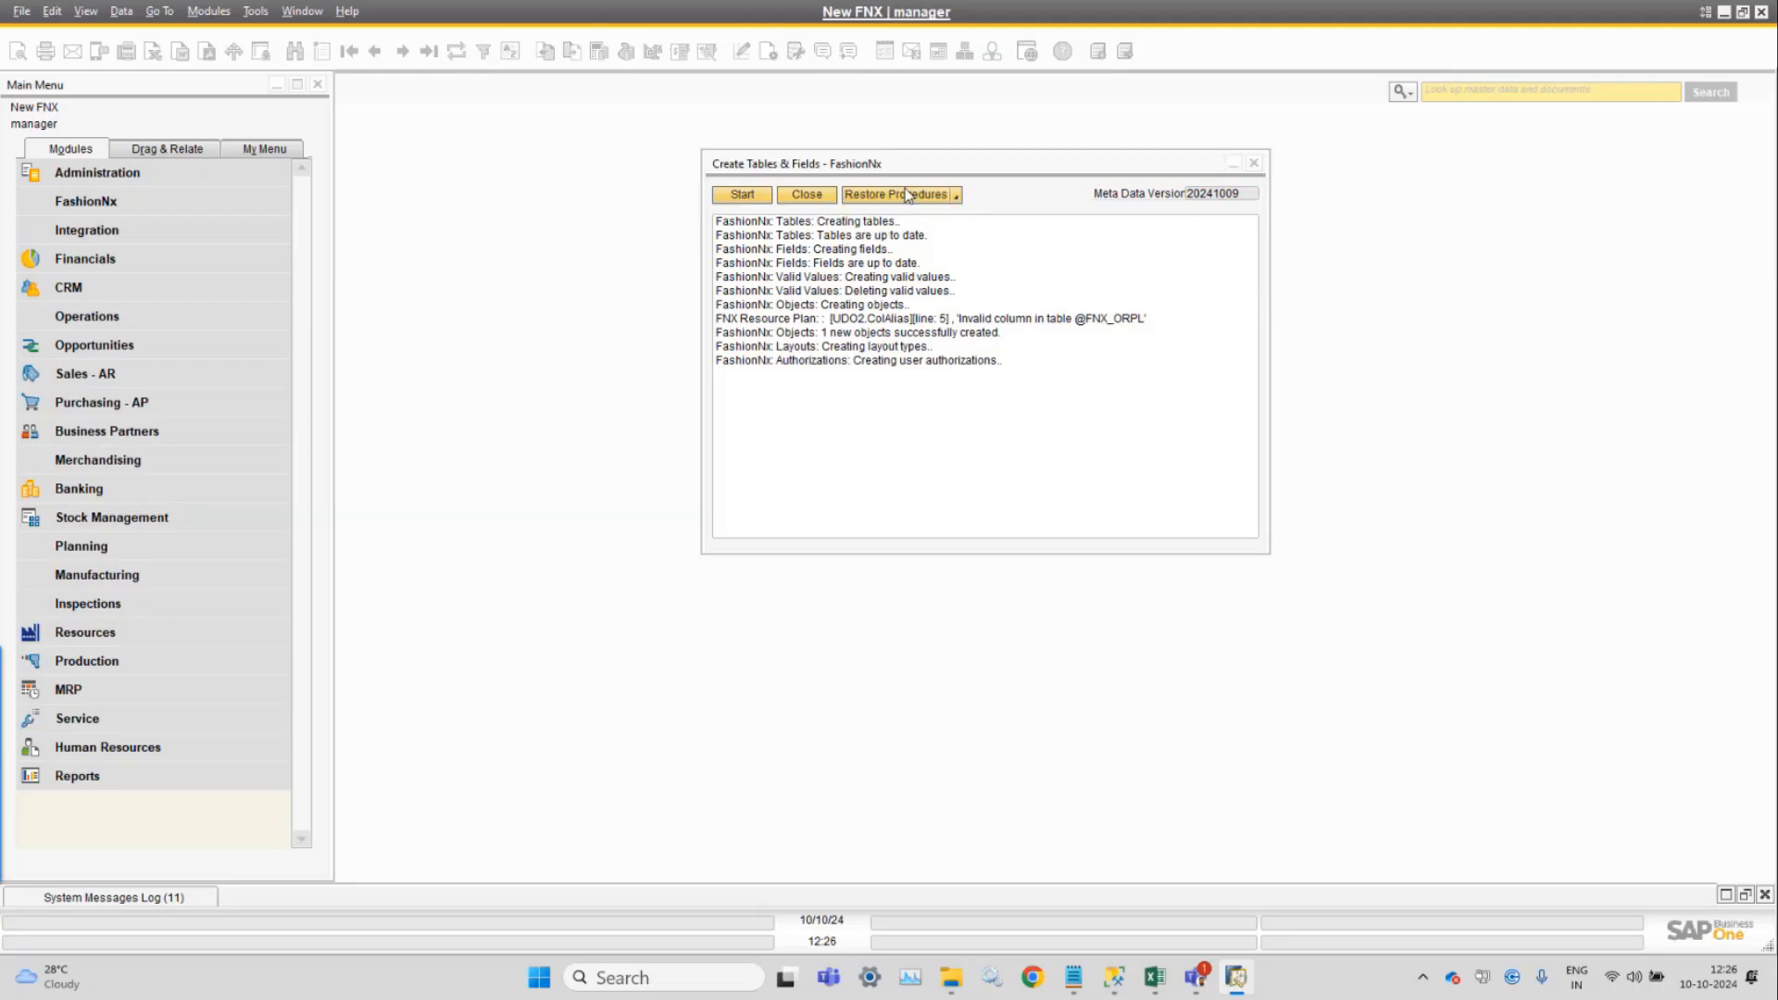
pyautogui.click(898, 197)
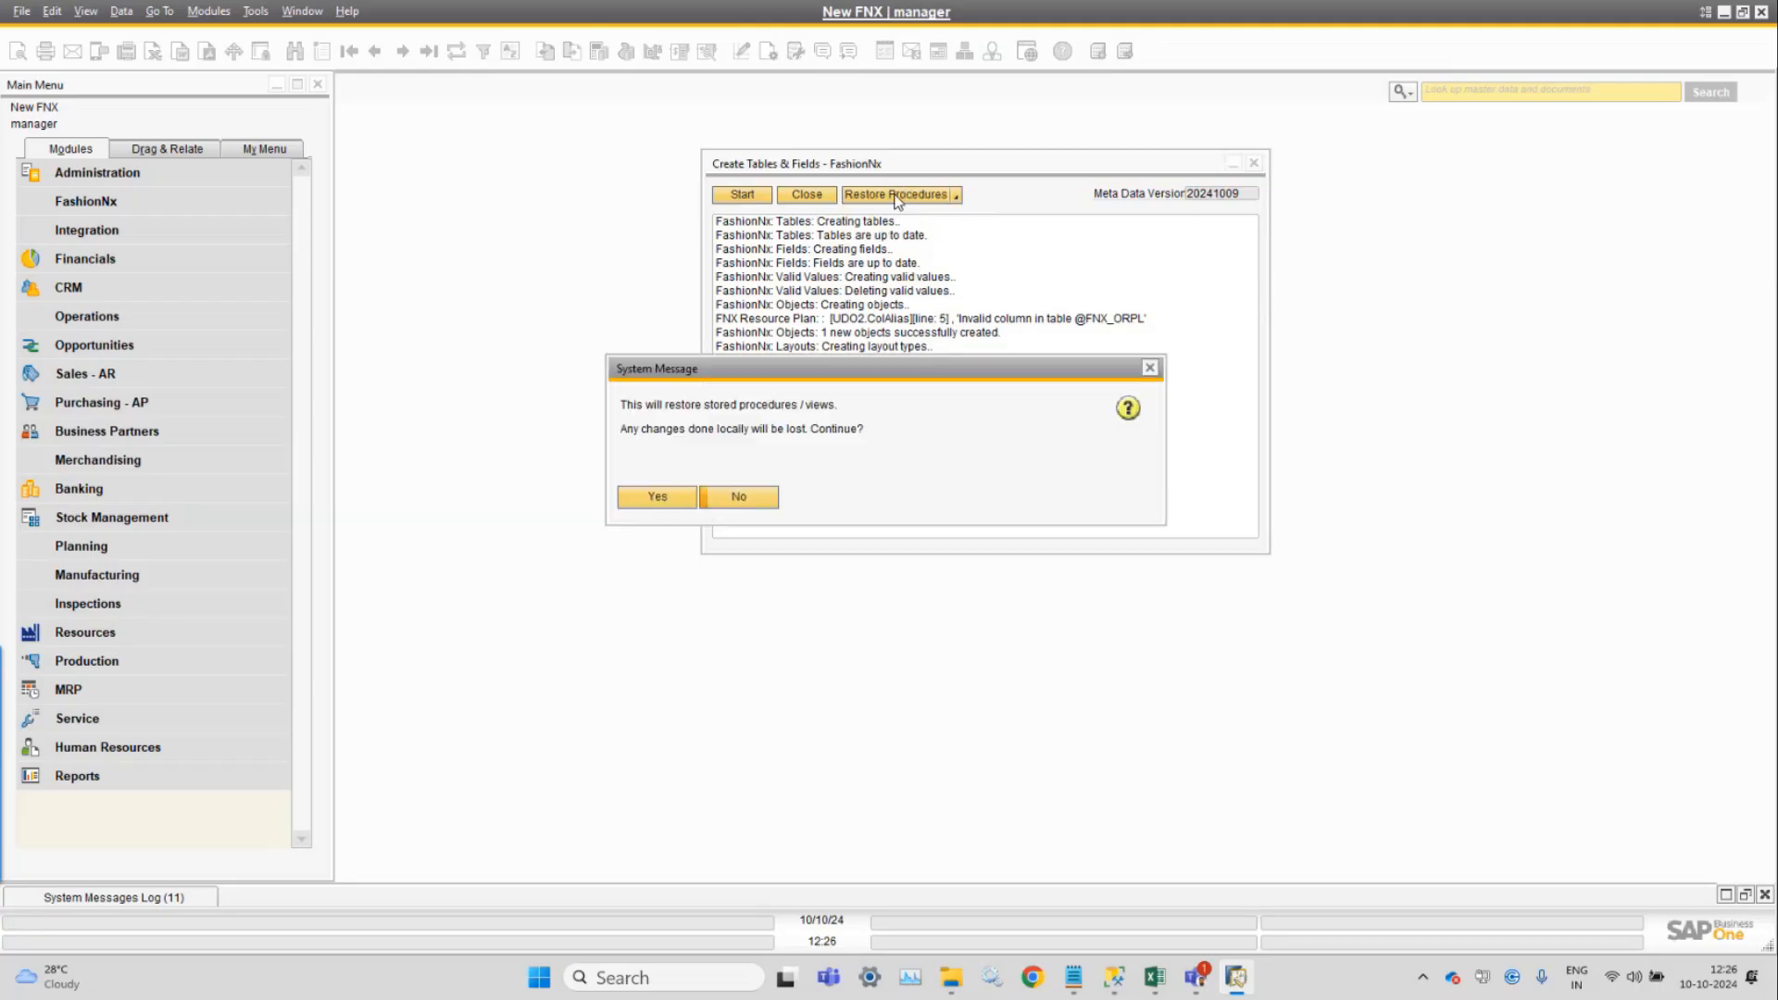
pyautogui.click(655, 500)
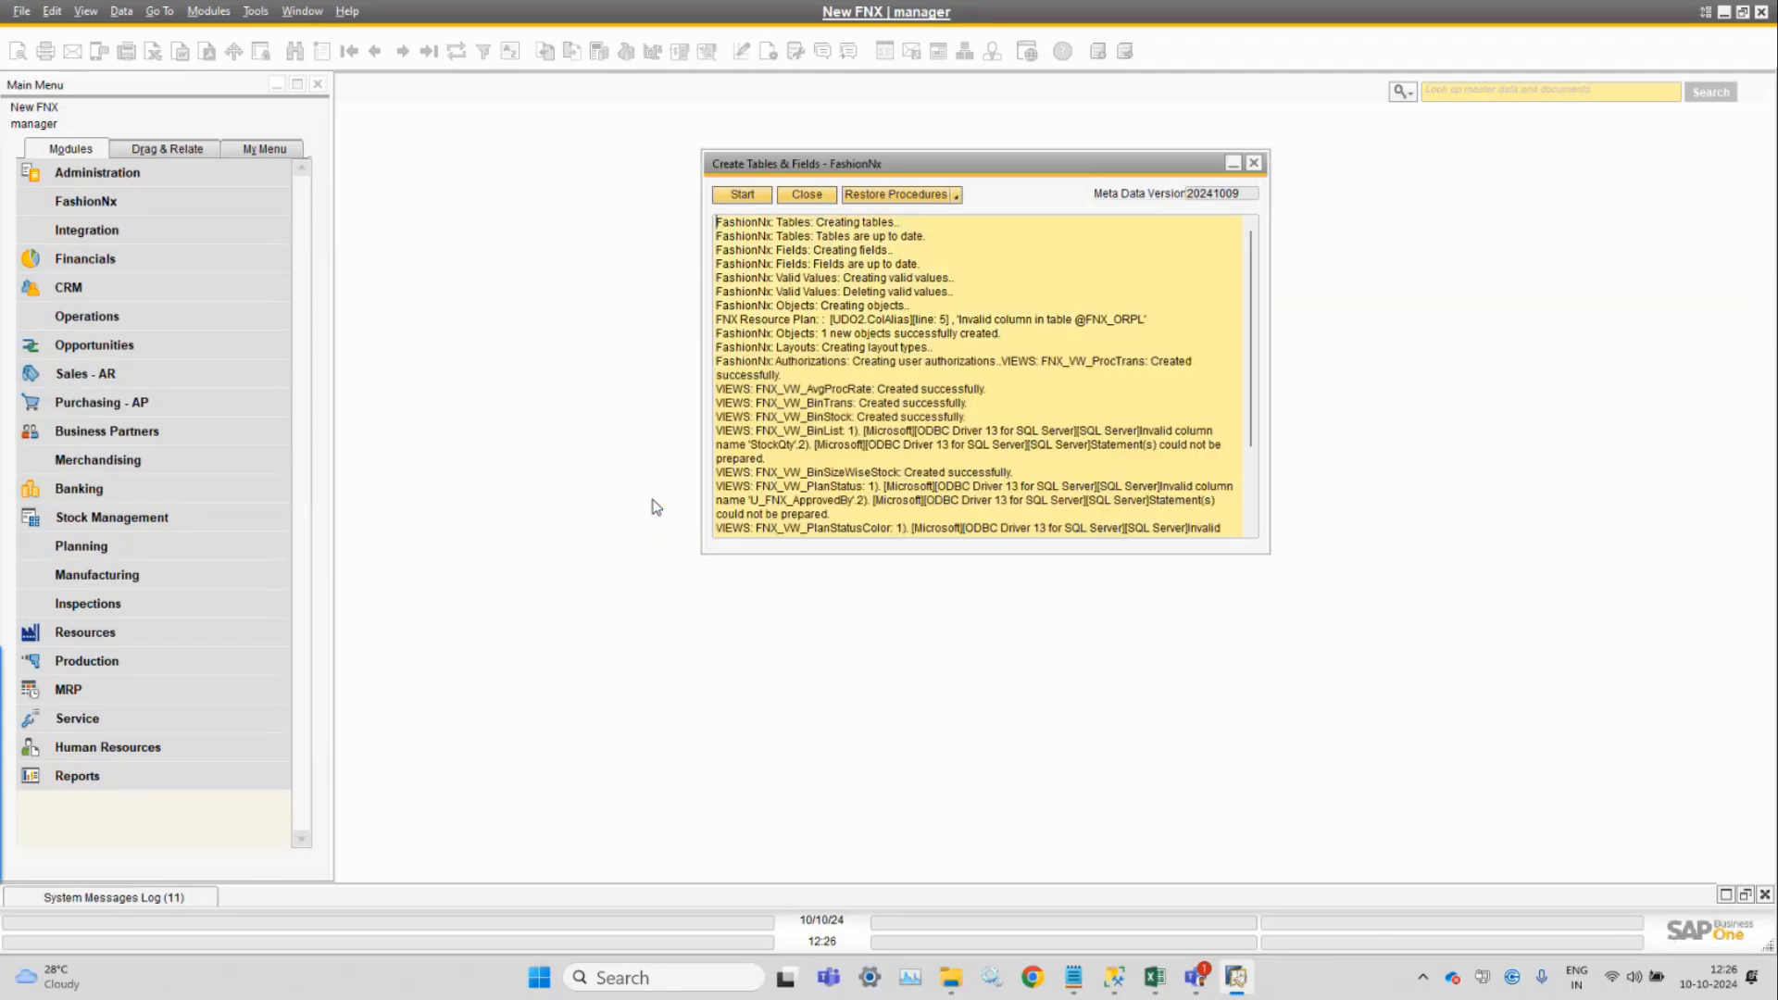
# Review the log: views created, but FNX_VW_PlanStatus and PlanStatusColor fail on invalid column U_FNX_ApprovedBy.
pyautogui.scroll(-10, 973, 360)
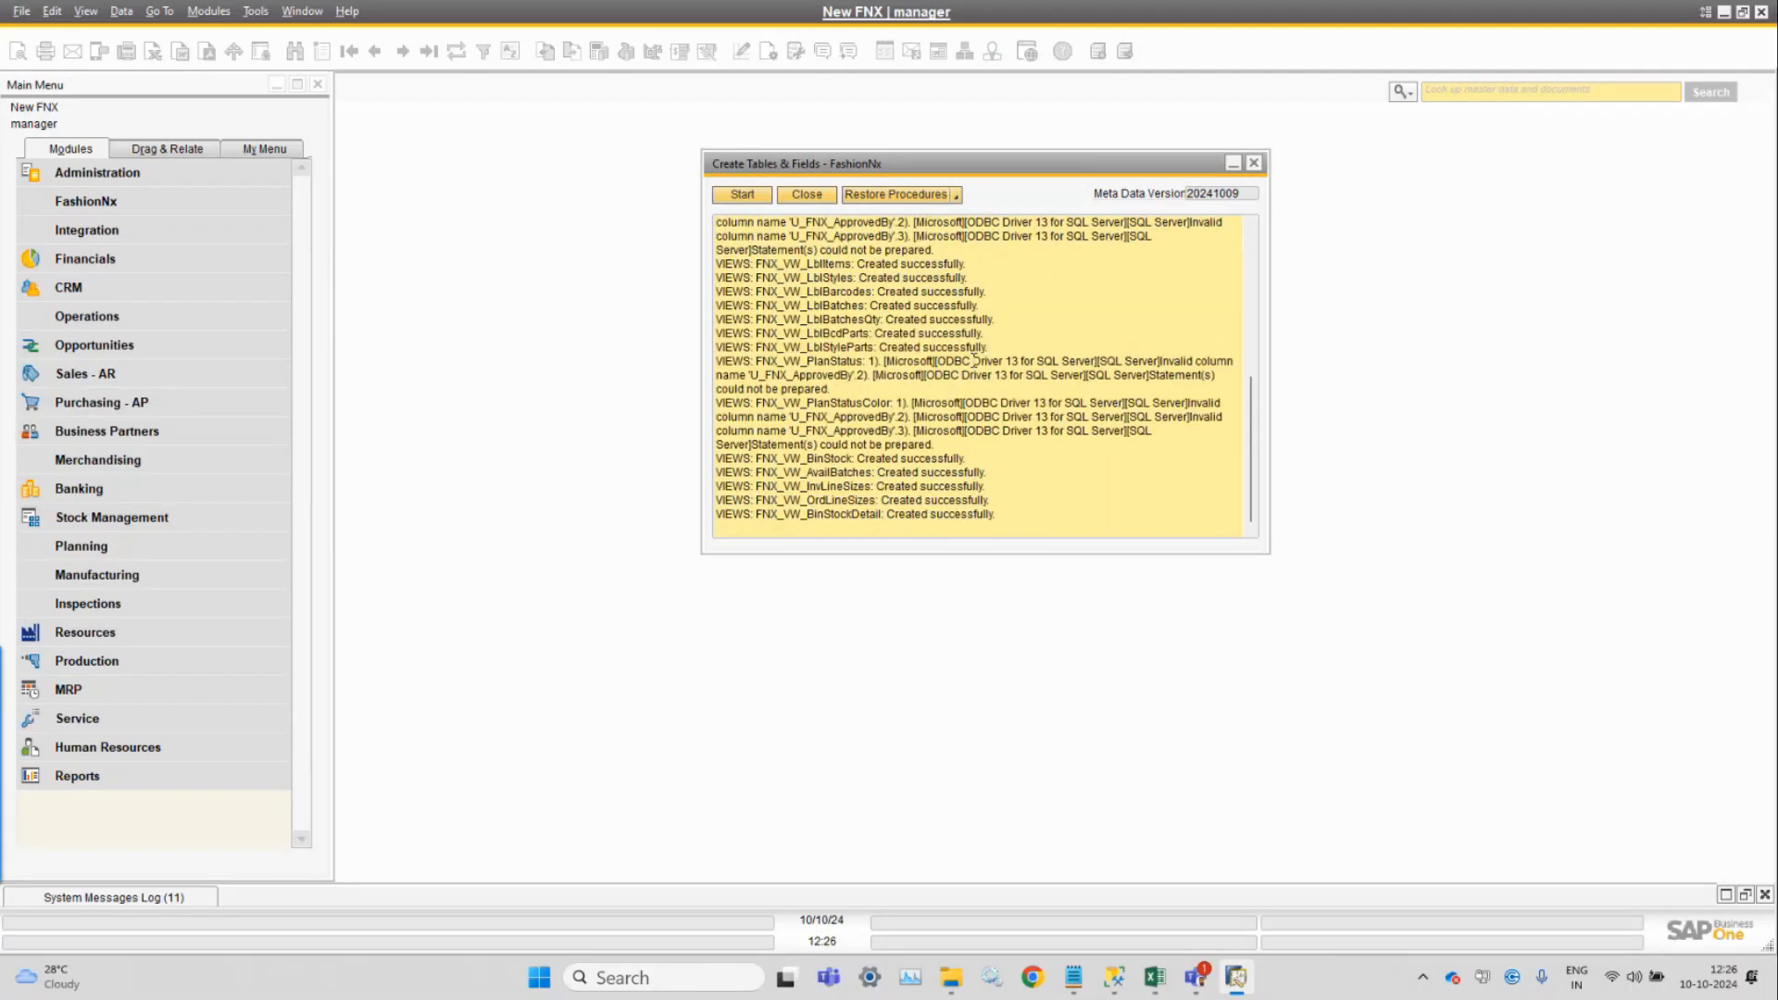
pyautogui.moveTo(717, 263); pyautogui.dragTo(1037, 352)
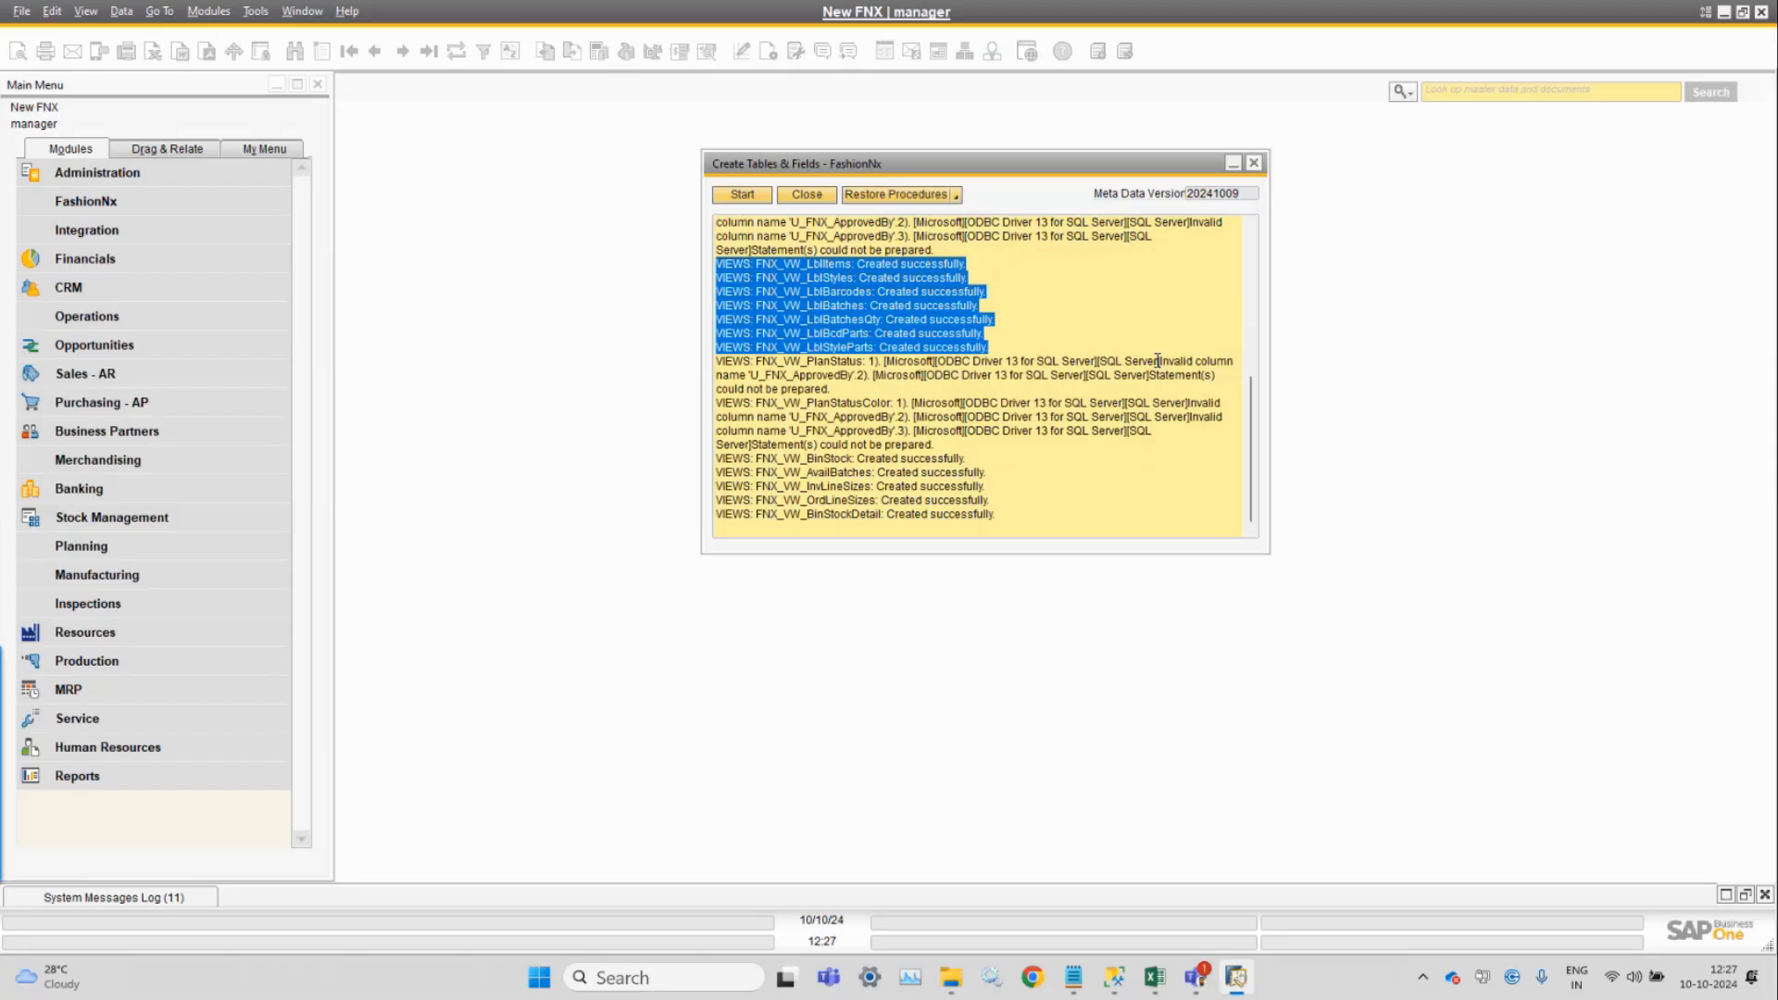
pyautogui.click(907, 355)
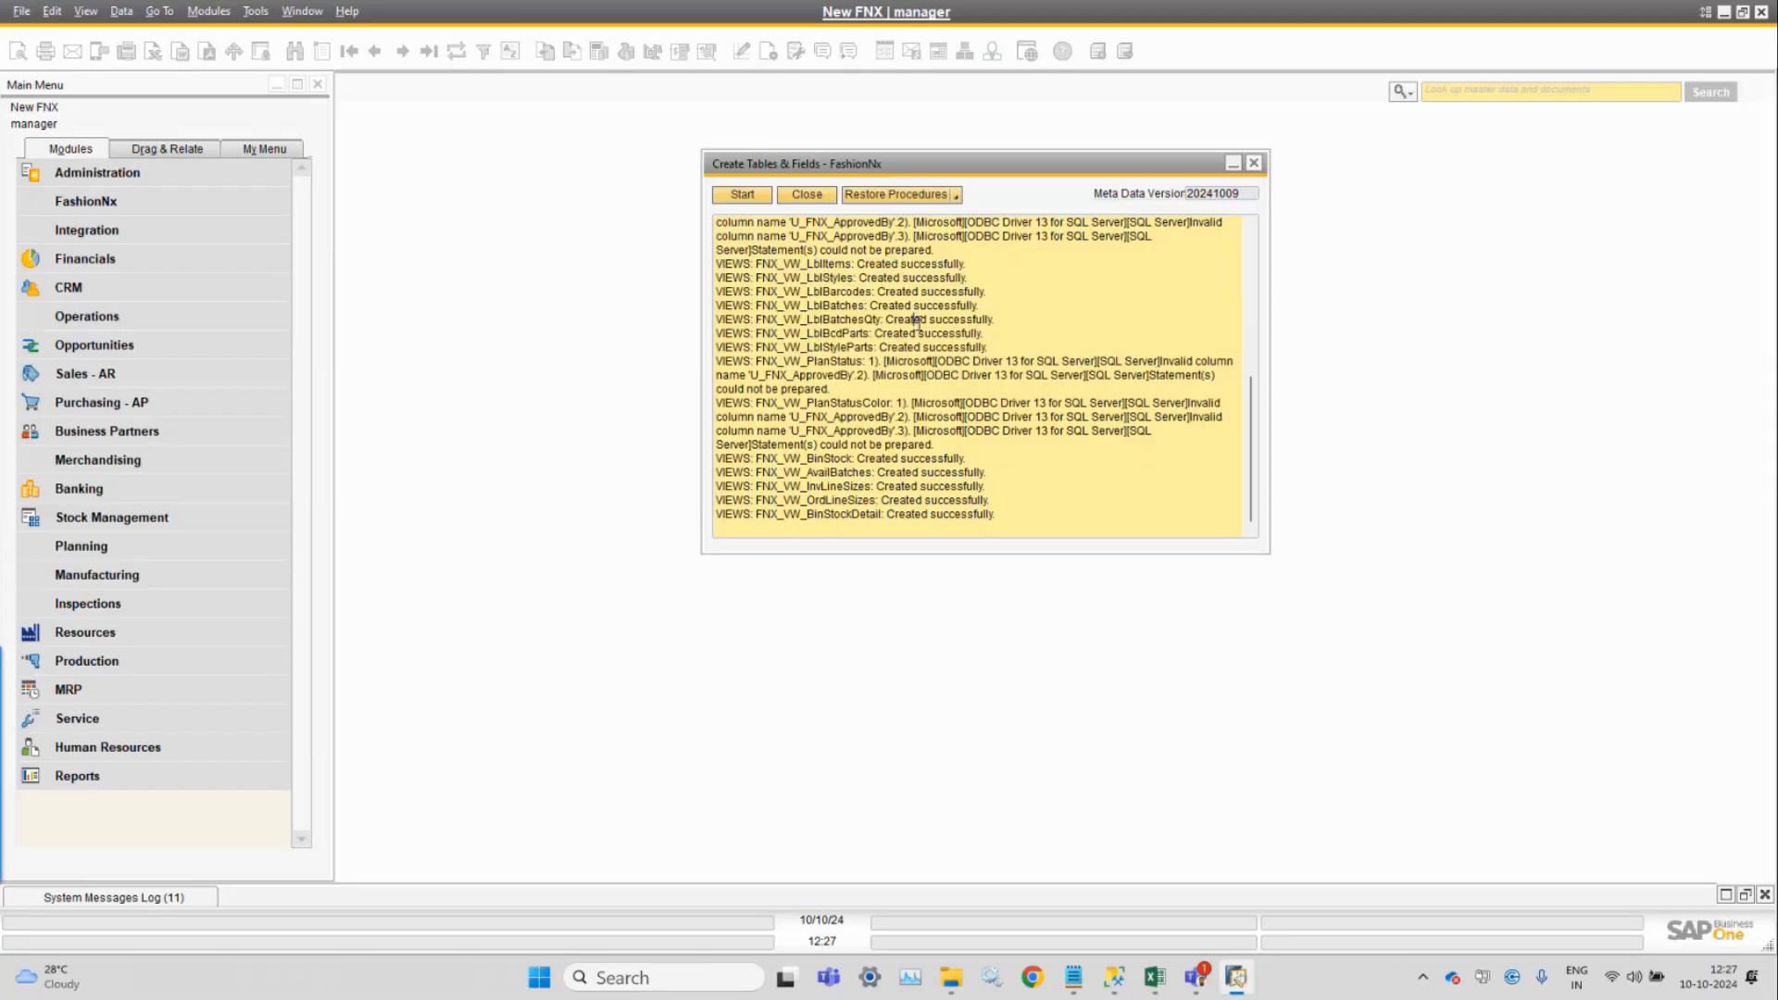
pyautogui.scroll(4, 922, 325)
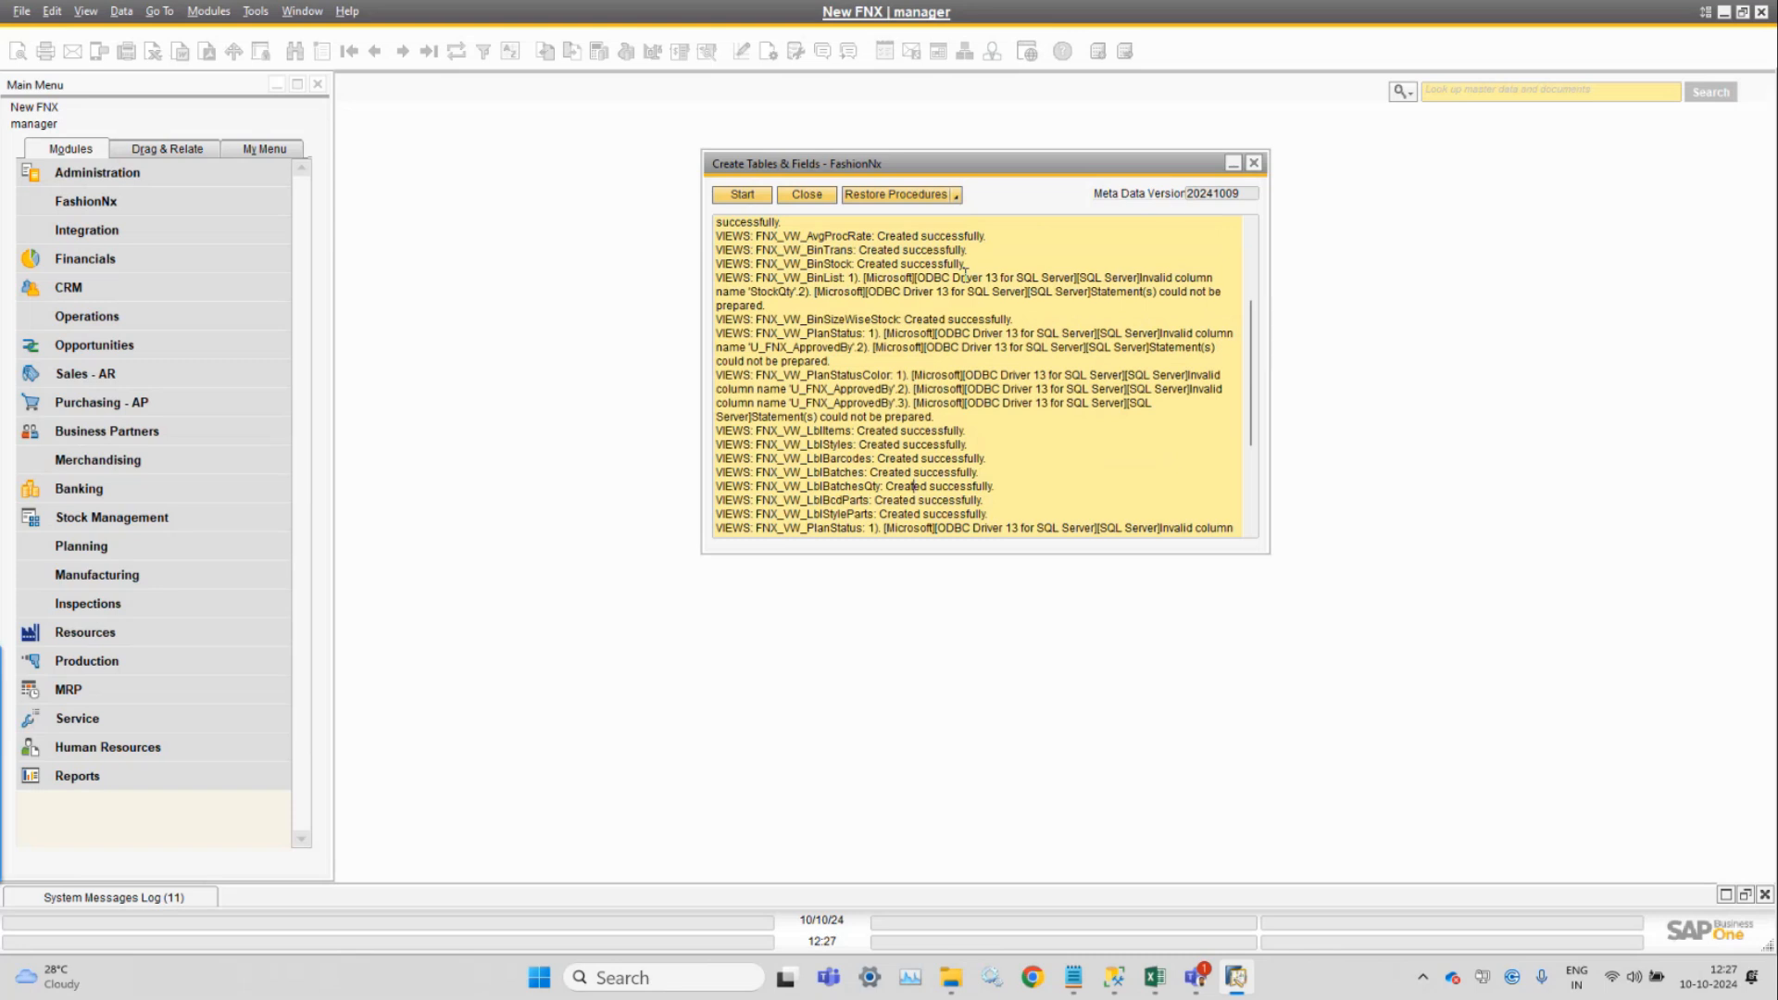